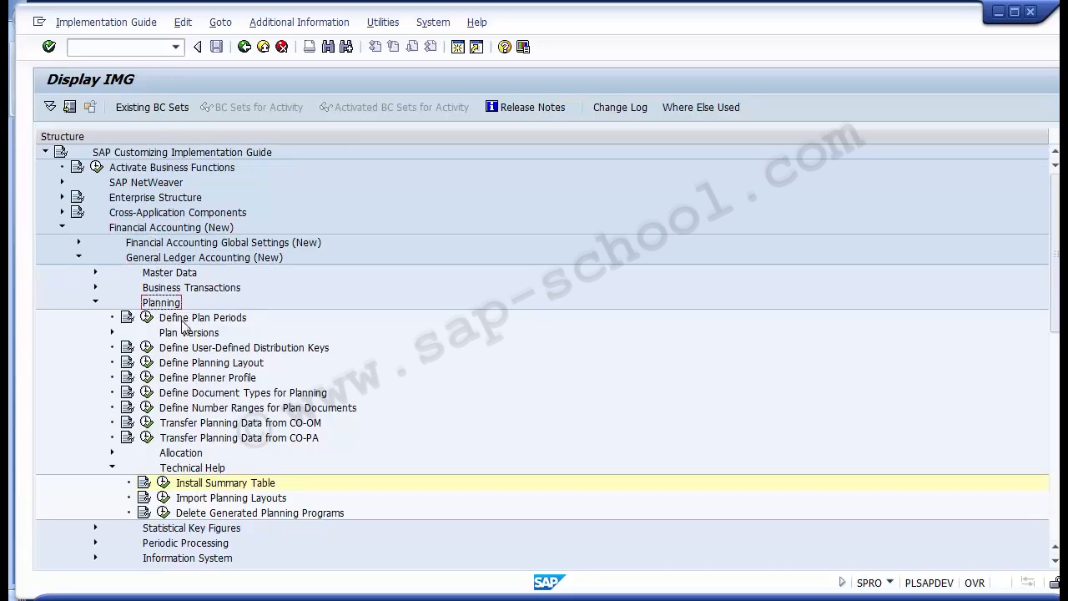
# - Open the Define Plan Periods activity and start a new entry in the local plan periods table
pyautogui.click(182, 321)
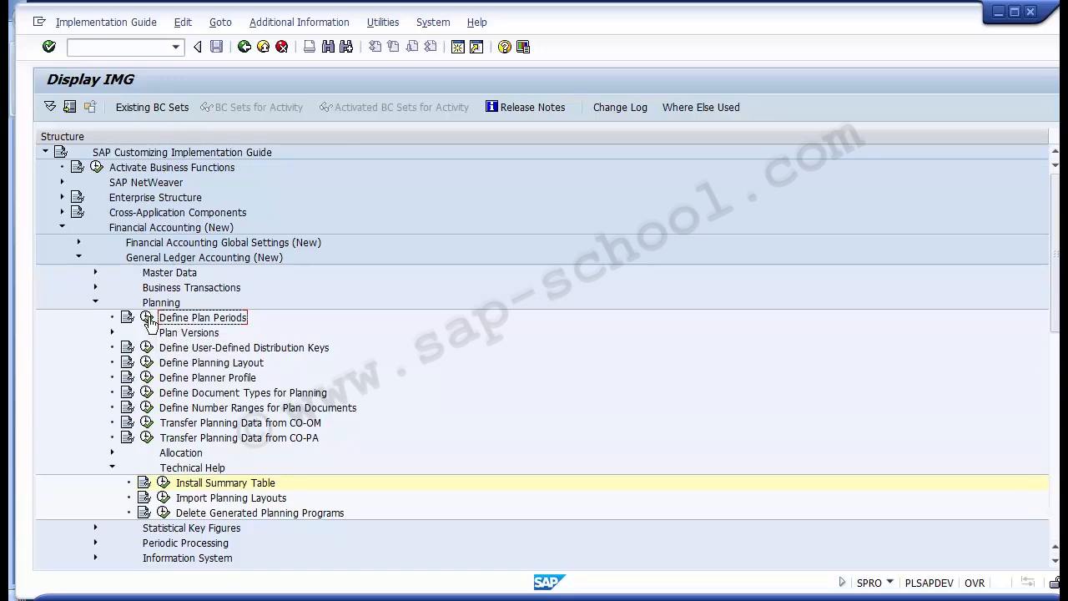
pyautogui.click(147, 318)
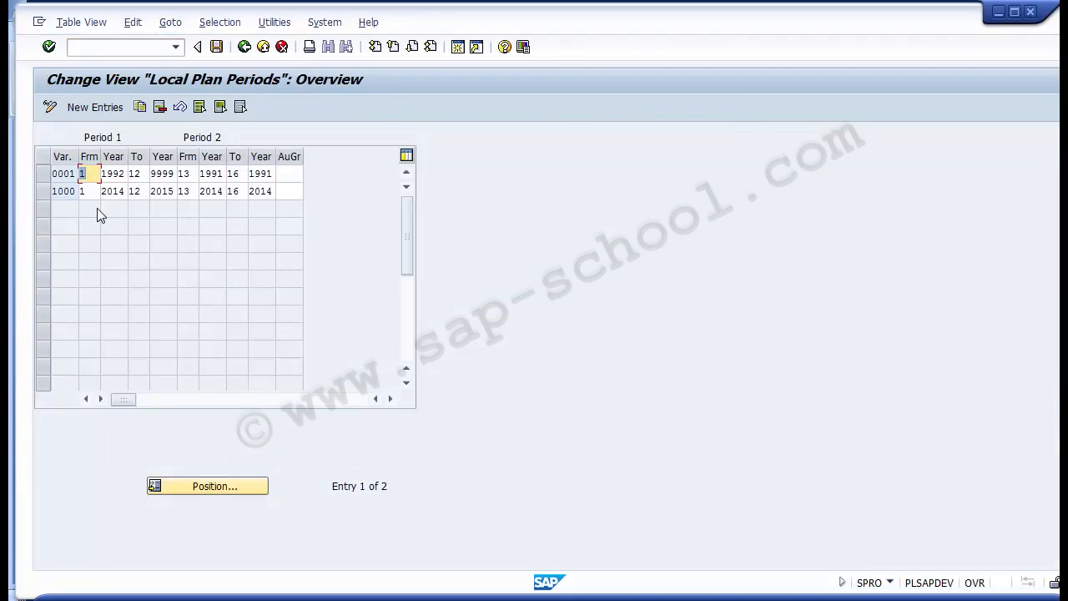
pyautogui.click(44, 193)
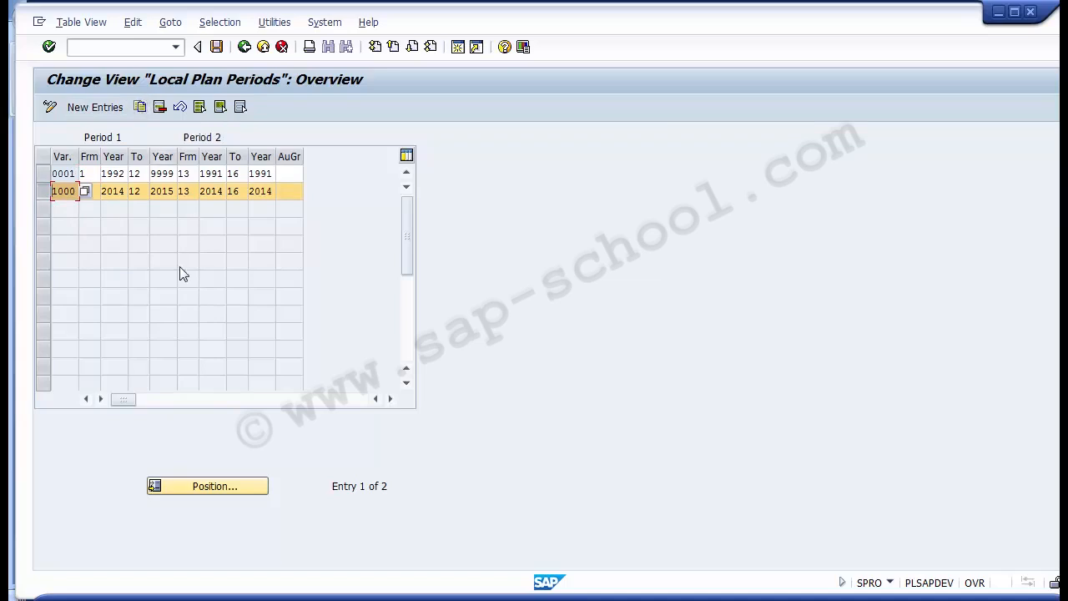
pyautogui.click(95, 108)
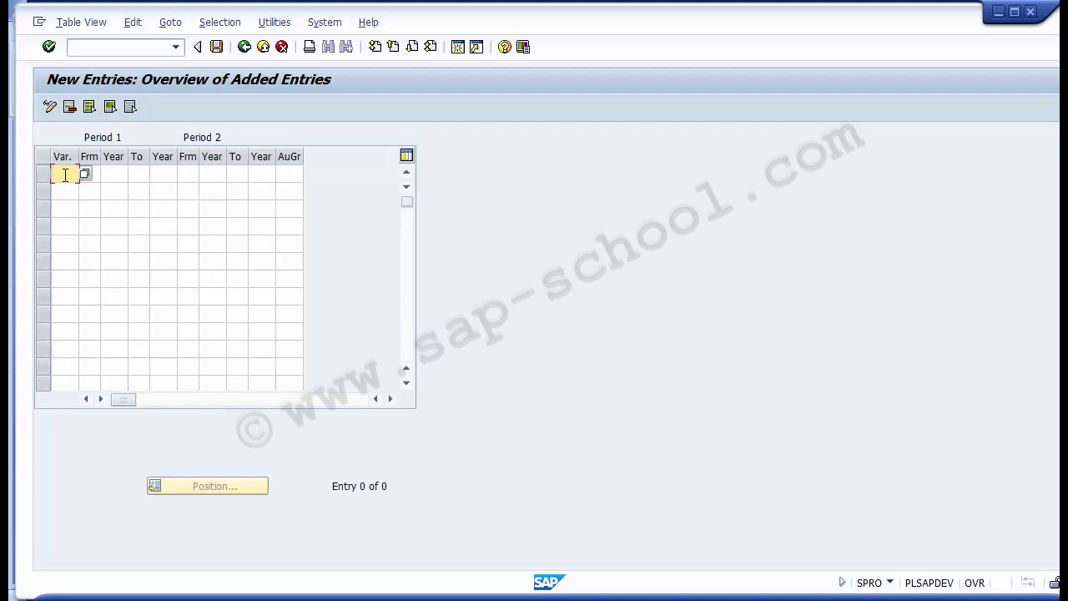
pyautogui.write('1000')
# - Enter variant 1000 with Period 1 starting from period 1 of year 2014
pyautogui.press('Tab')
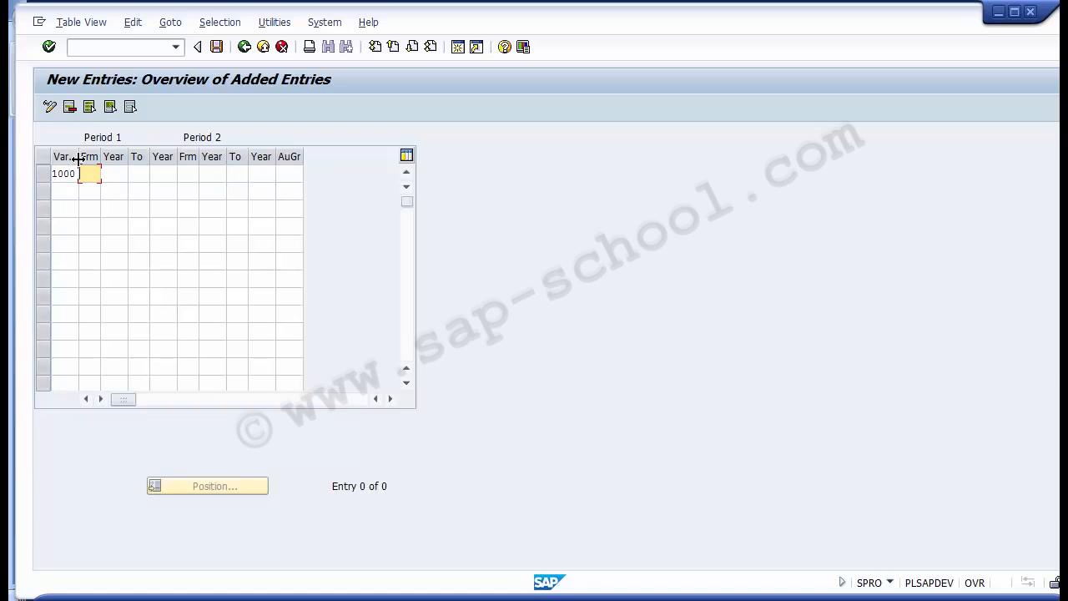
pyautogui.write('1')
pyautogui.press('Tab')
pyautogui.write('20')
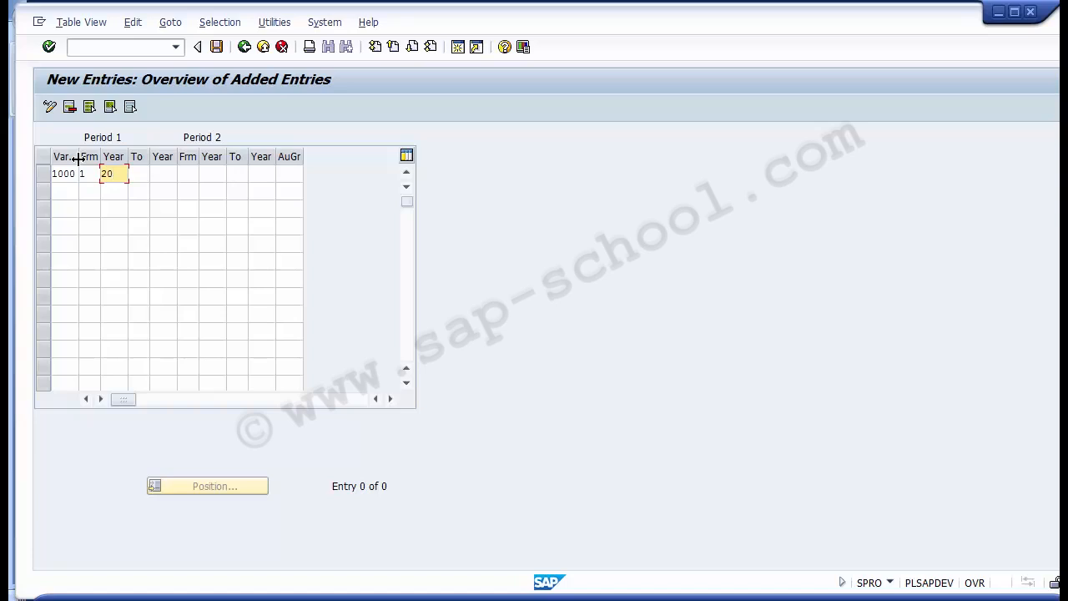
pyautogui.write('14')
pyautogui.press('Tab')
# - Set the end of Period 1 to period 12 of year 2014
pyautogui.write('1')
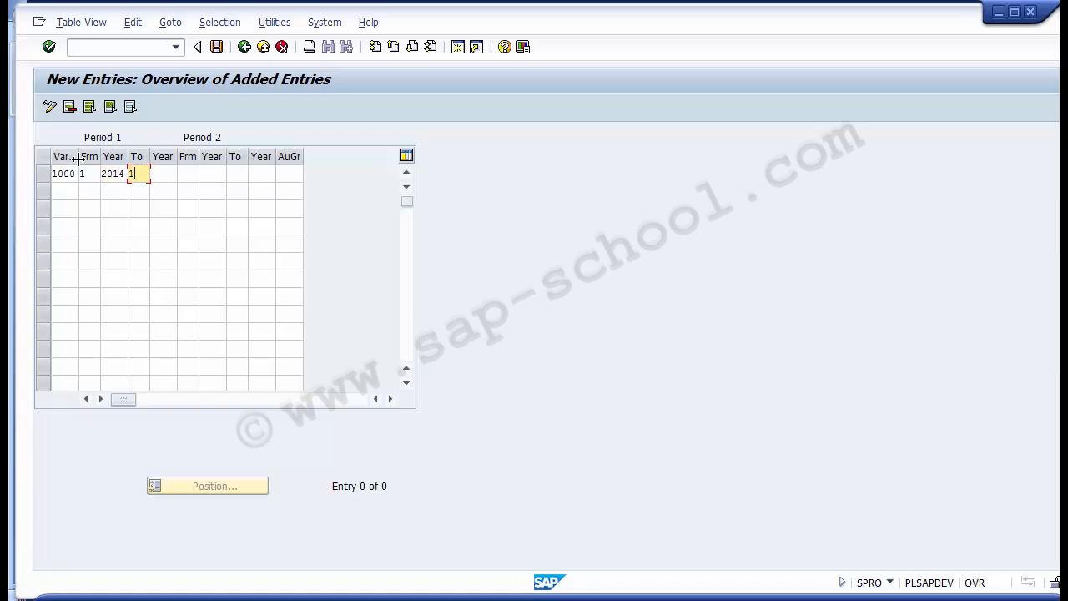
pyautogui.write('2')
pyautogui.press('Tab')
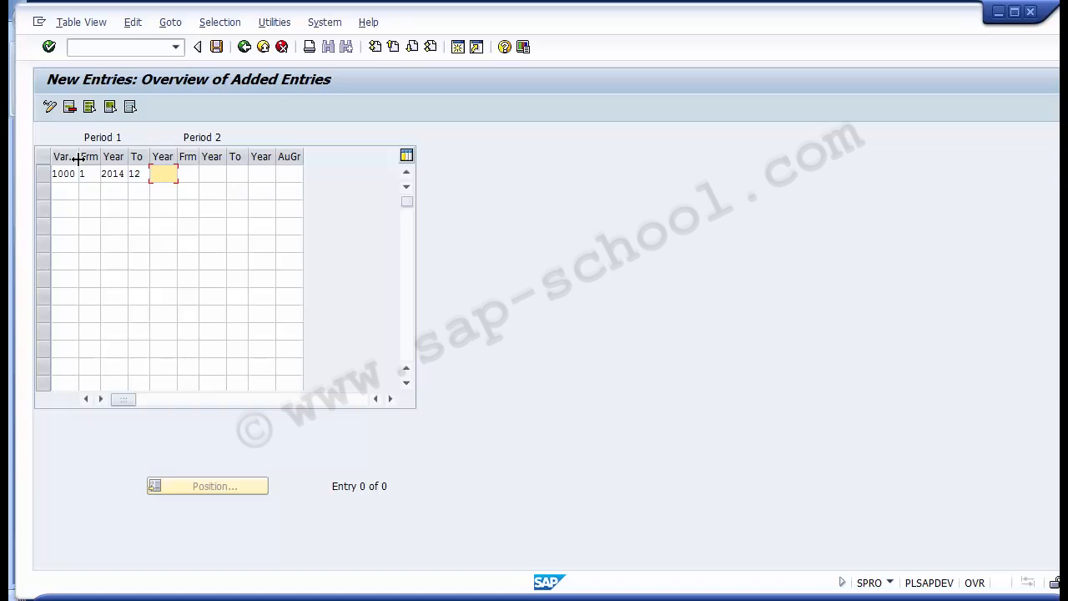
pyautogui.write('2014')
pyautogui.press('Tab')
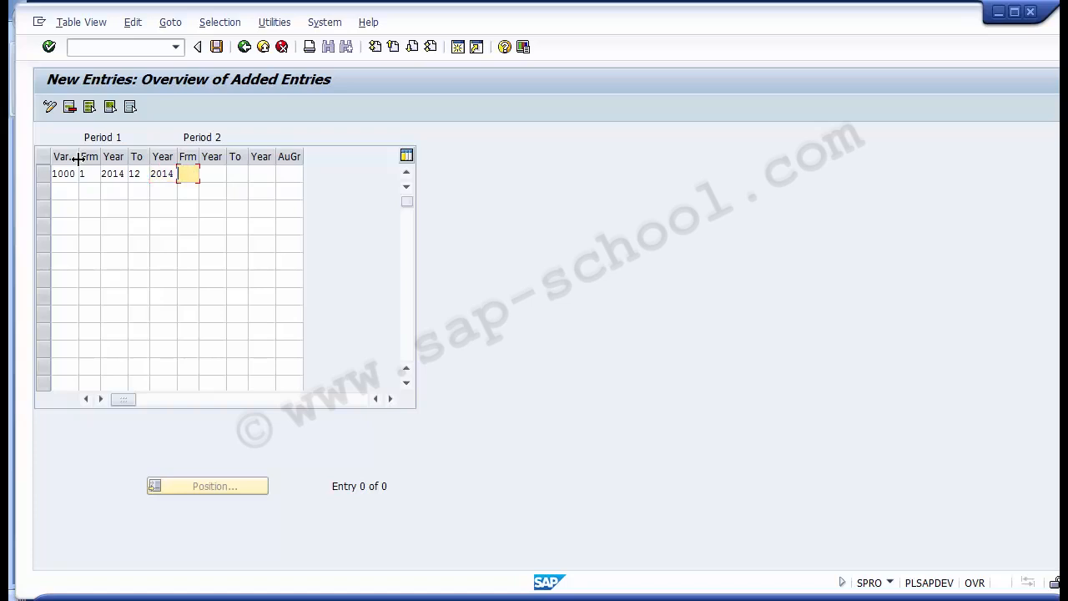
# - Set the start of Period 2 to period 13 of year 2014
pyautogui.write('13')
pyautogui.write('2')
pyautogui.press('BackSpace')
pyautogui.press('Tab')
pyautogui.write('20')
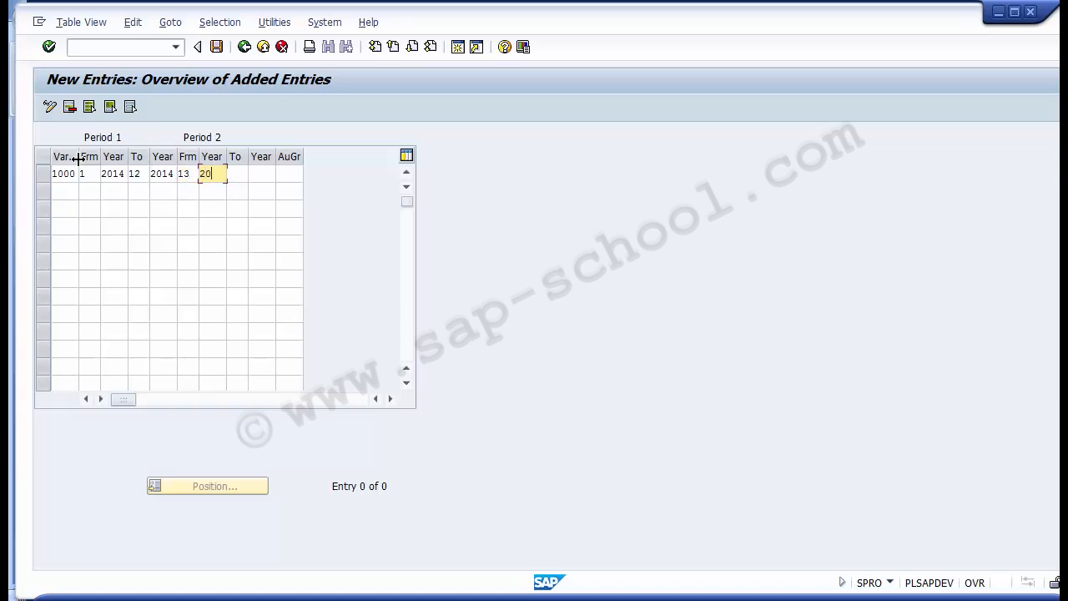
pyautogui.write('14')
pyautogui.write('1')
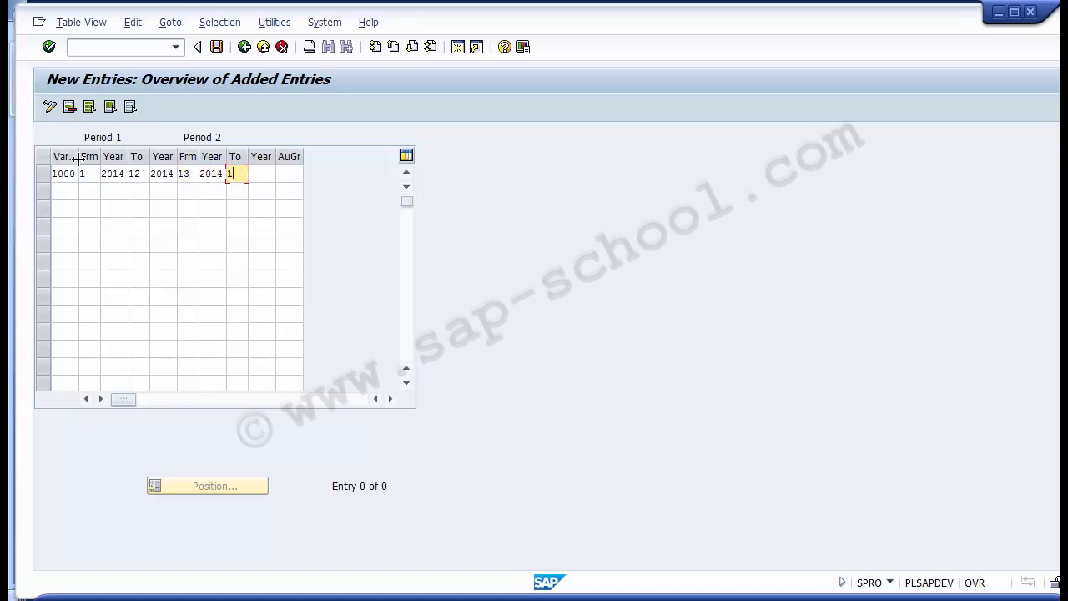
pyautogui.write('62')
# - Set the end of Period 2 to period 16 of year 2014
pyautogui.press('BackSpace')
pyautogui.press('Tab')
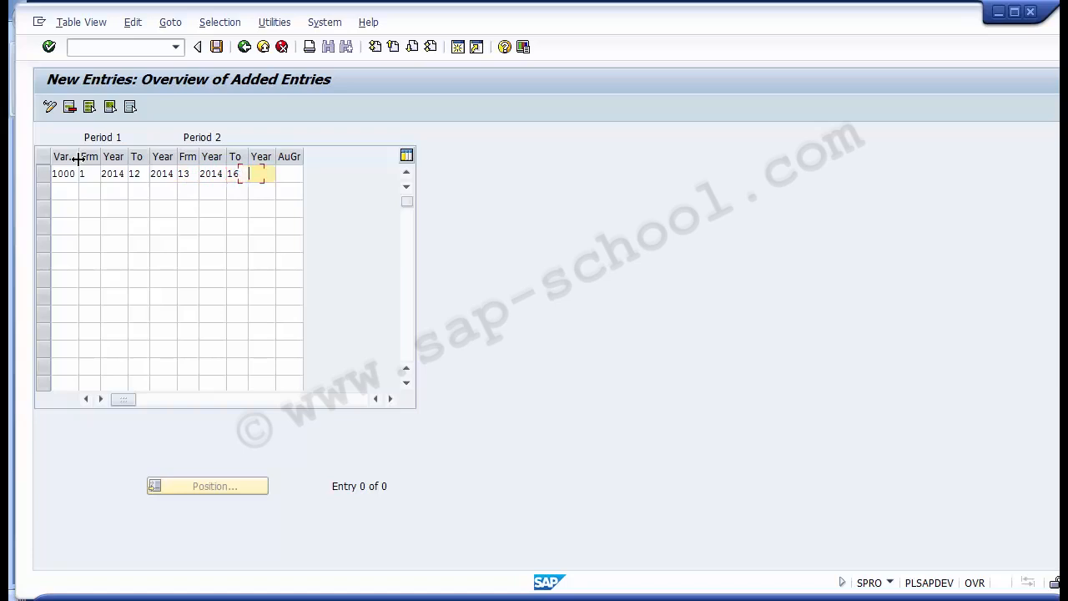
pyautogui.write('2014')
# - Save the new plan period entry for variant 1000
pyautogui.click(217, 47)
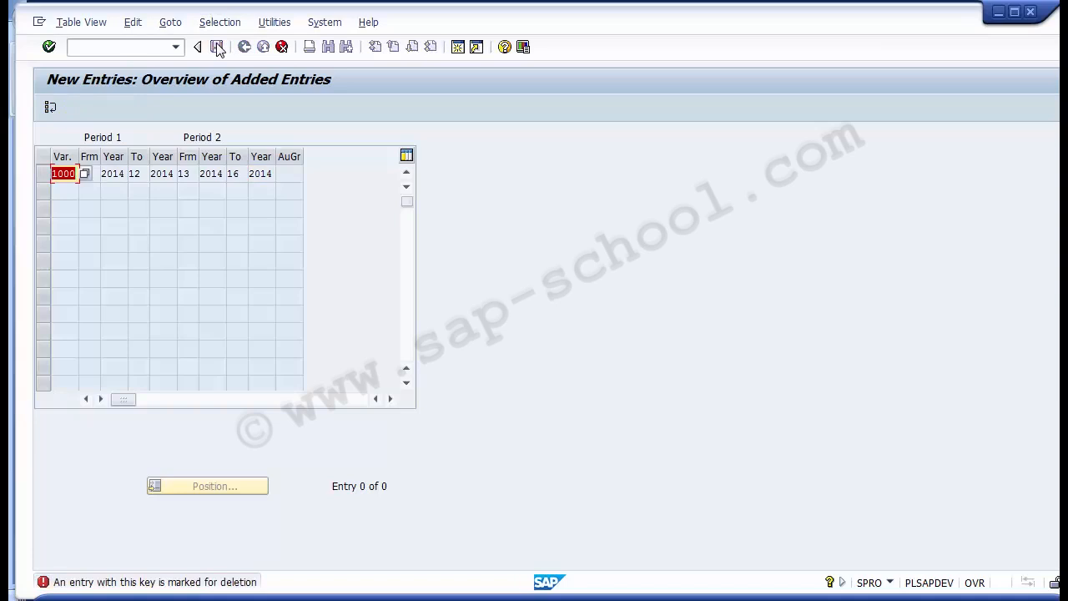
pyautogui.click(282, 47)
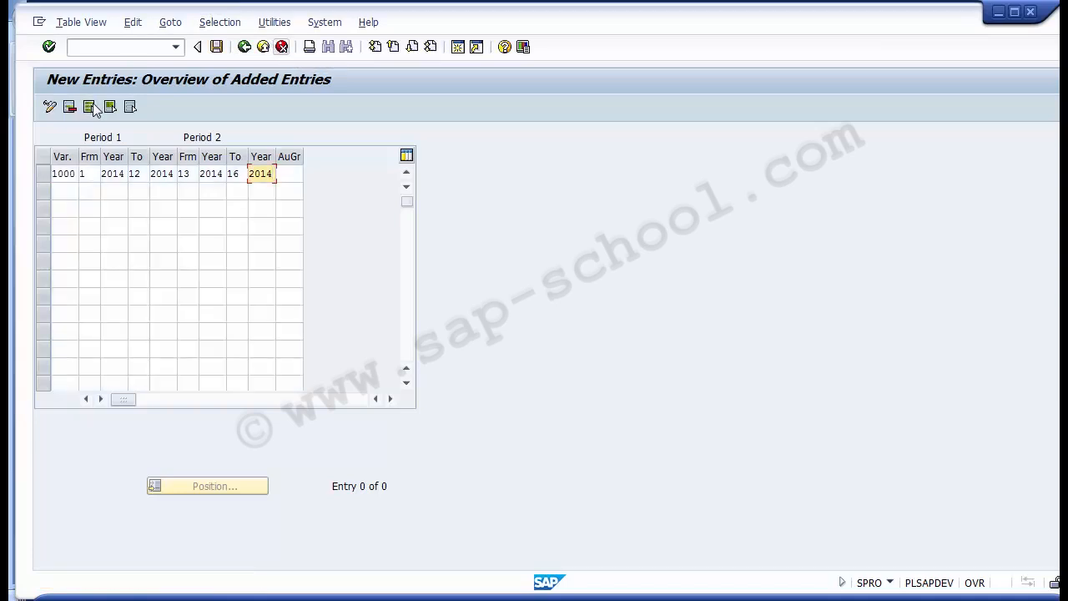
pyautogui.click(217, 49)
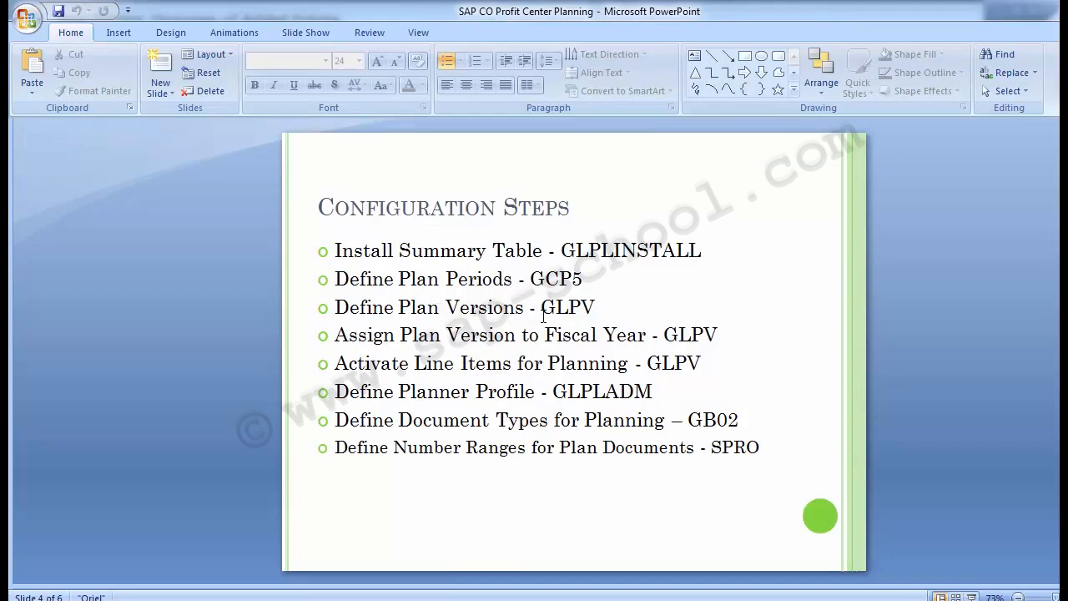
# - Review the Define Plan Versions item and its transaction code GLPV on the Configuration Steps slide in PowerPoint
pyautogui.moveTo(544, 308); pyautogui.dragTo(603, 307)
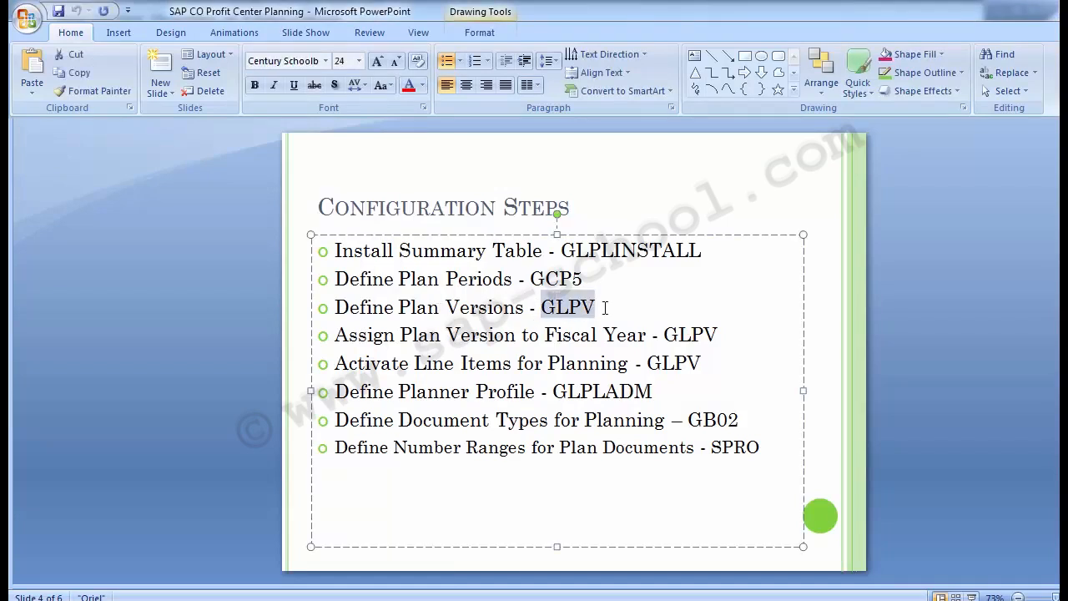
pyautogui.click(183, 363)
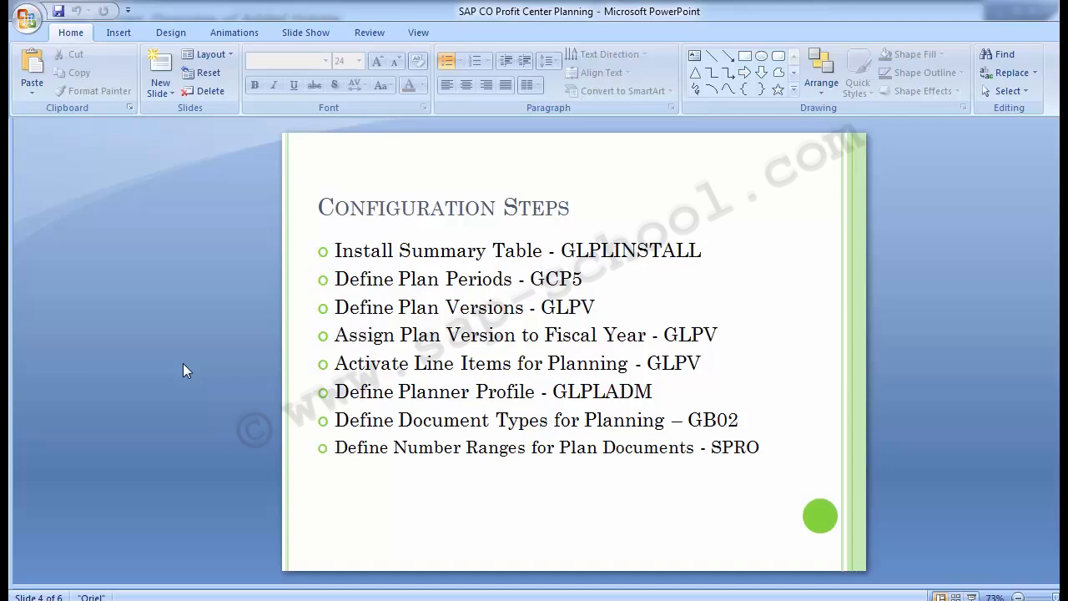
# - Switch back to SAP and return from the plan period entries to the implementation guide structure
pyautogui.moveTo(509, 599)
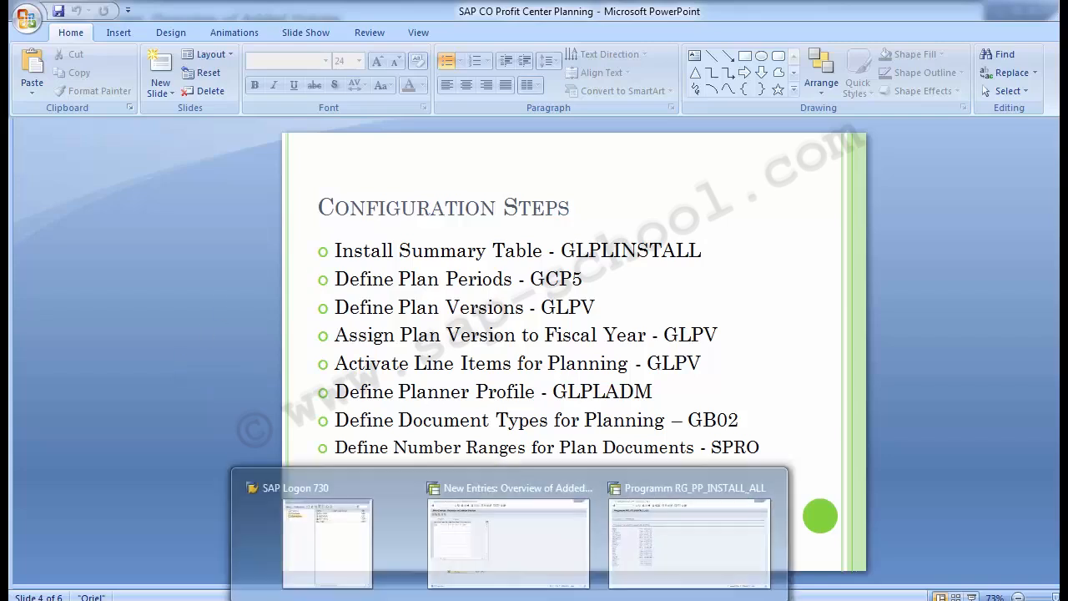
pyautogui.click(458, 554)
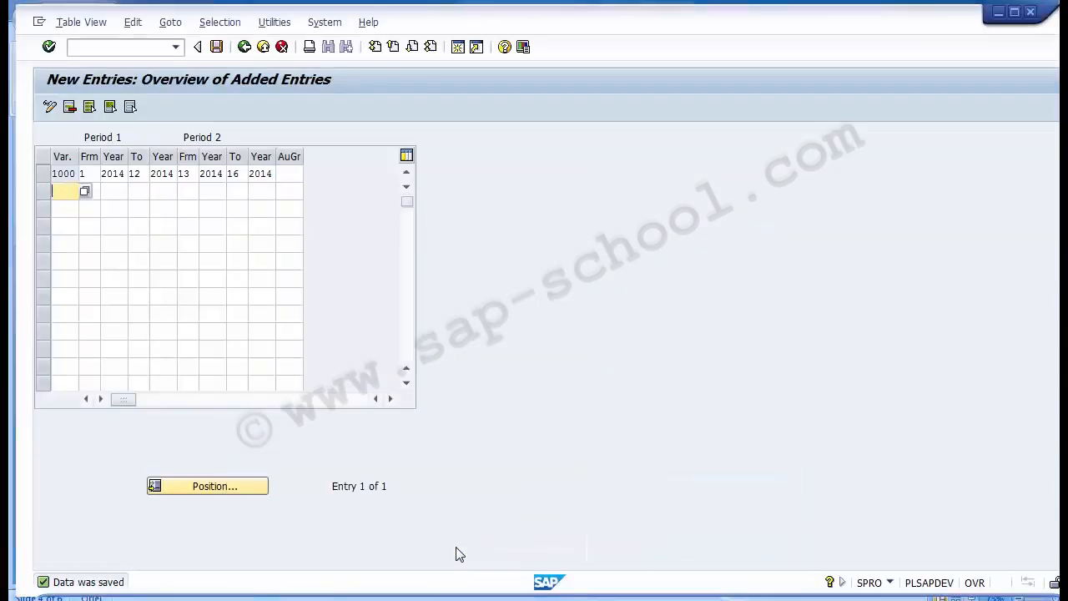
pyautogui.click(245, 46)
pyautogui.click(245, 47)
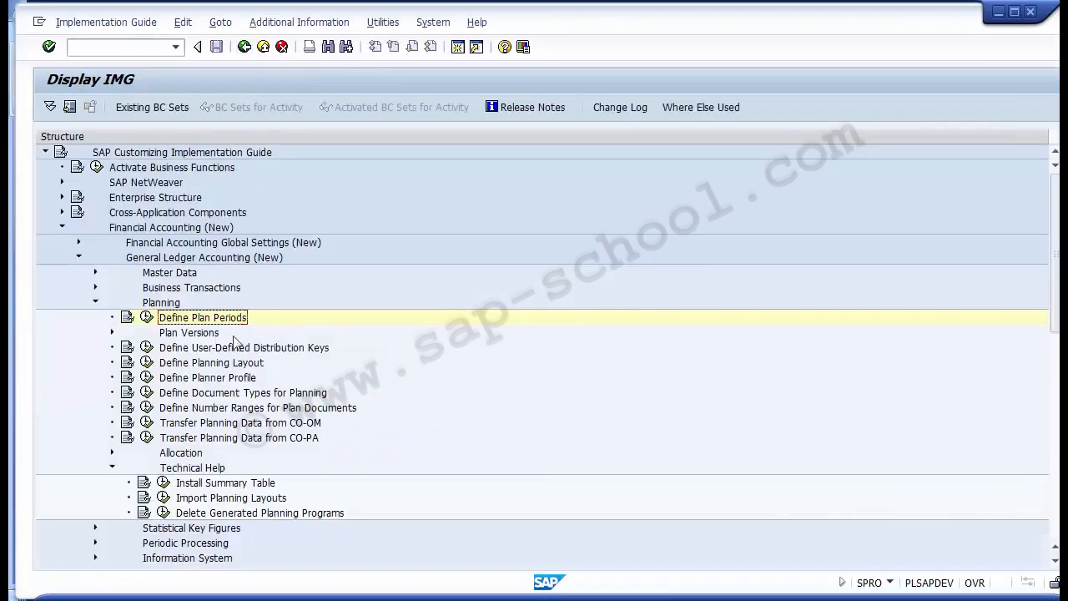
# - Expand Plan Versions under Planning and open the Define Plan Versions activity
pyautogui.press('Down')
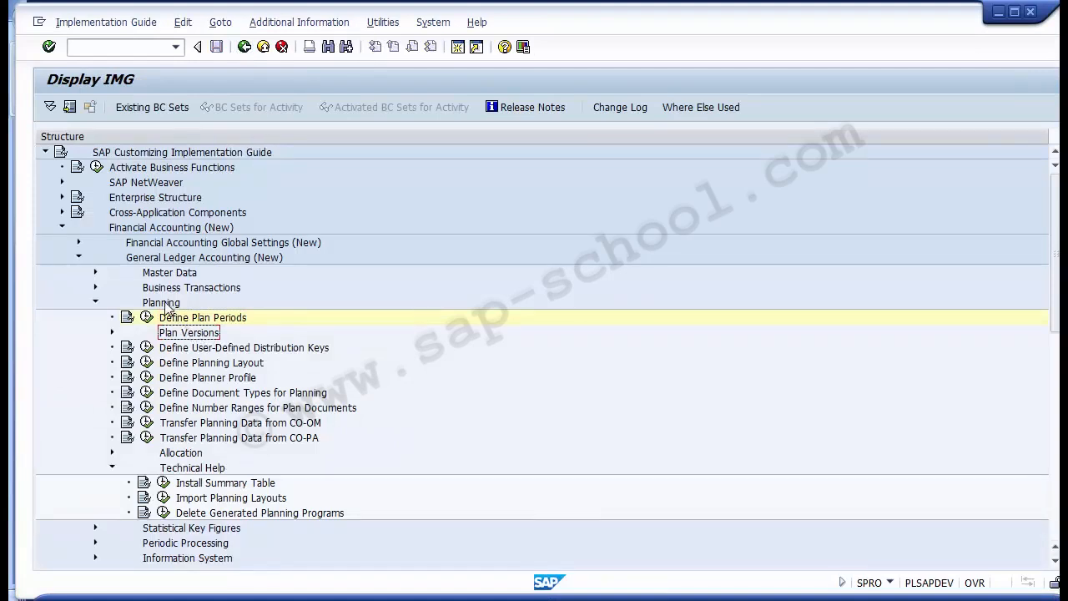
pyautogui.press('Up')
pyautogui.press('Up')
pyautogui.press('Down')
pyautogui.press('Down')
pyautogui.click(112, 332)
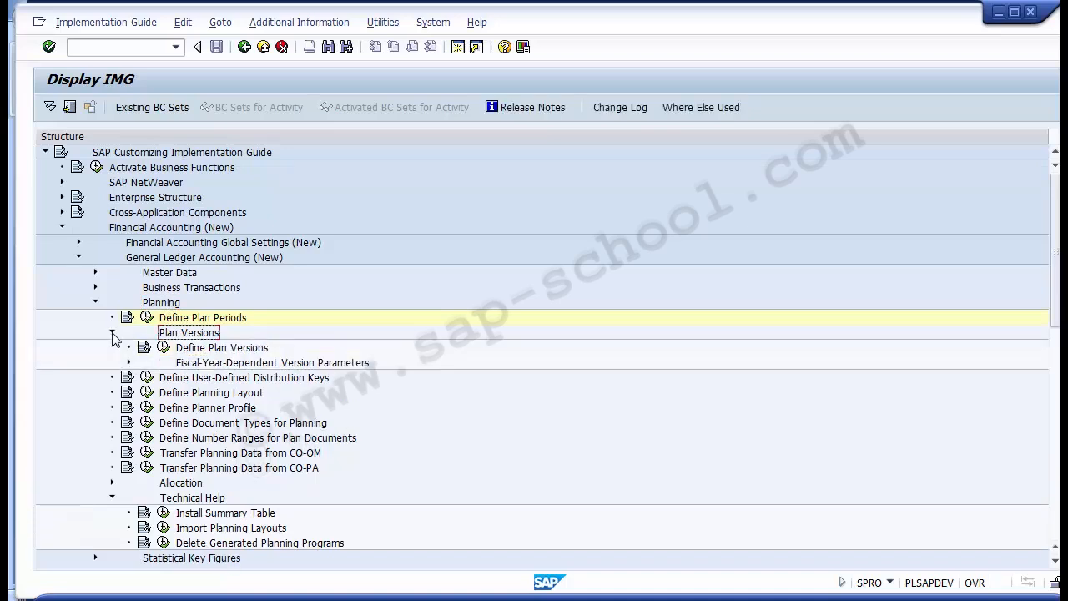
pyautogui.click(199, 347)
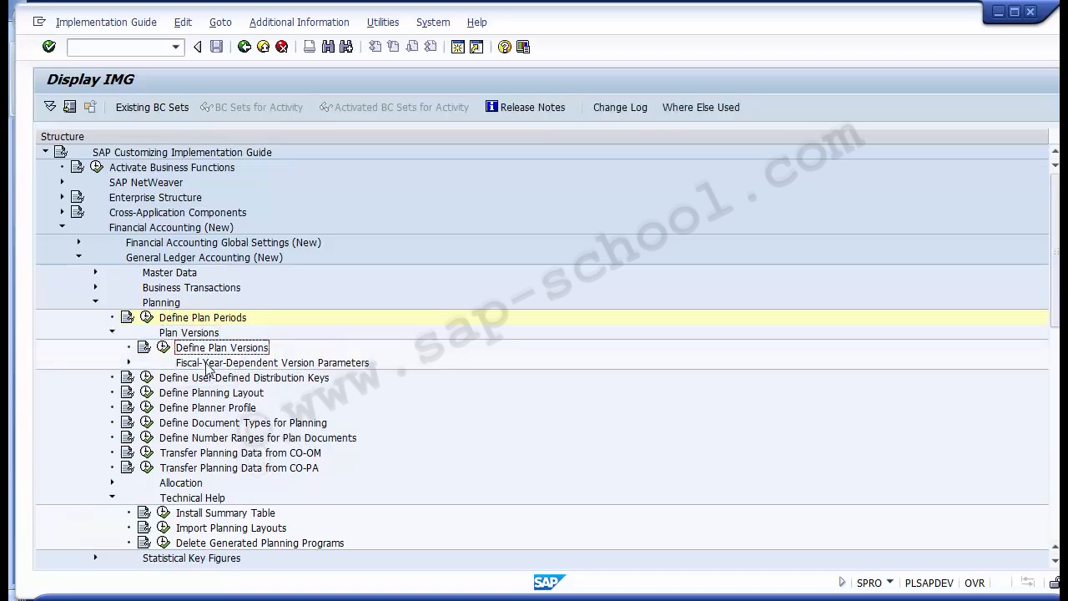
pyautogui.click(204, 360)
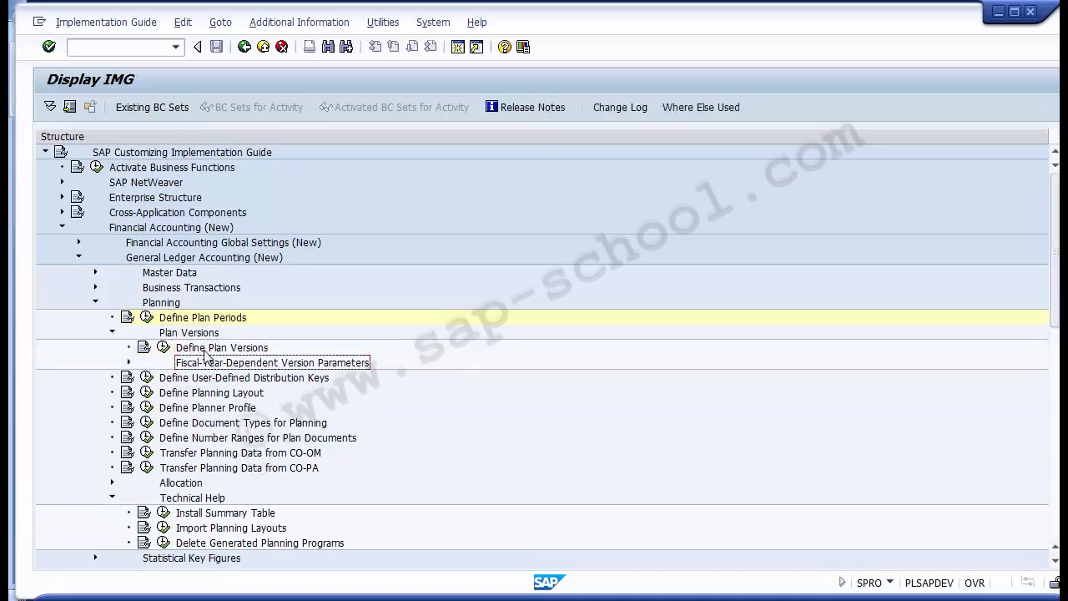
pyautogui.click(205, 349)
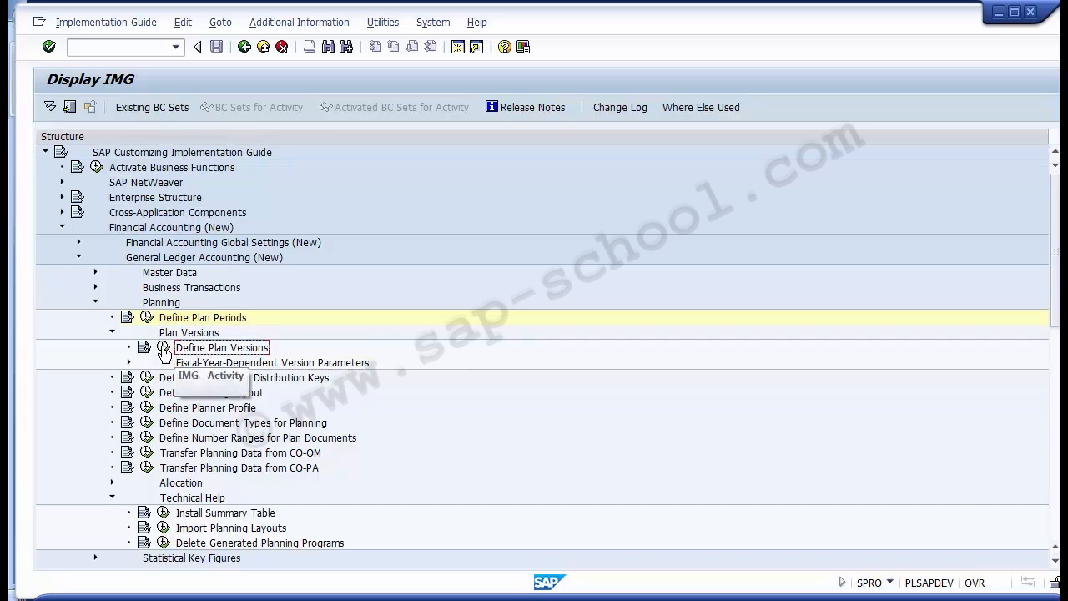
pyautogui.click(164, 349)
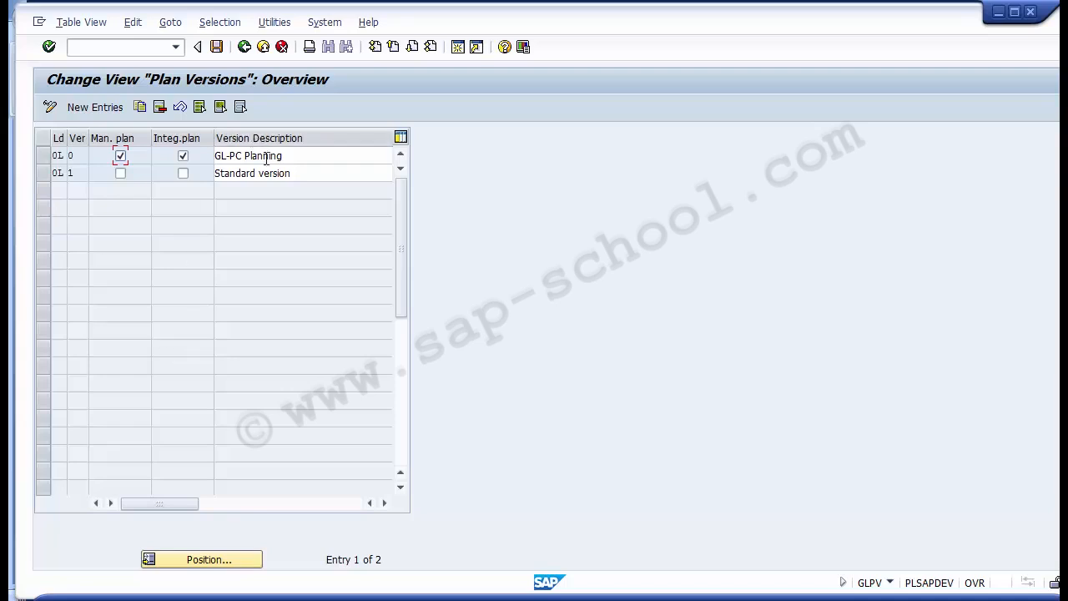
# - Widen the Ld column and review the ledgers available for the plan versions
pyautogui.moveTo(67, 137); pyautogui.dragTo(85, 138)
pyautogui.click(69, 163)
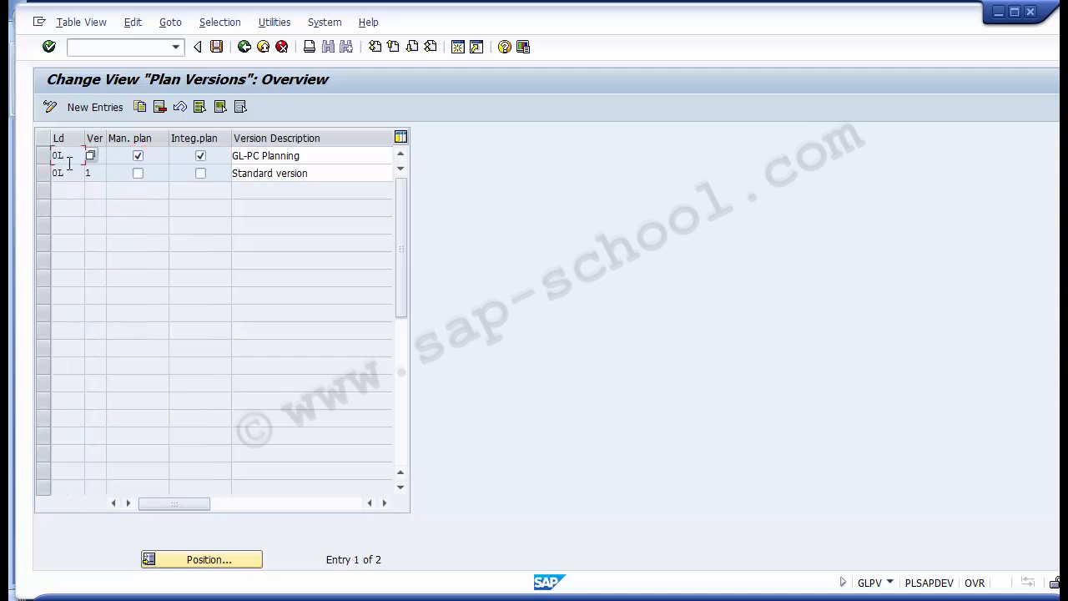
pyautogui.click(90, 155)
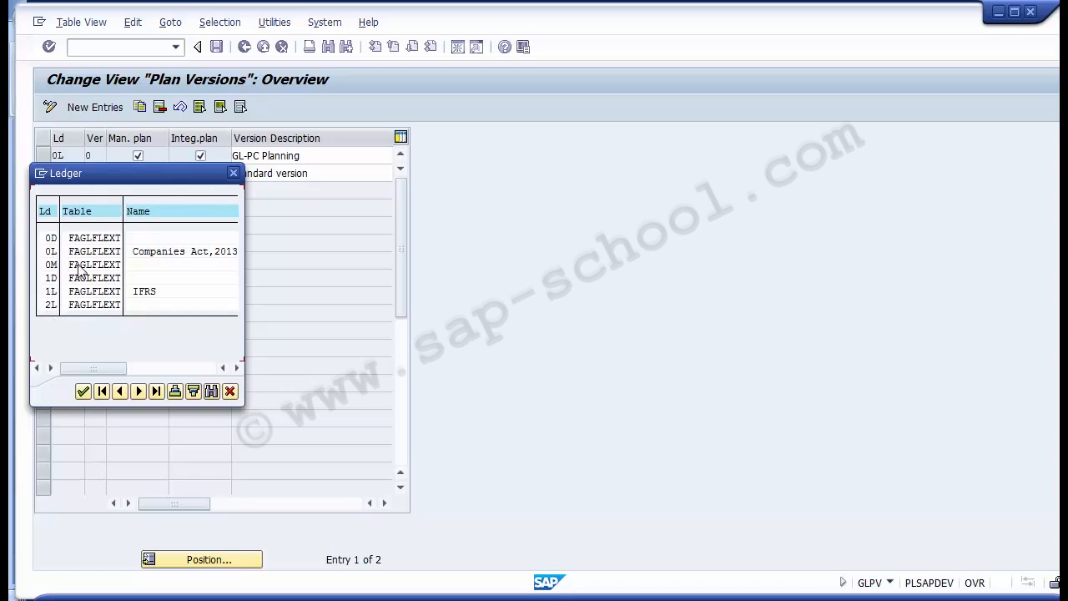
pyautogui.click(233, 172)
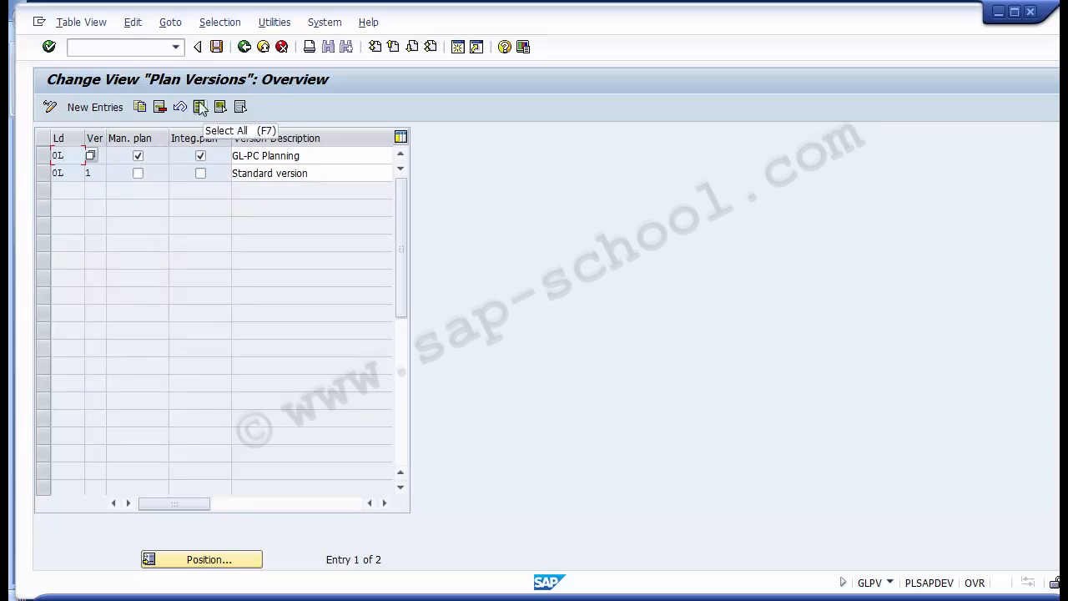
# - Start a new plan version entry and choose ledger 0L for it
pyautogui.click(102, 110)
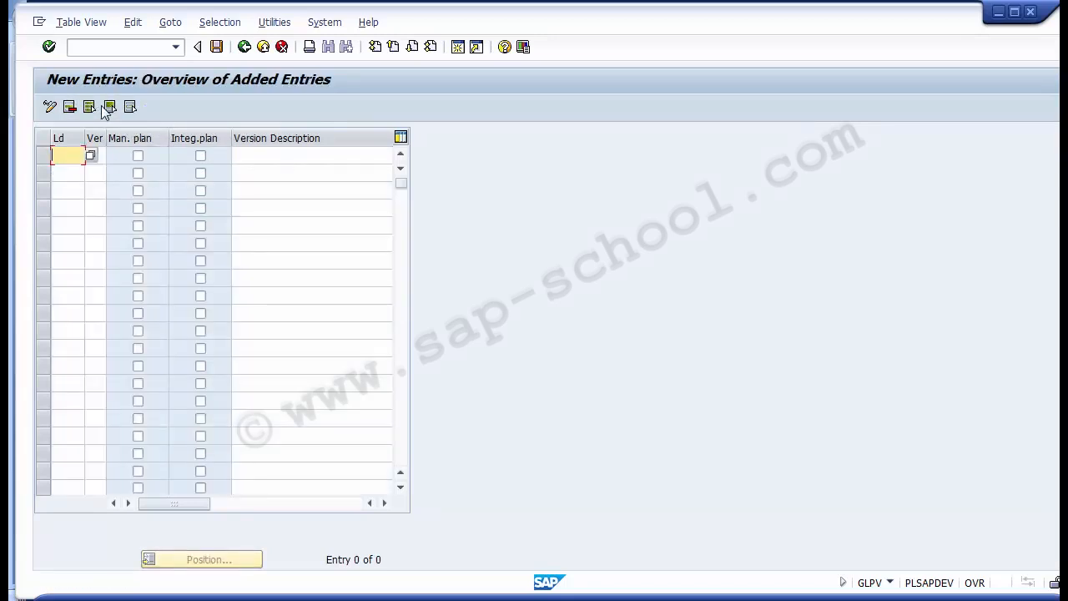
pyautogui.click(89, 156)
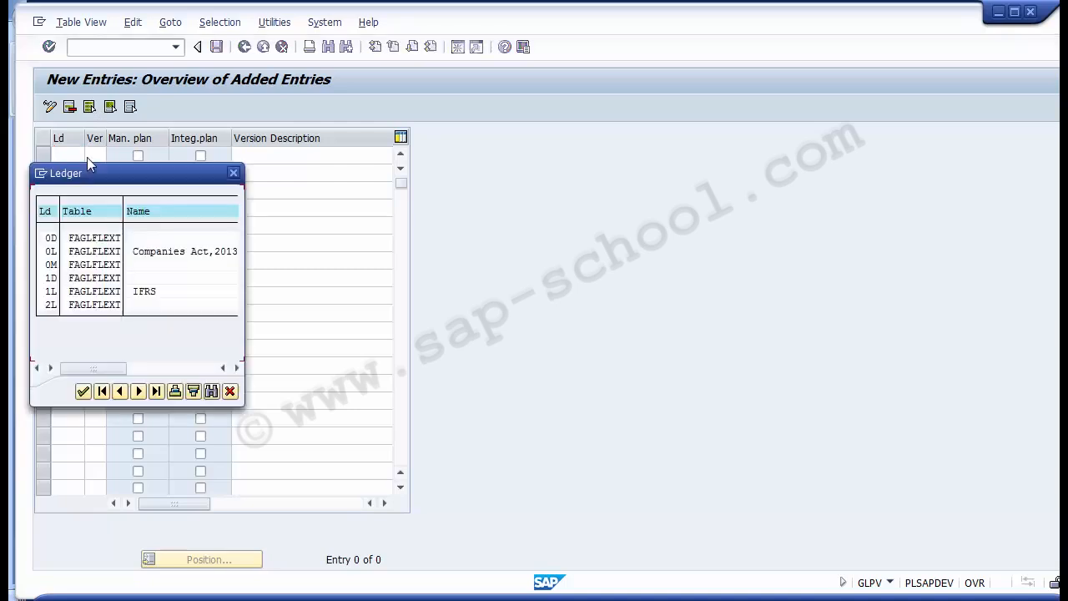
pyautogui.click(74, 251)
pyautogui.doubleClick(51, 254)
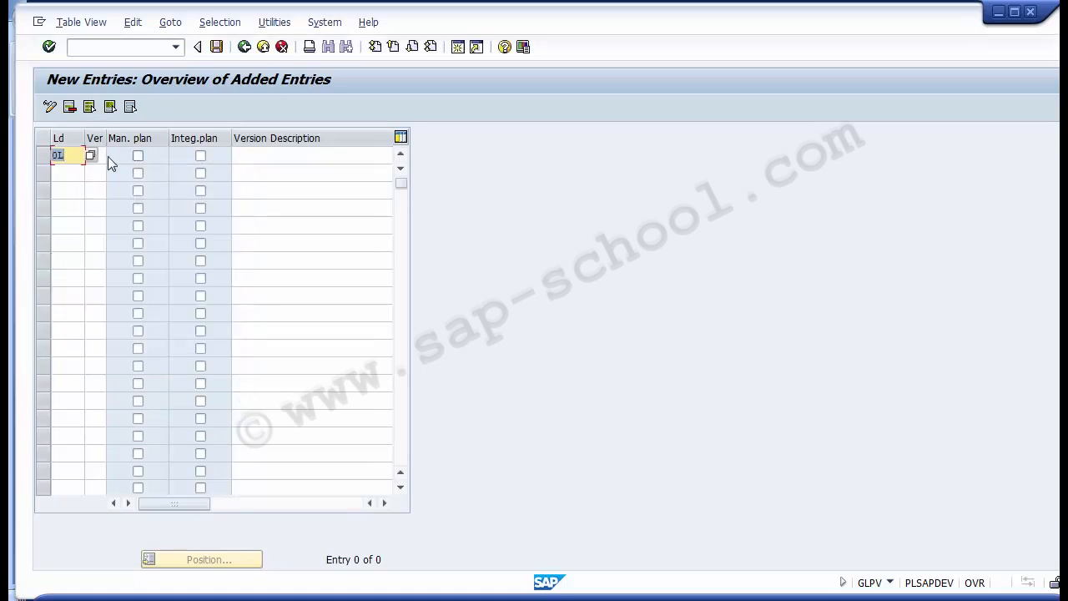
pyautogui.press('Tab')
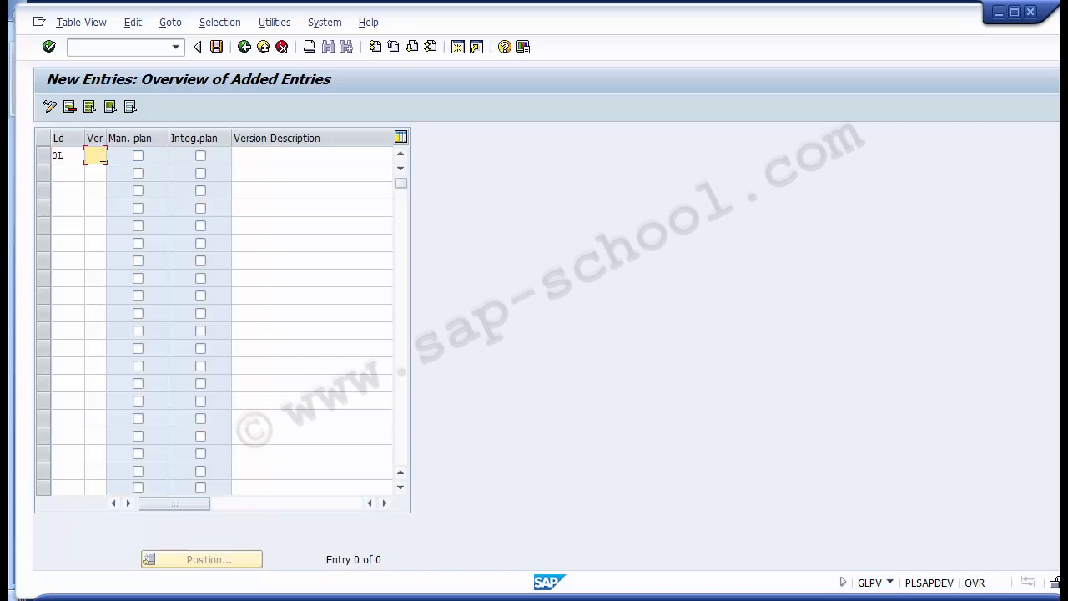
# - Set the new entry's version to 0 and enable manual planning for it
pyautogui.press('F4')
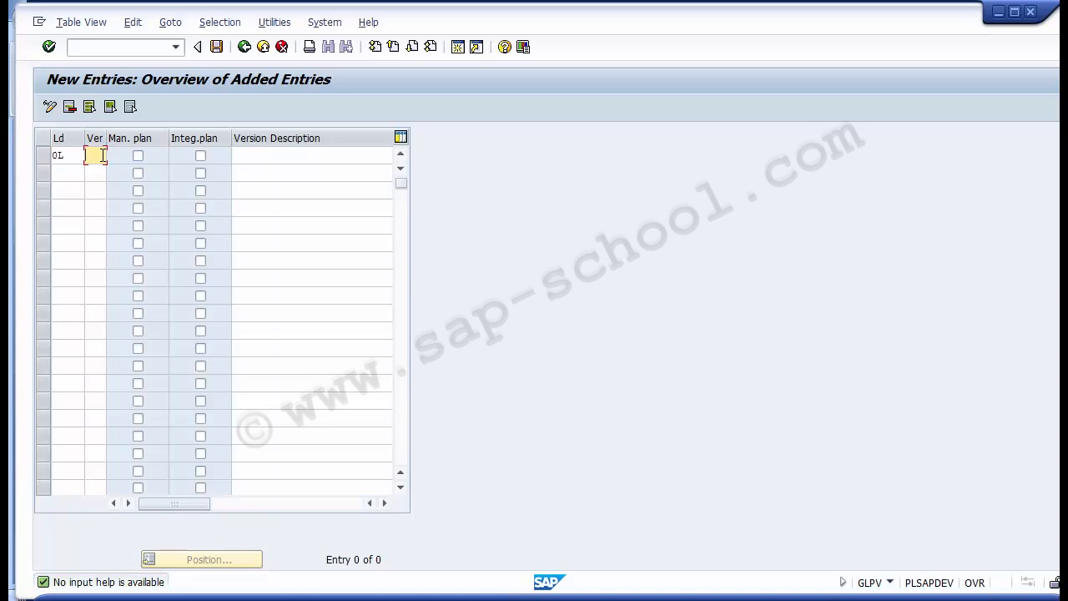
pyautogui.write('0')
pyautogui.press('Tab')
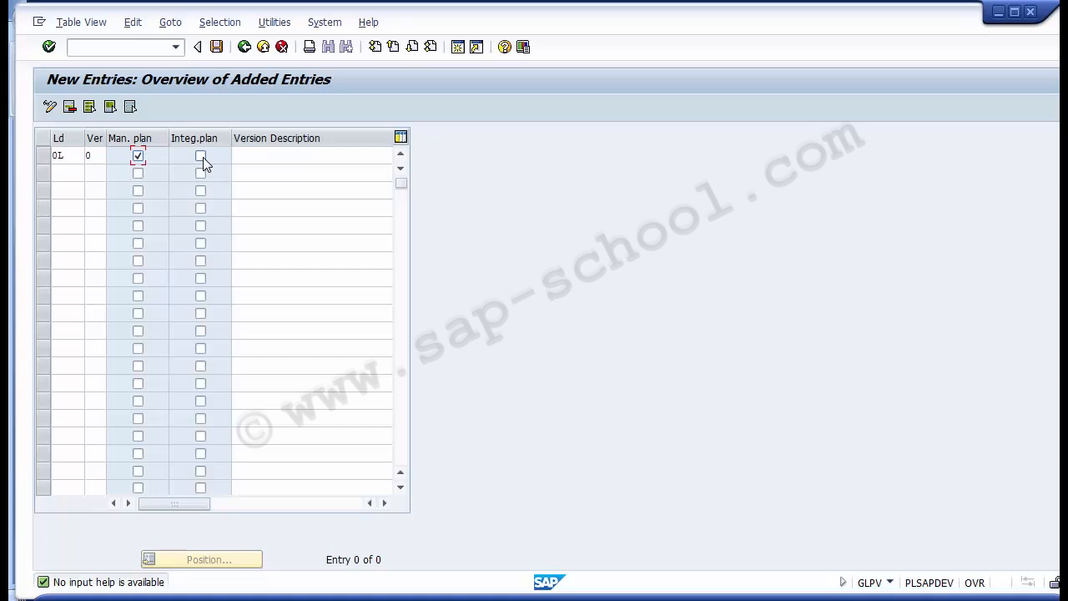
# - Enable integrated planning for the new version entry and enter PC Planning as its version description
pyautogui.press('Tab')
pyautogui.click(245, 157)
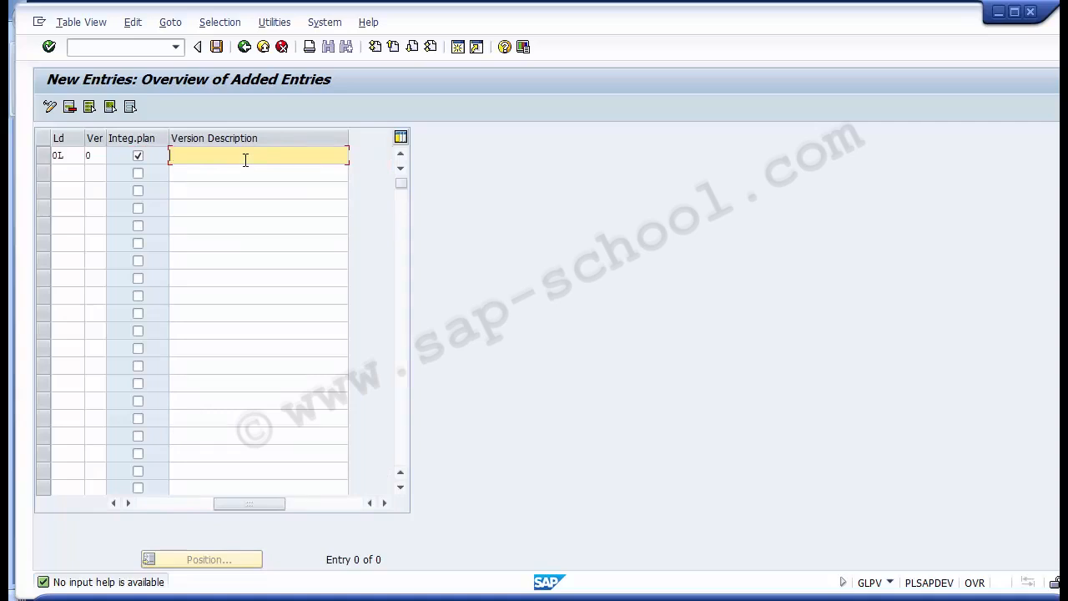
pyautogui.write('PCP')
pyautogui.press('BackSpace')
pyautogui.write('Planning')
pyautogui.click(114, 503)
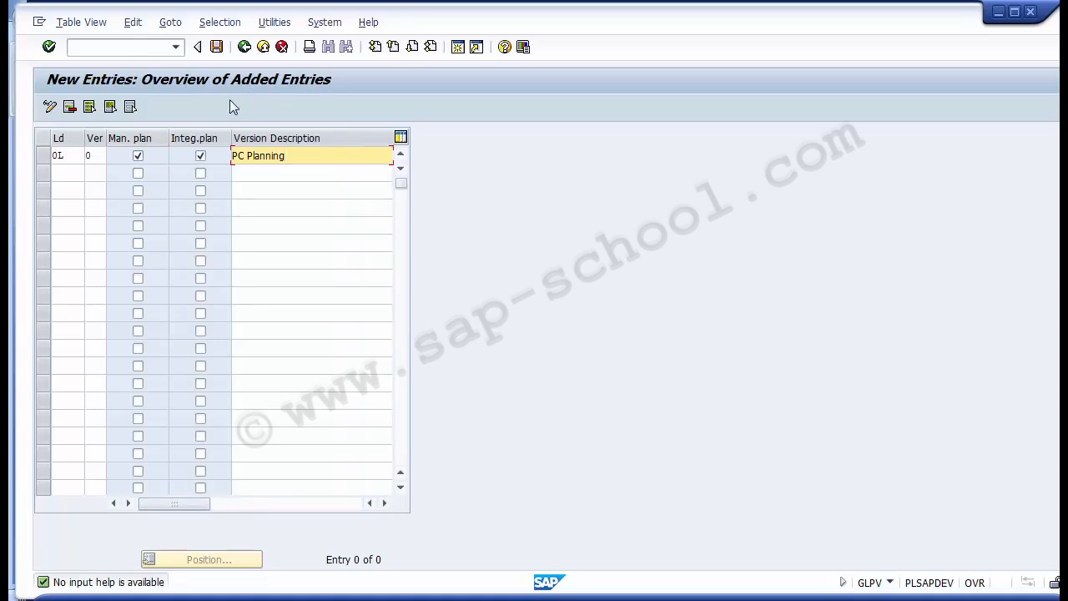
# - Recheck the entry's ledger and version 0, and save the plan version for ledger 1D in customizing request DEVK903180
pyautogui.click(75, 155)
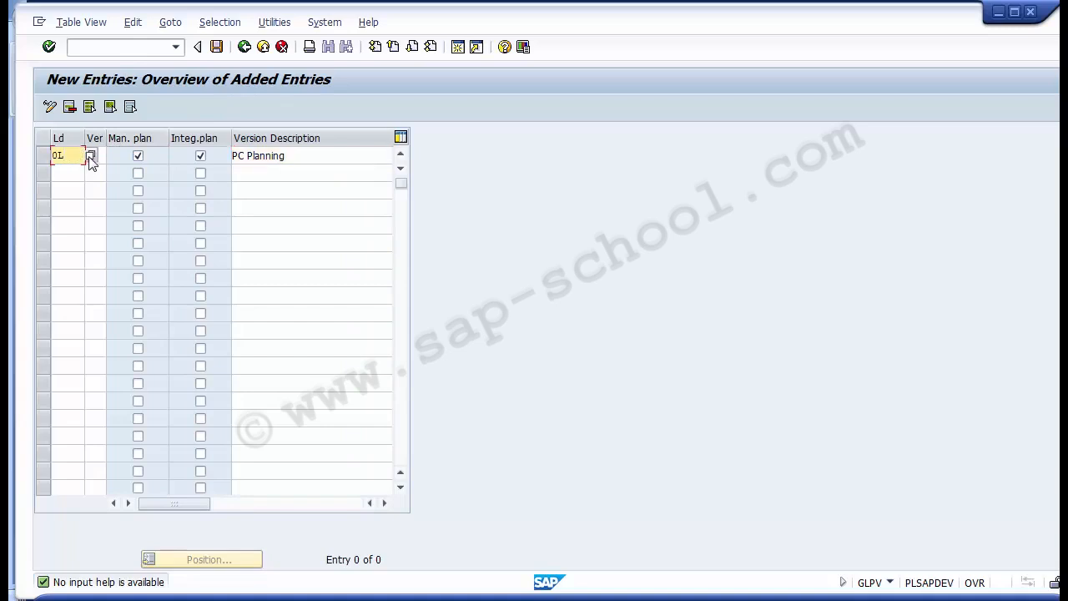
pyautogui.click(91, 156)
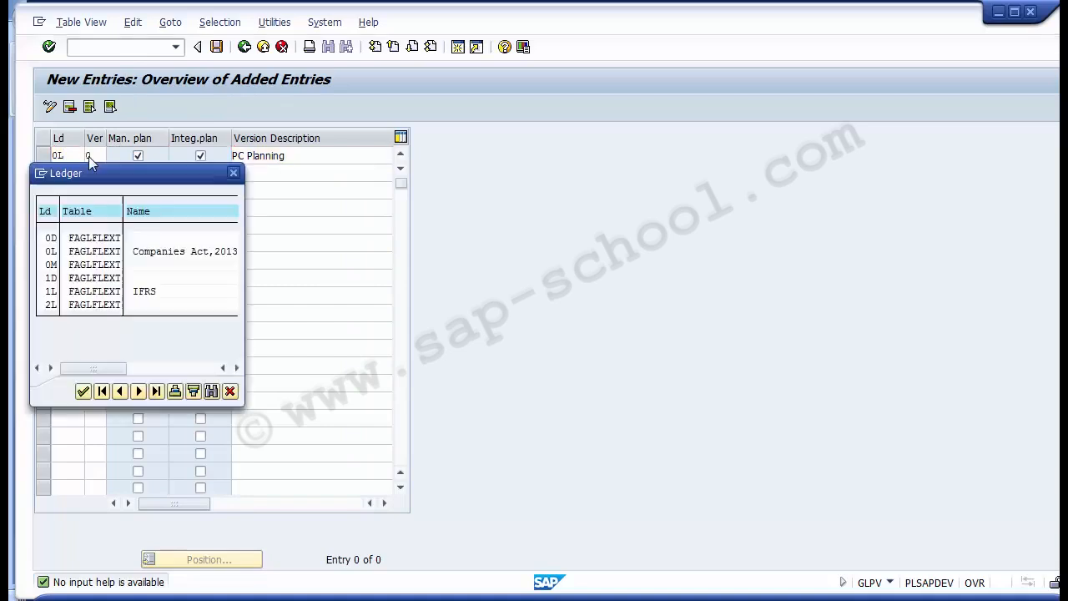
pyautogui.doubleClick(50, 252)
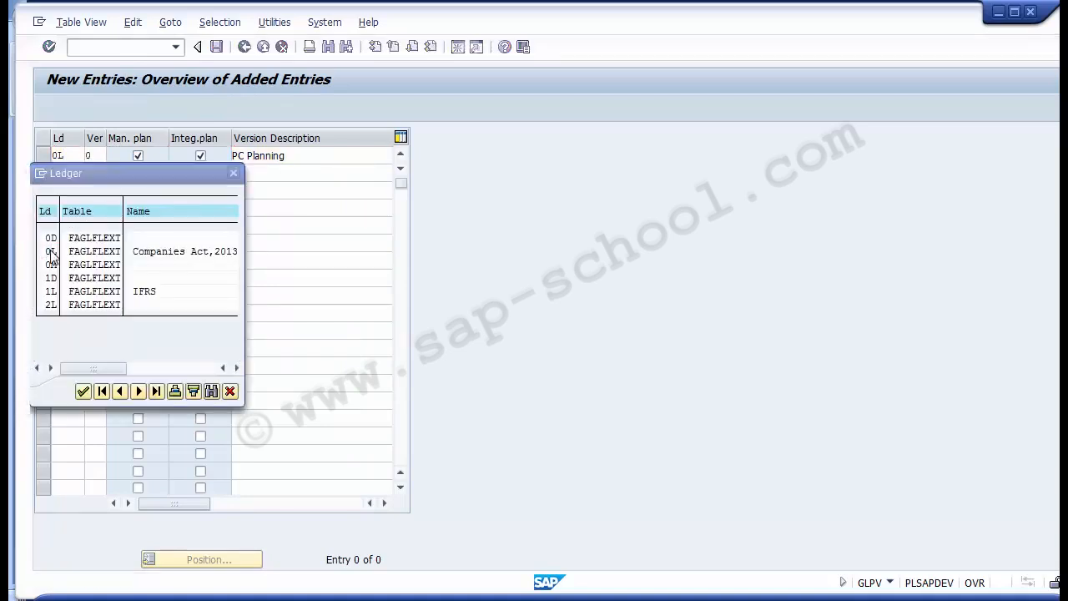
pyautogui.click(97, 156)
pyautogui.write('0')
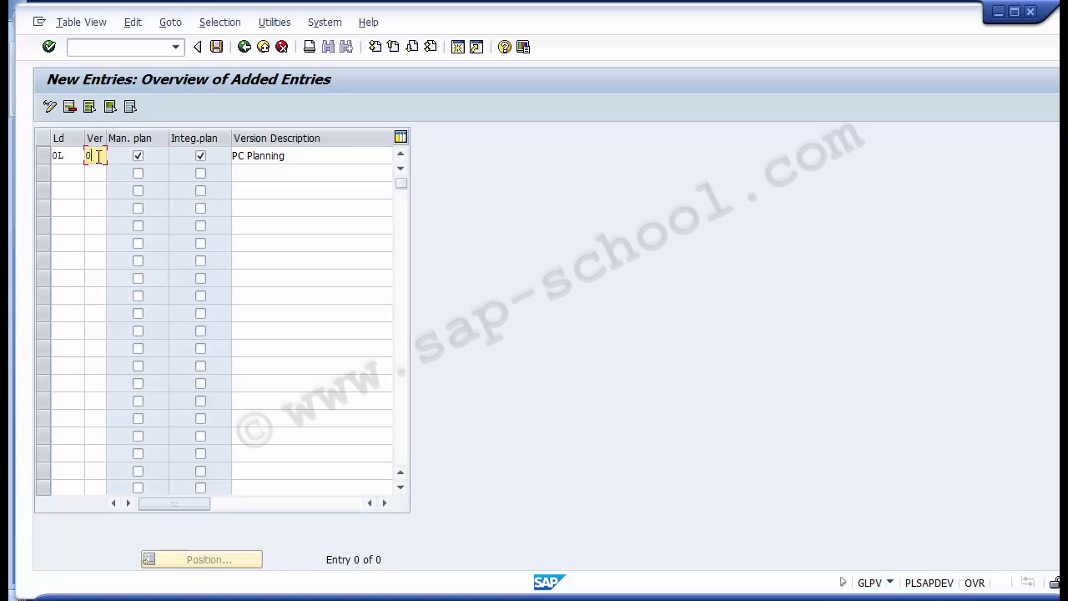
pyautogui.click(217, 47)
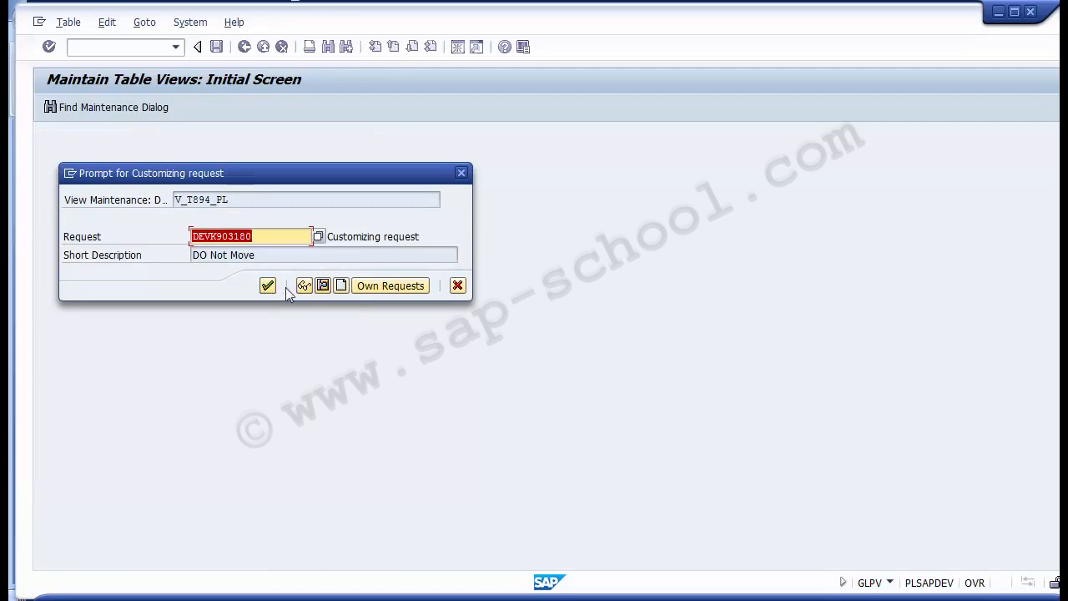
pyautogui.click(268, 285)
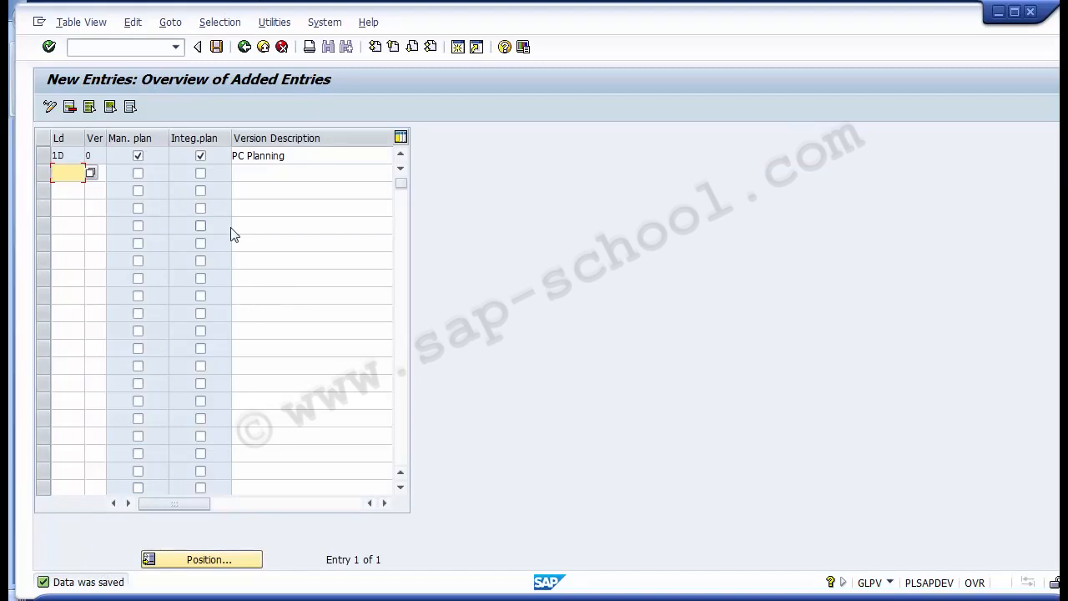
# - Return to the implementation guide and expand Fiscal-Year-Dependent Version Parameters under Plan Versions
pyautogui.click(465, 600)
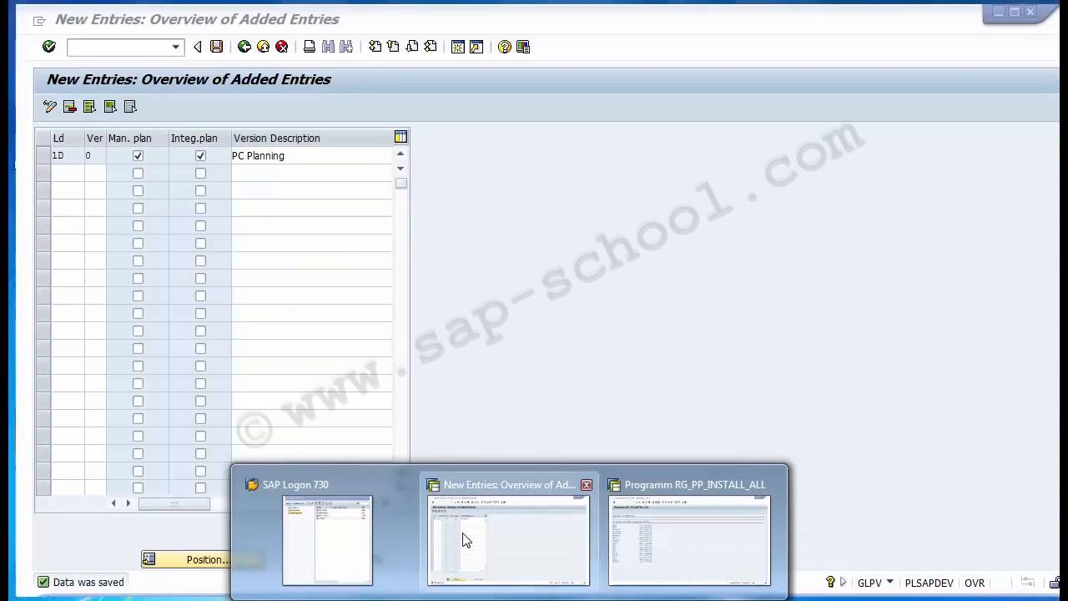
pyautogui.click(462, 538)
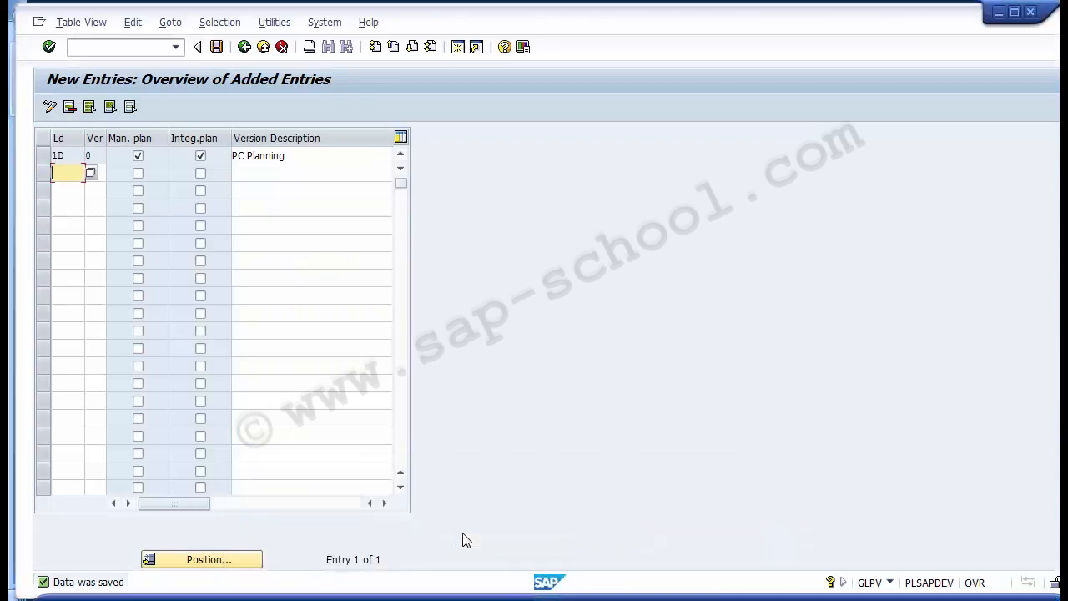
pyautogui.click(243, 47)
pyautogui.click(244, 47)
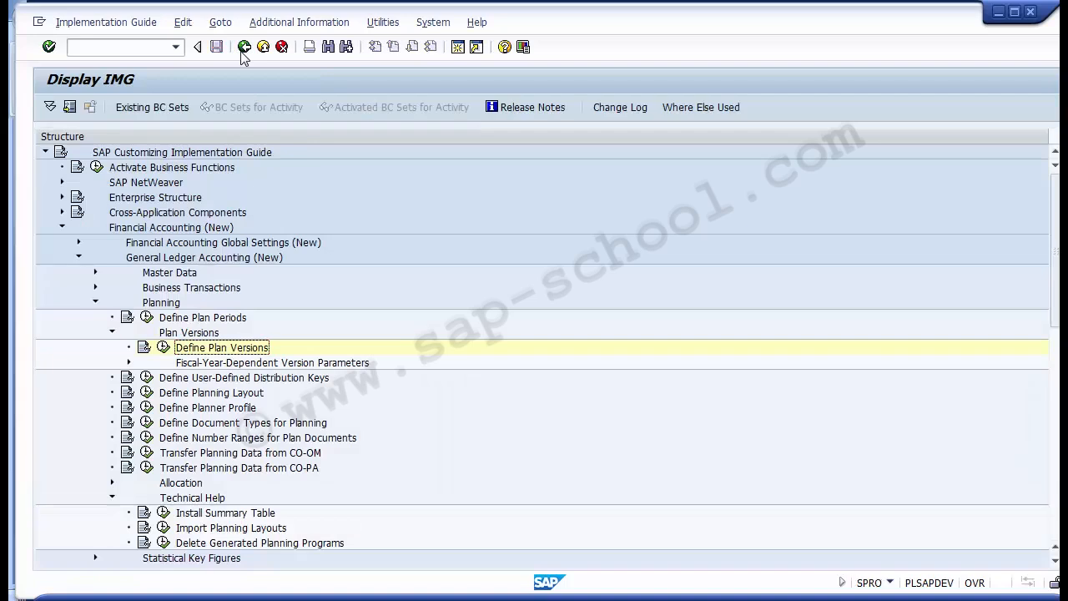
pyautogui.click(210, 364)
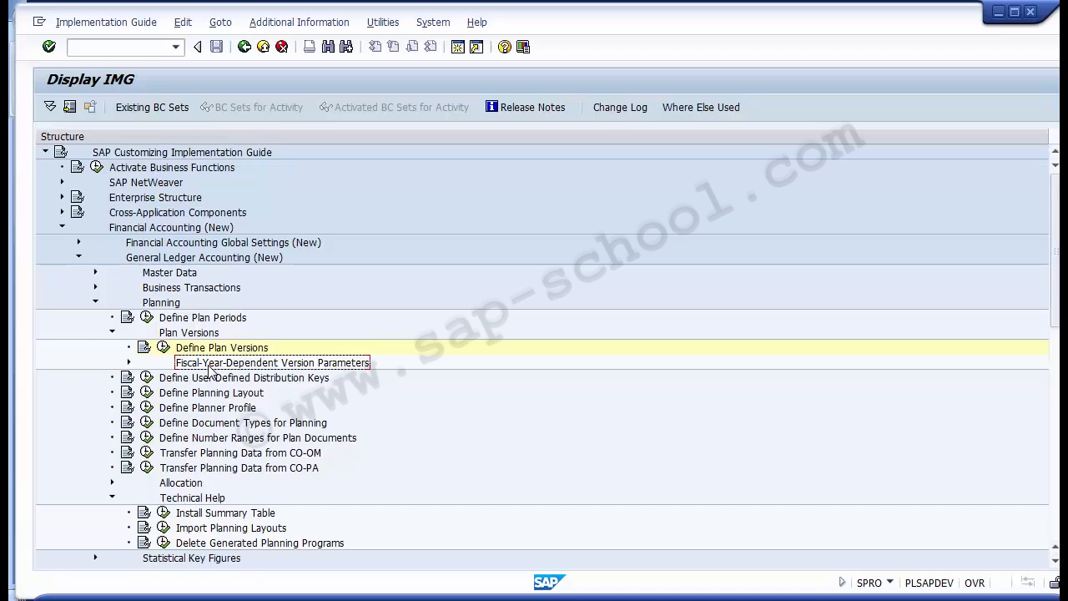
pyautogui.click(129, 363)
pyautogui.click(129, 363)
pyautogui.click(129, 363)
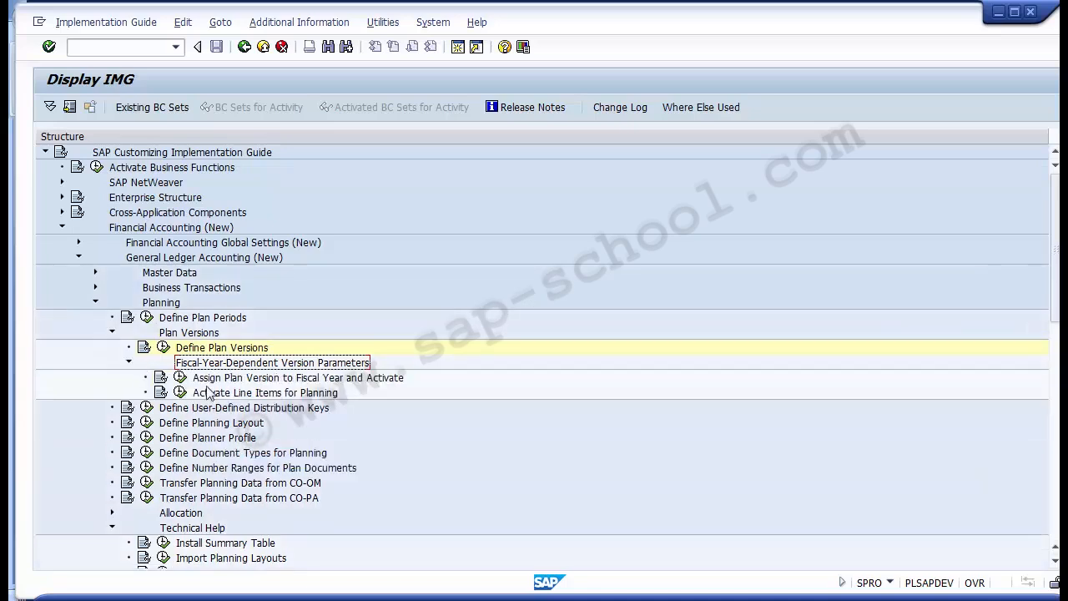
# - Trace the path from Financial Accounting (New) down to Plan Versions and open the Assign Plan Version to Fiscal Year and Activate activity
pyautogui.click(276, 381)
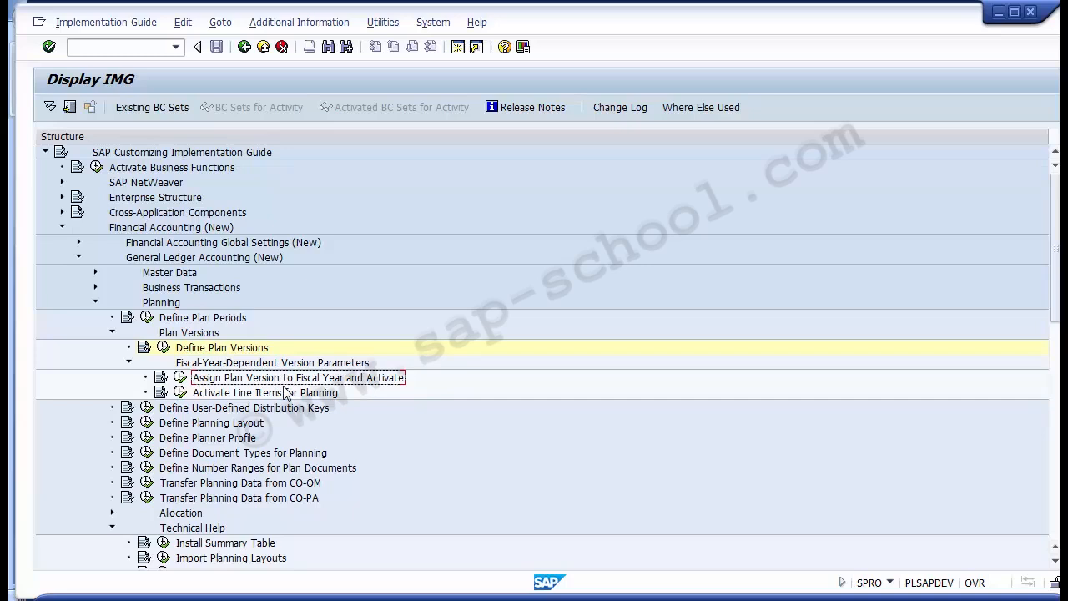
pyautogui.click(147, 229)
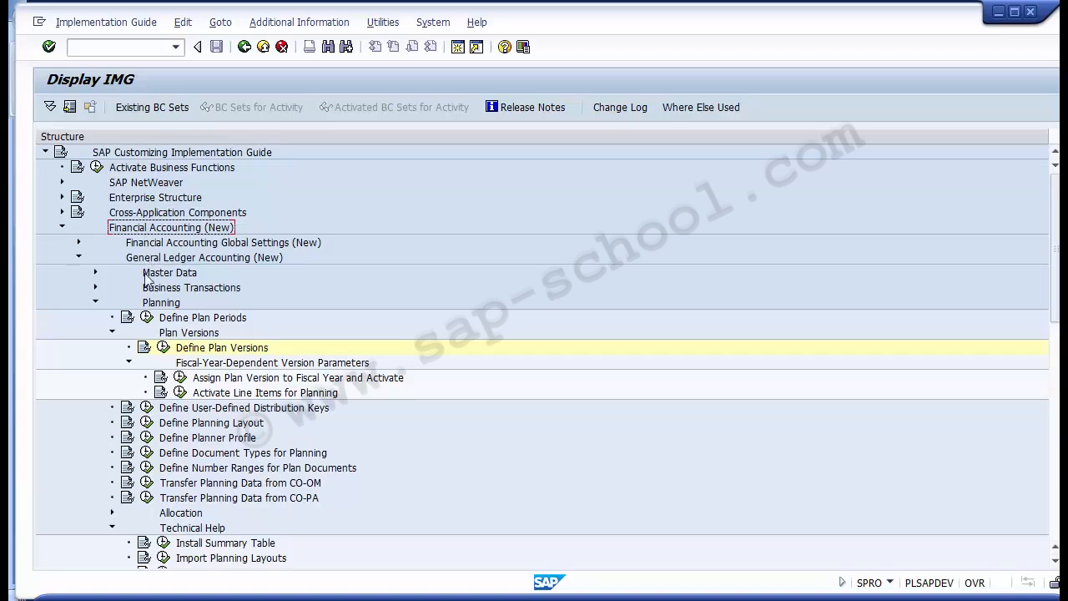
pyautogui.click(152, 262)
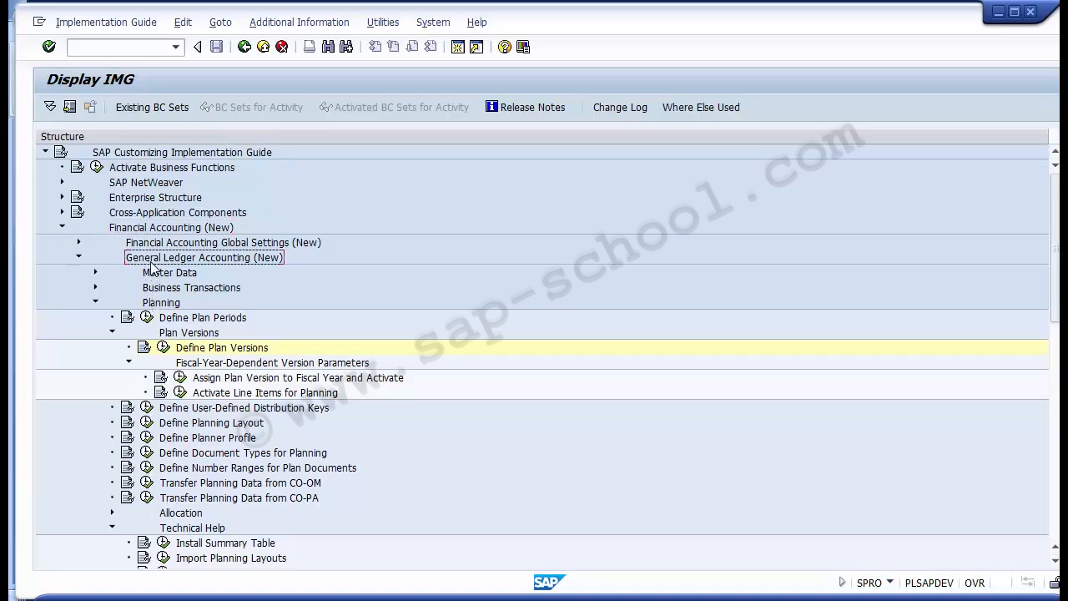
pyautogui.click(161, 303)
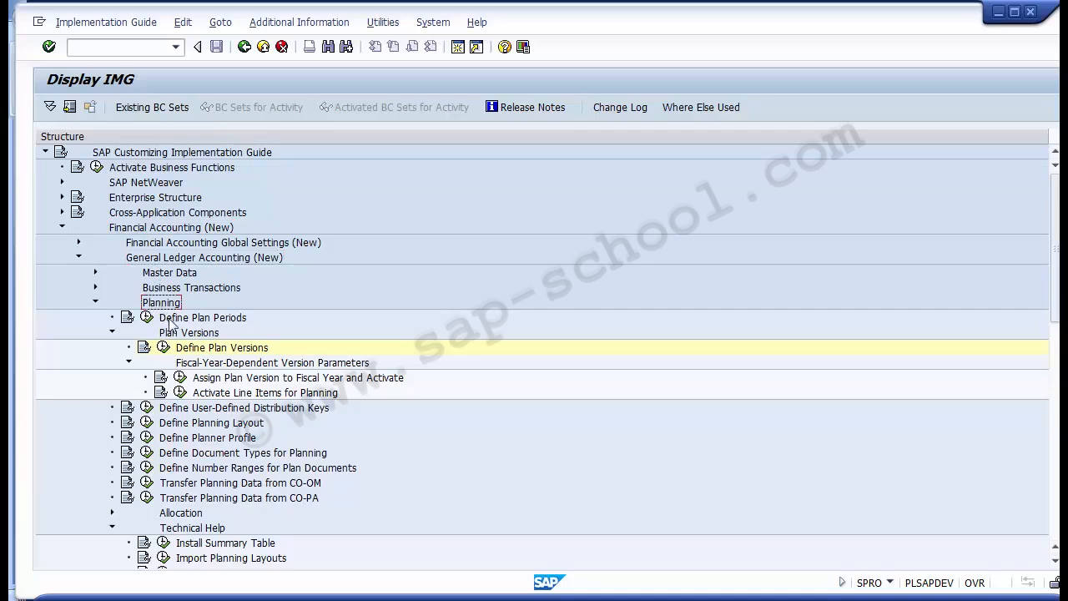
pyautogui.click(174, 334)
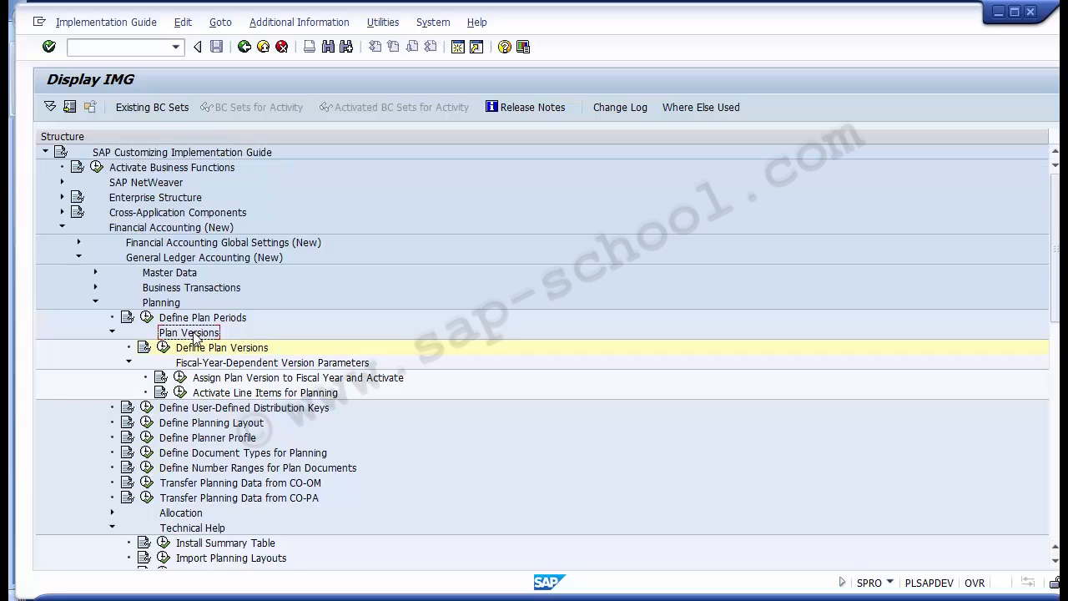
pyautogui.click(222, 364)
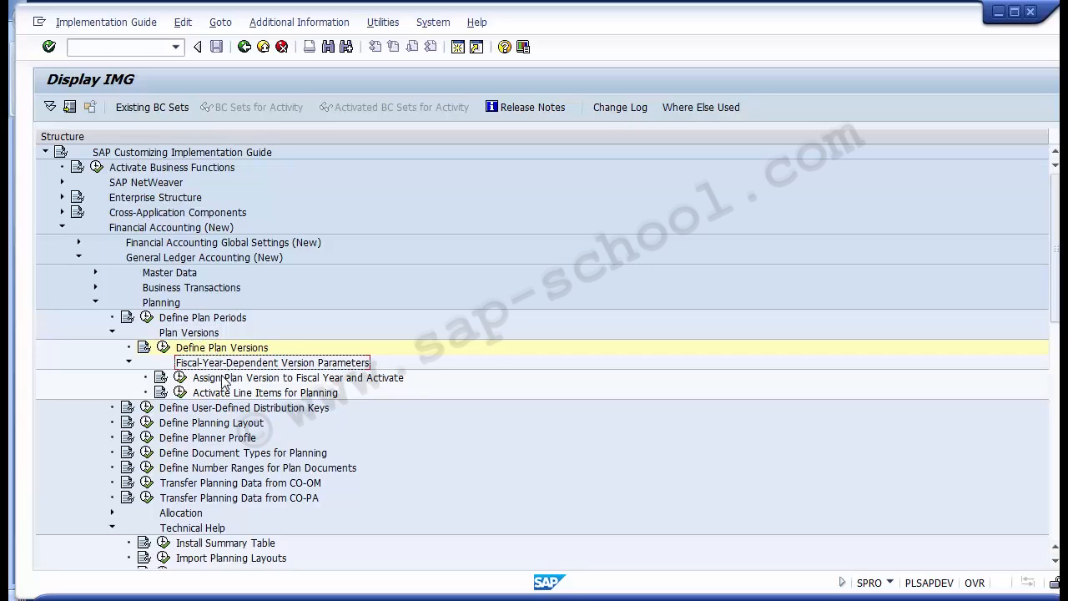
pyautogui.click(223, 382)
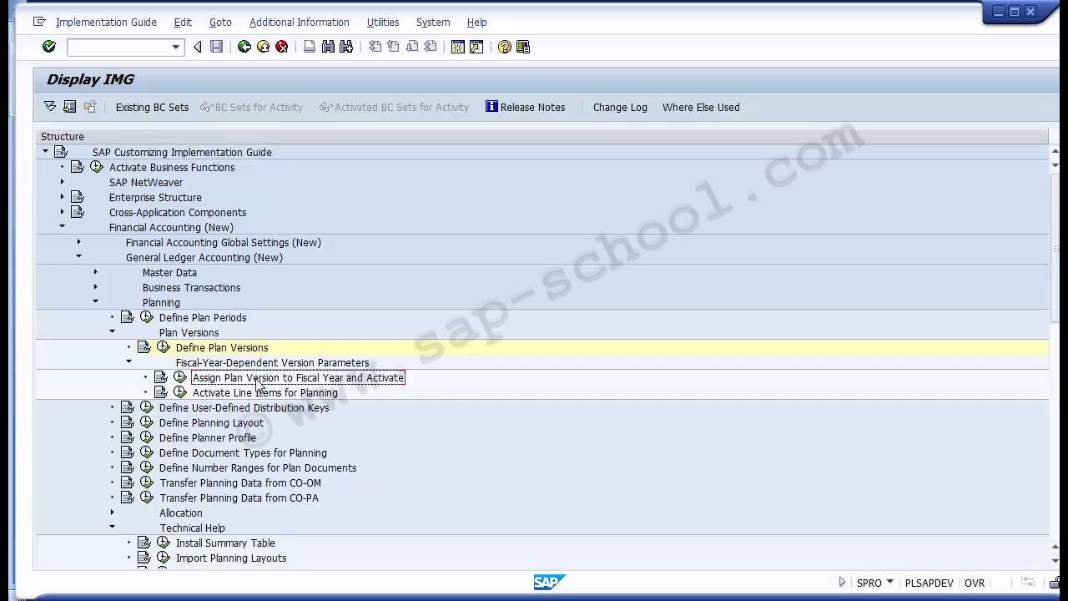
pyautogui.click(181, 378)
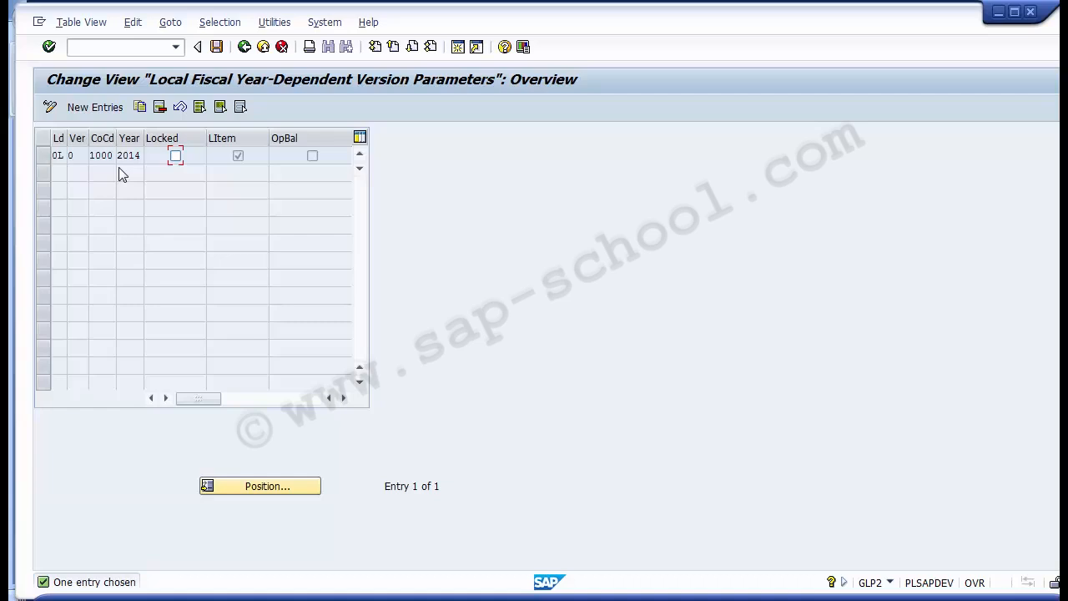
# - Start a new entry in the fiscal-year-dependent version parameters and choose ledger 1D for it
pyautogui.click(46, 158)
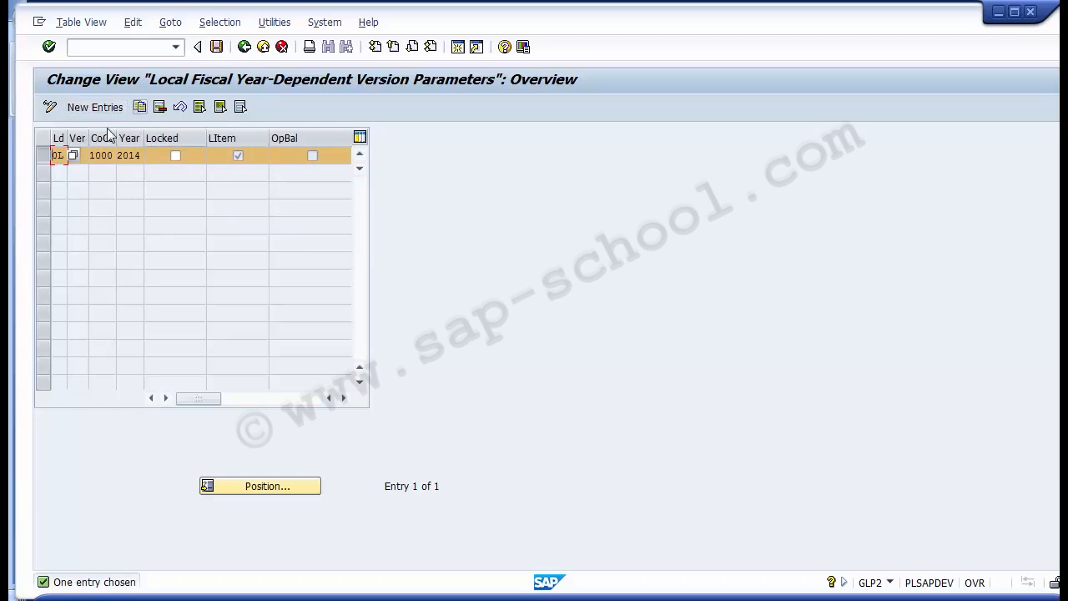
pyautogui.click(44, 156)
pyautogui.click(44, 156)
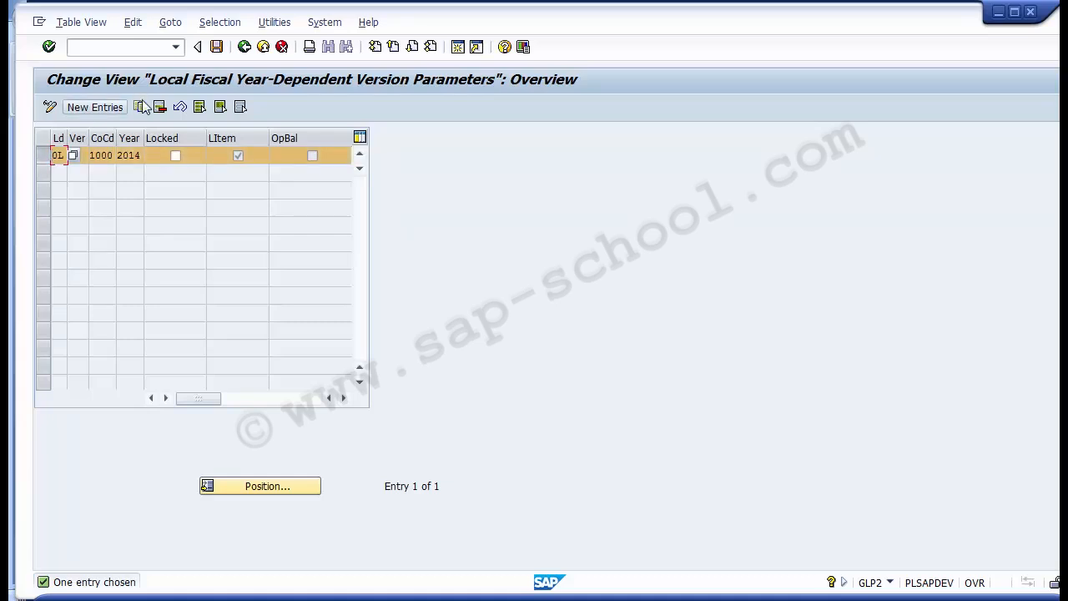
pyautogui.click(100, 107)
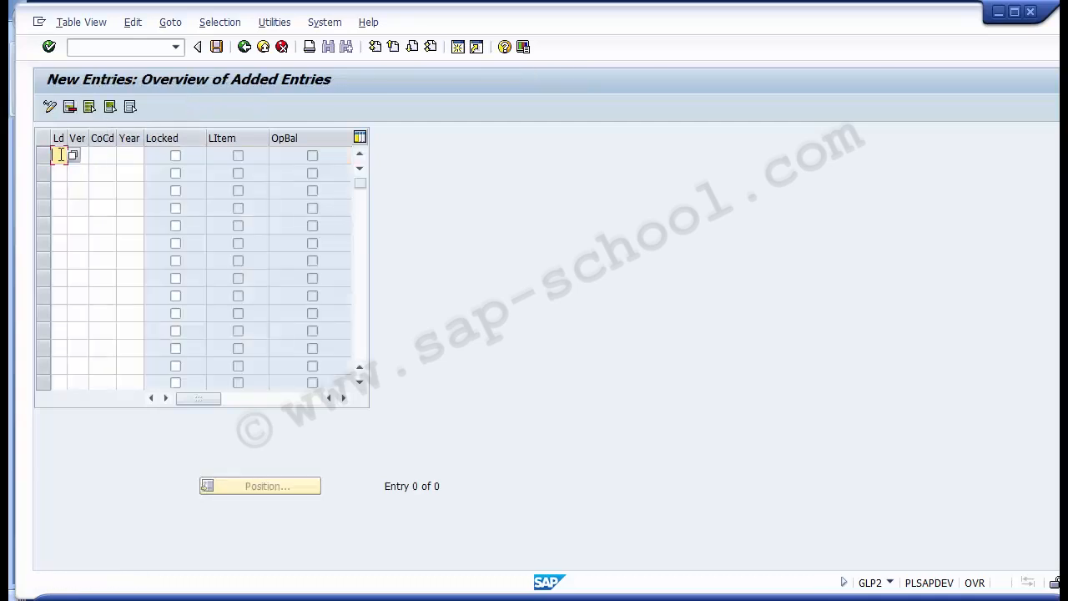
pyautogui.press('F4')
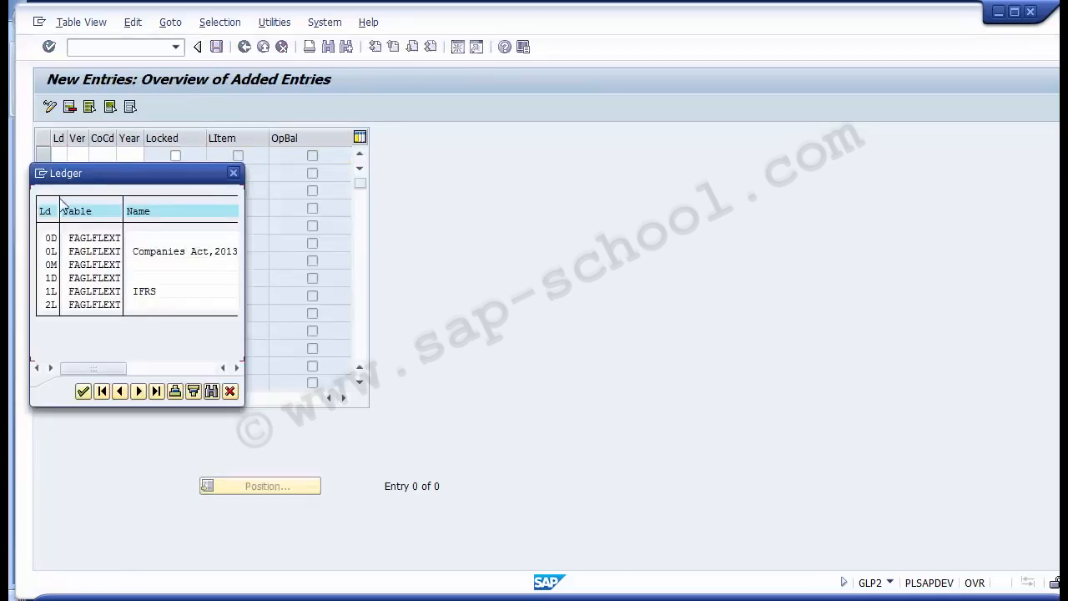
pyautogui.doubleClick(48, 277)
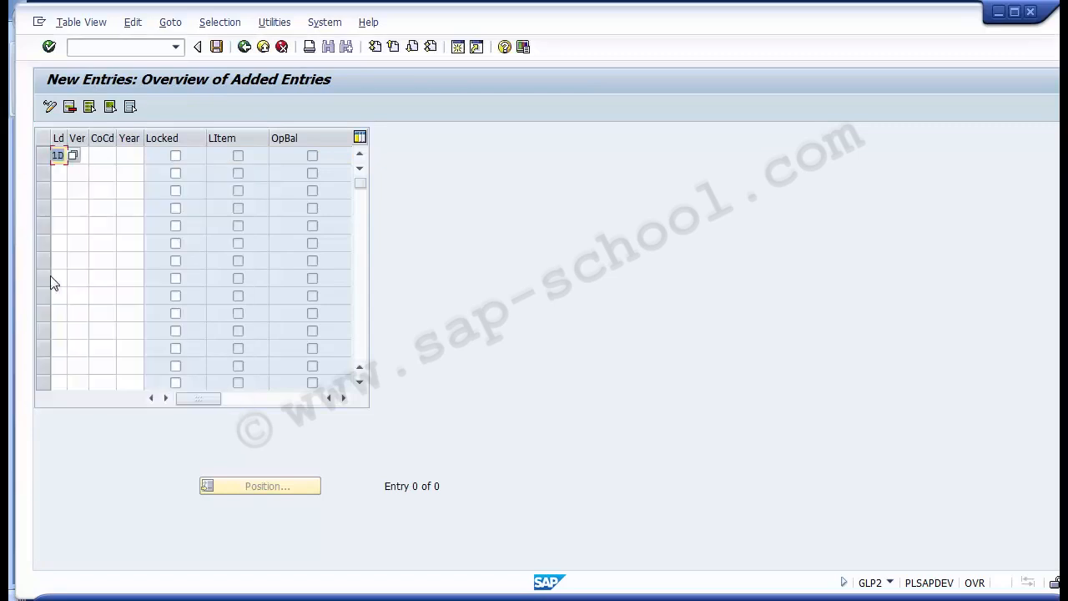
# - Assign version 0, company code 1000 and fiscal year 2014 to the ledger 1D entry
pyautogui.press('Tab')
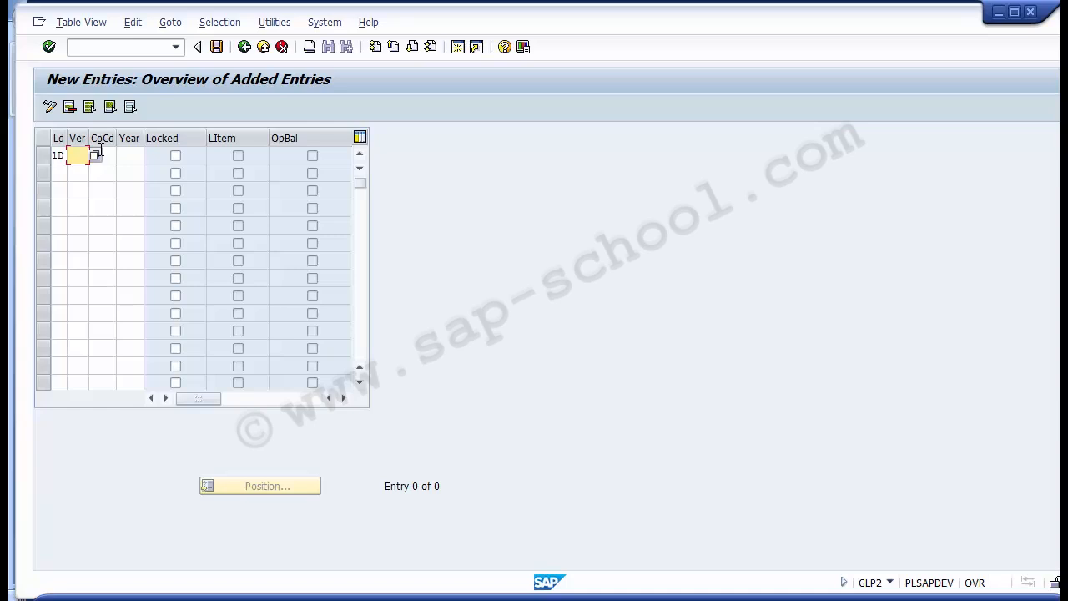
pyautogui.write('0')
pyautogui.press('Tab')
pyautogui.write('1000')
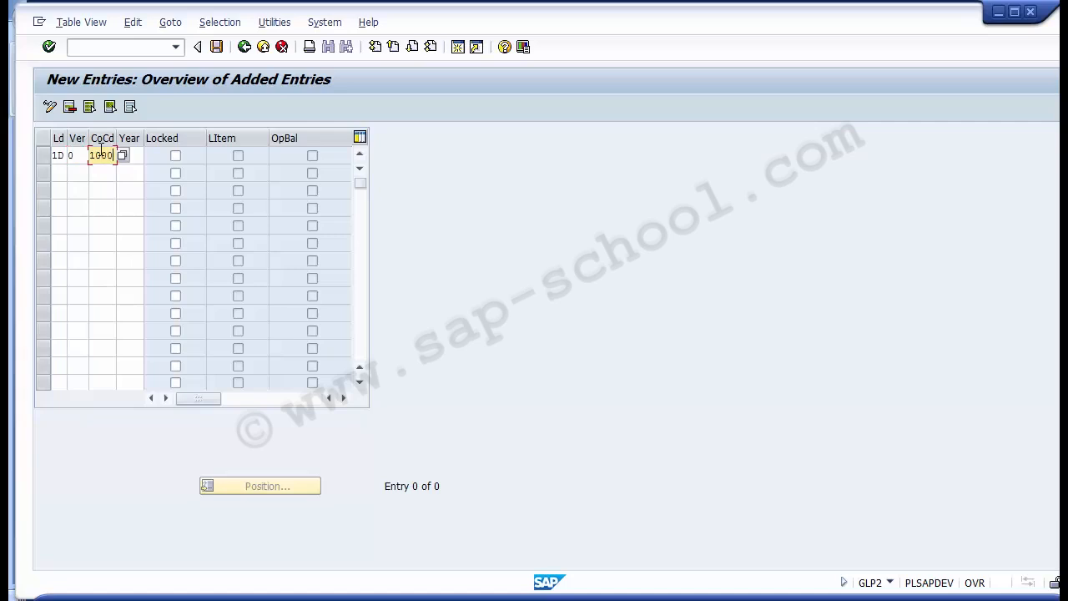
pyautogui.press('Tab')
pyautogui.write('2014')
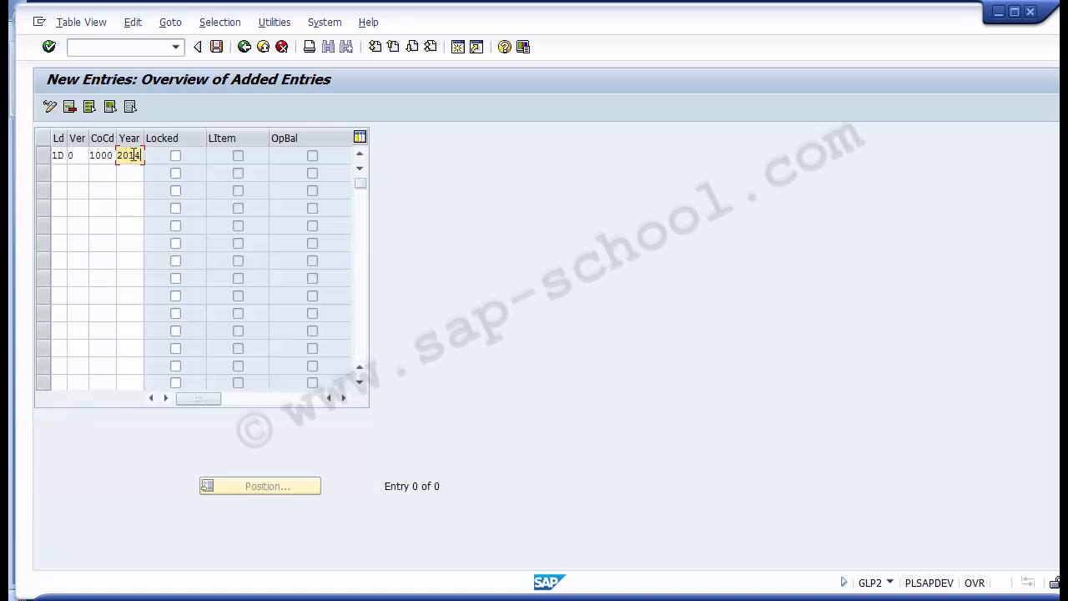
# - Leave the ledger 1D entry unlocked and save it in customizing request DEVK903180
pyautogui.click(72, 155)
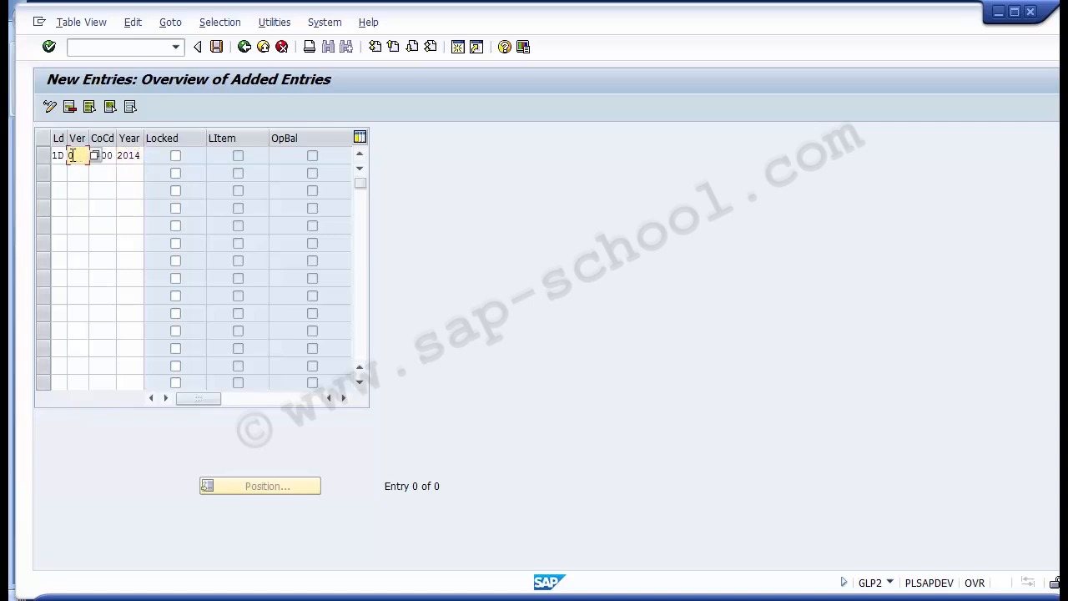
pyautogui.click(61, 156)
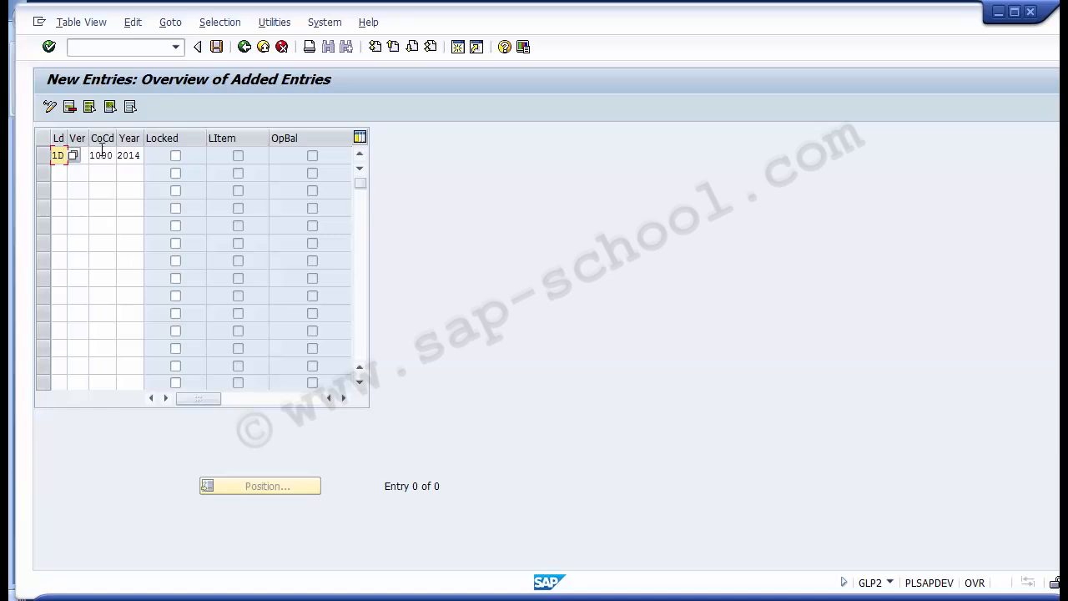
pyautogui.click(216, 47)
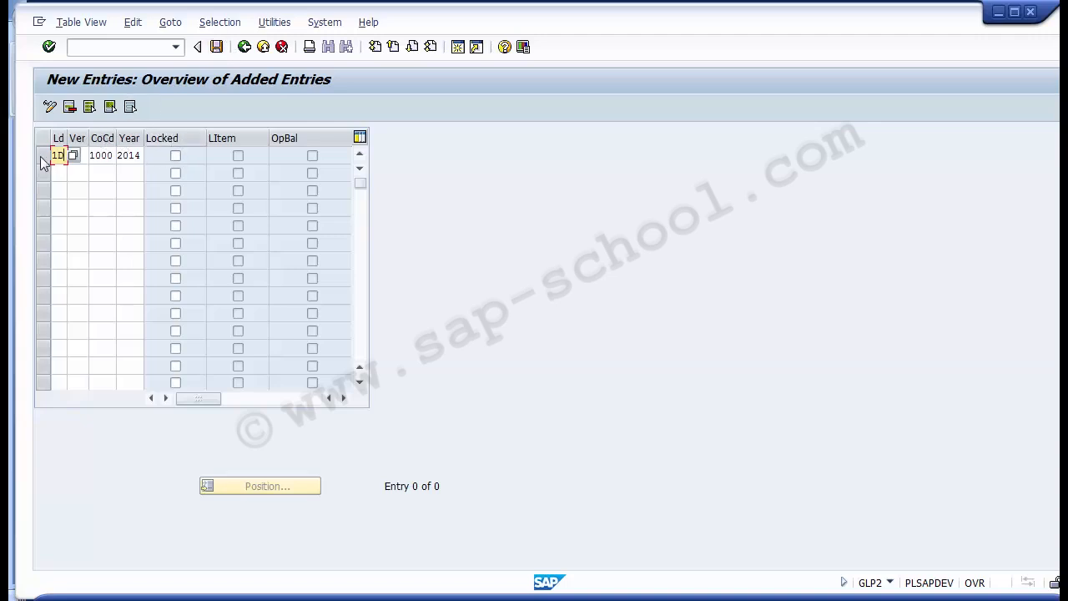
pyautogui.click(175, 156)
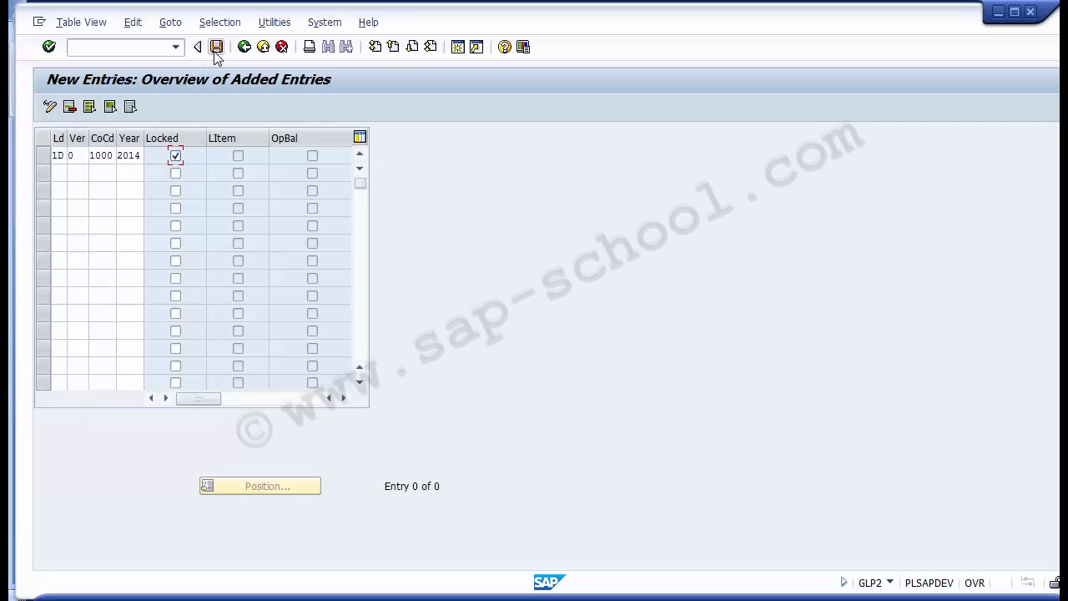
pyautogui.click(176, 156)
pyautogui.click(176, 156)
pyautogui.click(216, 47)
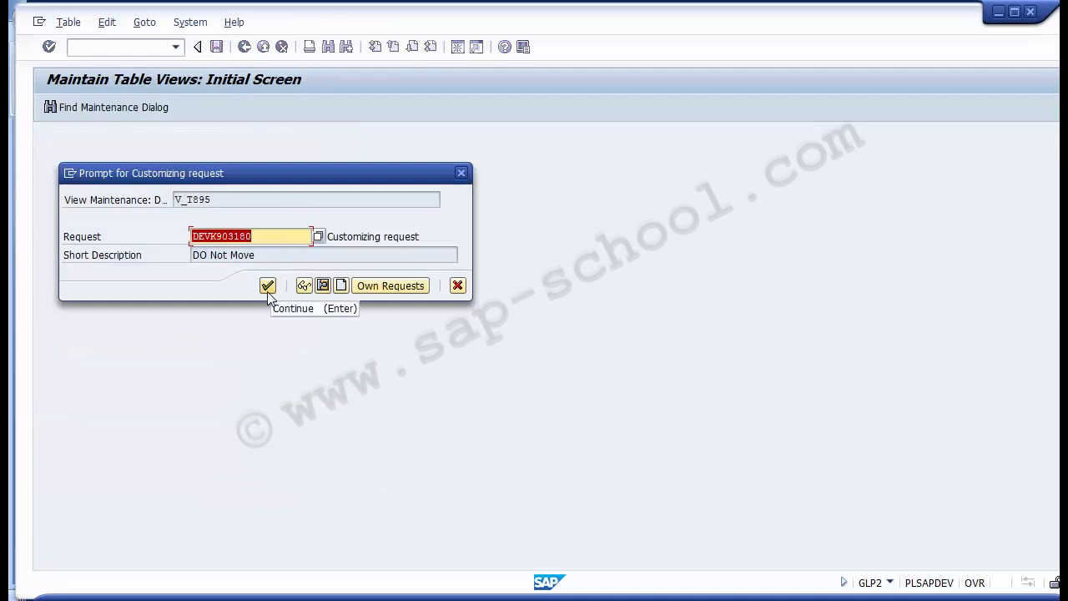
pyautogui.click(267, 287)
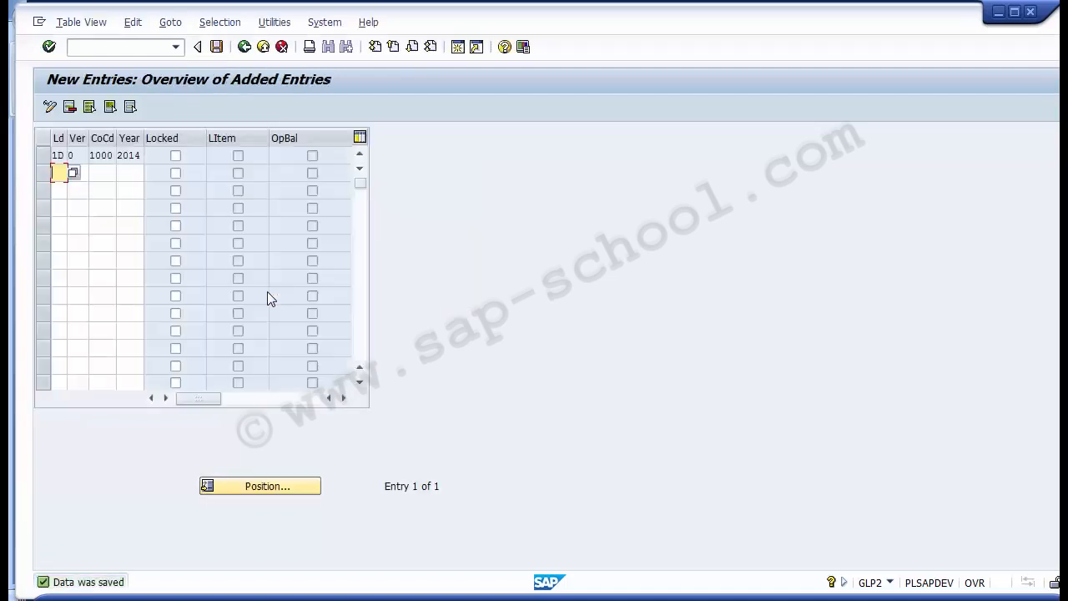
# - Review the saved ledger 1D assignment and return to the implementation guide
pyautogui.click(44, 155)
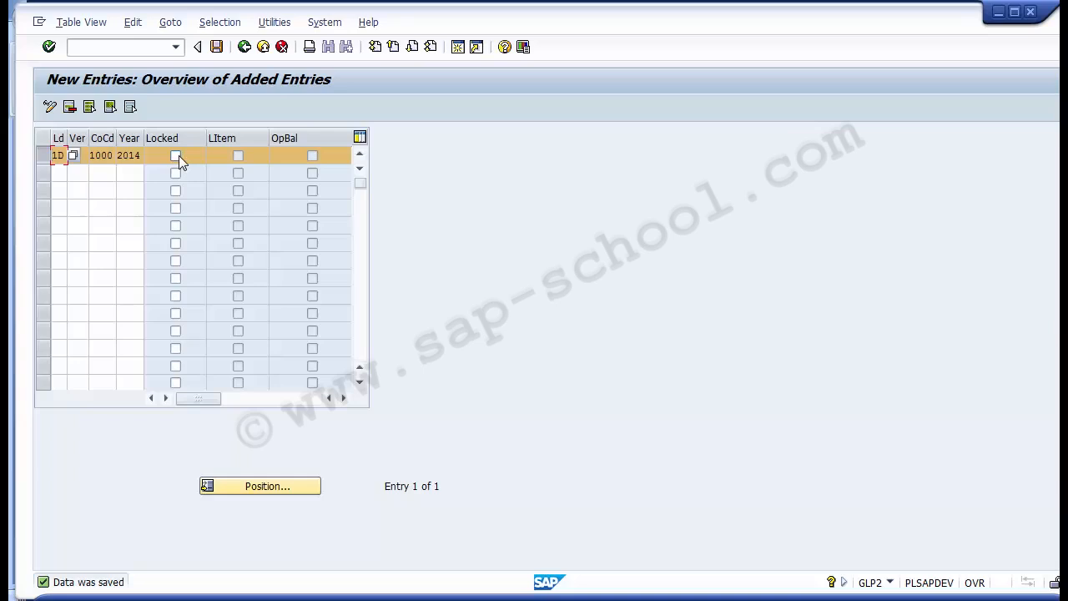
pyautogui.press('Tab')
pyautogui.click(245, 46)
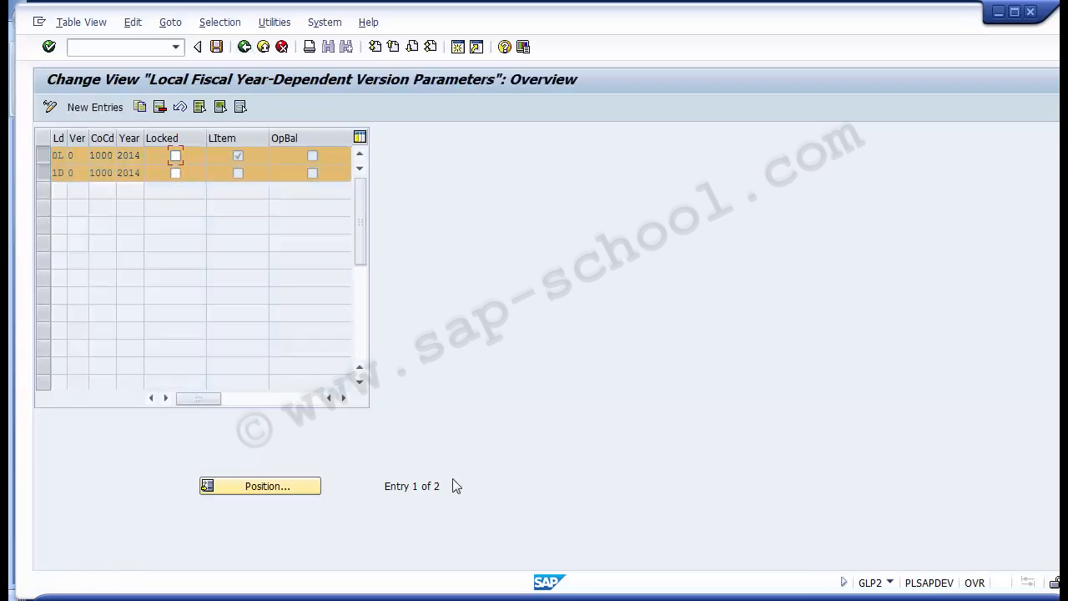
pyautogui.click(244, 46)
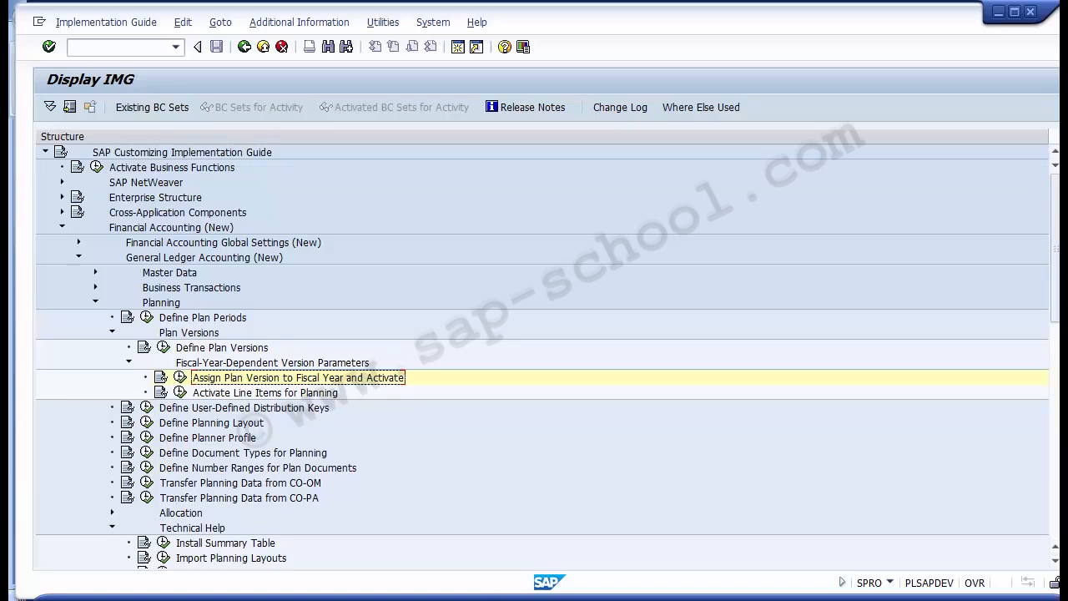
# - Switch to the PowerPoint slide of configuration steps and locate the Activate Line Items for Planning item
pyautogui.moveTo(484, 596)
pyautogui.click(457, 538)
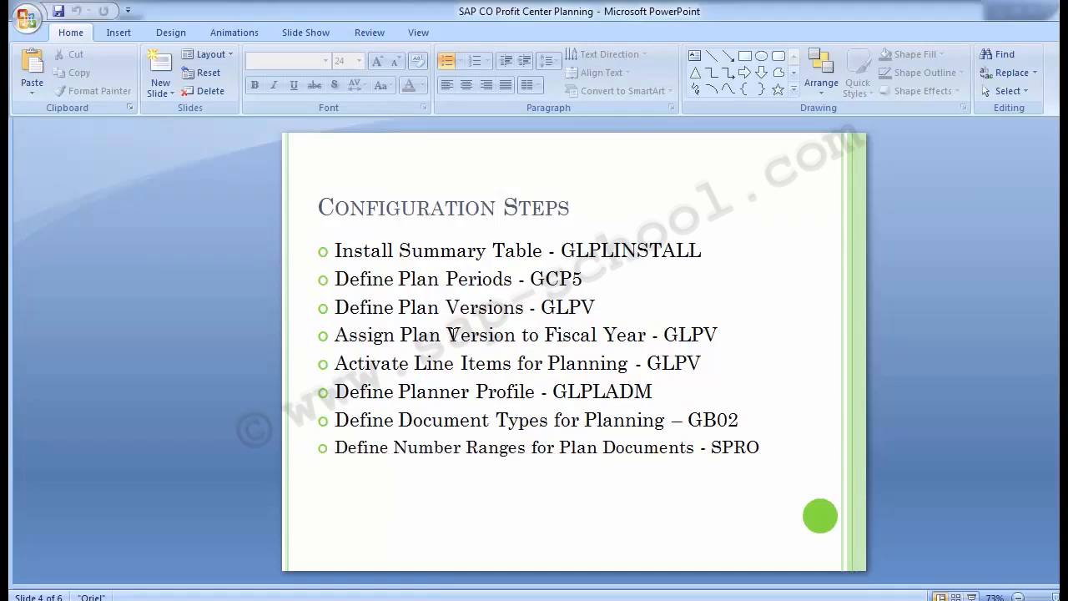
pyautogui.click(338, 364)
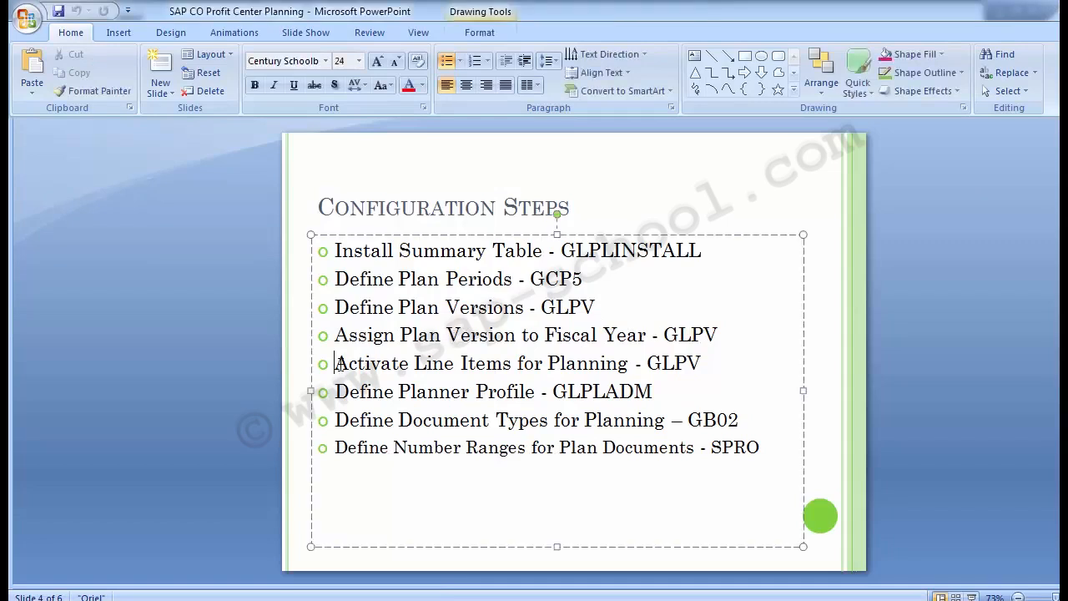
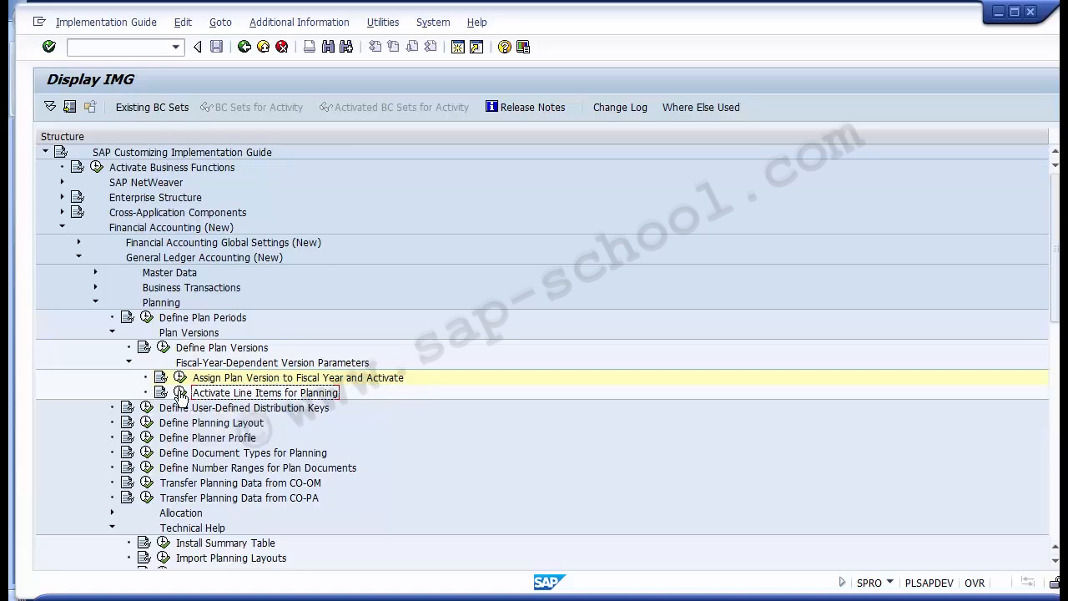
# - Activate line items for planning for ledger 0L, version 0, company code 1000 and fiscal year 2014
pyautogui.click(180, 393)
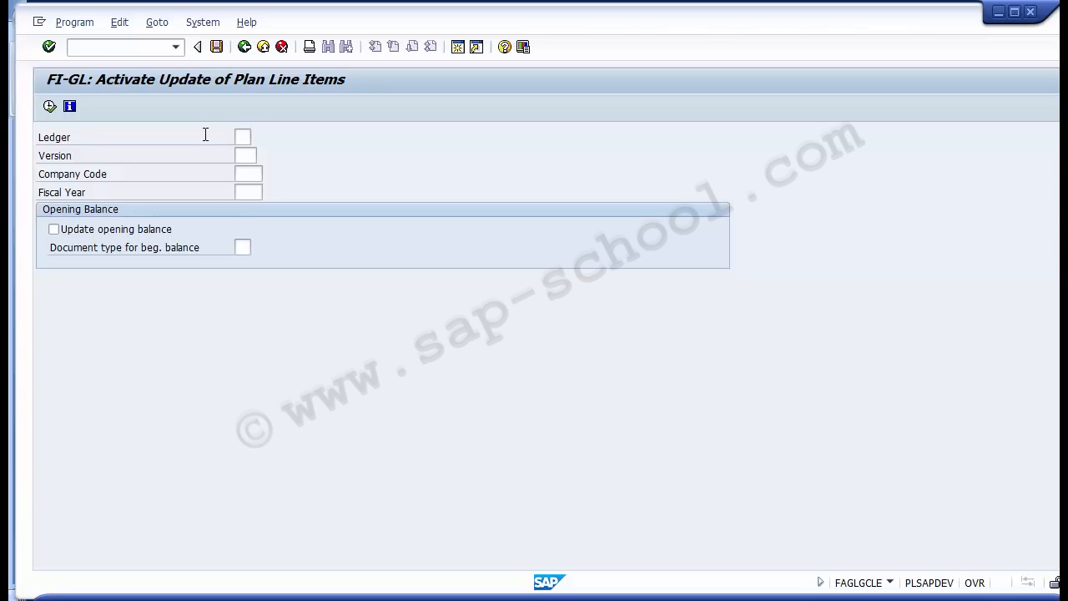
pyautogui.press('F4')
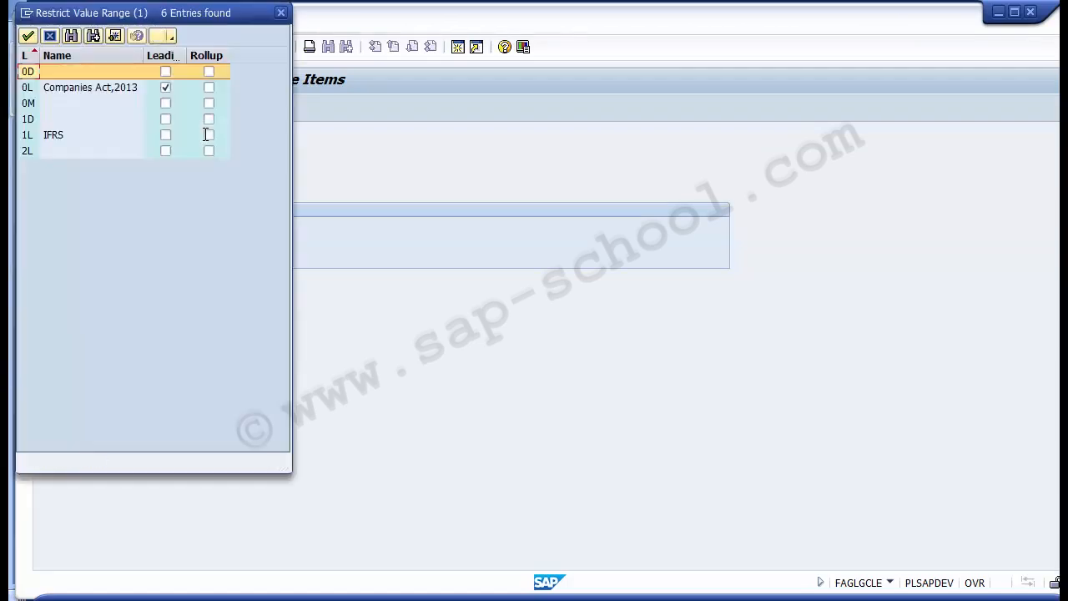
pyautogui.doubleClick(84, 87)
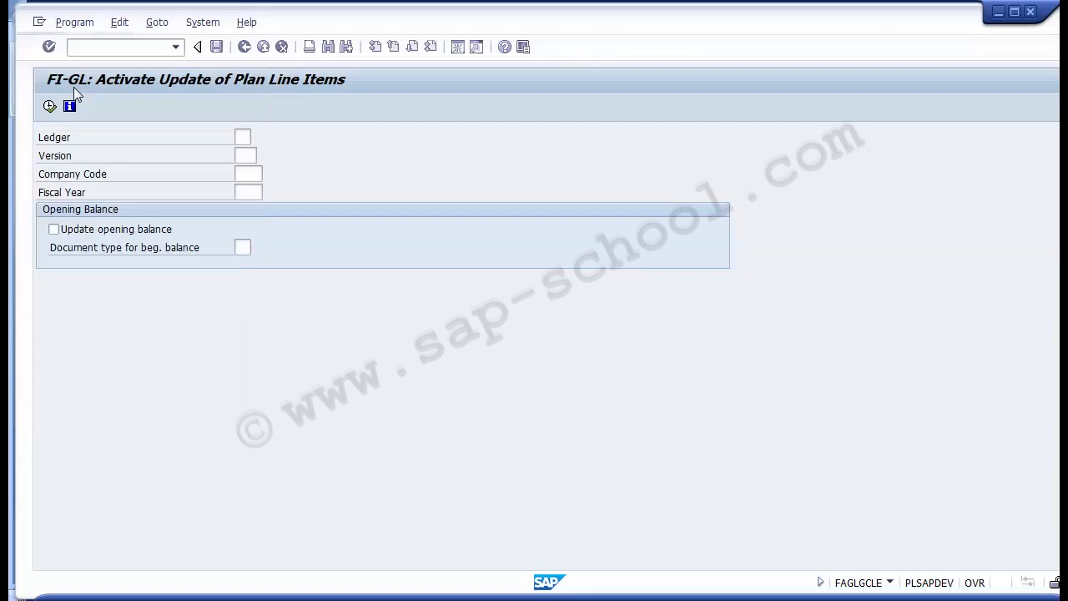
pyautogui.click(247, 154)
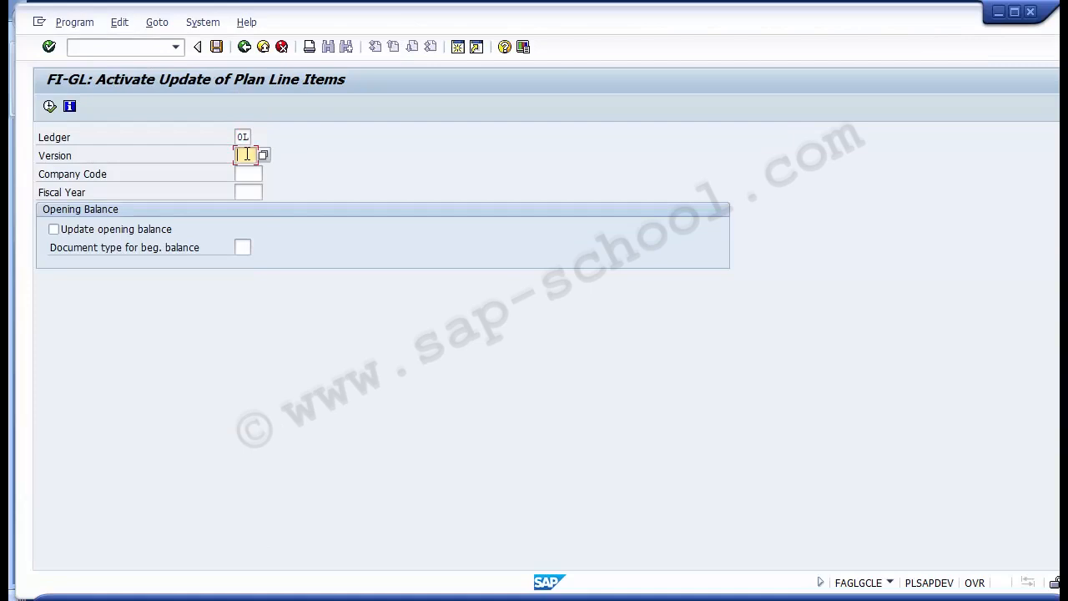
pyautogui.write('0')
pyautogui.click(252, 173)
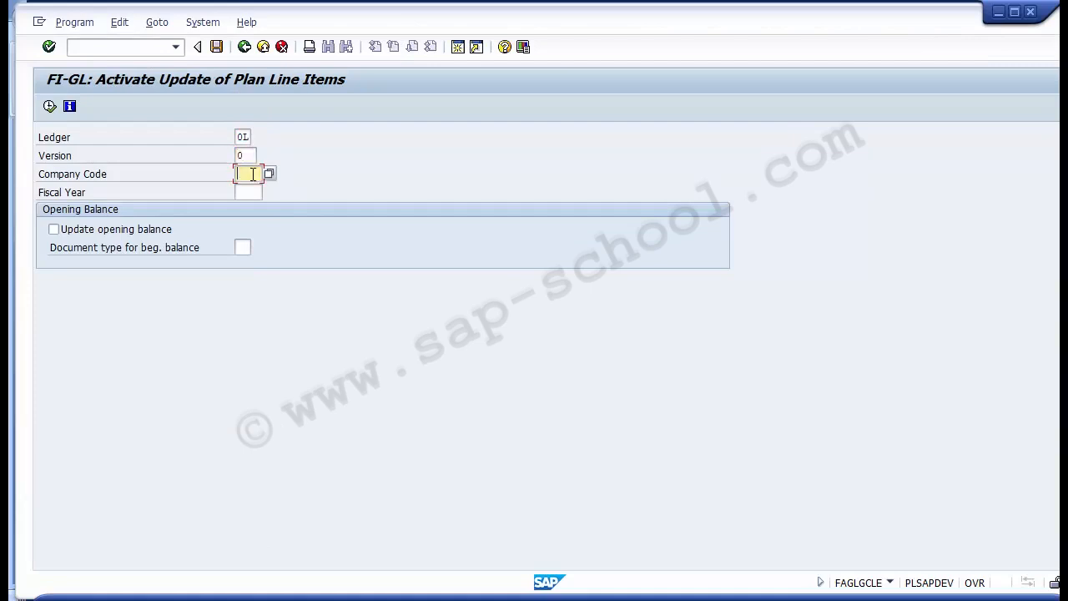
pyautogui.write('1000')
pyautogui.click(252, 191)
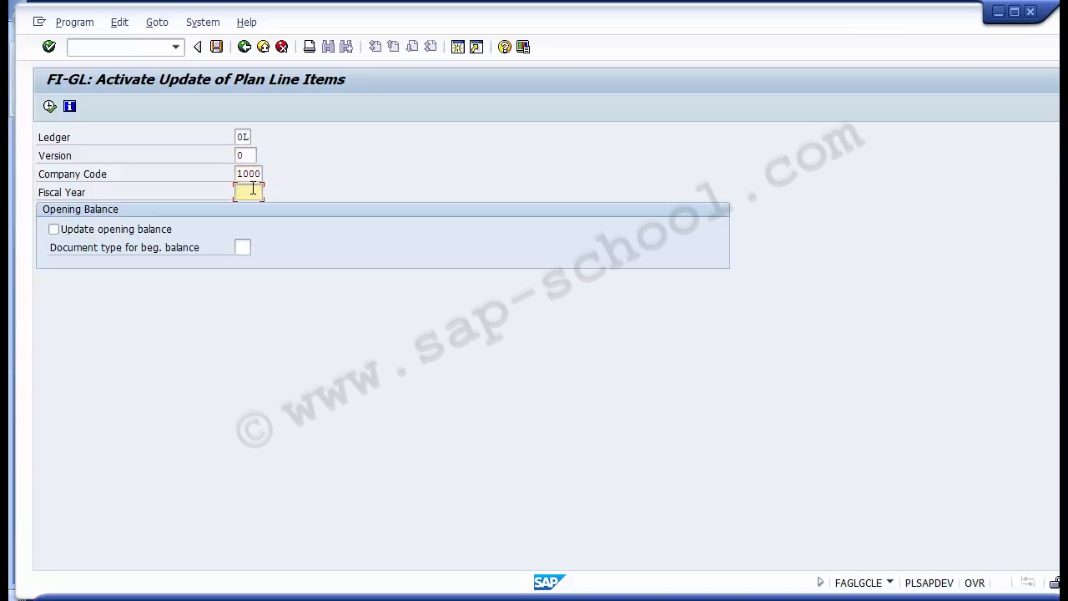
pyautogui.write('2014')
pyautogui.click(49, 107)
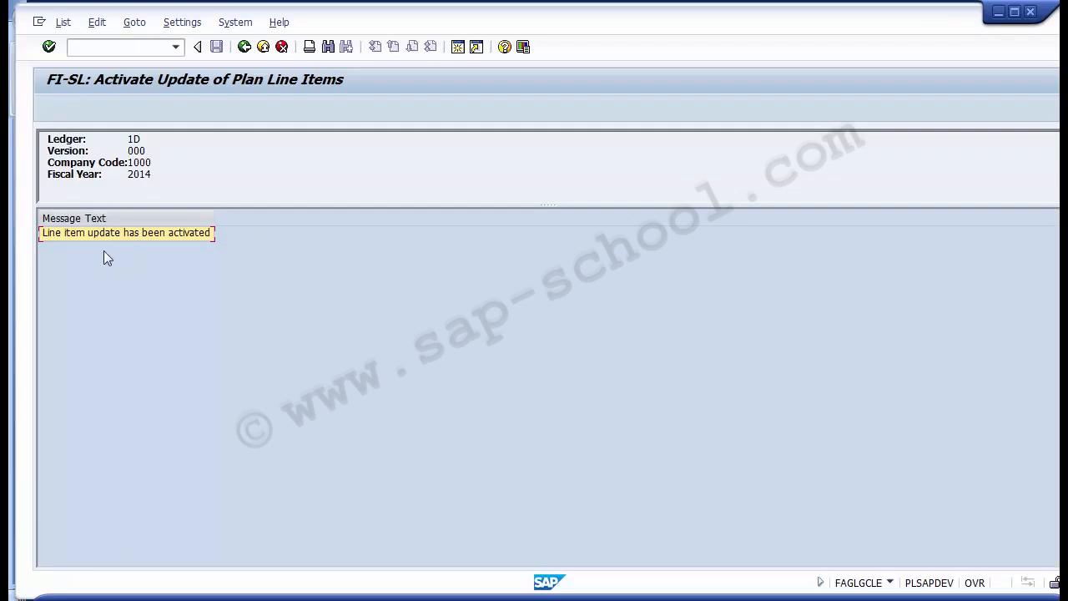
pyautogui.click(65, 236)
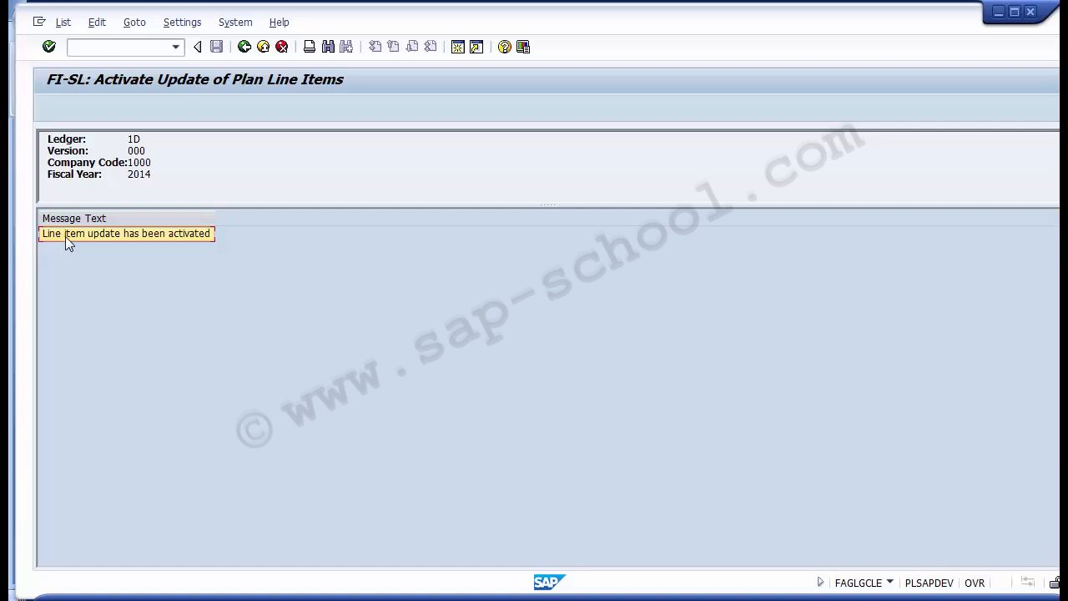
# - Check the configuration steps slide in PowerPoint, switch back to SAP and return from the line item activation to the implementation guide
pyautogui.click(436, 599)
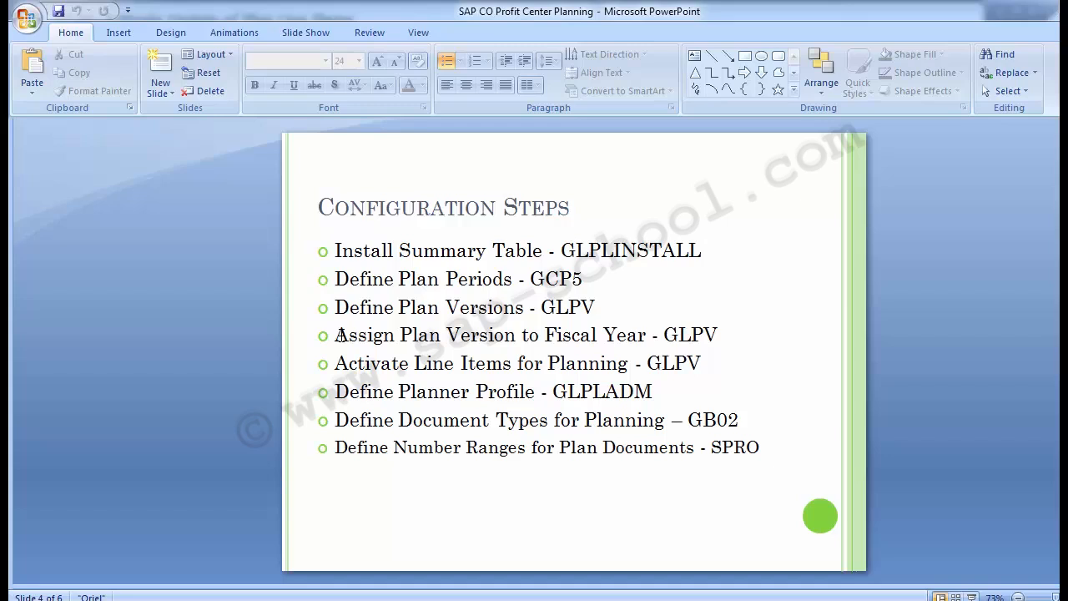
pyautogui.moveTo(512, 598)
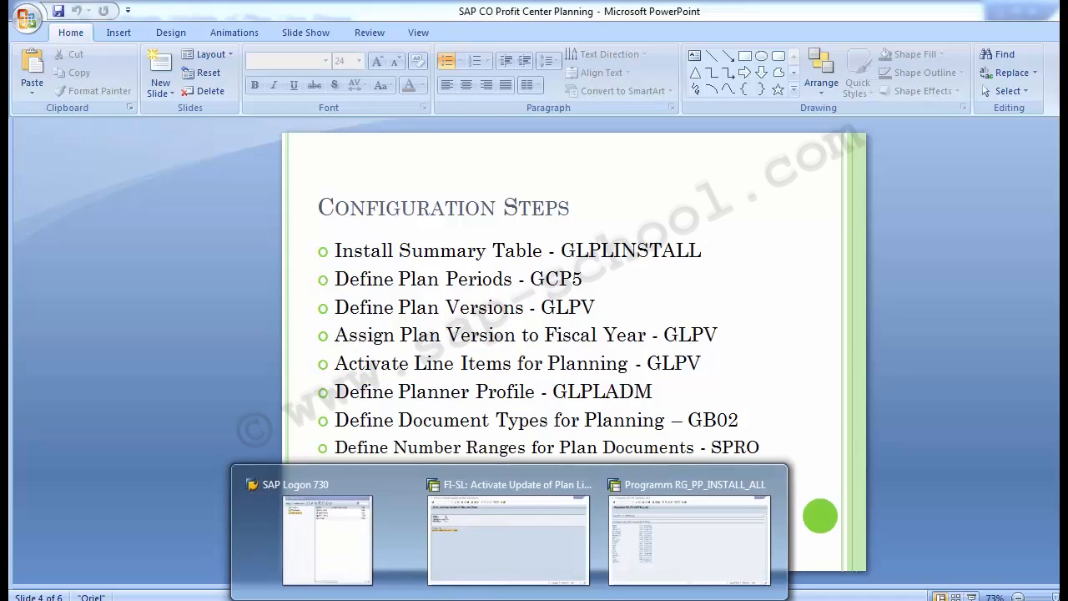
pyautogui.click(472, 528)
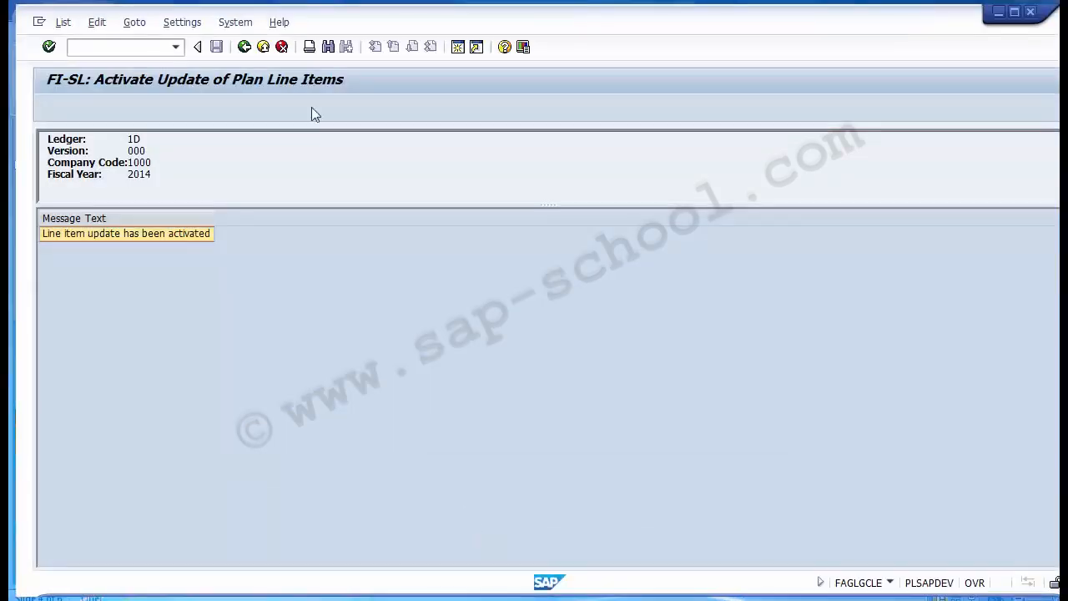
pyautogui.click(244, 47)
pyautogui.click(244, 47)
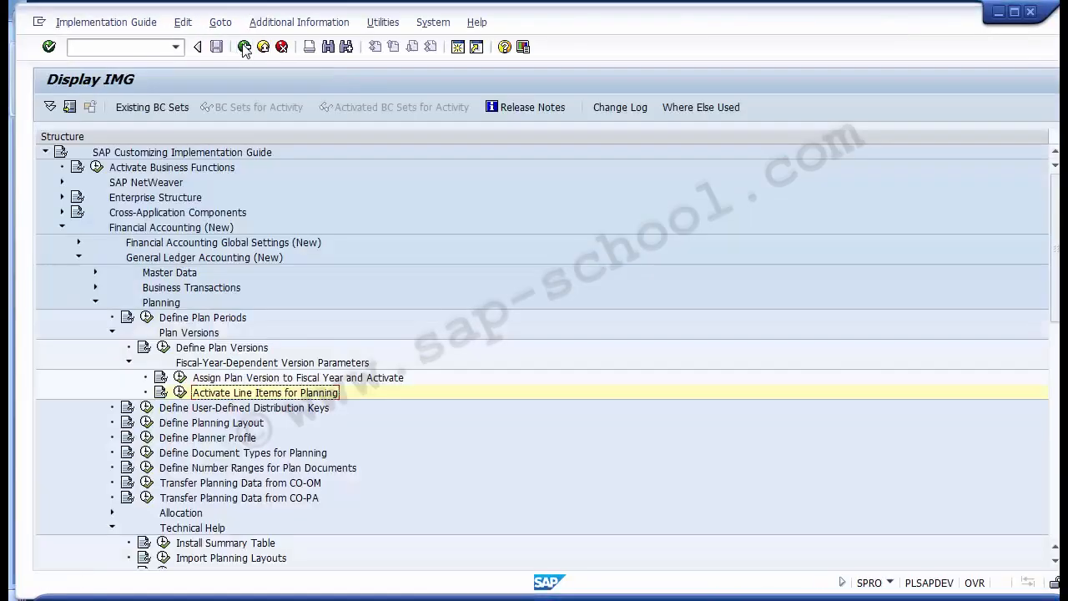
# - Check the line item indicator of the ledger 0L entry in the fiscal year version assignments and return to the implementation guide
pyautogui.click(215, 380)
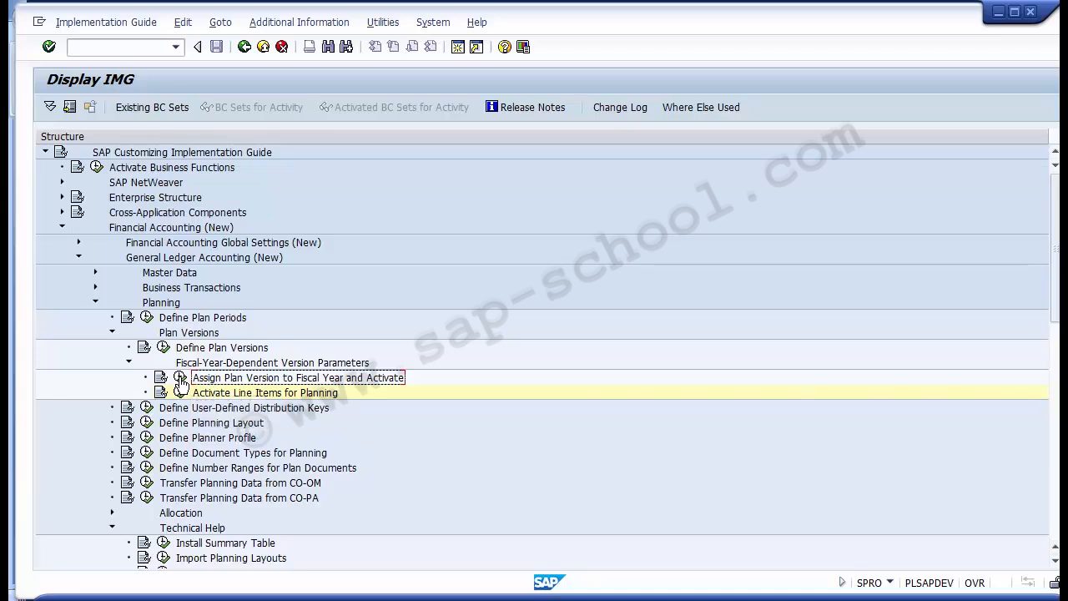
pyautogui.click(180, 380)
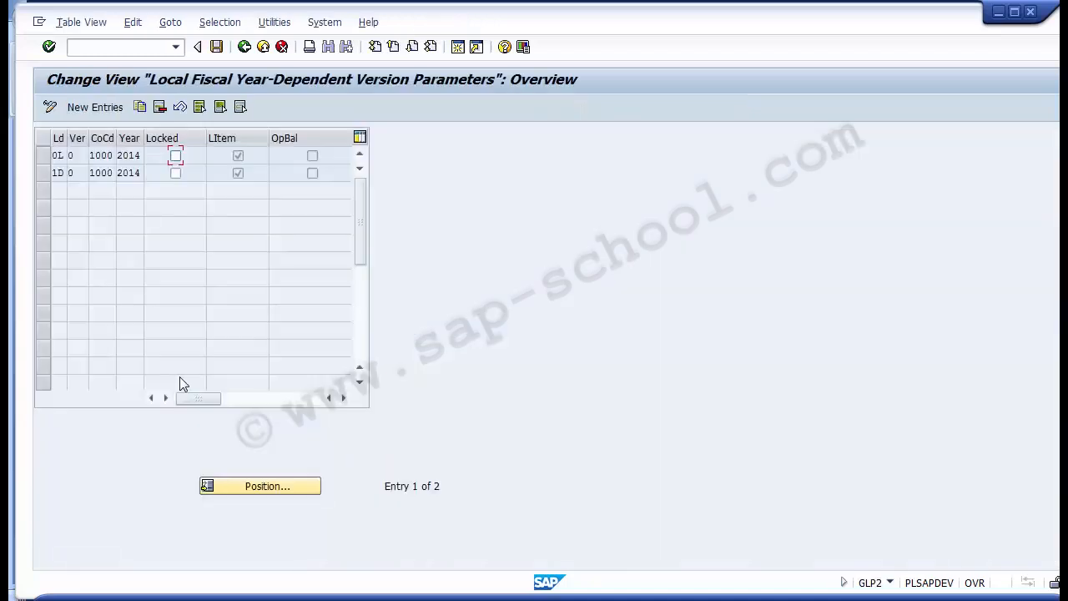
pyautogui.click(44, 167)
pyautogui.click(44, 166)
pyautogui.click(41, 155)
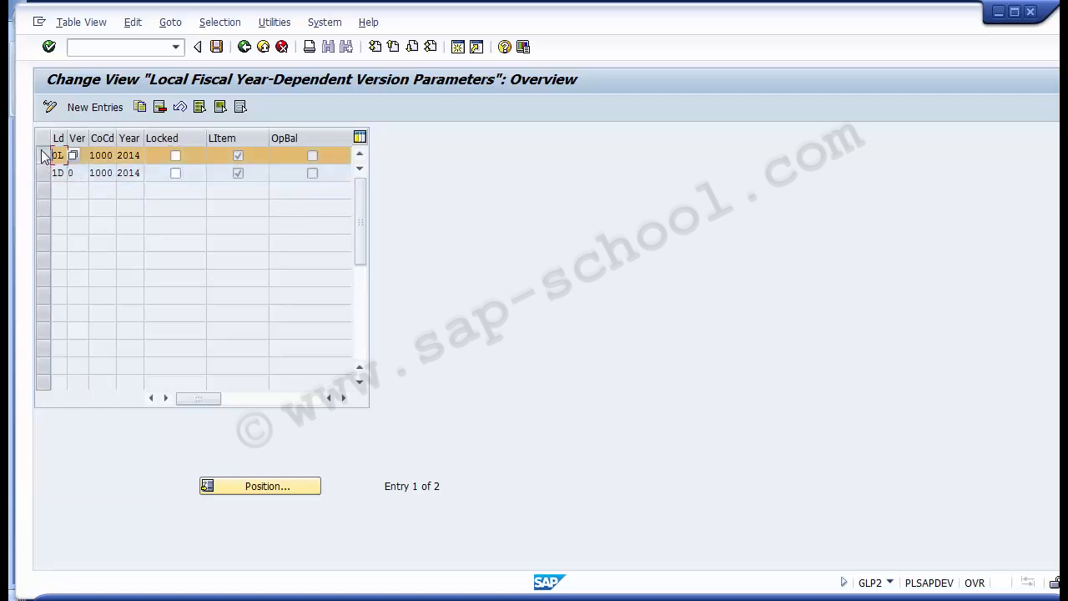
pyautogui.click(237, 157)
pyautogui.click(244, 47)
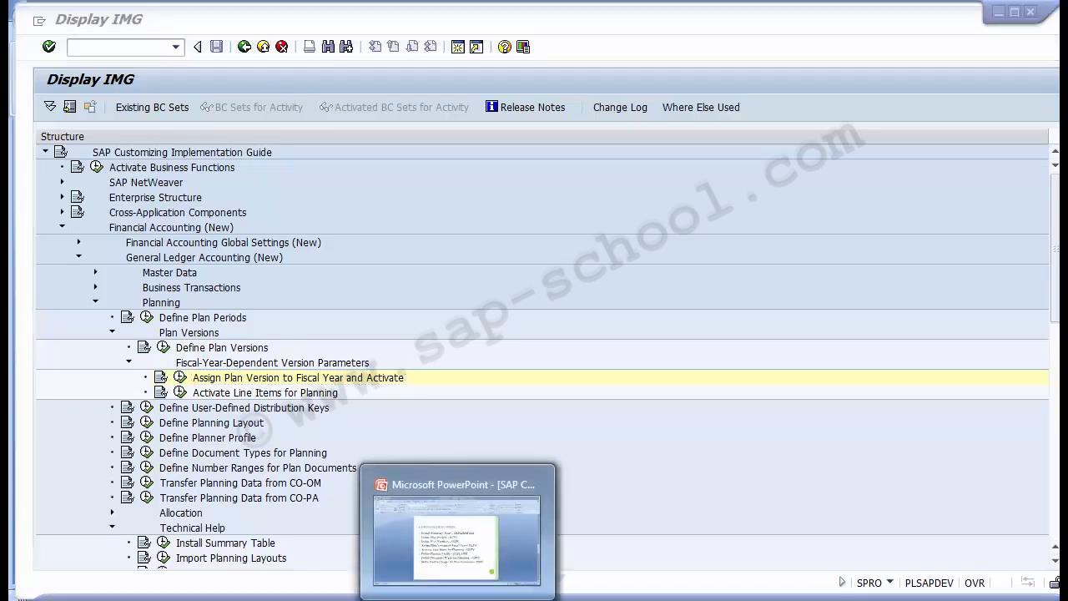
# - Review the remaining configuration steps on the PowerPoint slide and switch back to the SAP implementation guide
pyautogui.click(429, 517)
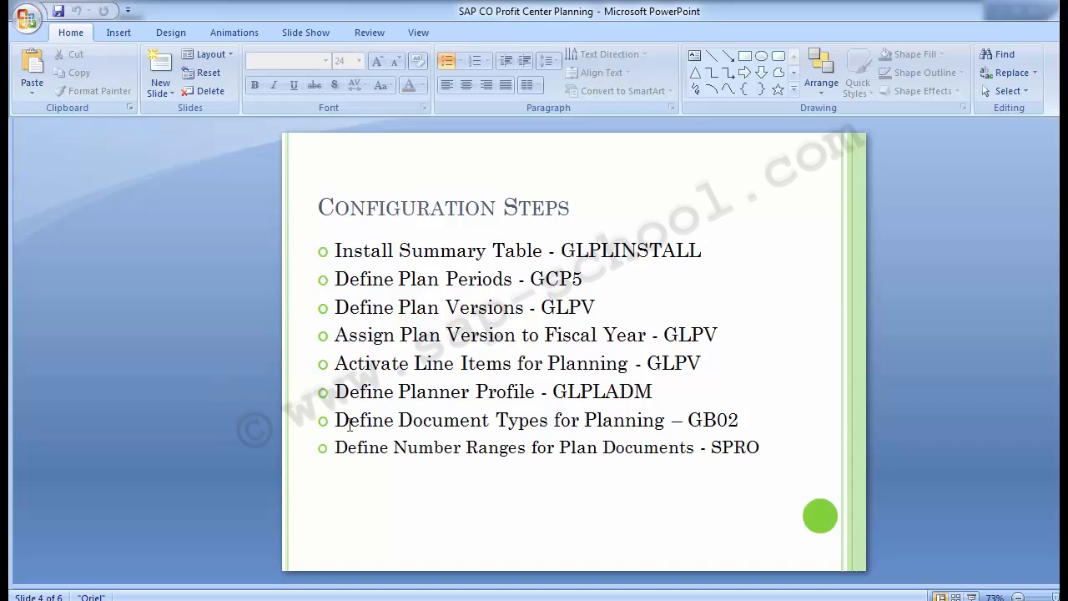
pyautogui.moveTo(509, 599)
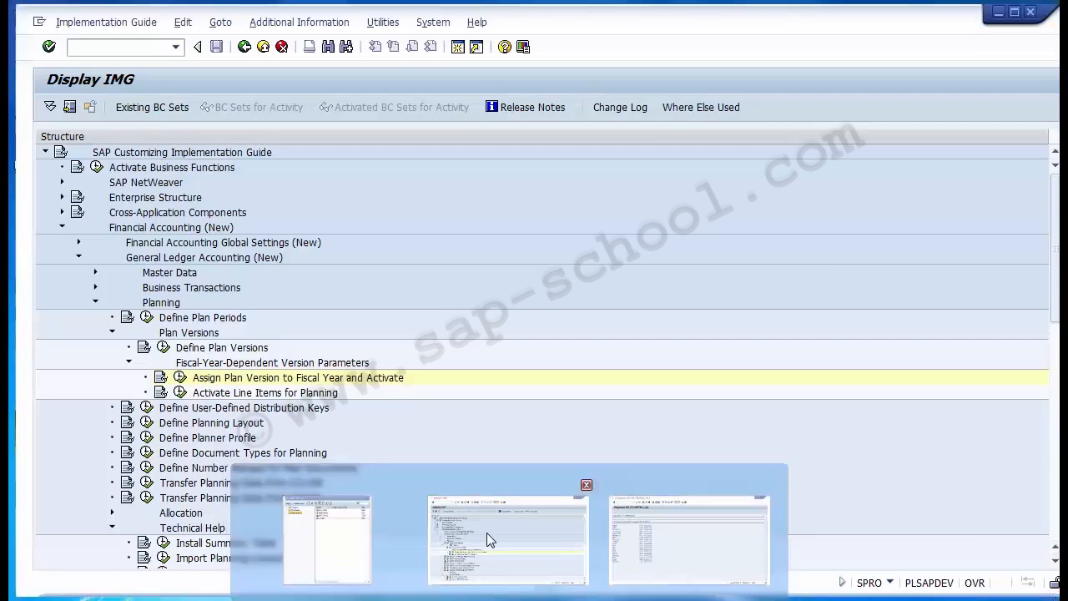
pyautogui.click(487, 532)
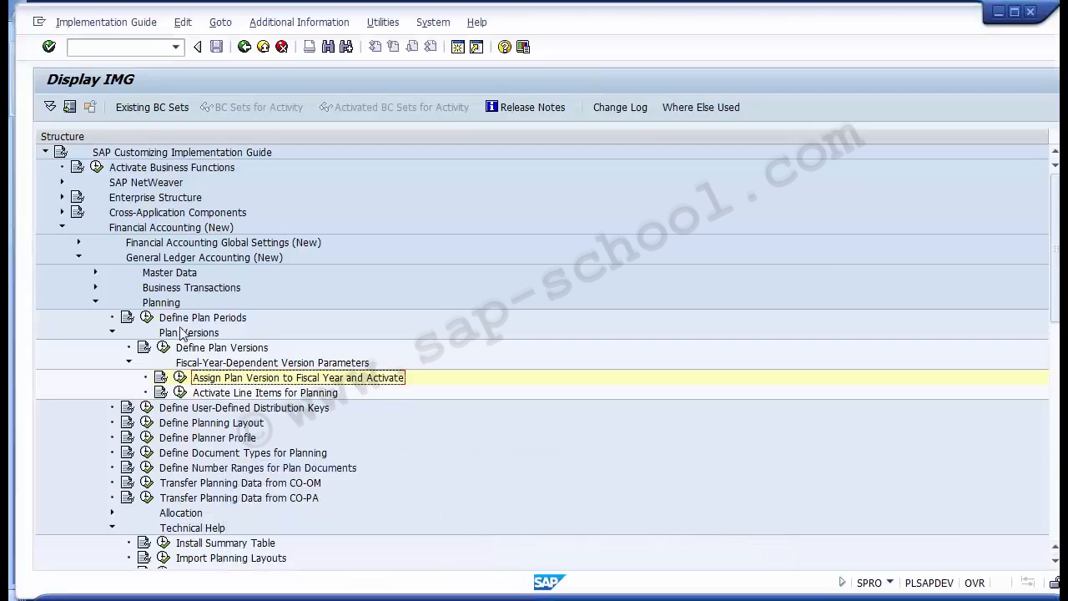
# - Collapse the Plan Versions node and open the Create or Change Planner Profile activity of Define Planner Profile
pyautogui.click(112, 332)
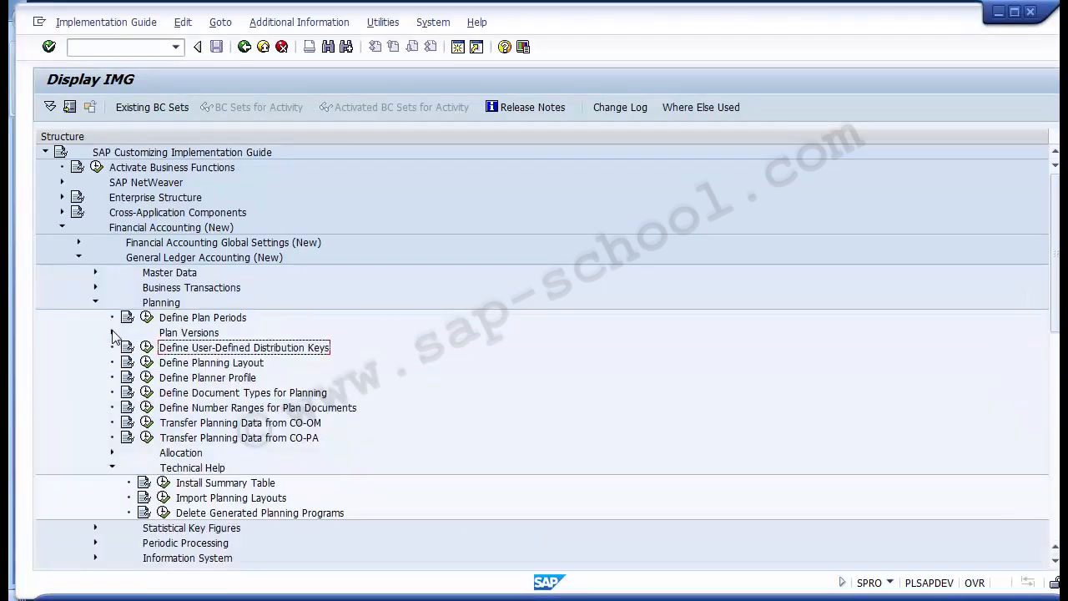
pyautogui.click(162, 303)
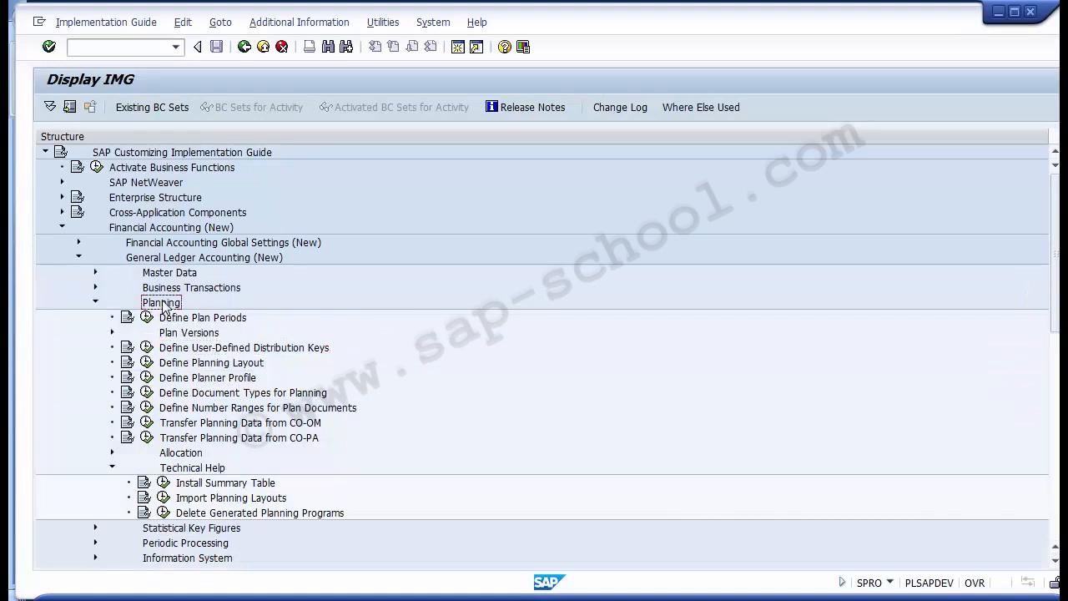
pyautogui.click(229, 381)
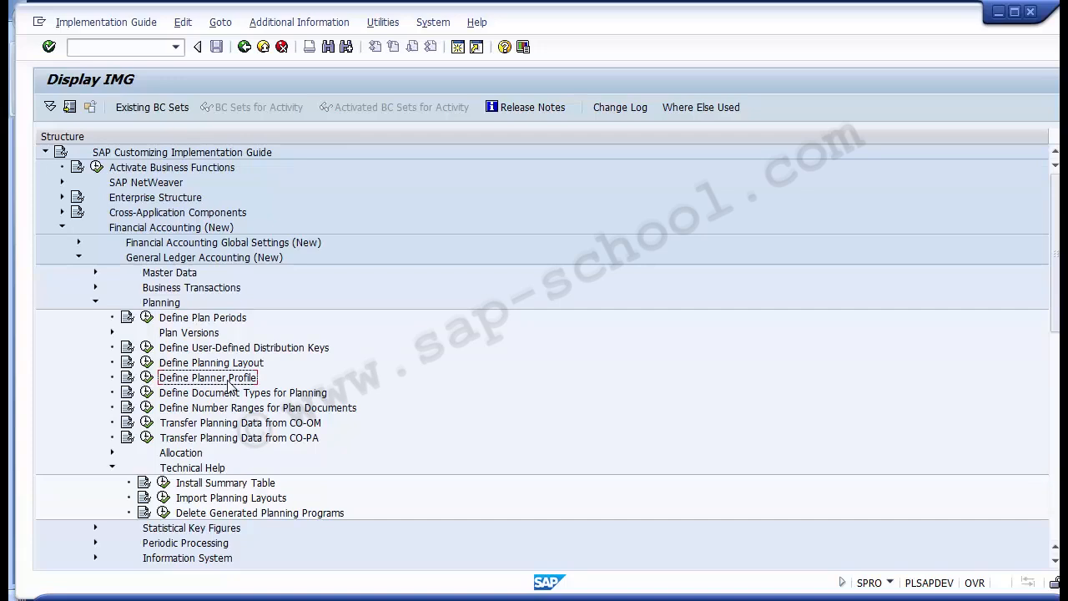
pyautogui.click(147, 379)
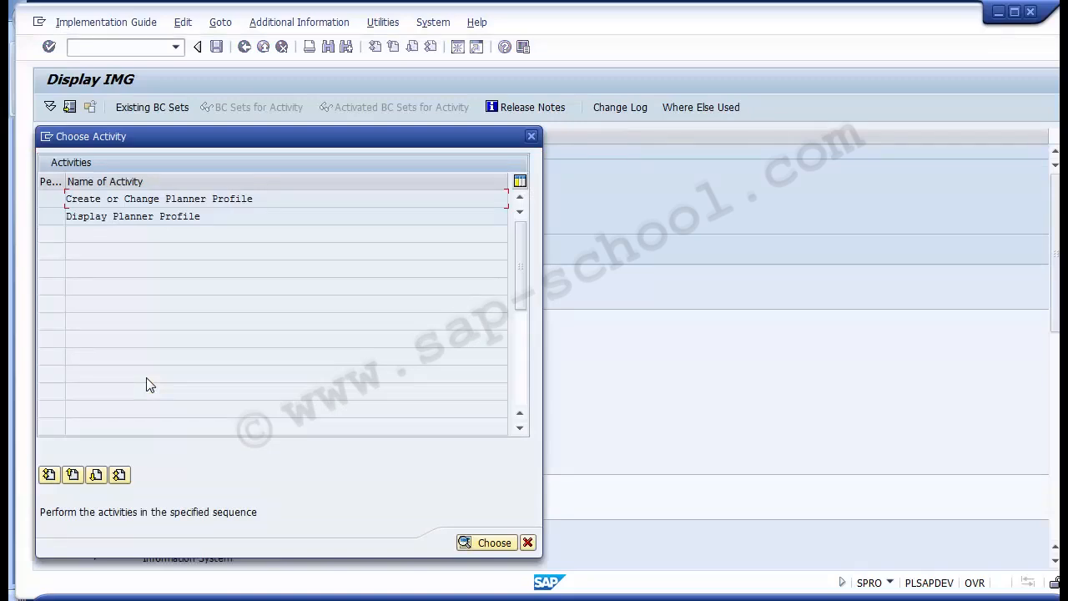
pyautogui.doubleClick(170, 200)
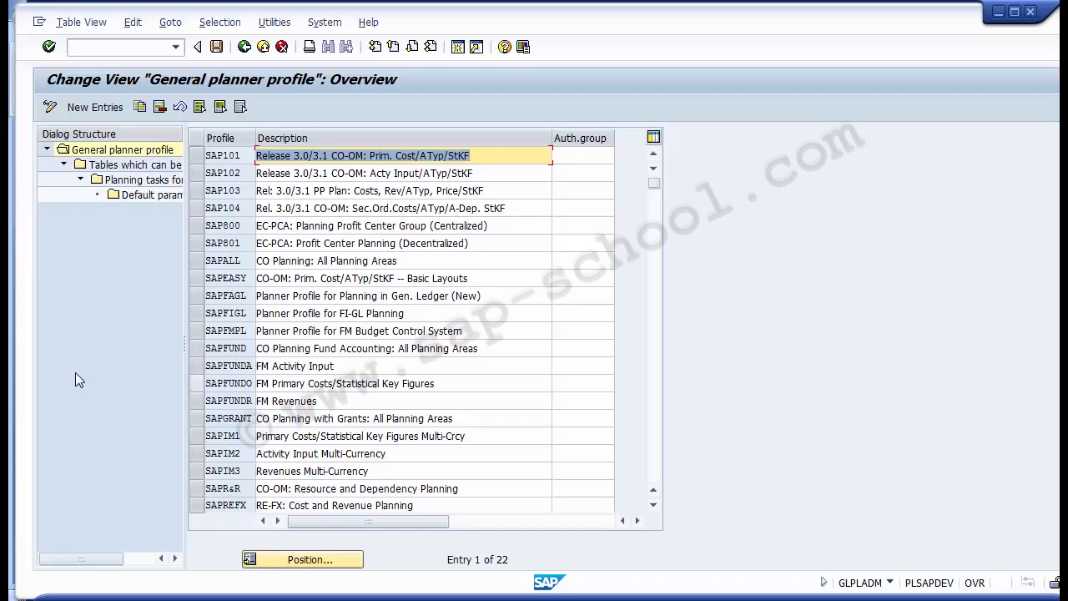
# - Copy planner profile SAPFIGL with its dependent entries to a new profile named YSAPFIGL
pyautogui.click(197, 313)
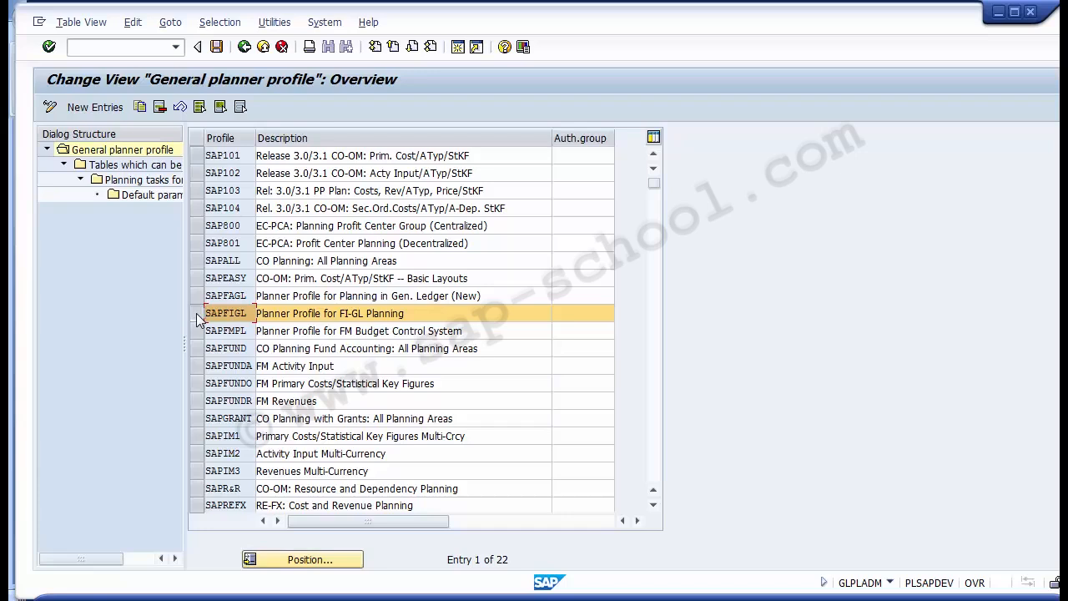
pyautogui.click(196, 313)
pyautogui.click(196, 313)
pyautogui.moveTo(408, 315); pyautogui.dragTo(168, 318)
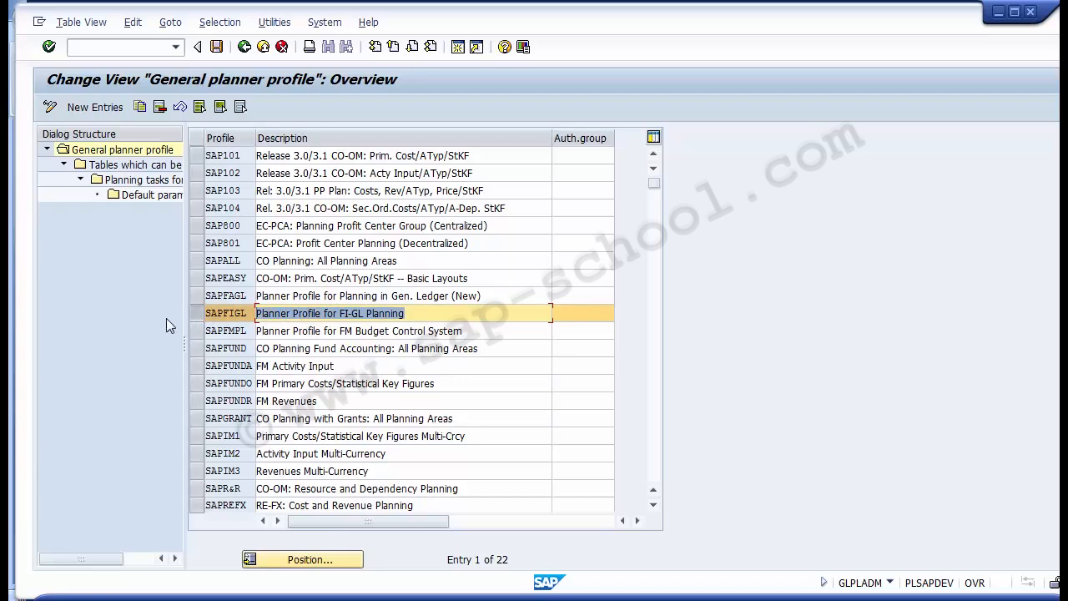
pyautogui.click(191, 313)
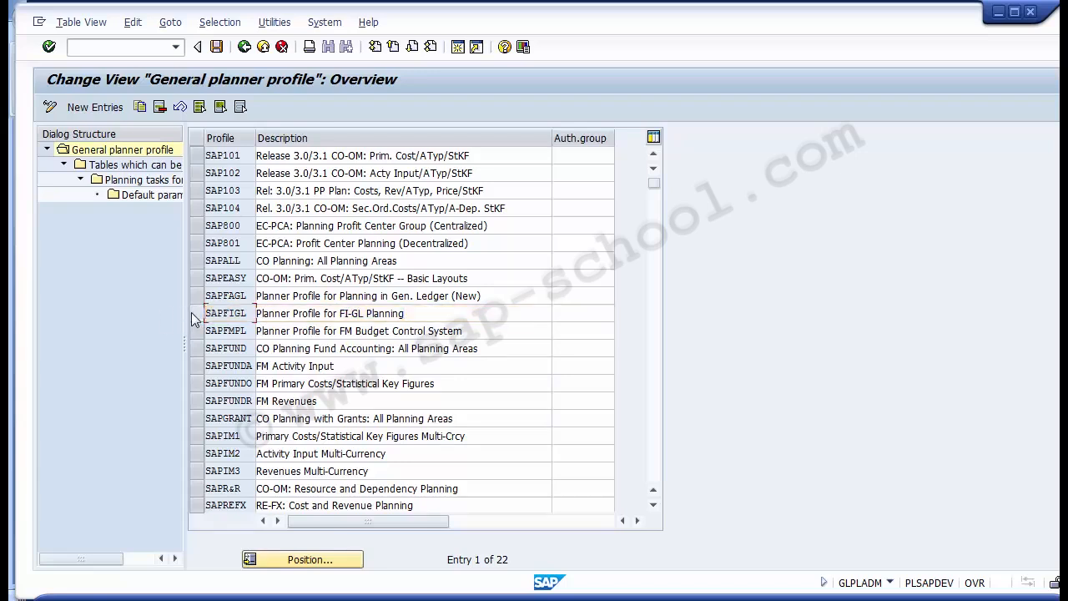
pyautogui.click(193, 315)
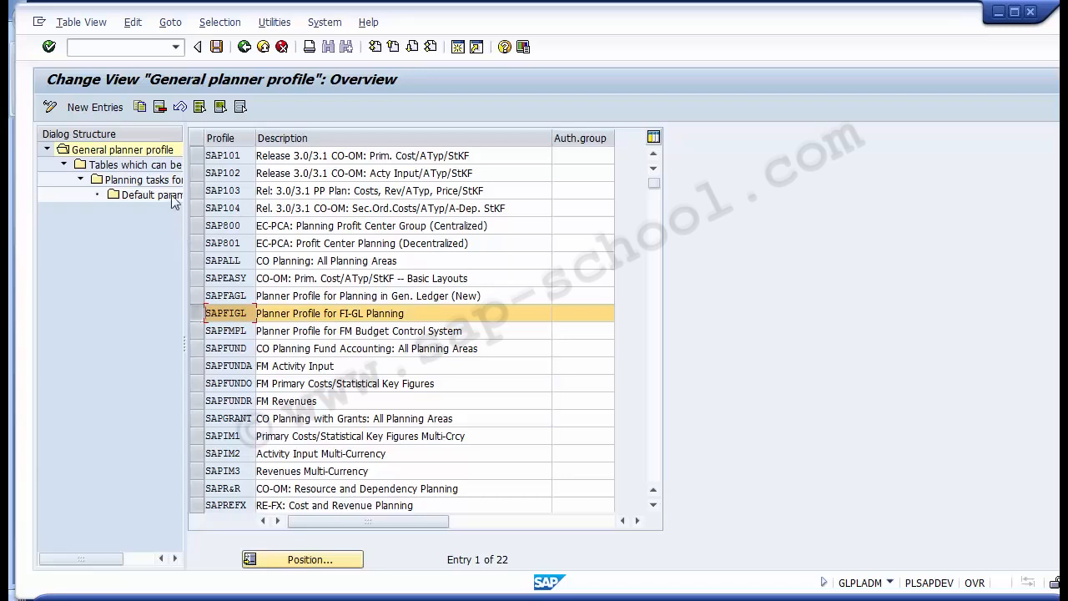
pyautogui.click(140, 108)
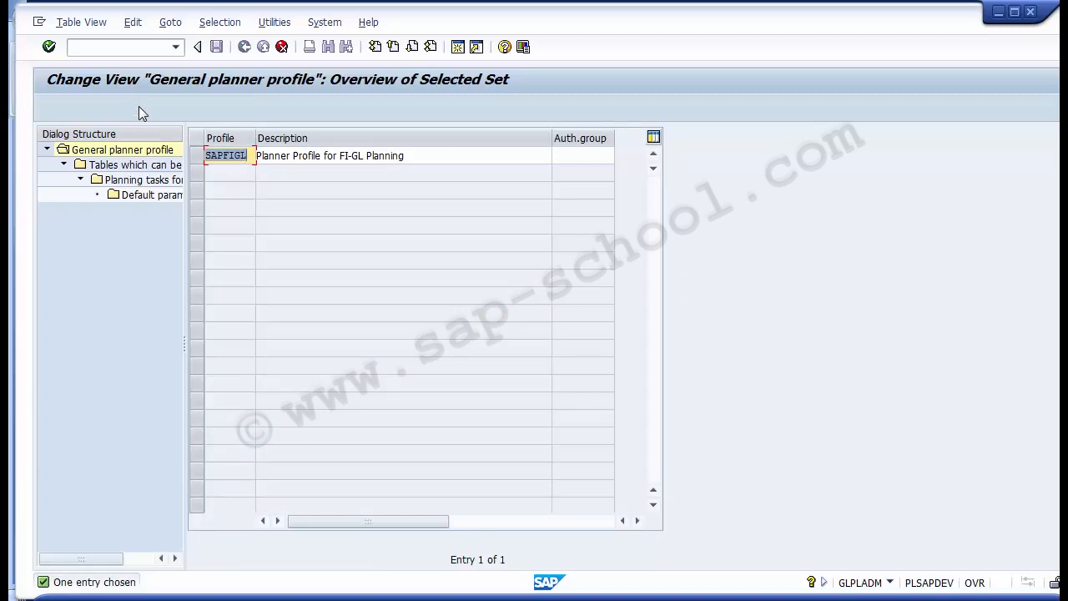
pyautogui.press('Home')
pyautogui.write('YSAPFIGL')
pyautogui.press('Return')
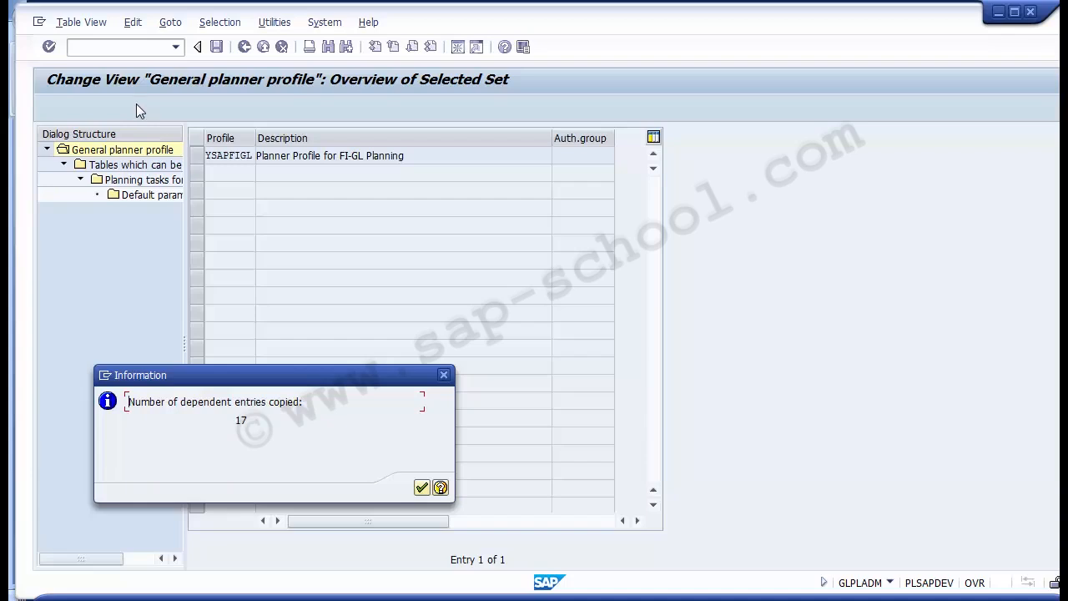
pyautogui.click(422, 488)
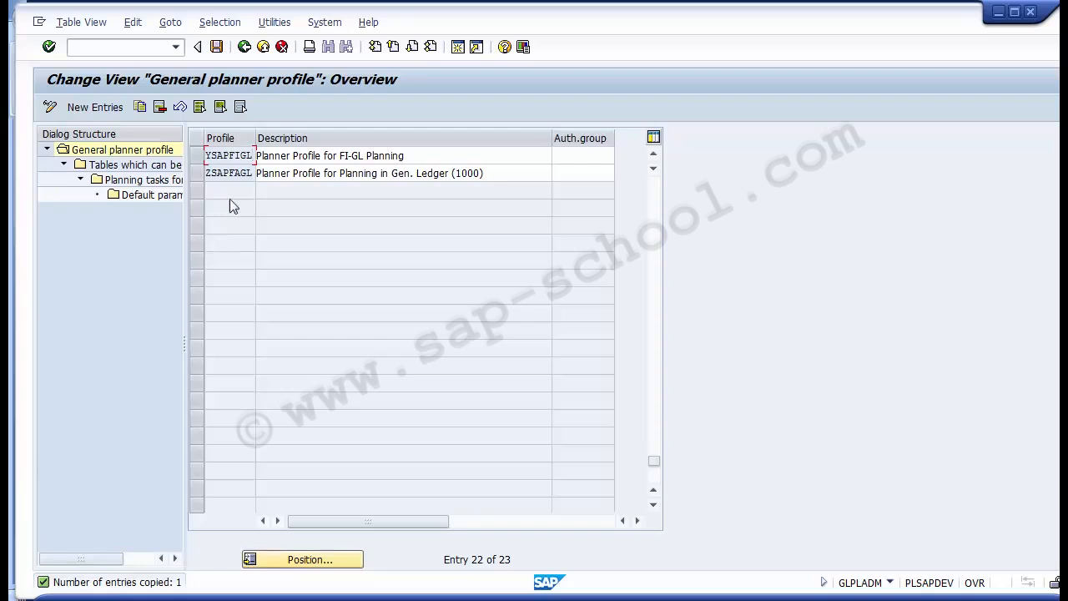
# - Save the copied planner profile YSAPFIGL and accept the proposed customizing request
pyautogui.click(201, 158)
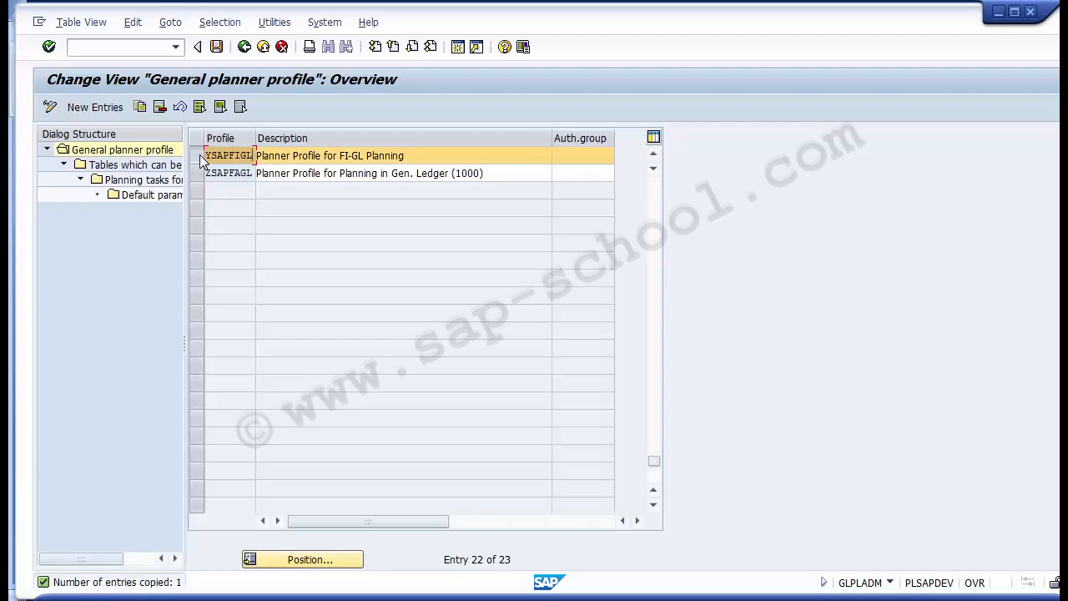
pyautogui.click(201, 158)
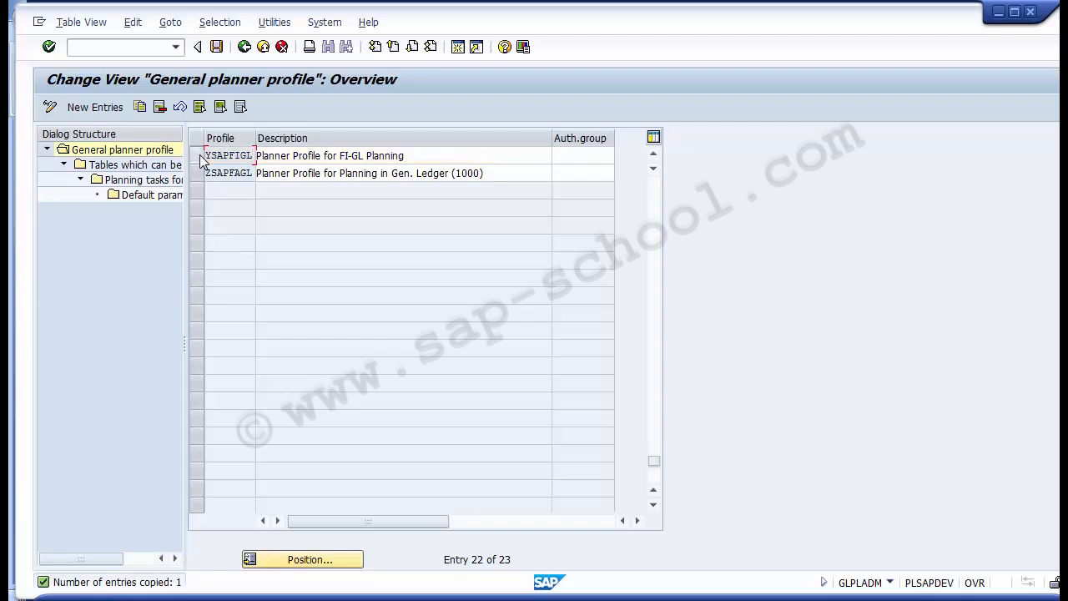
pyautogui.click(200, 159)
pyautogui.click(200, 158)
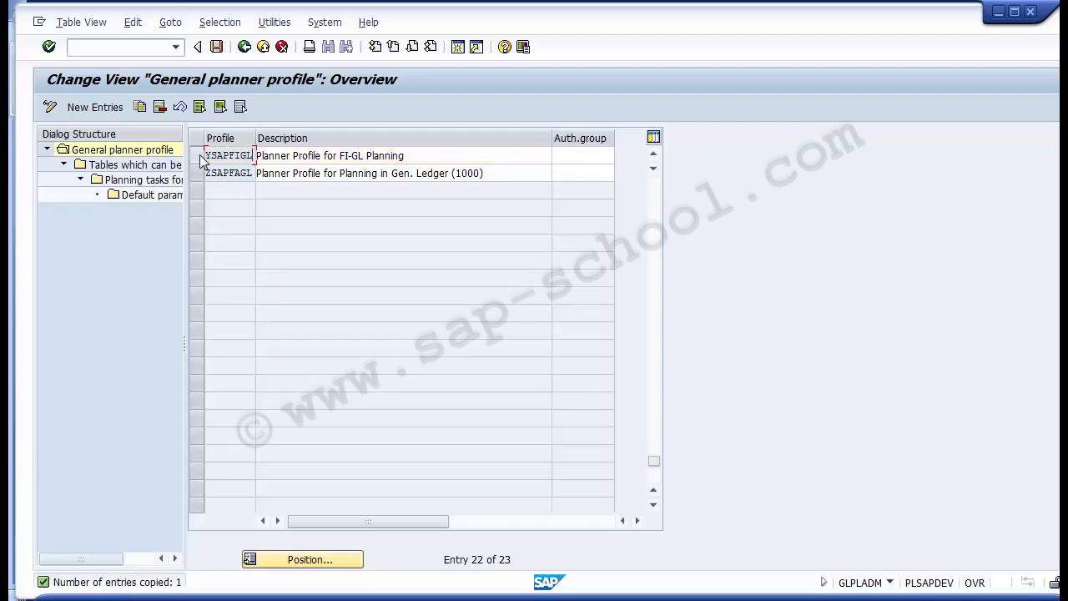
pyautogui.click(216, 47)
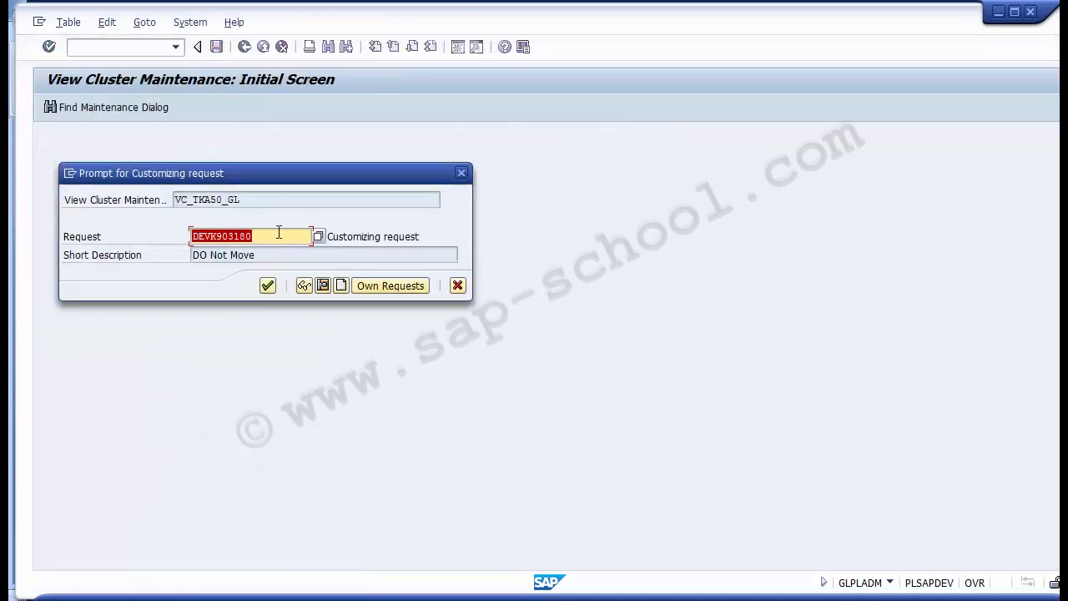
pyautogui.click(265, 288)
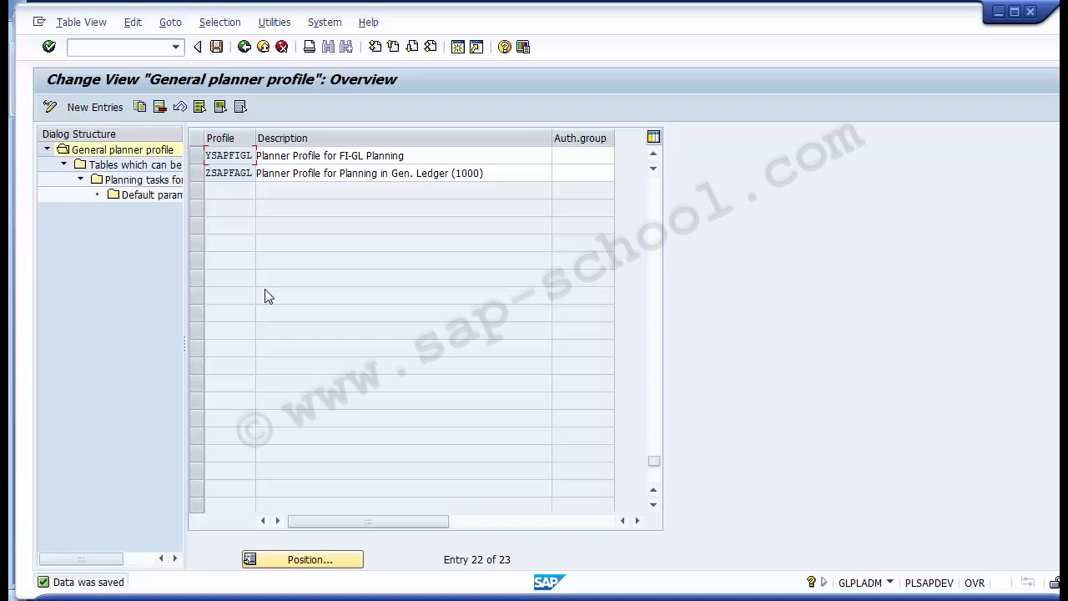
# - Open the tables which can be planned for profile YSAPFIGL and check the distribution keys of totals table GLT0
pyautogui.click(197, 156)
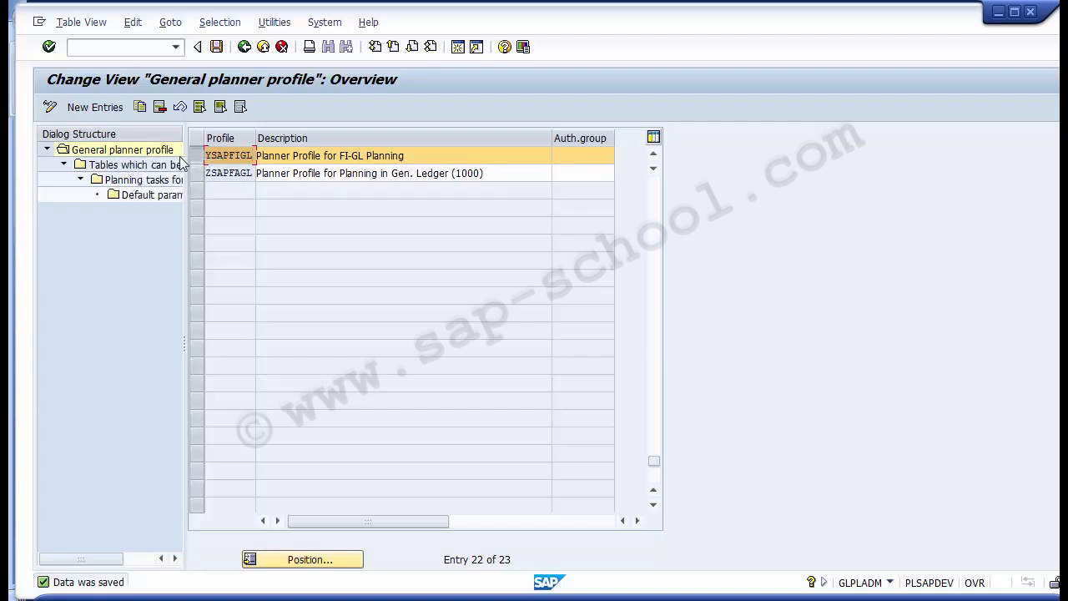
pyautogui.doubleClick(127, 165)
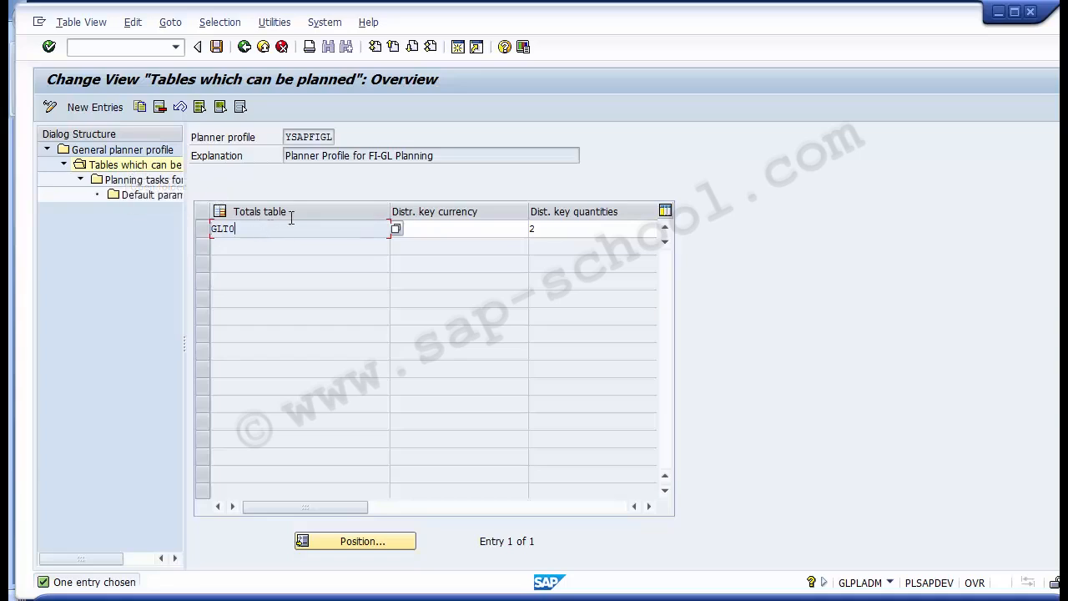
pyautogui.click(476, 229)
pyautogui.write('2')
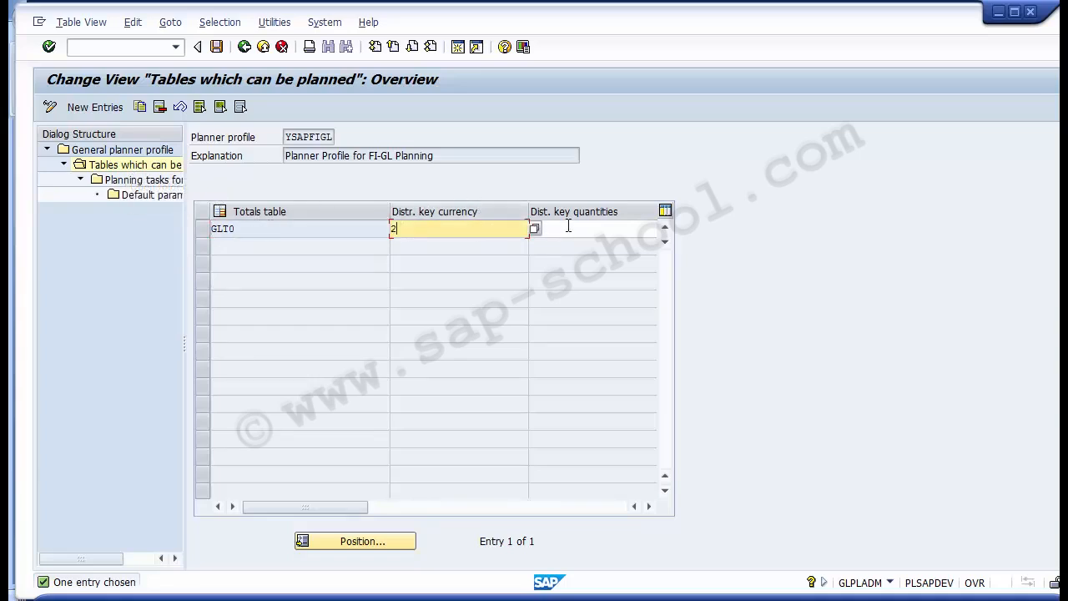
pyautogui.click(568, 225)
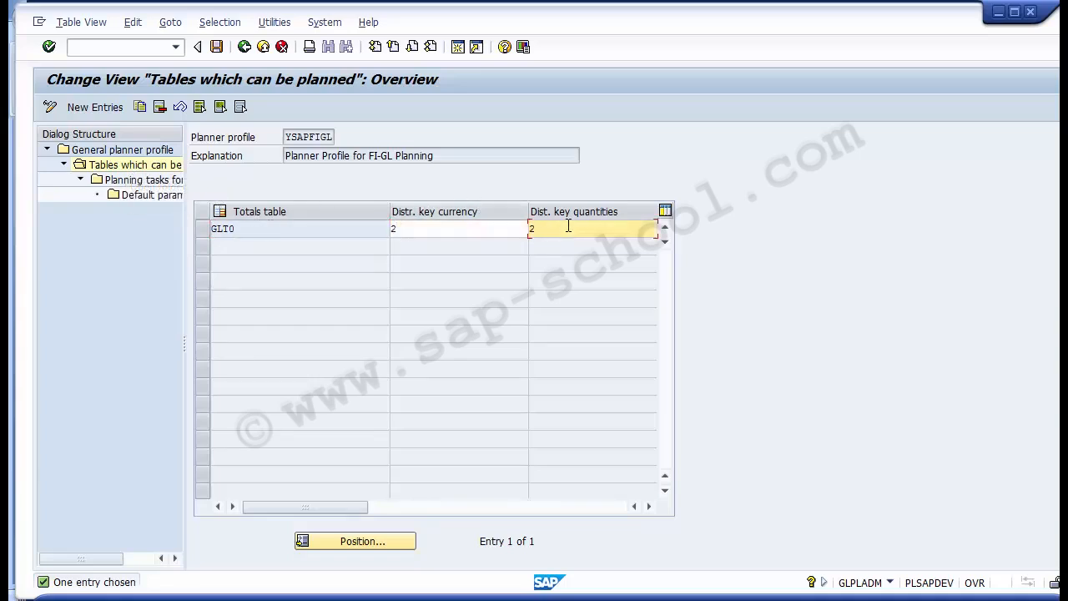
pyautogui.doubleClick(120, 185)
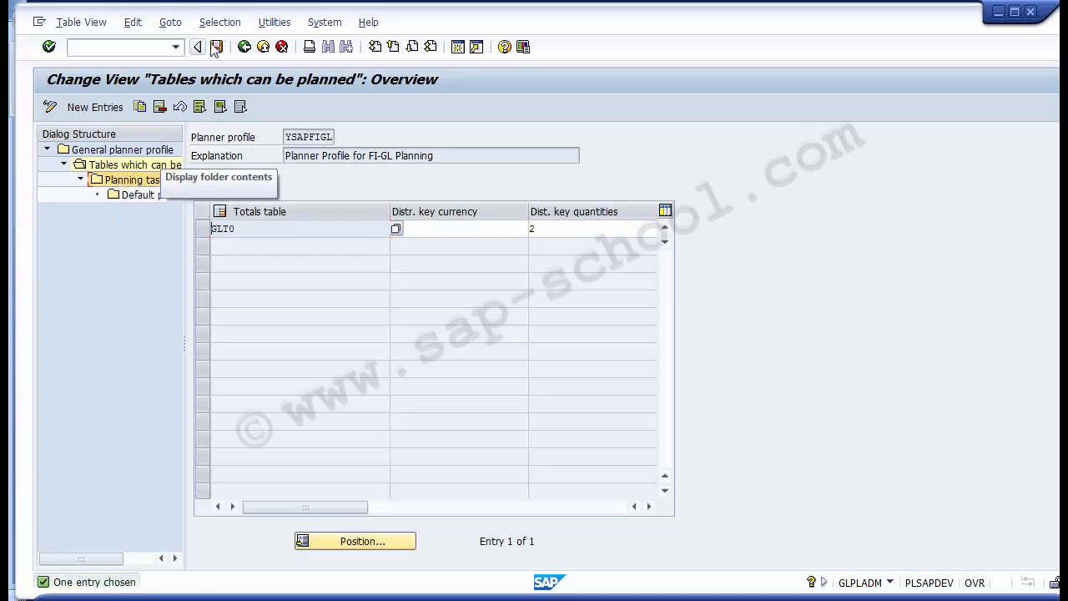
pyautogui.doubleClick(119, 166)
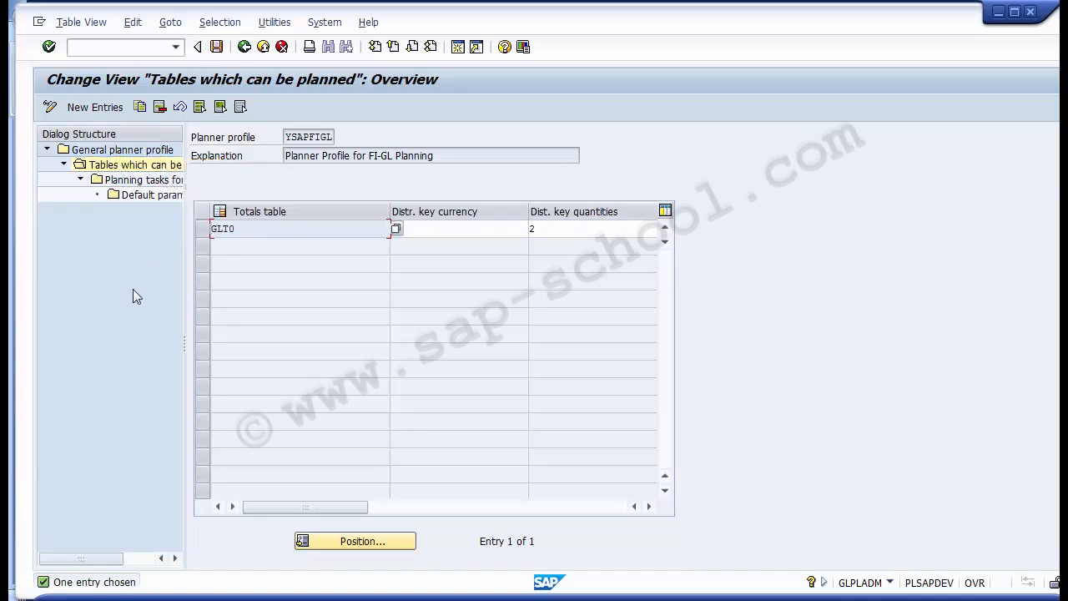
# - Delete totals table GLT0 and its dependent entries from planner profile YSAPFIGL
pyautogui.click(205, 232)
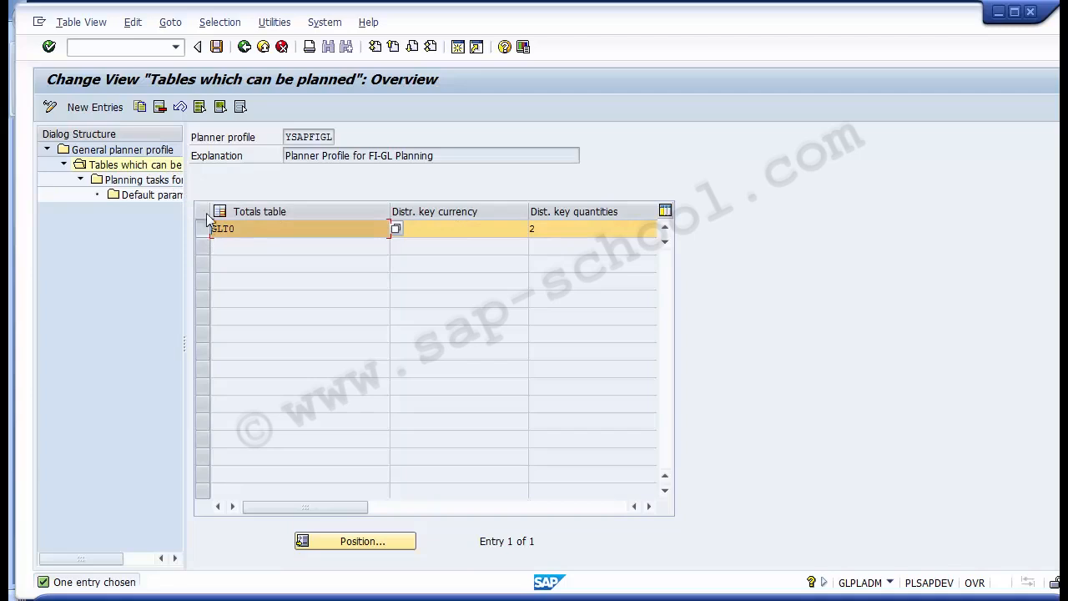
pyautogui.click(160, 107)
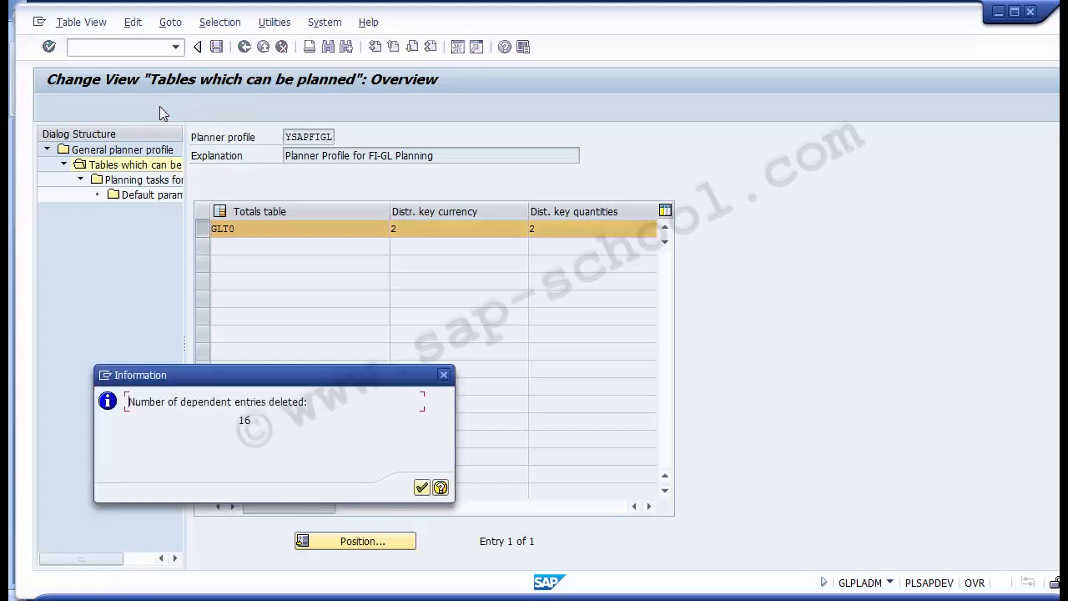
pyautogui.press('Return')
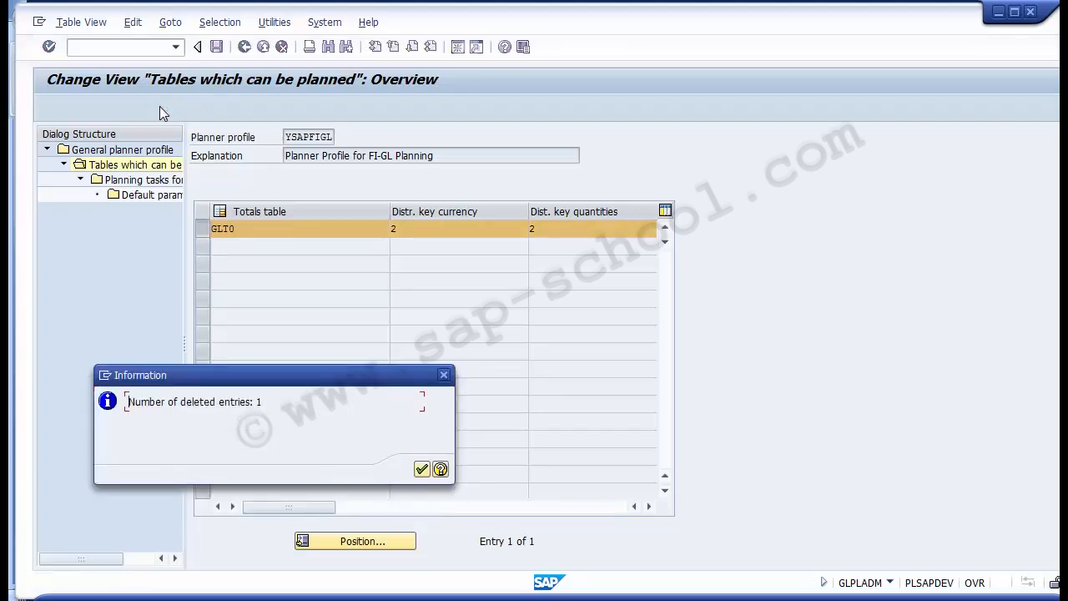
pyautogui.press('Return')
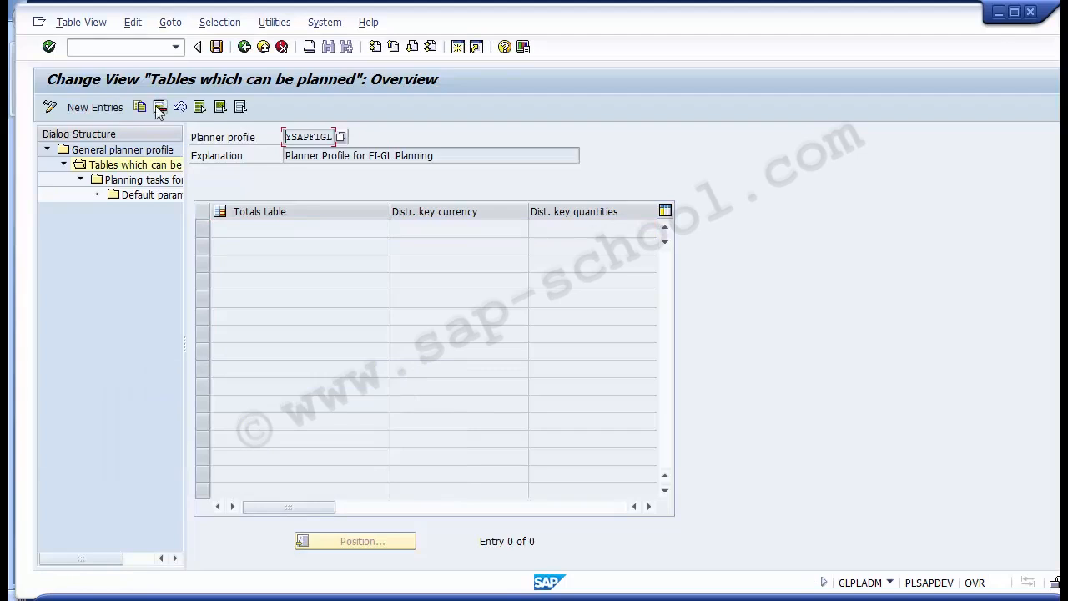
# - Add a new table entry to planner profile YSAPFIGL with FAGLFLEXT as the totals table
pyautogui.click(94, 107)
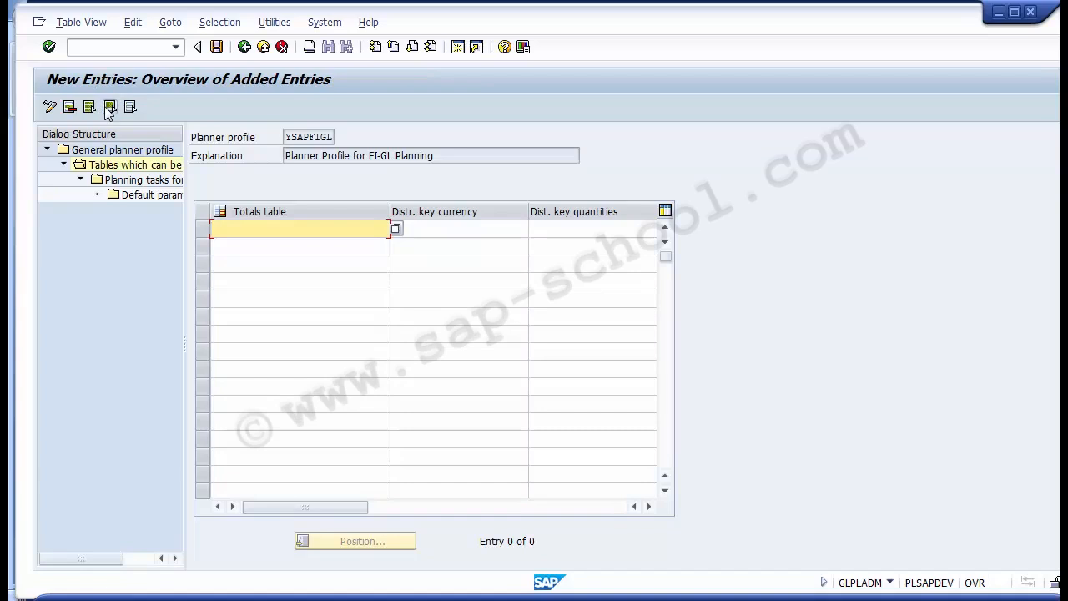
pyautogui.click(396, 228)
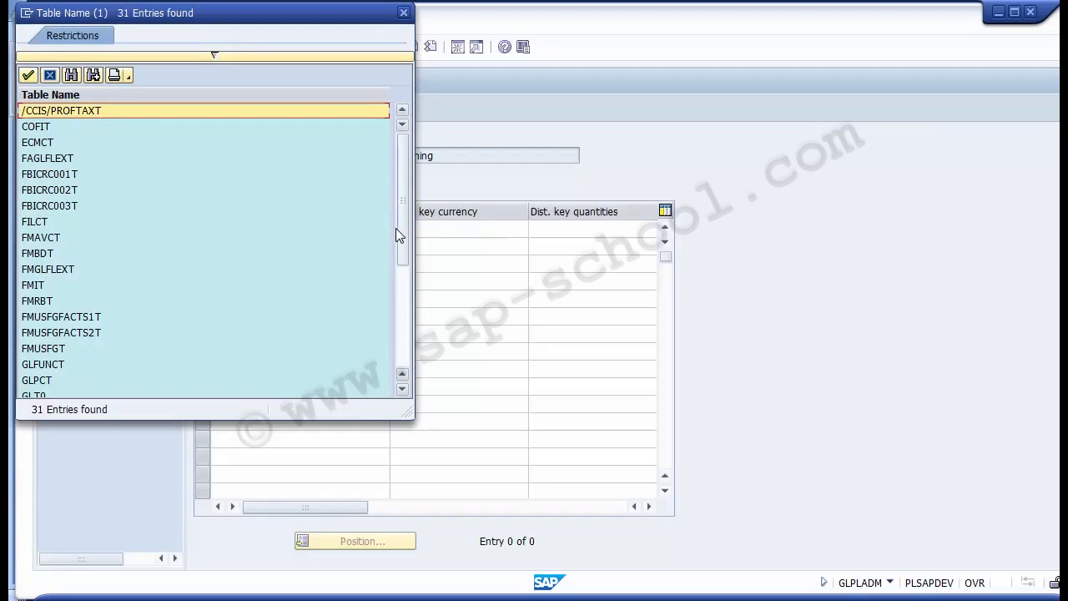
pyautogui.press('Down')
pyautogui.press('Down')
pyautogui.press('Down')
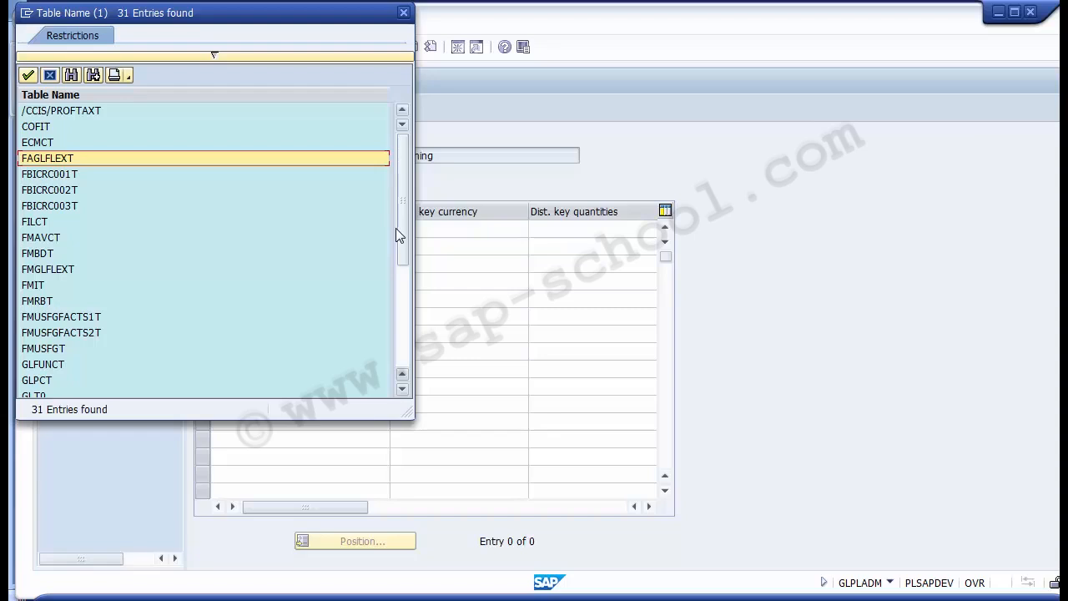
pyautogui.doubleClick(61, 158)
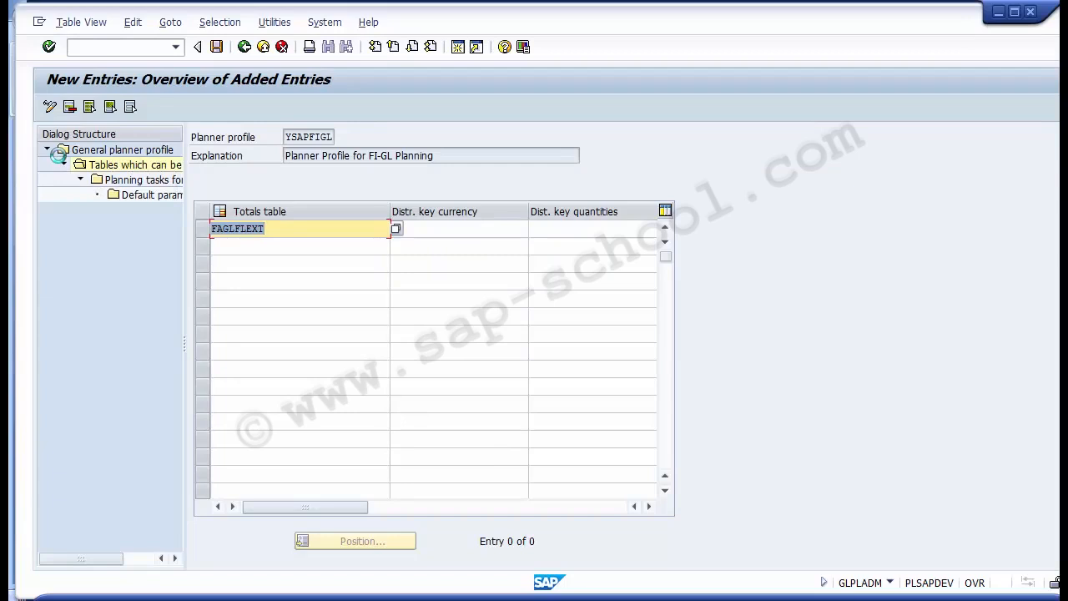
# - Set the currency distribution key of the FAGLFLEXT entry to 1, Equal distribution
pyautogui.click(472, 232)
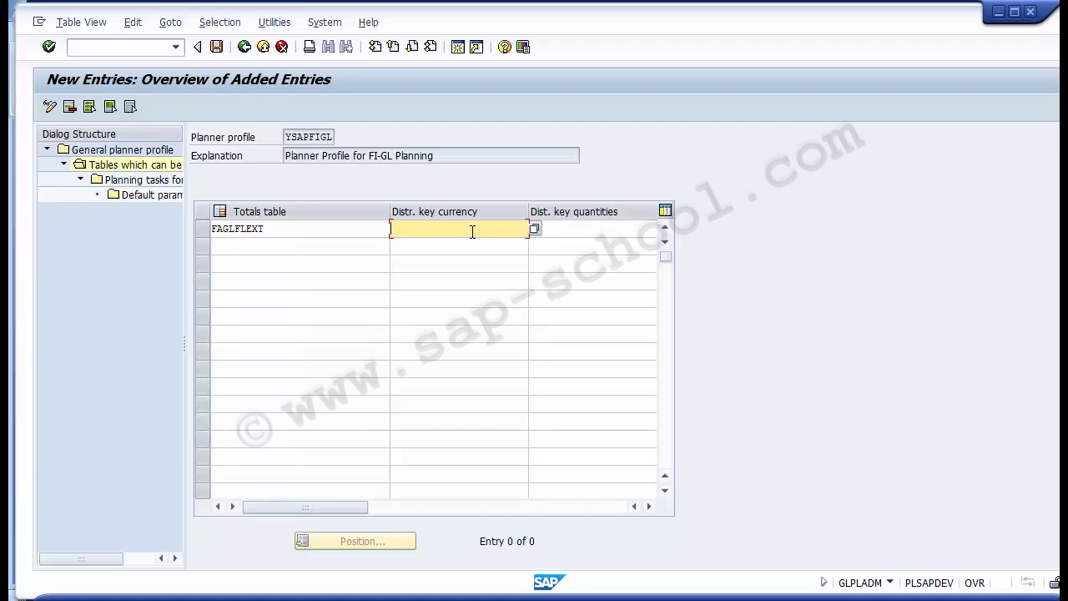
pyautogui.click(535, 229)
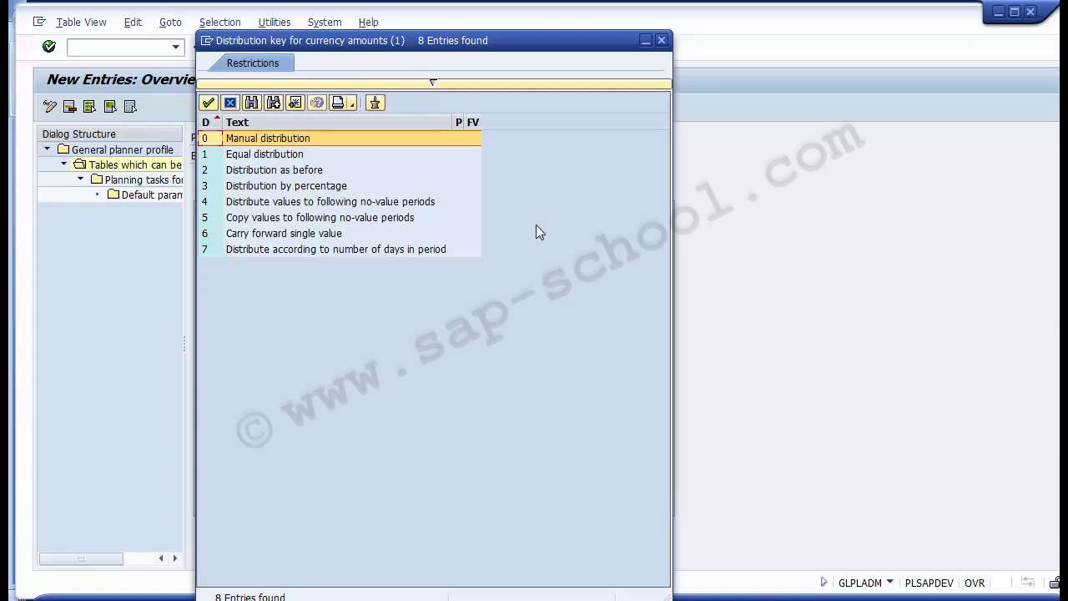
pyautogui.press('Down')
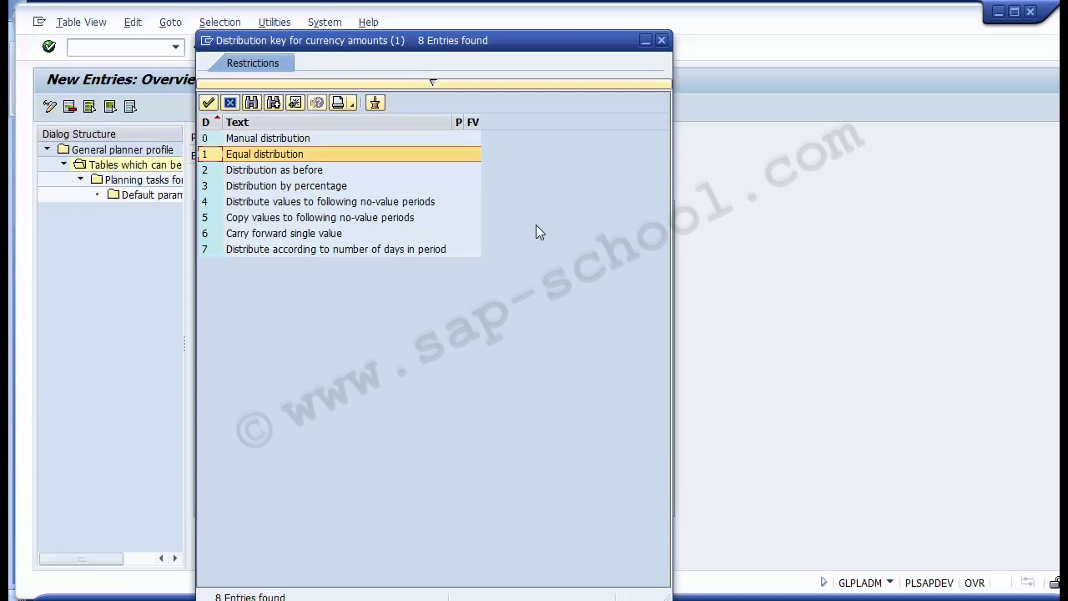
pyautogui.press('Return')
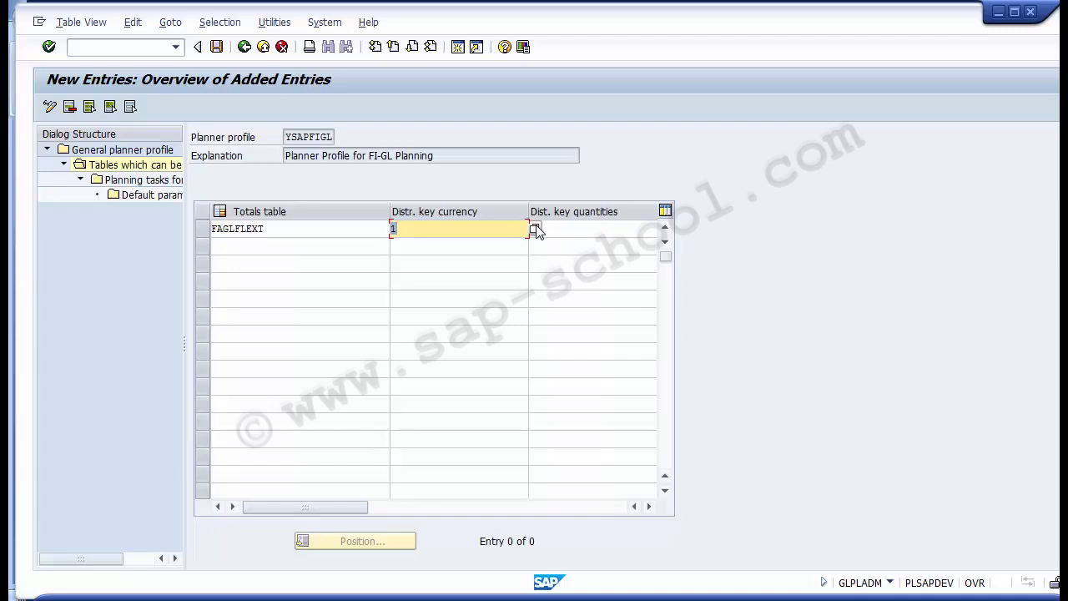
# - Set the quantities distribution key of the FAGLFLEXT entry to 1, Equal distribution, and save the entry
pyautogui.press('Tab')
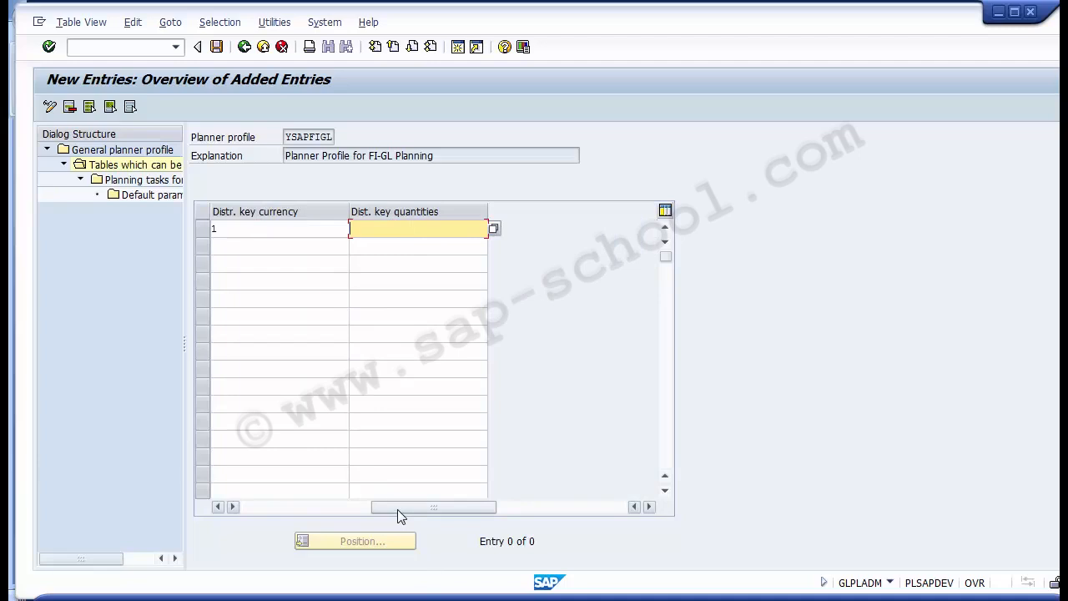
pyautogui.moveTo(397, 509); pyautogui.dragTo(262, 510)
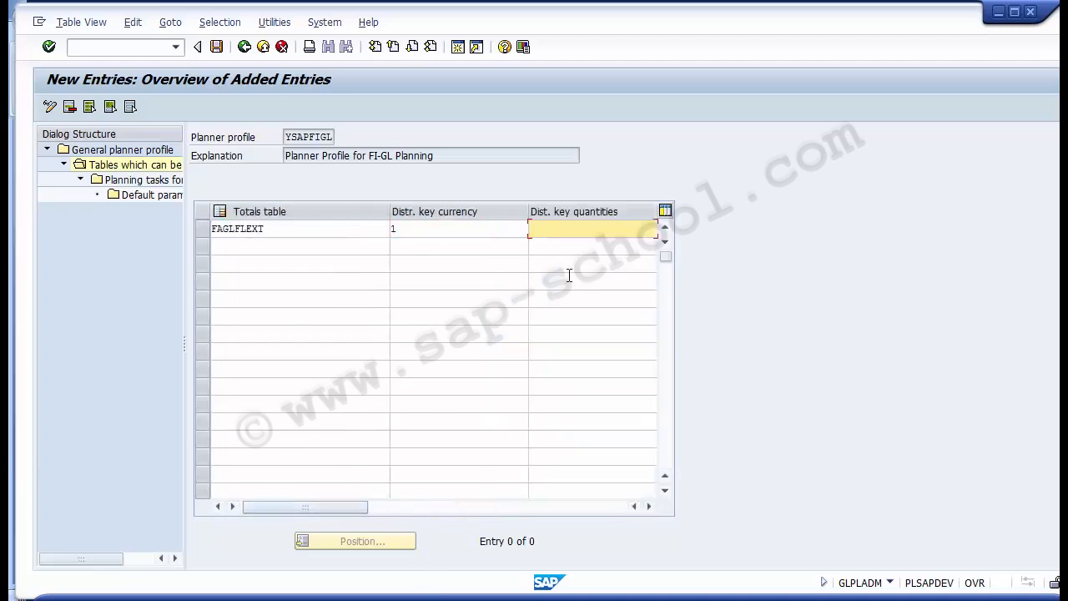
pyautogui.press('F4')
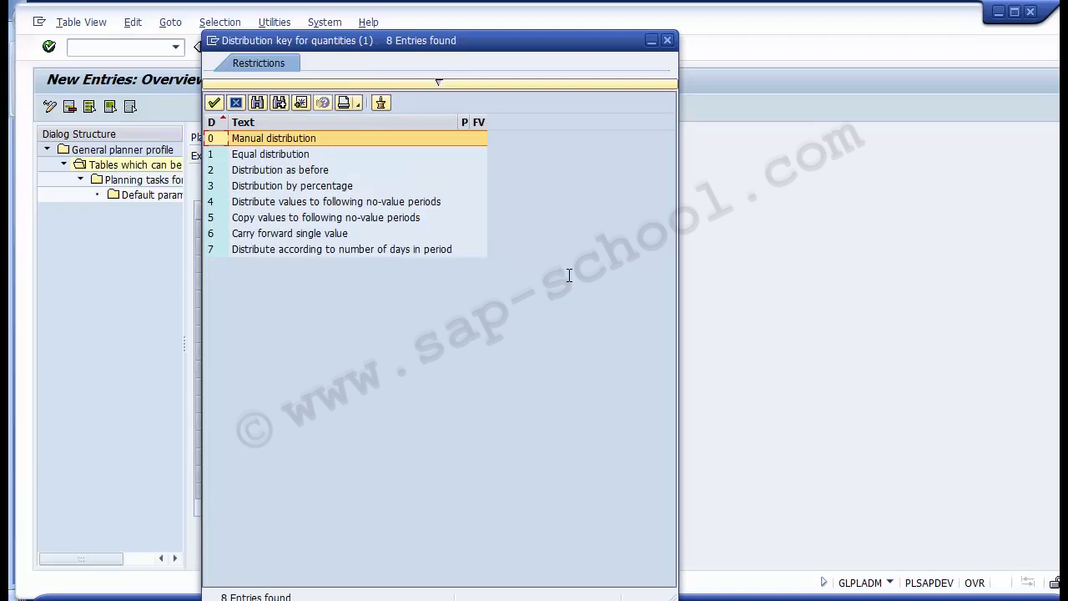
pyautogui.press('Down')
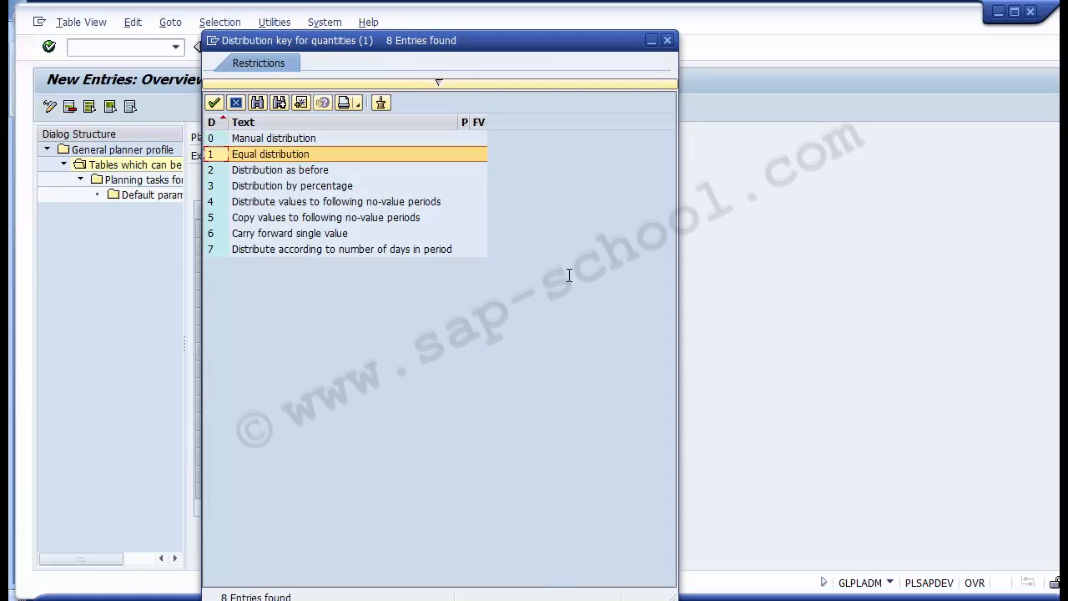
pyautogui.press('Return')
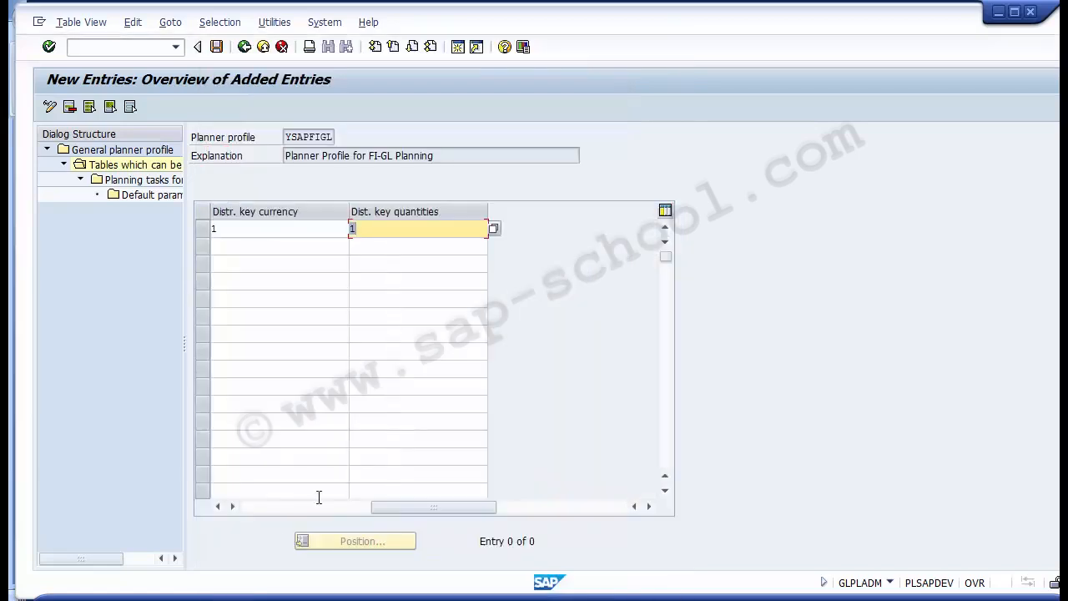
pyautogui.click(251, 510)
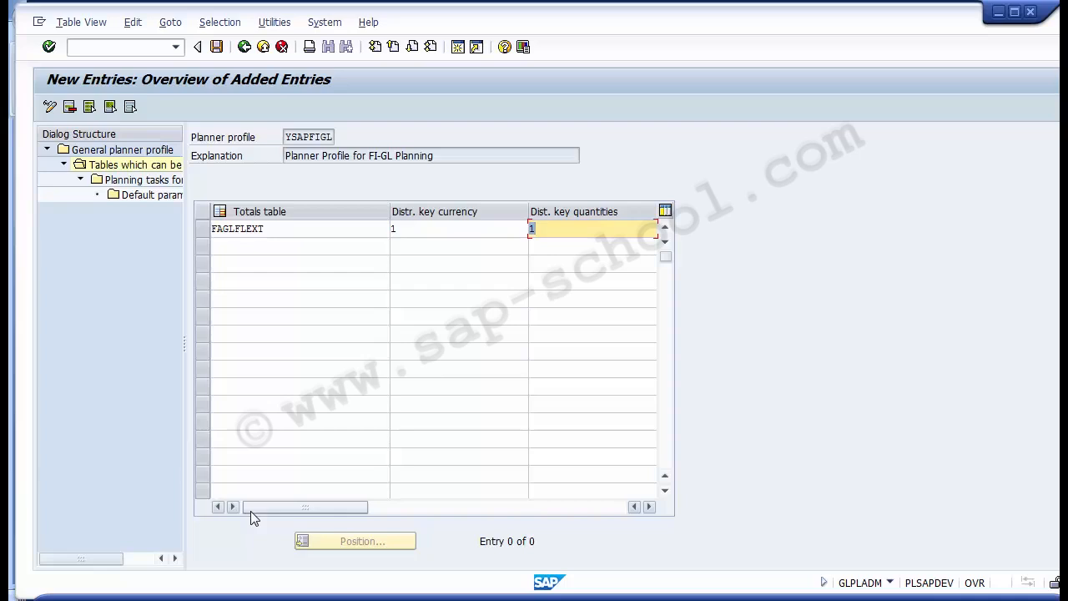
pyautogui.click(216, 47)
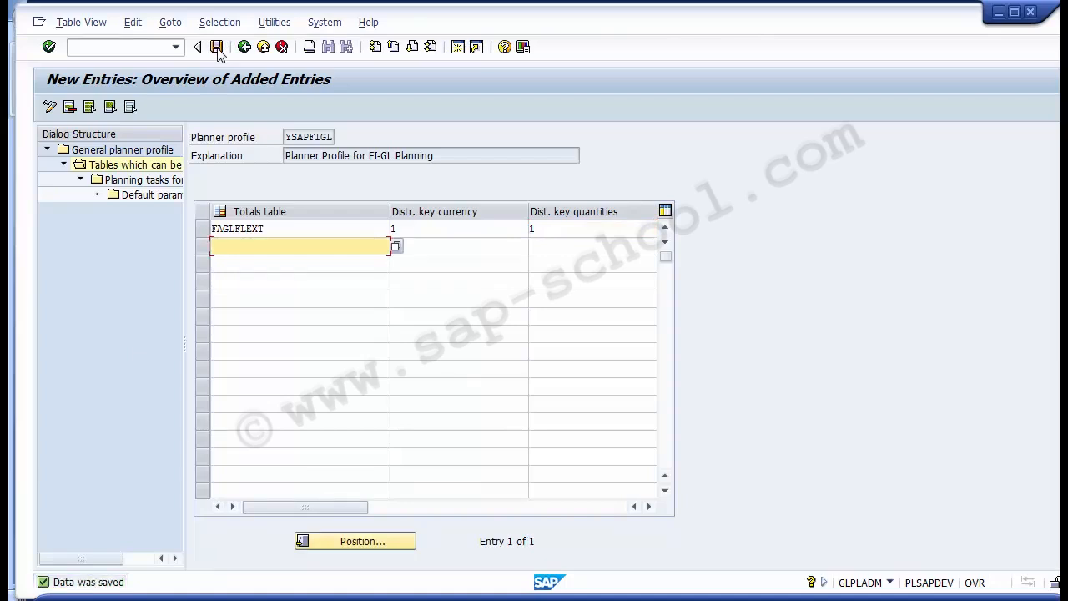
# - Open the planning tasks for totals table FAGLFLEXT and save the list of planning layouts
pyautogui.click(204, 228)
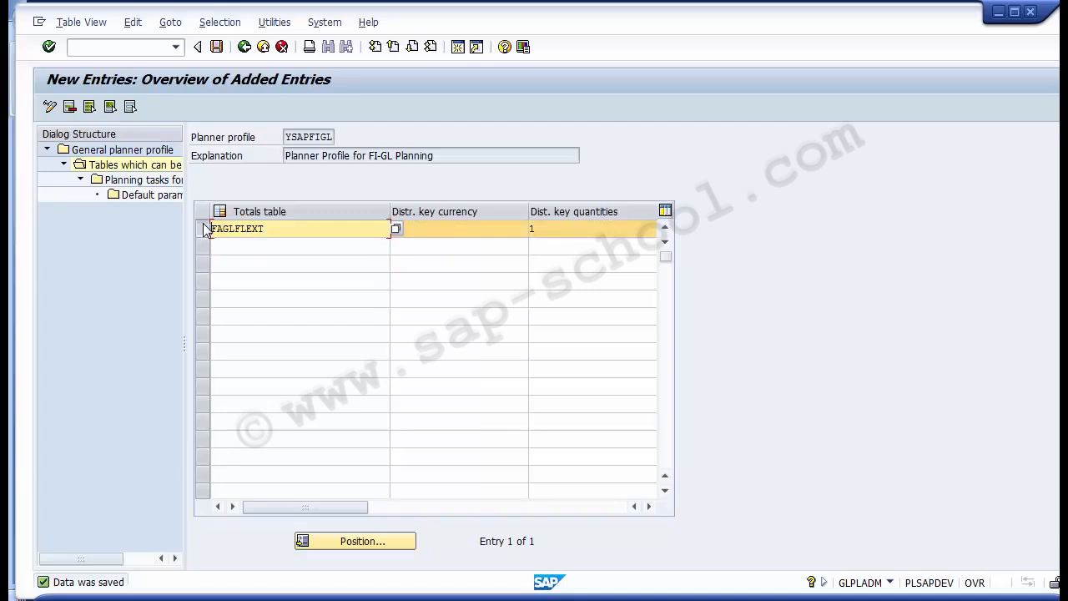
pyautogui.doubleClick(133, 179)
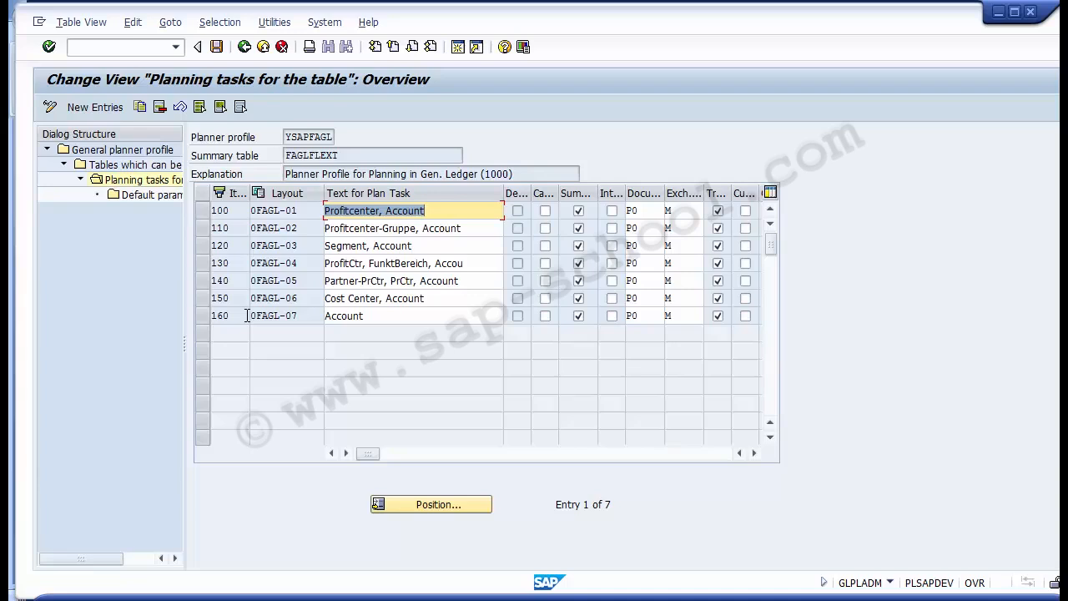
pyautogui.click(215, 47)
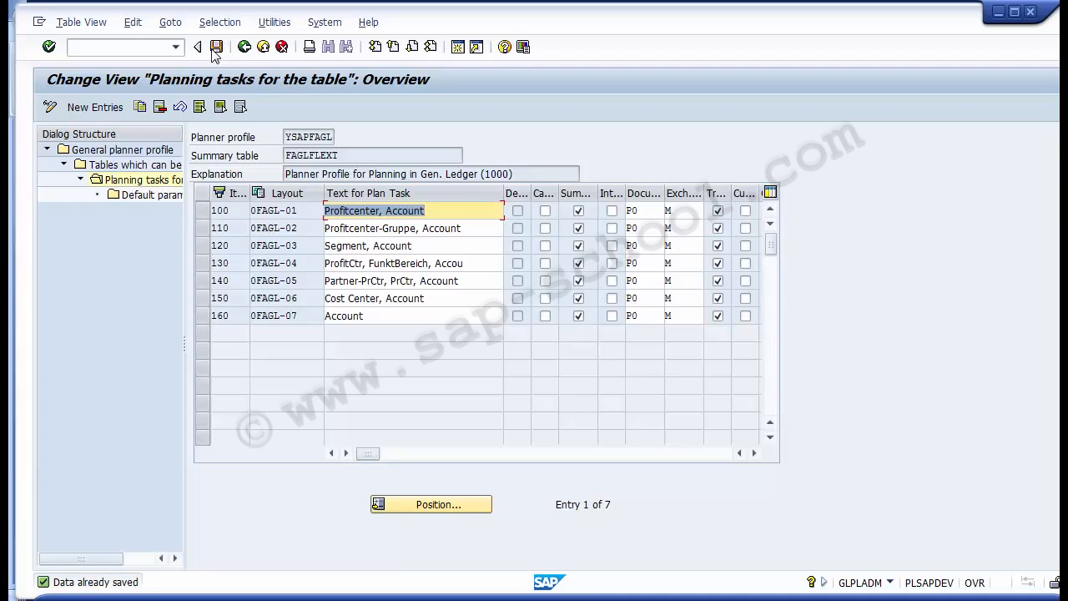
# - Return to the planner profile list and reopen the planning tasks for totals table FAGLFLEXT under profile YSAPFAGL for review
pyautogui.click(243, 47)
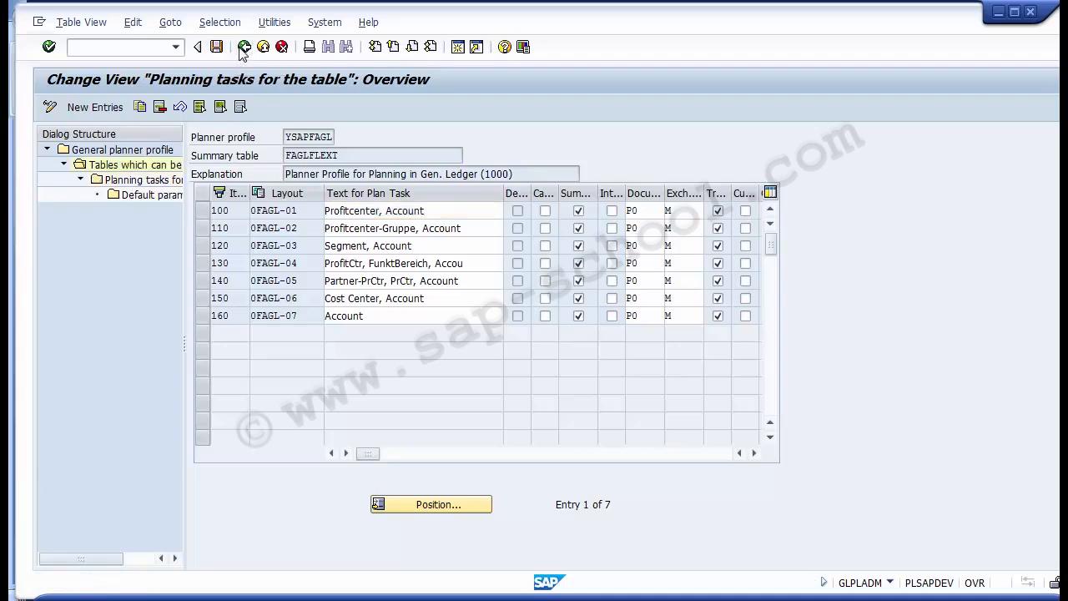
pyautogui.click(243, 47)
pyautogui.click(243, 48)
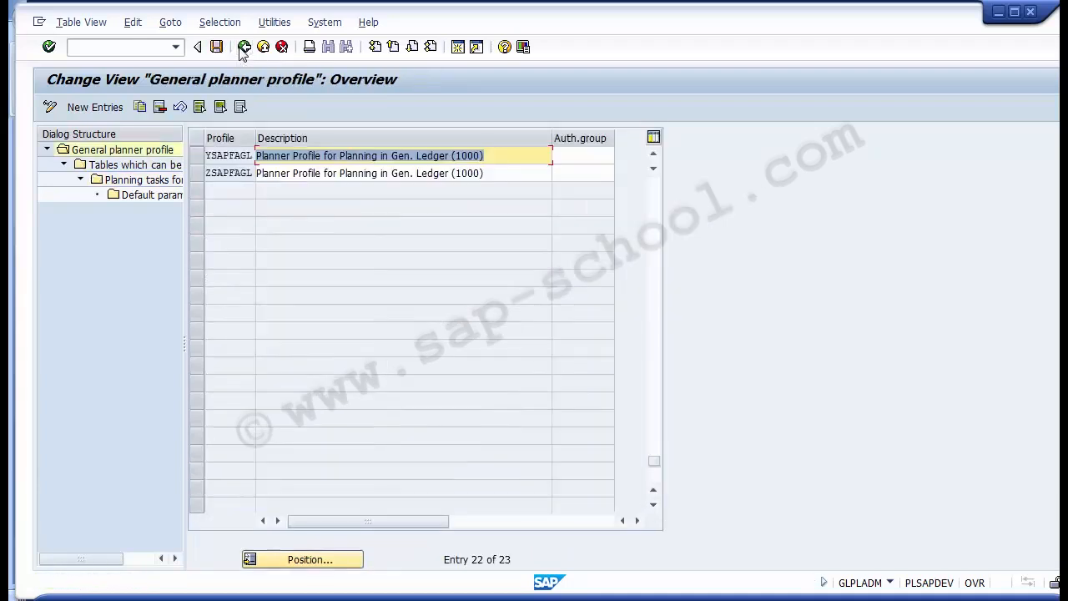
pyautogui.click(196, 158)
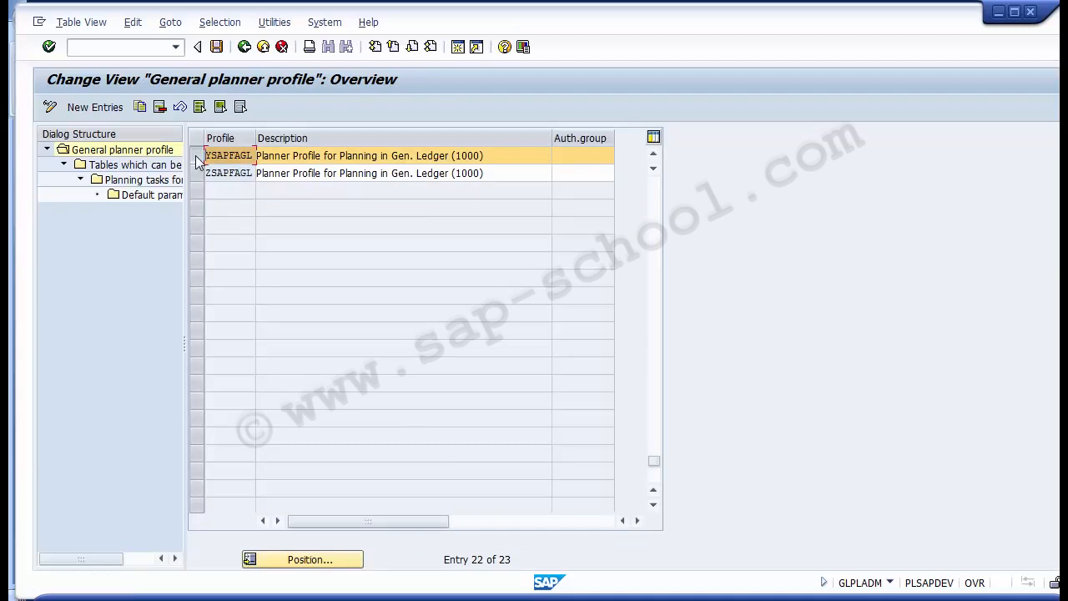
pyautogui.doubleClick(148, 169)
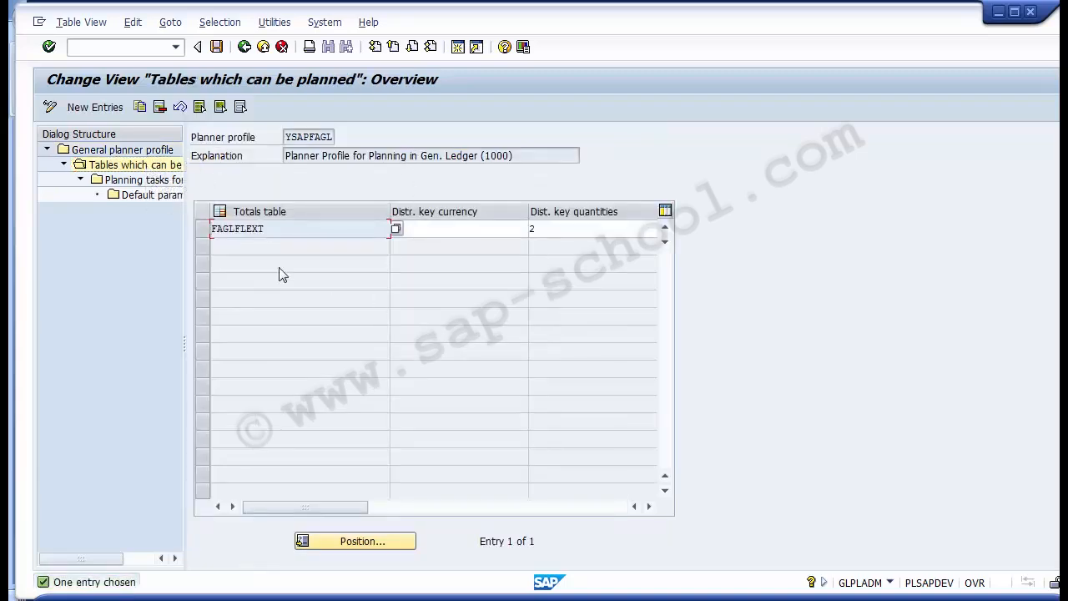
pyautogui.click(202, 233)
pyautogui.click(204, 237)
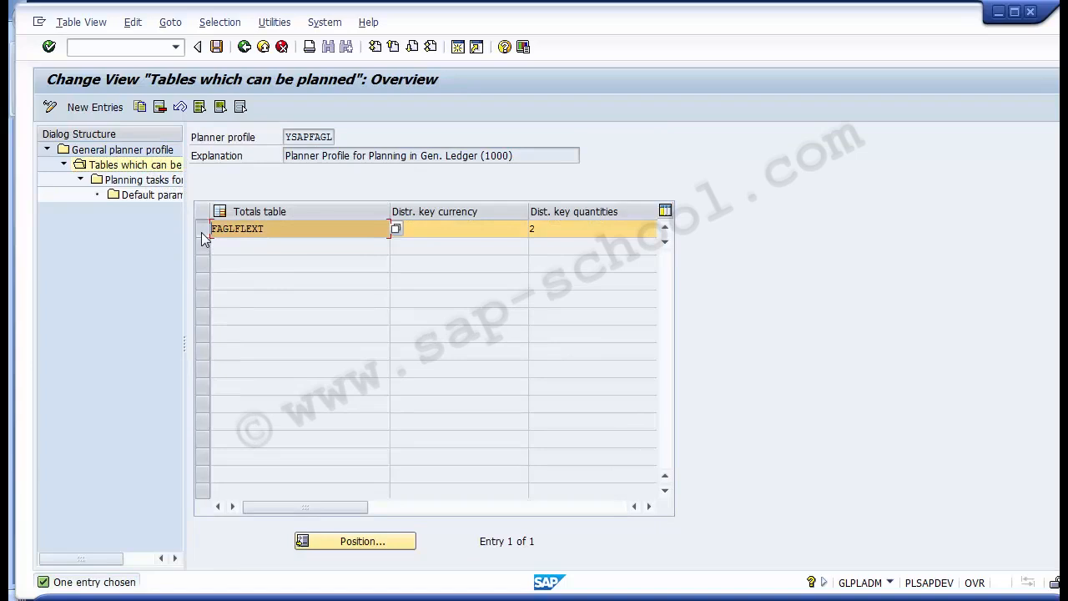
pyautogui.doubleClick(142, 182)
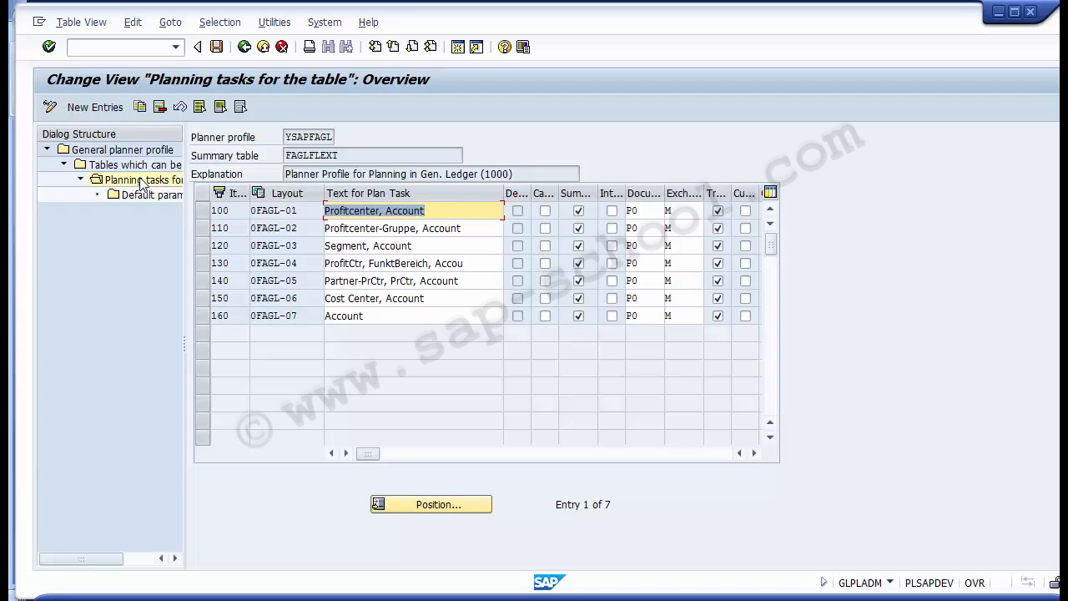
# - Leave planner profile maintenance for the implementation guide and check the Configuration Steps slide in PowerPoint before returning to SAP
pyautogui.click(241, 53)
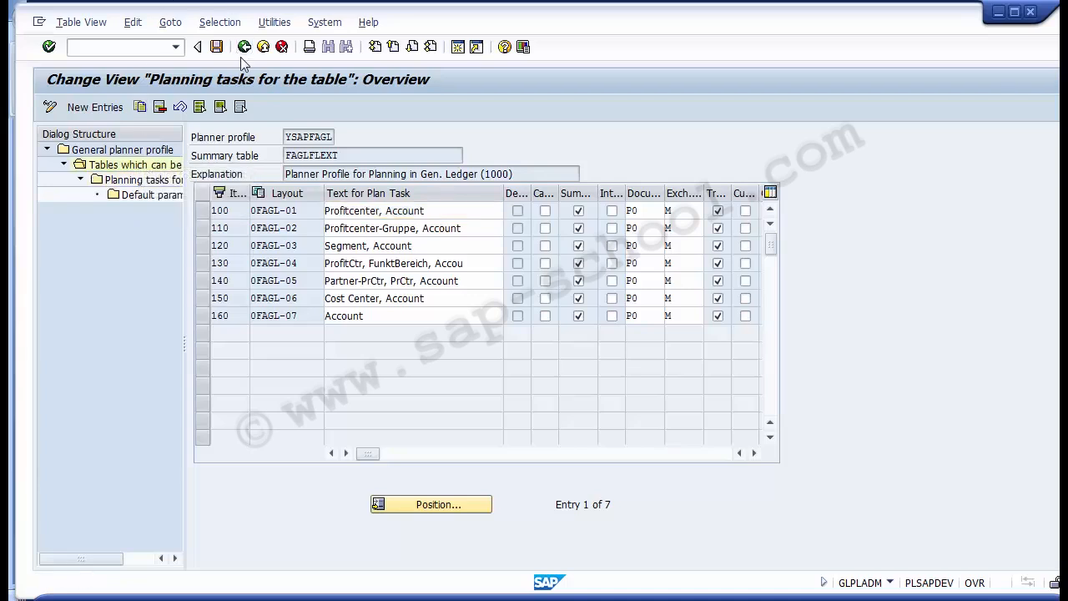
pyautogui.click(241, 57)
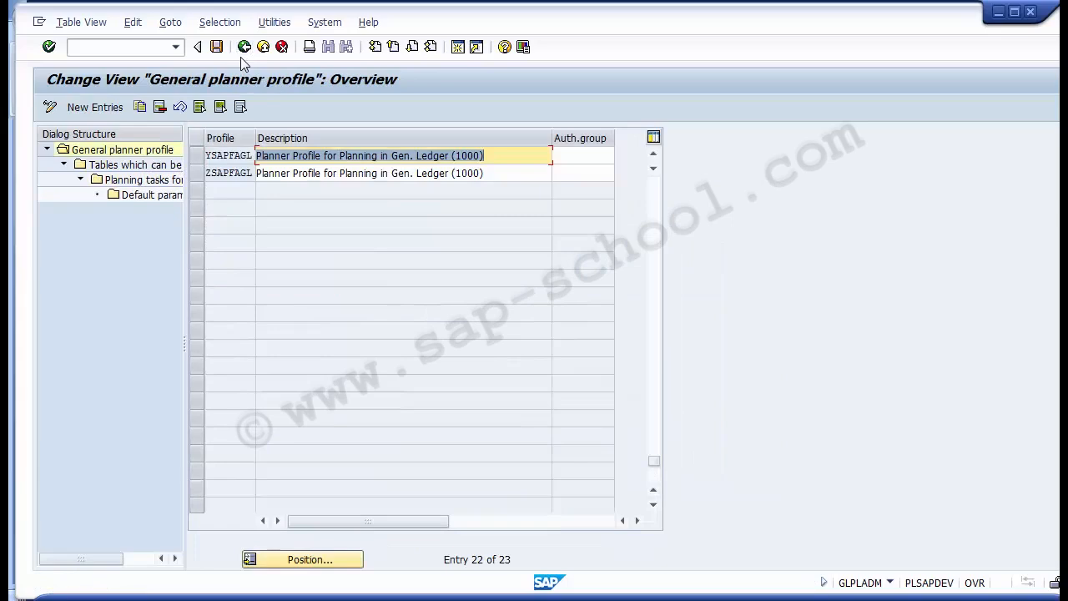
pyautogui.click(240, 57)
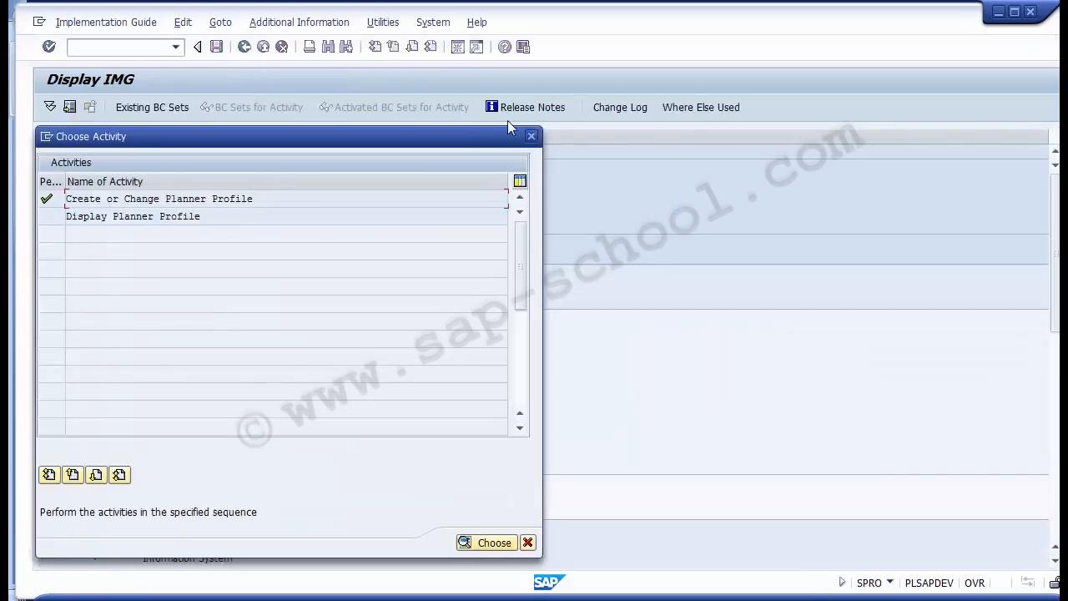
pyautogui.click(531, 136)
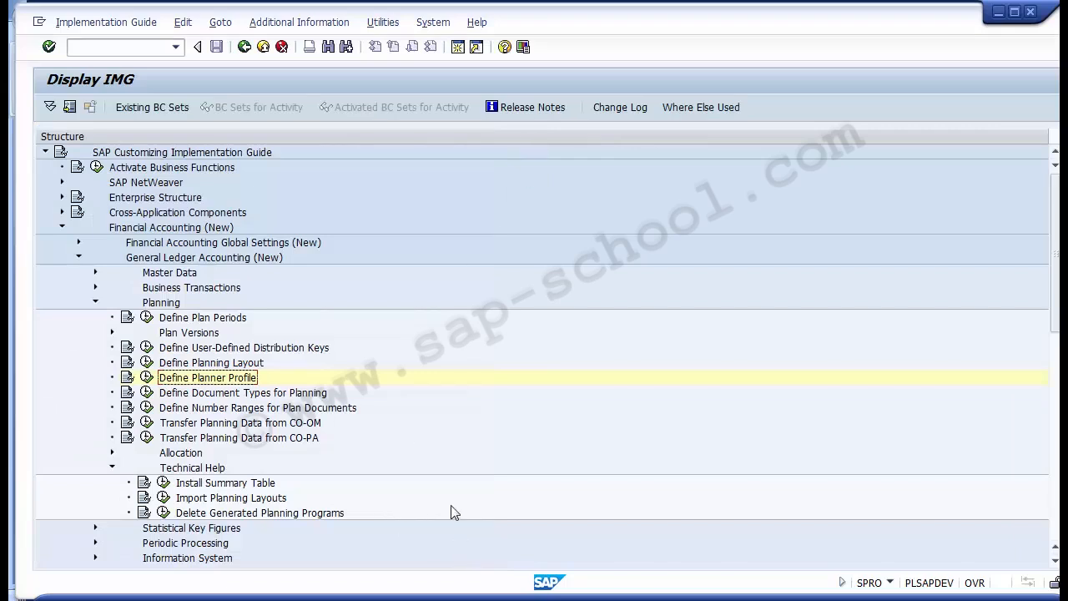
pyautogui.click(450, 599)
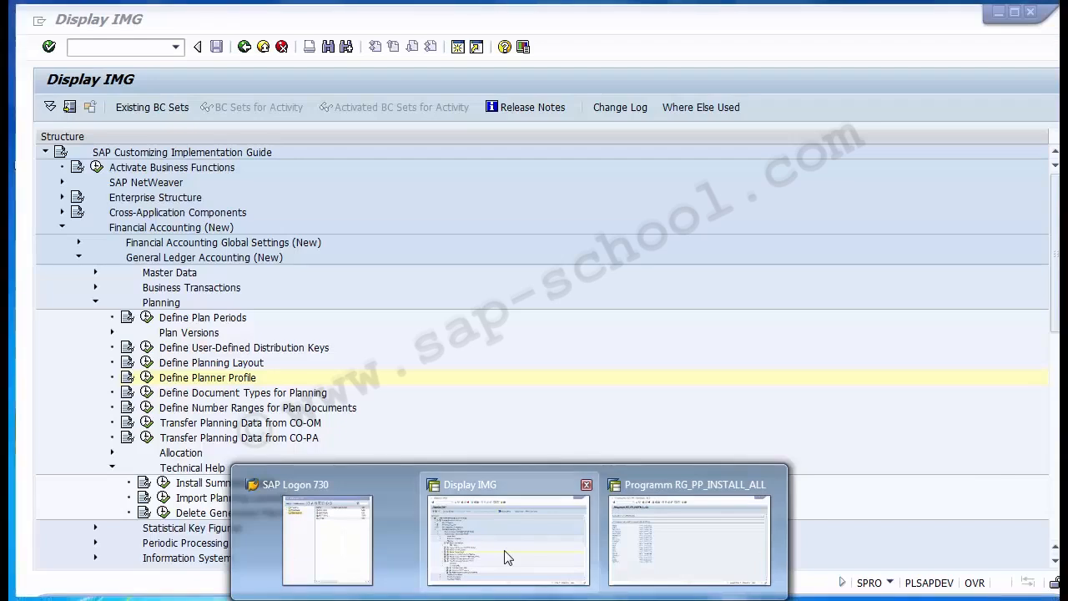
pyautogui.click(504, 556)
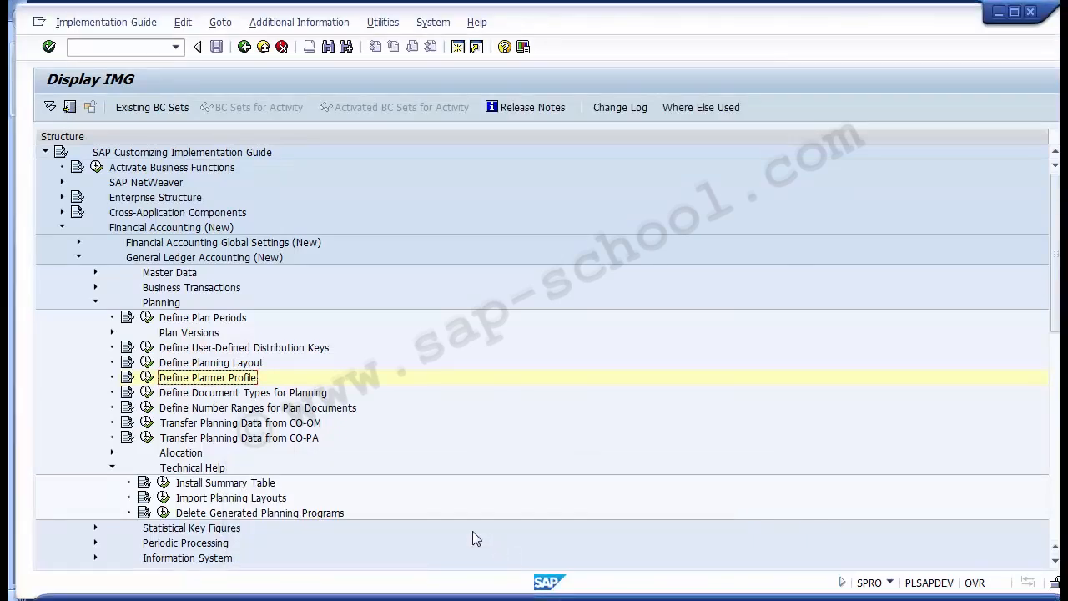
# - Open the Define Document Types for Planning activity in the Planning section of General Ledger Accounting (New)
pyautogui.click(237, 396)
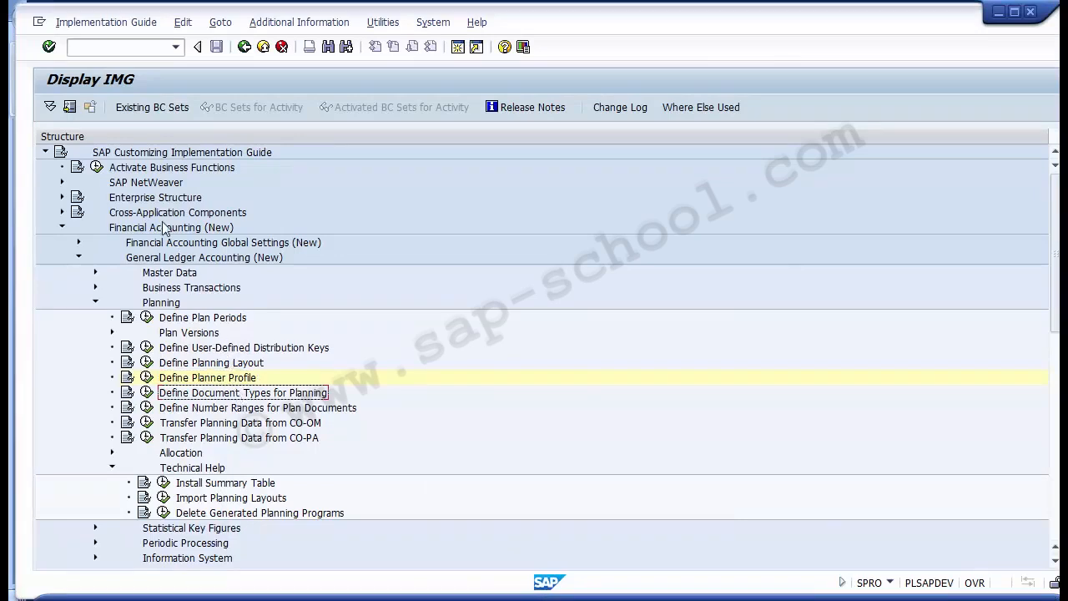
pyautogui.click(166, 304)
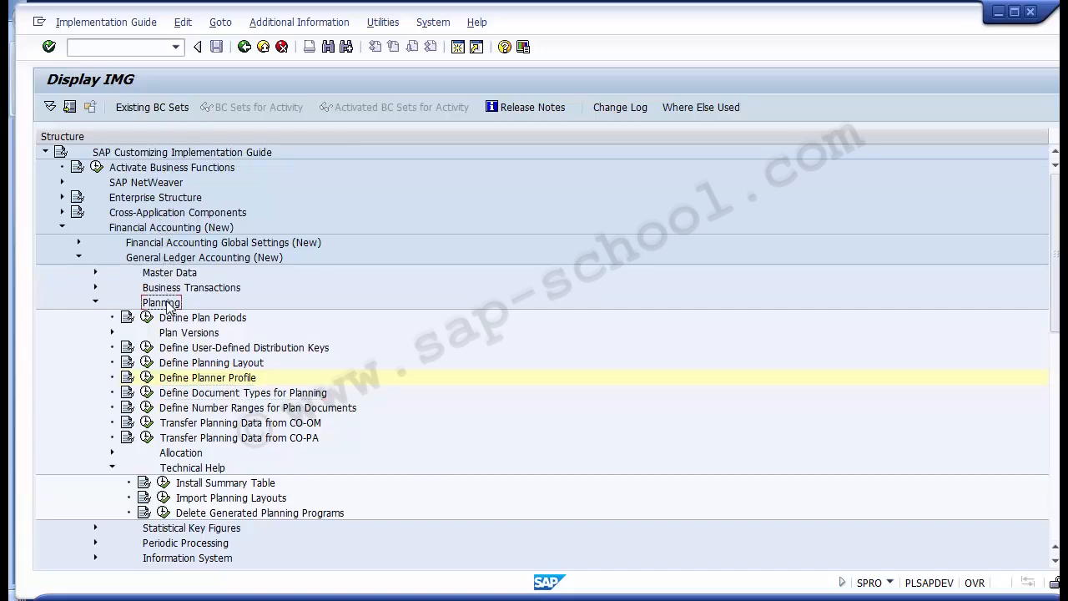
pyautogui.click(174, 397)
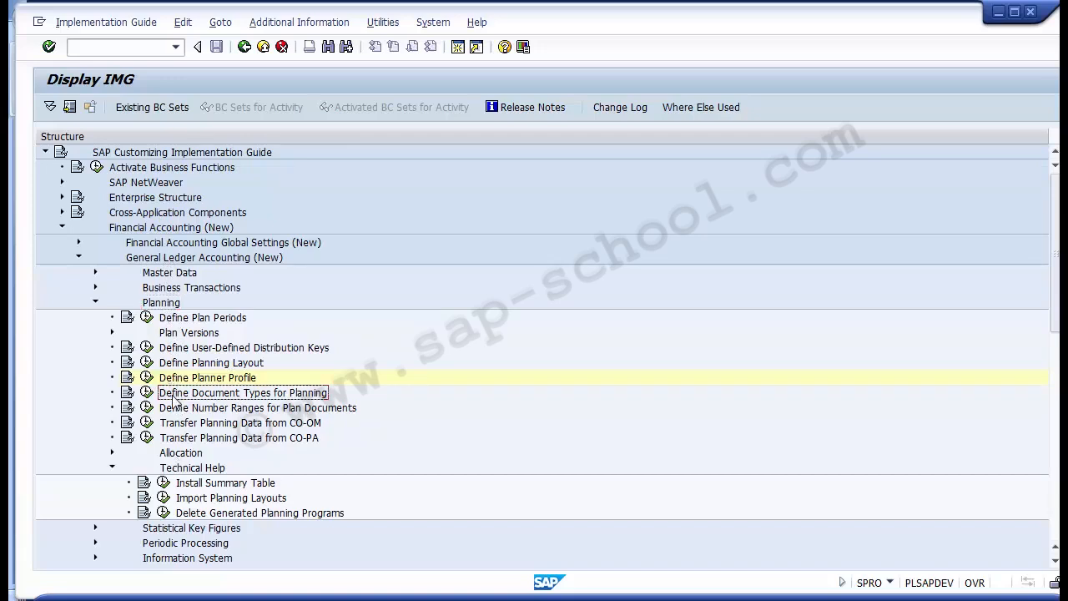
pyautogui.click(144, 230)
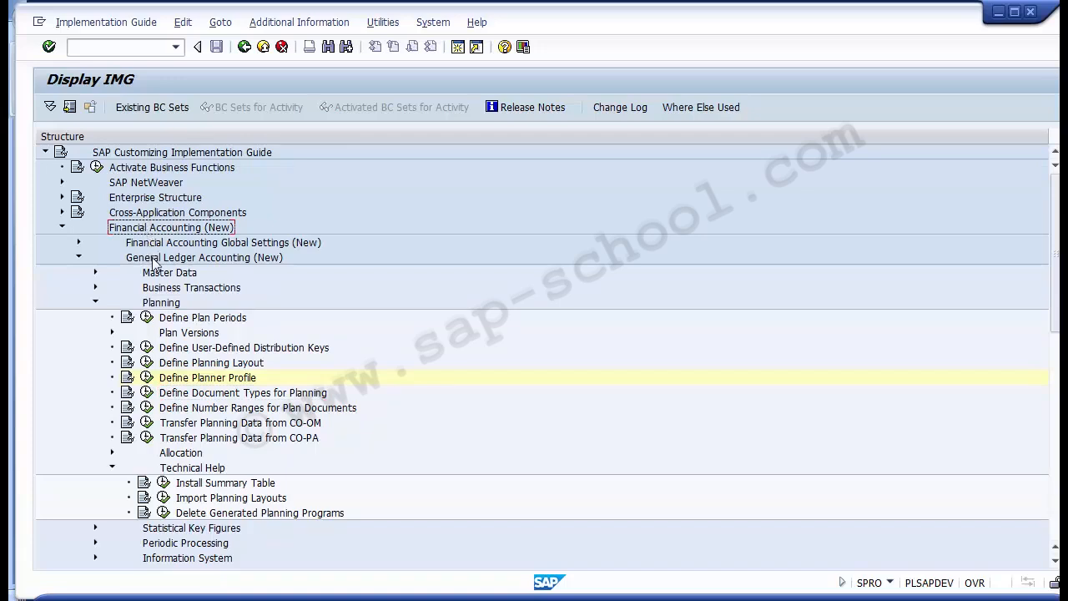
pyautogui.click(153, 261)
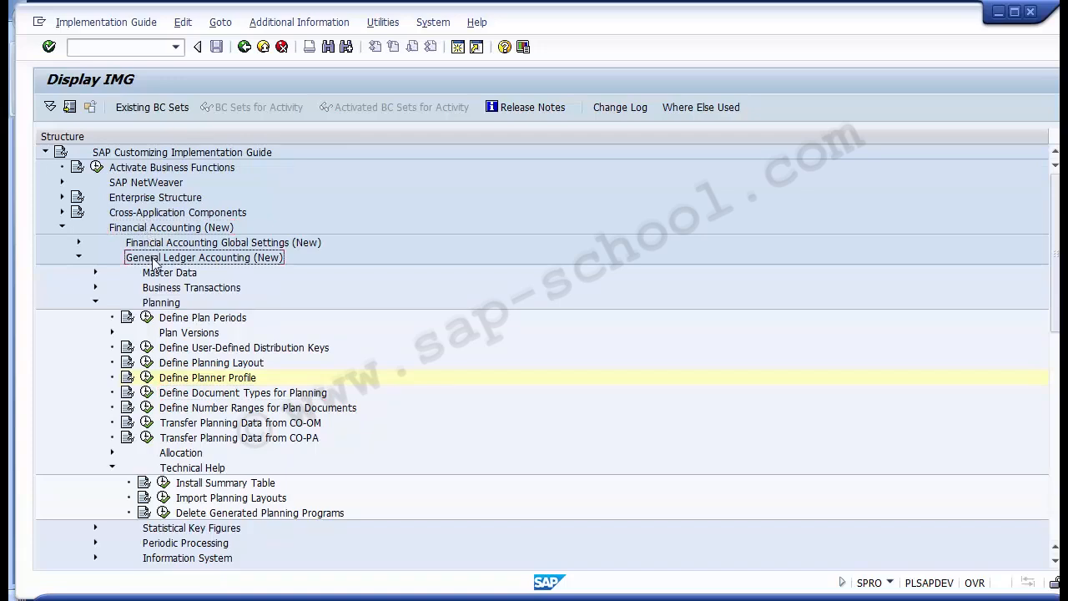
pyautogui.click(157, 305)
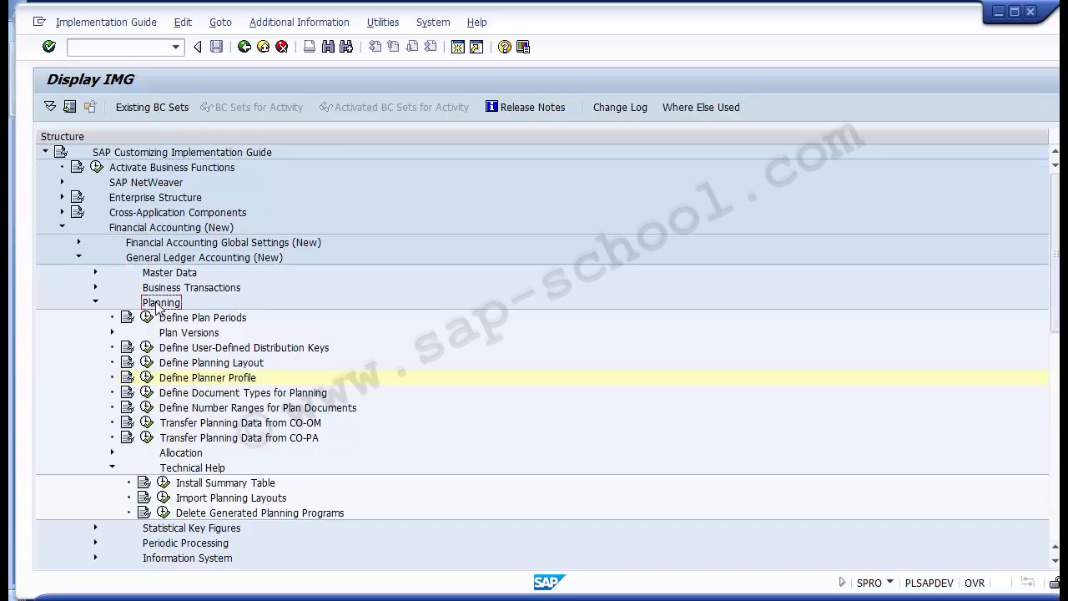
pyautogui.click(194, 398)
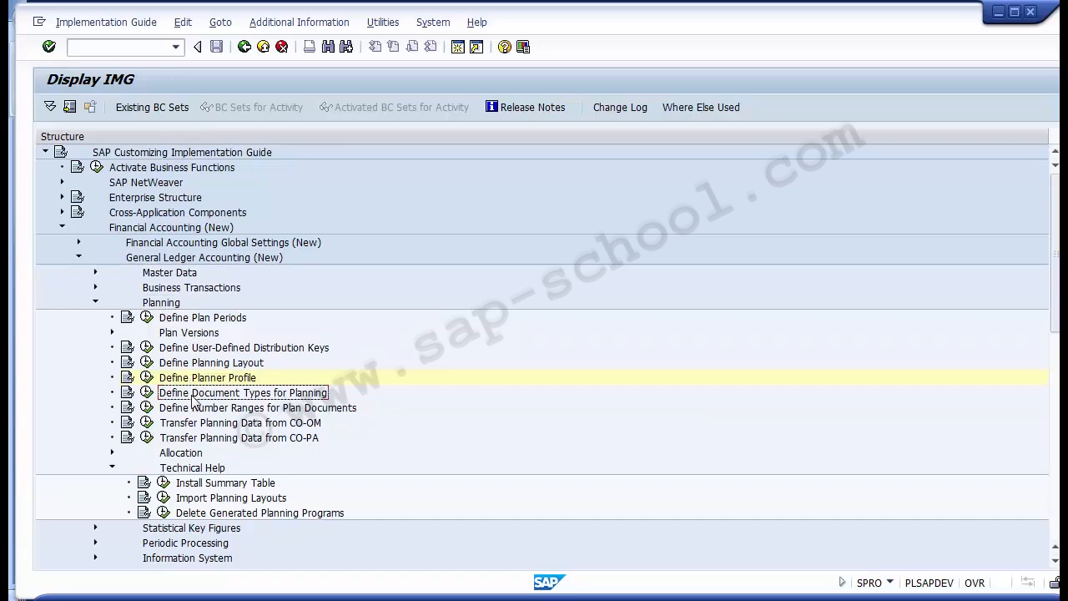
pyautogui.click(147, 394)
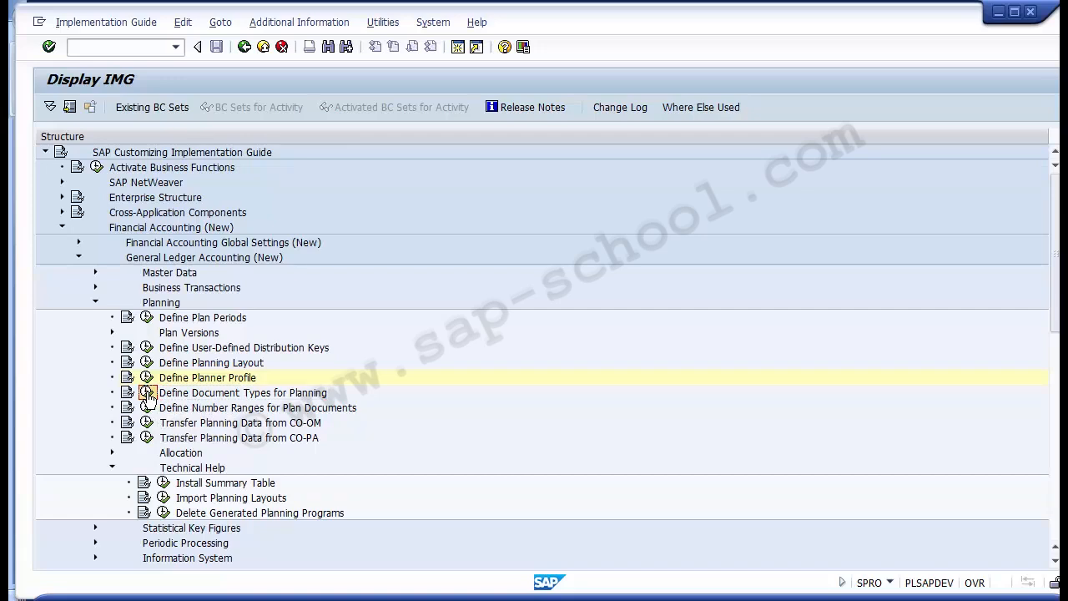
pyautogui.click(148, 394)
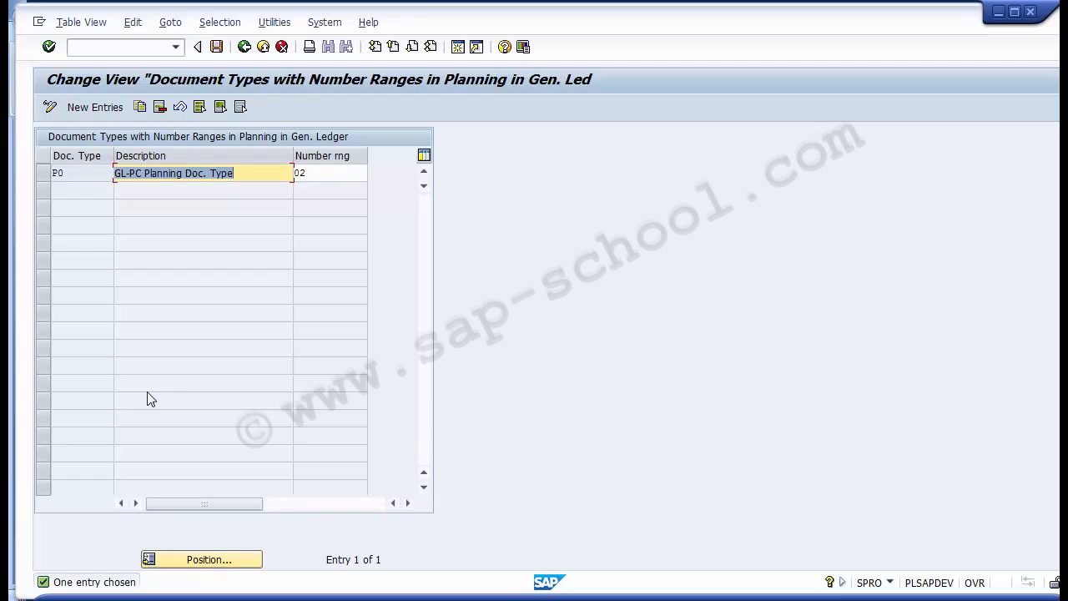
# - Draft a new planning document type P0 with the description PC Planning Doc Type and number range 2
pyautogui.click(94, 107)
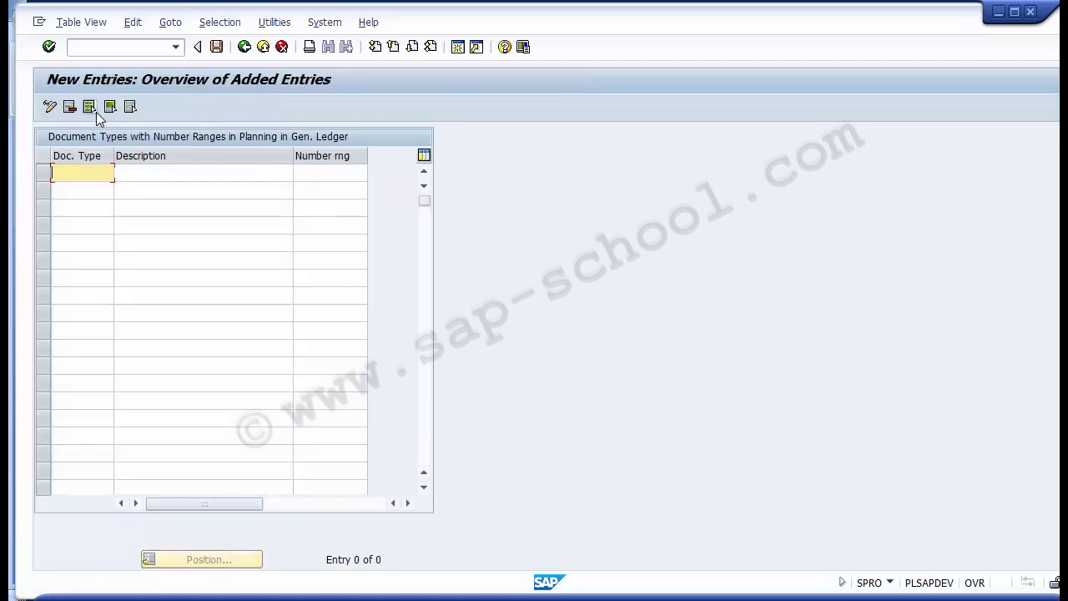
pyautogui.write('Po')
pyautogui.press('BackSpace')
pyautogui.write('0')
pyautogui.press('Tab')
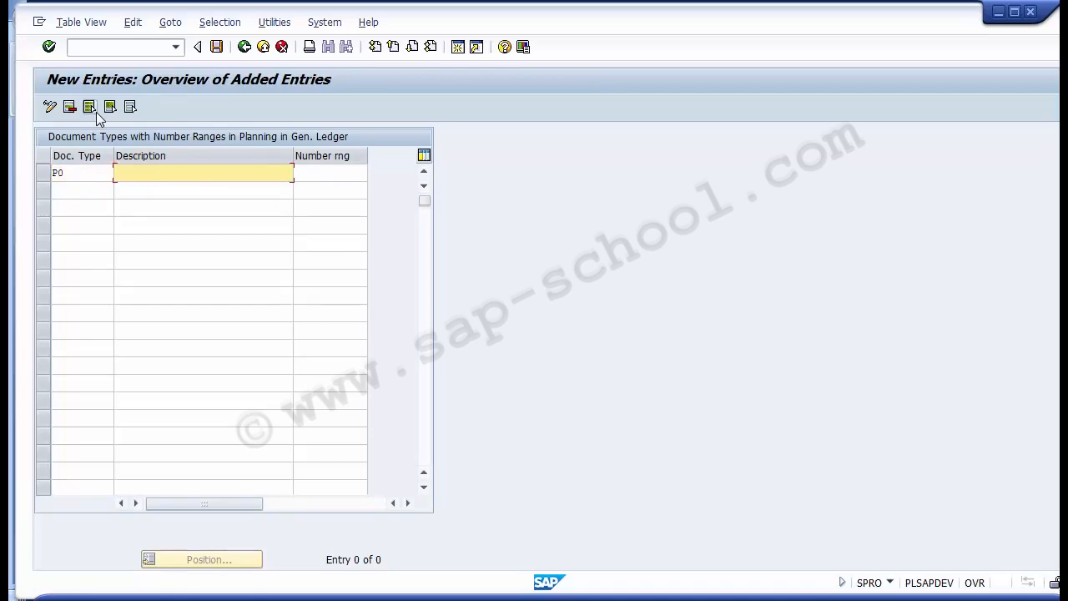
pyautogui.write('PCP')
pyautogui.press('BackSpace')
pyautogui.write('Plann')
pyautogui.press('BackSpace')
pyautogui.press('BackSpace')
pyautogui.write('nning Doc Type')
pyautogui.press('Tab')
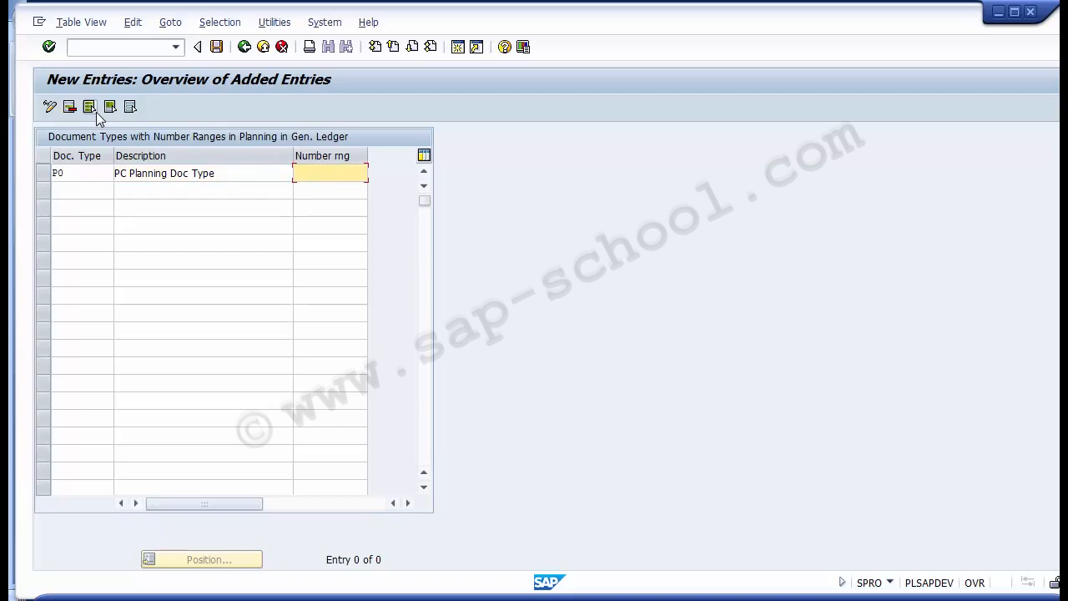
pyautogui.write('2')
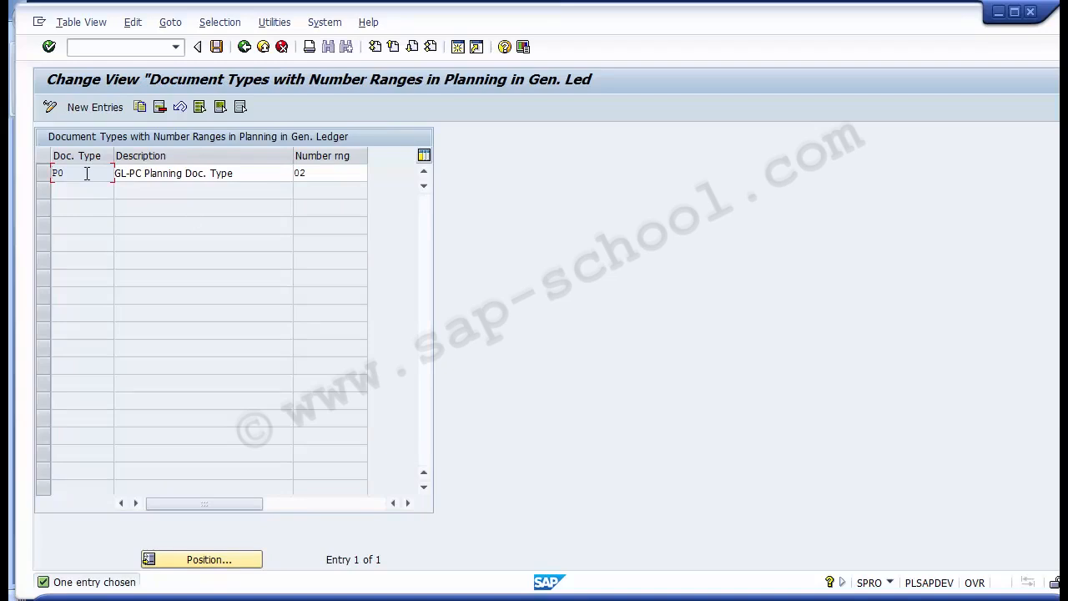
# - Change the description of existing document type P0 to PC Planning Doc. Type and save it to the proposed customizing request
pyautogui.moveTo(86, 172); pyautogui.dragTo(52, 171)
pyautogui.click(131, 176)
pyautogui.press('BackSpace')
pyautogui.press('BackSpace')
pyautogui.press('BackSpace')
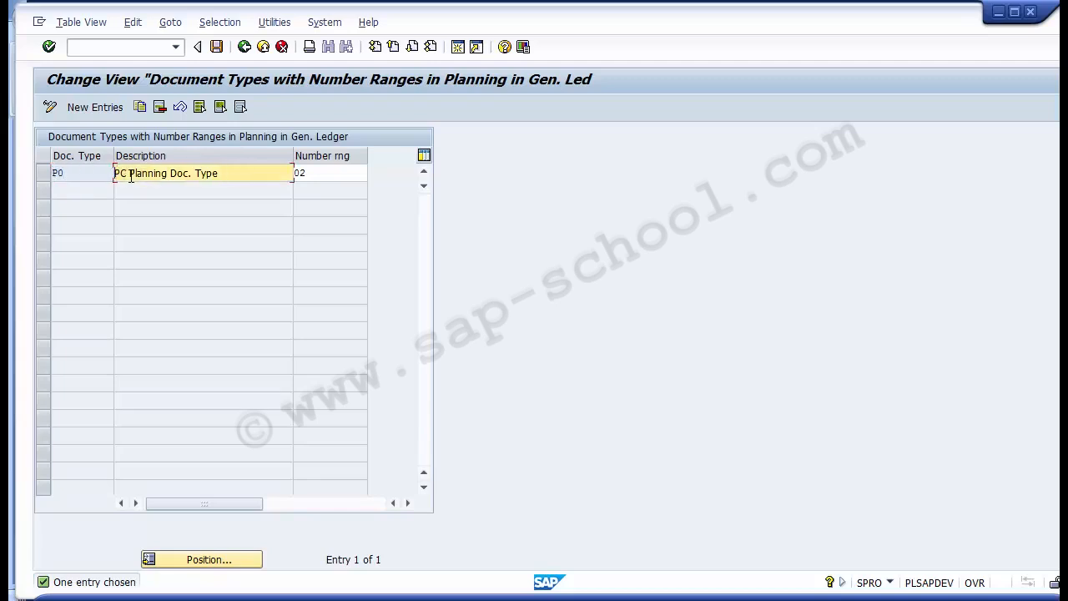
pyautogui.click(217, 46)
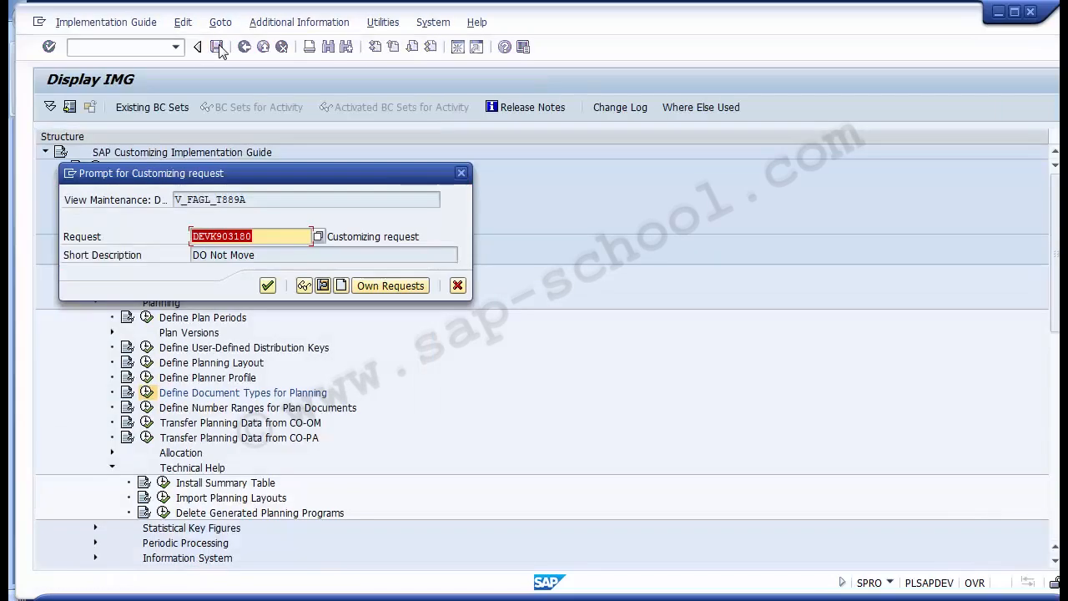
pyautogui.click(267, 285)
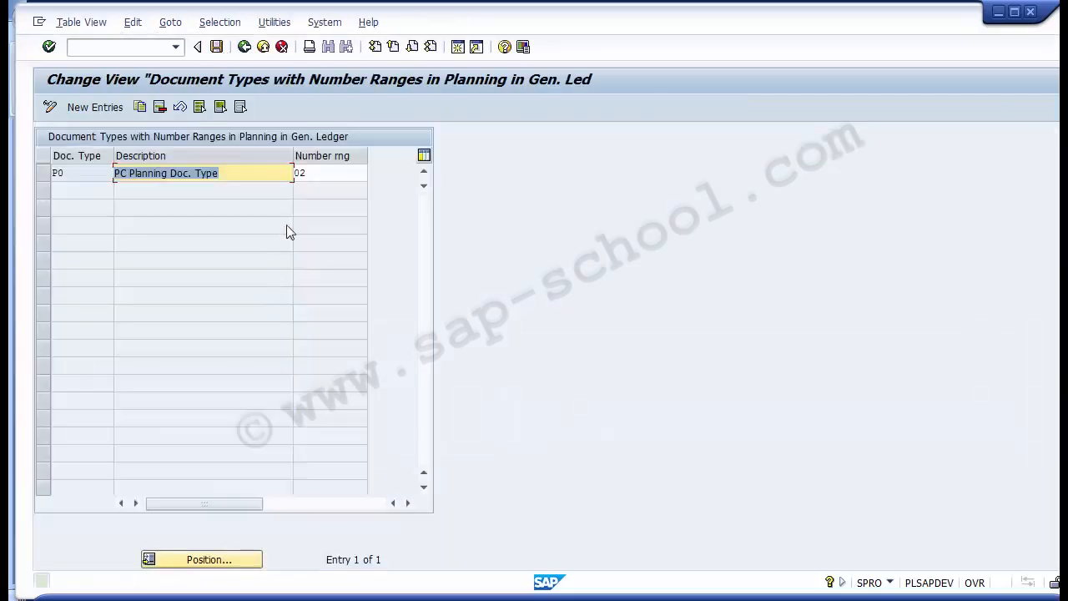
# - Check the number range assigned to document type P0 against the Configuration Steps slide in PowerPoint
pyautogui.click(339, 167)
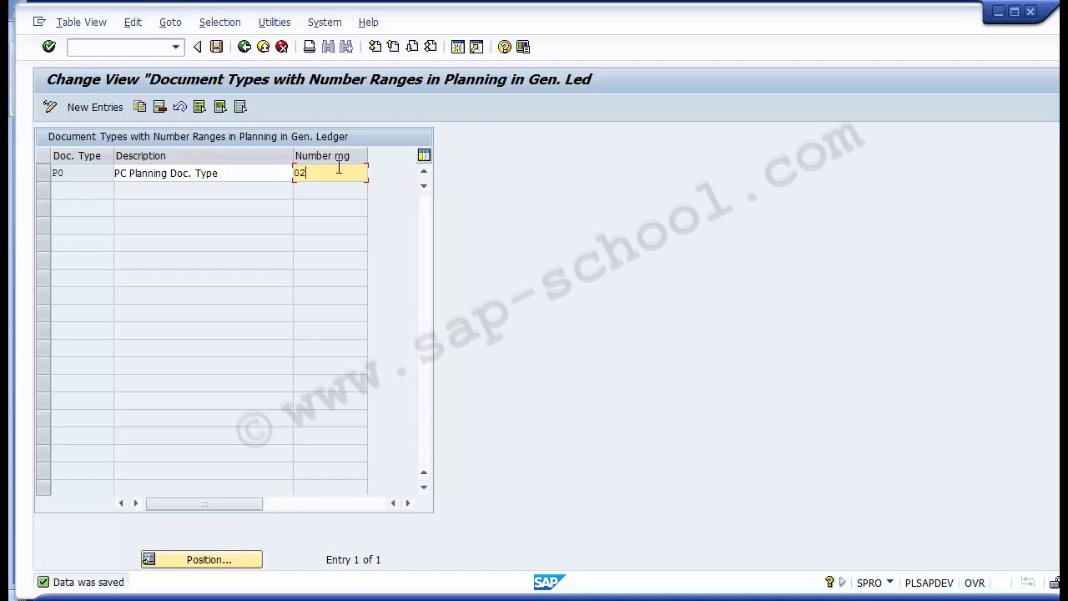
pyautogui.click(446, 555)
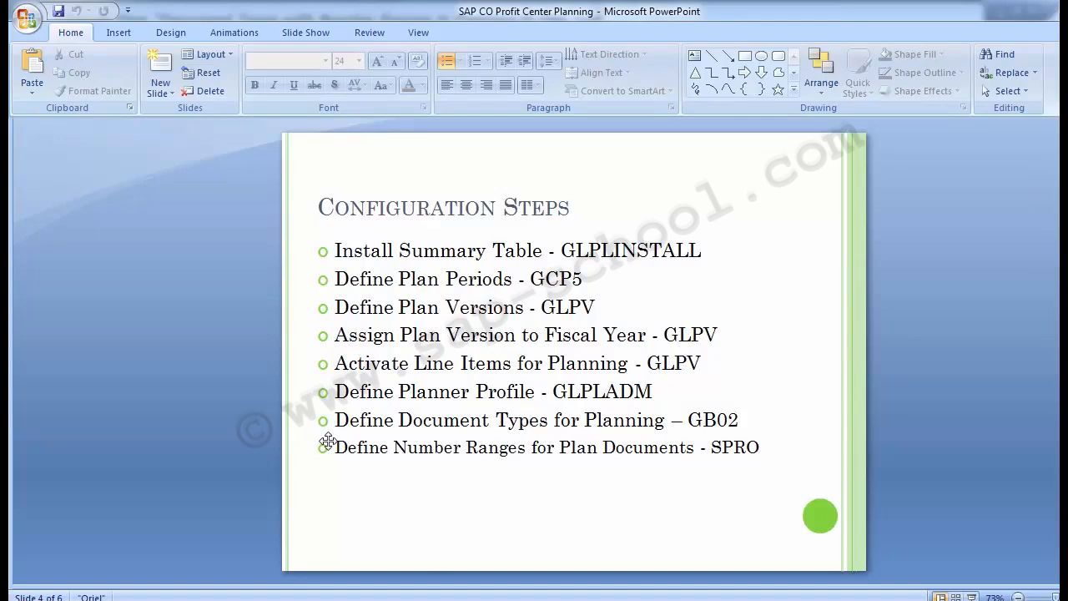
pyautogui.hotkey('alt', 'Tab')
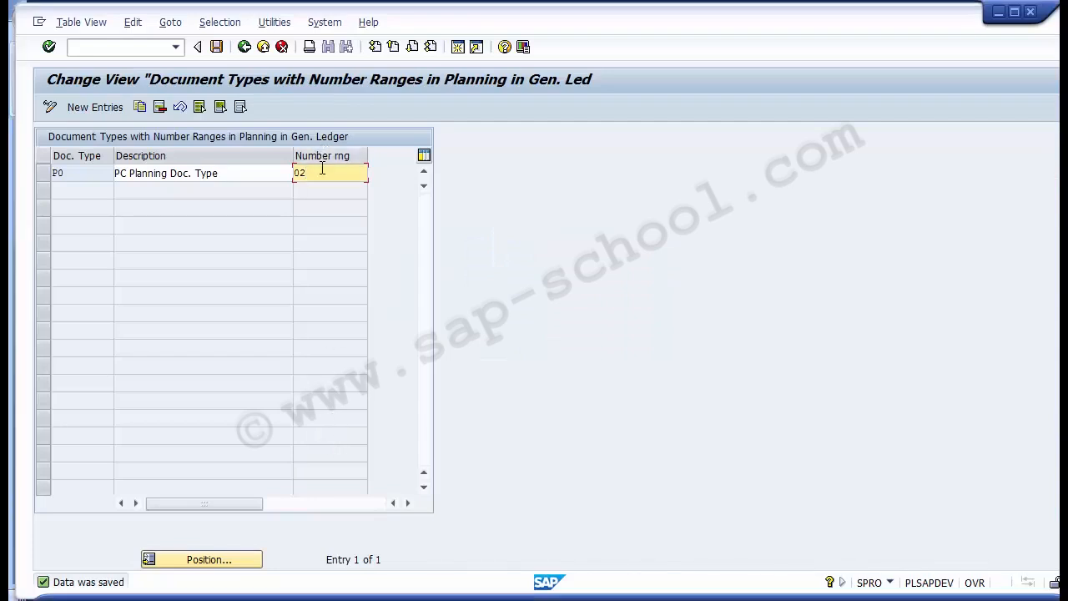
pyautogui.moveTo(322, 172); pyautogui.dragTo(296, 174)
# - Leave the document type maintenance and open the Define Number Ranges for Plan Documents activity
pyautogui.click(244, 47)
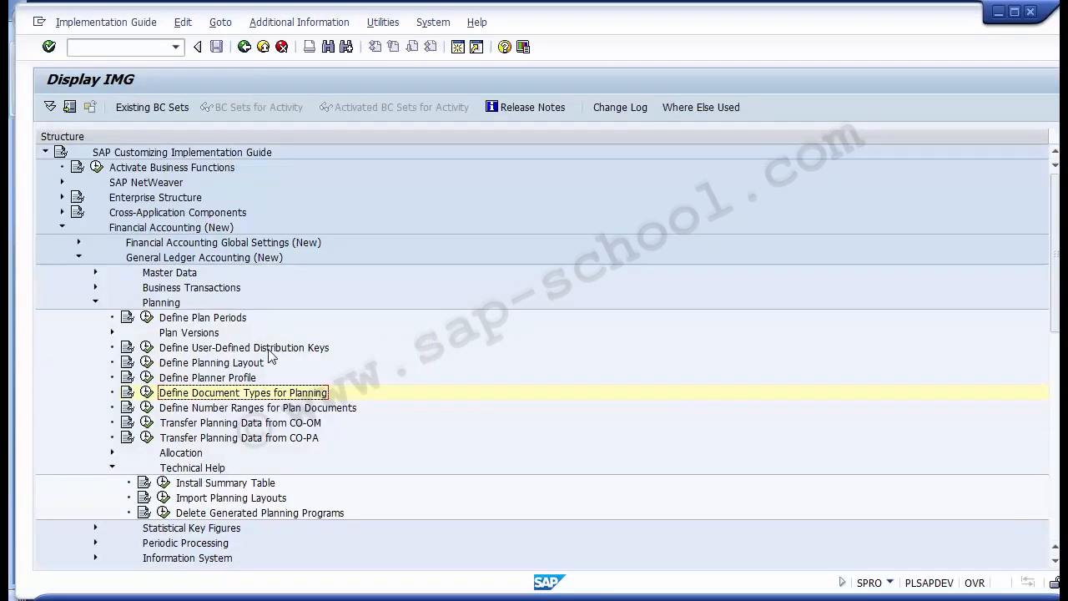
pyautogui.click(268, 409)
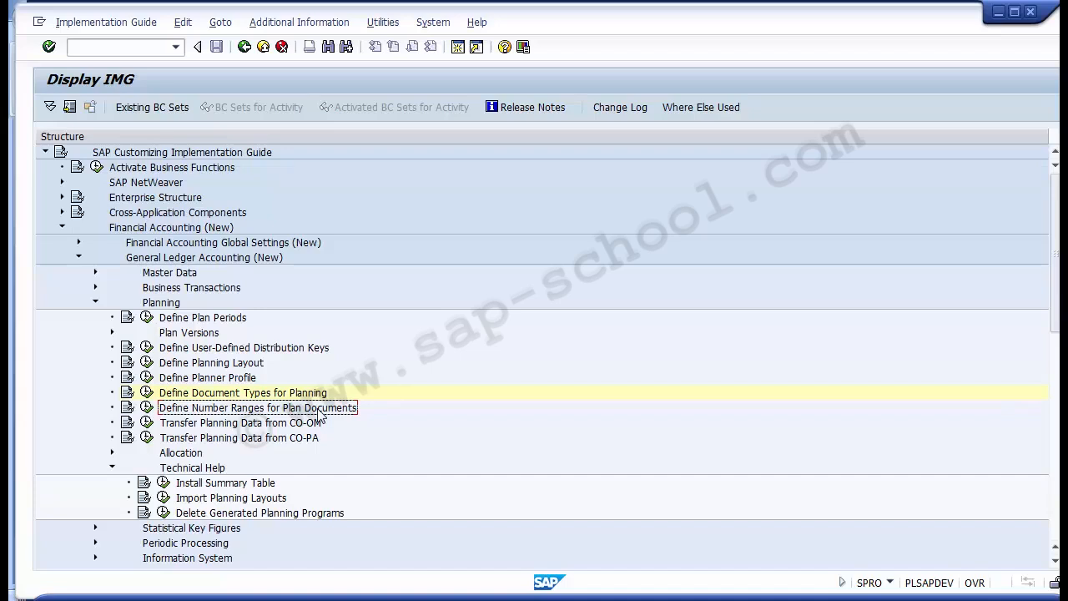
pyautogui.click(148, 408)
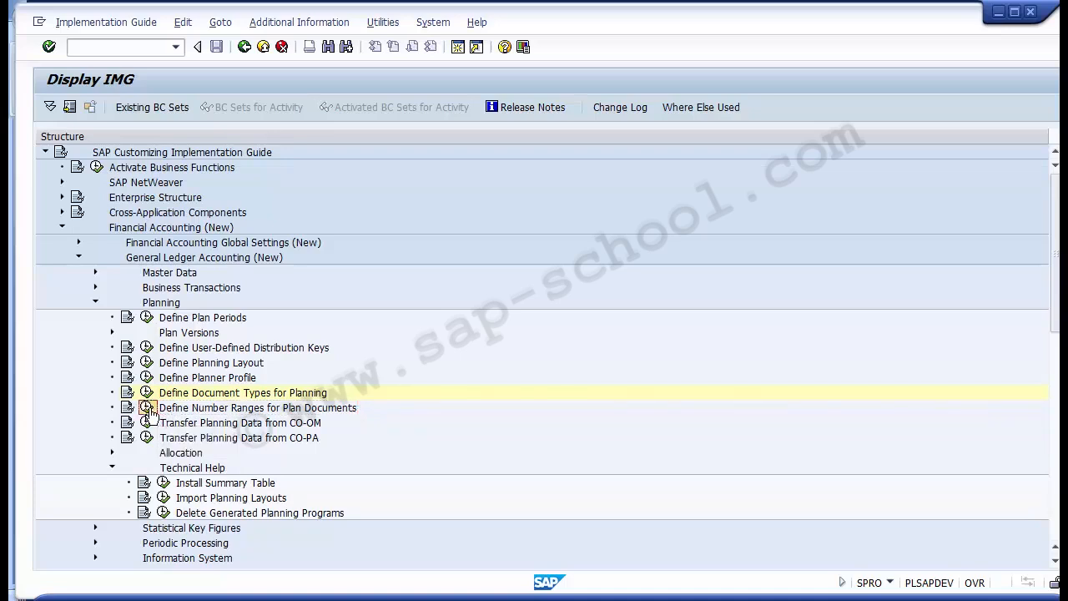
# - Open group maintenance for the plan document number ranges, assign element P0 to group GL PC Planning (02), and save the changes
pyautogui.click(149, 409)
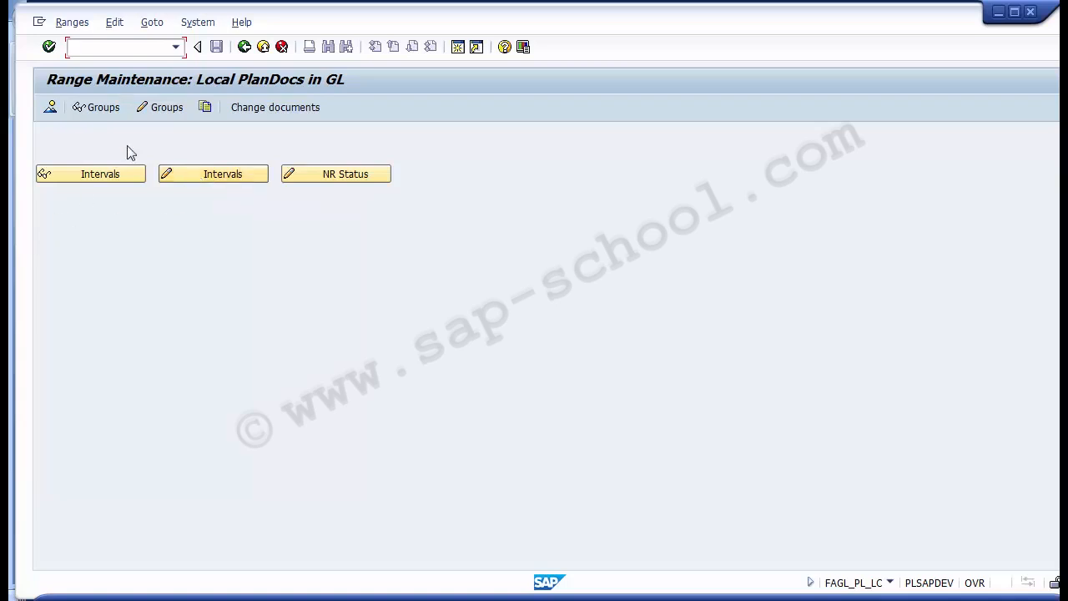
pyautogui.click(164, 119)
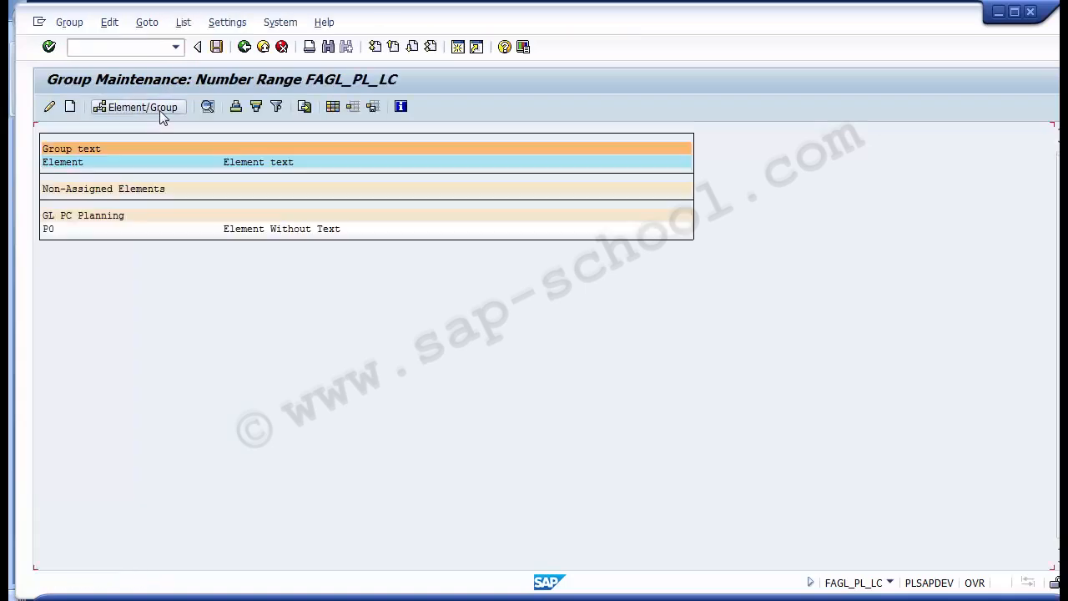
pyautogui.click(49, 230)
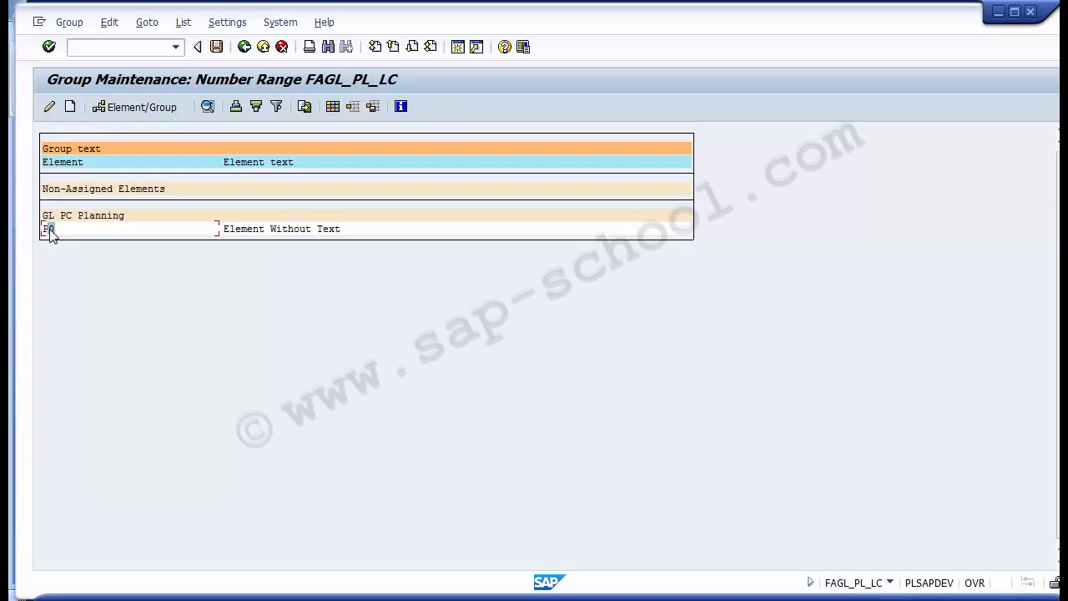
pyautogui.click(119, 107)
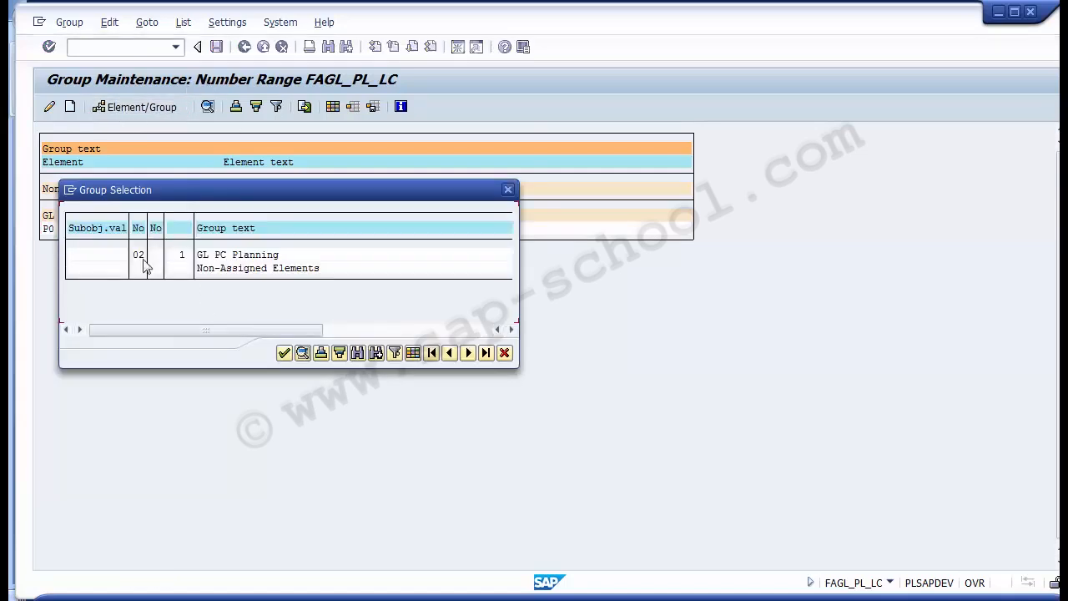
pyautogui.click(223, 257)
pyautogui.click(138, 255)
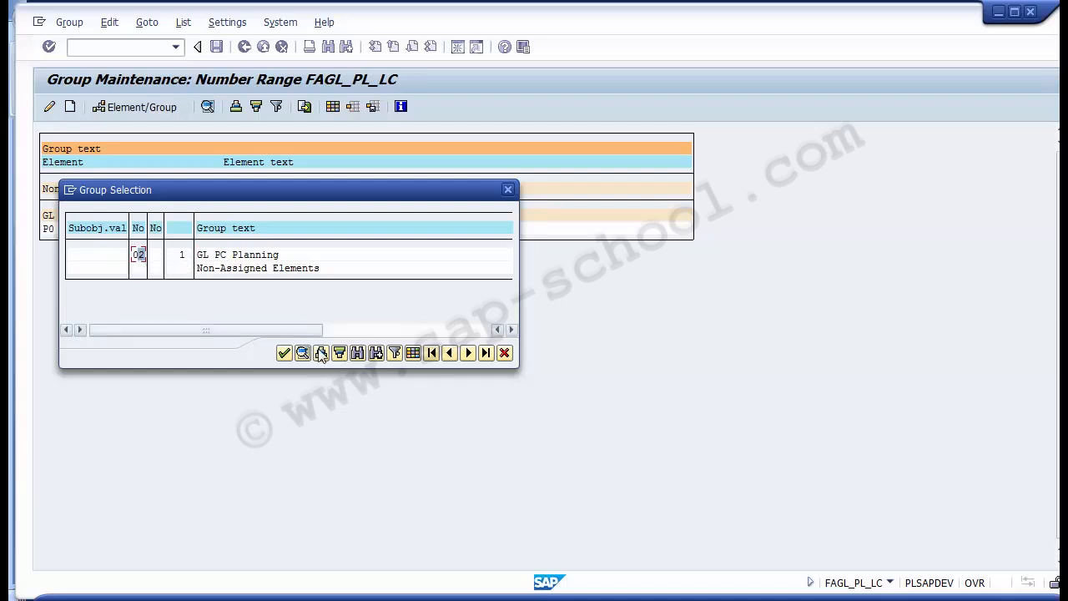
pyautogui.click(284, 353)
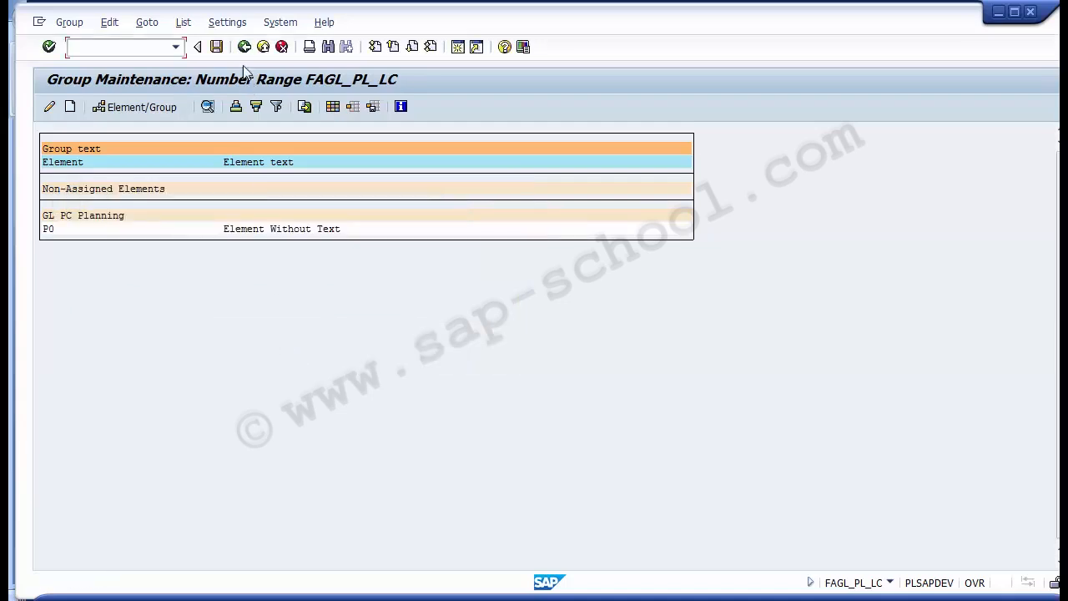
pyautogui.click(244, 47)
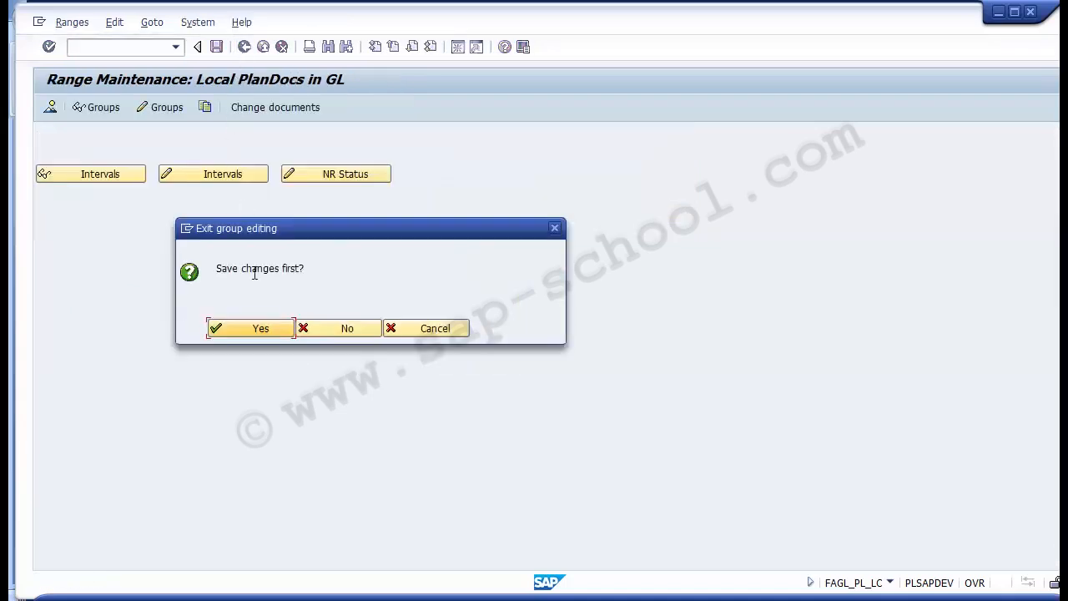
pyautogui.click(259, 337)
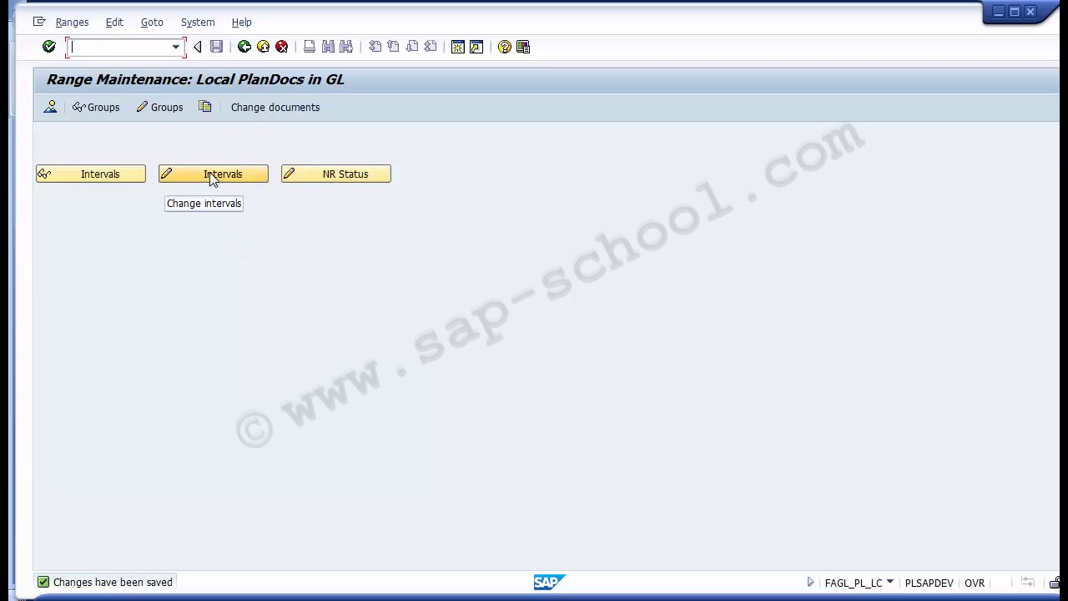
pyautogui.click(164, 107)
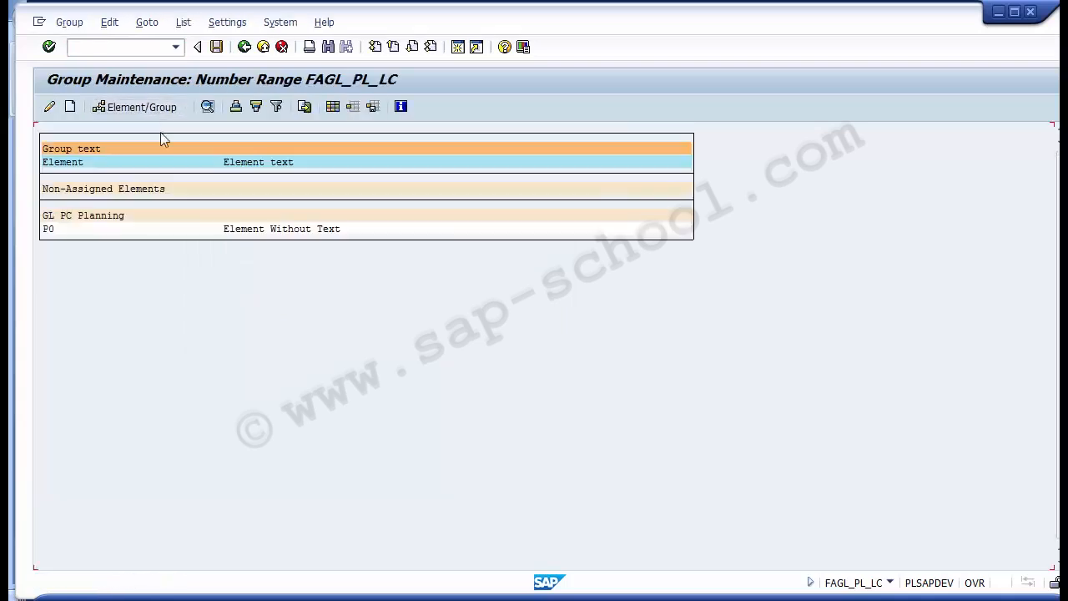
pyautogui.click(47, 228)
pyautogui.click(183, 23)
pyautogui.moveTo(111, 30)
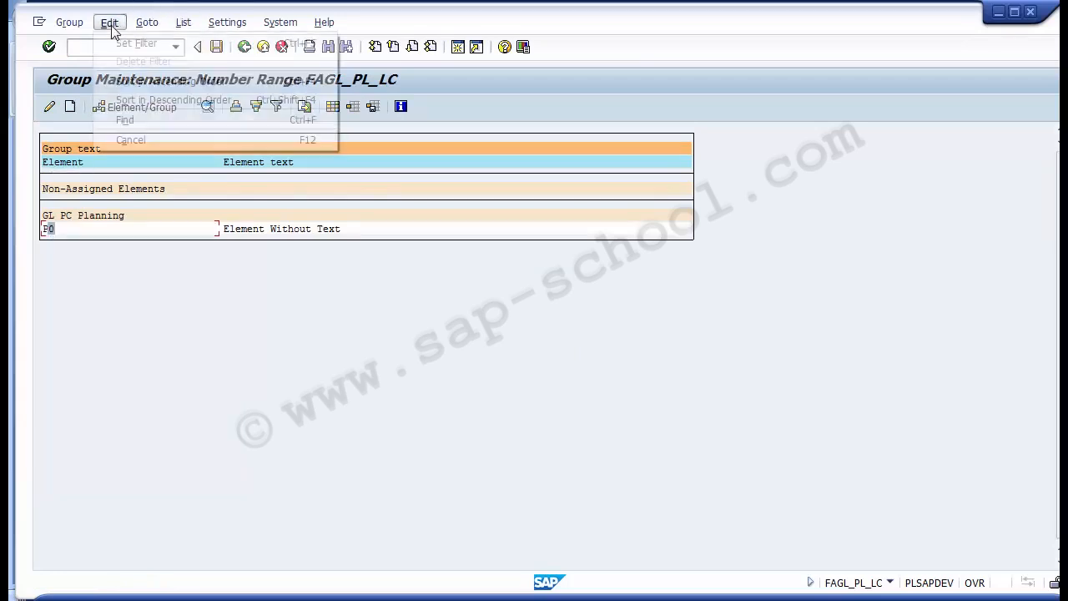
pyautogui.moveTo(69, 22)
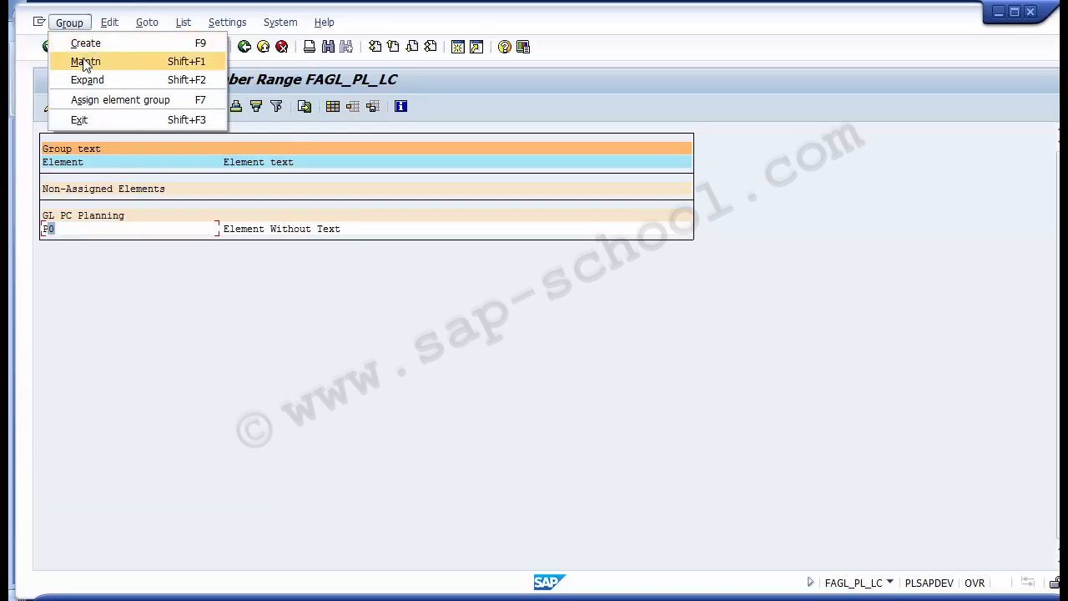
pyautogui.click(84, 61)
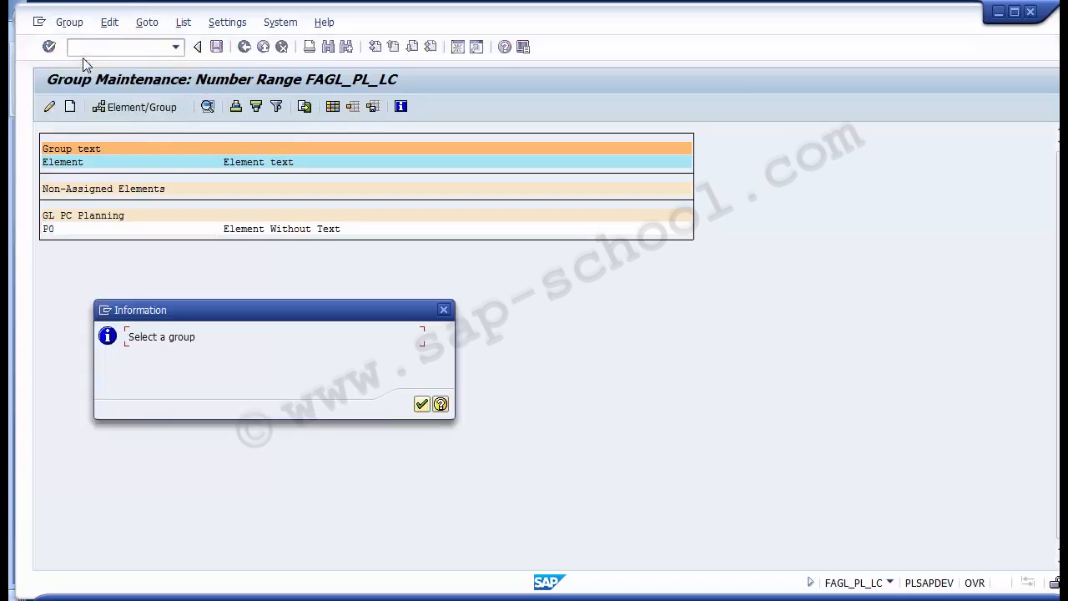
pyautogui.press('Return')
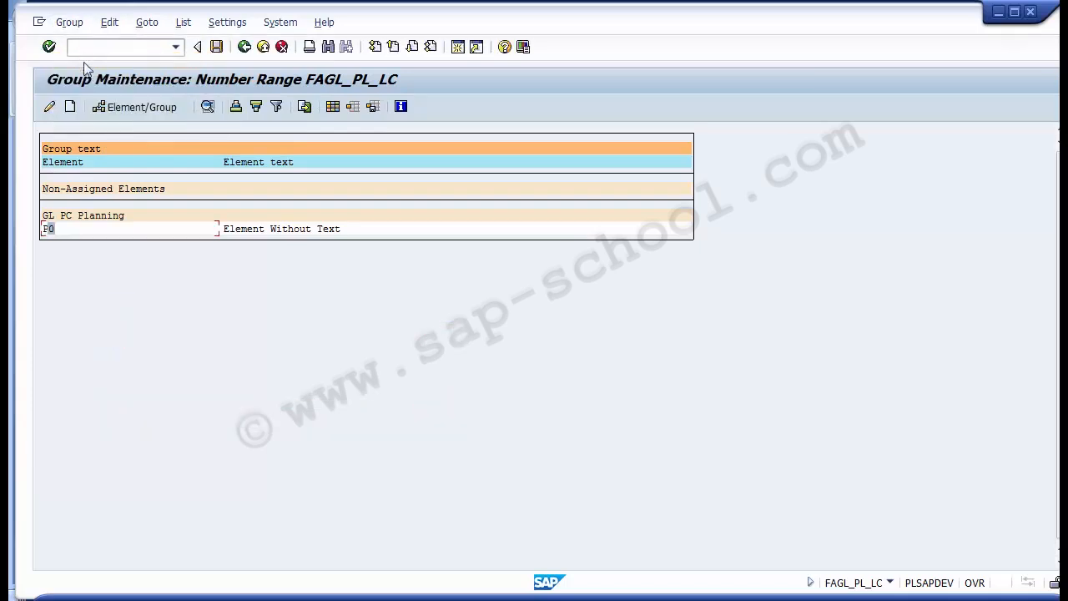
pyautogui.click(68, 216)
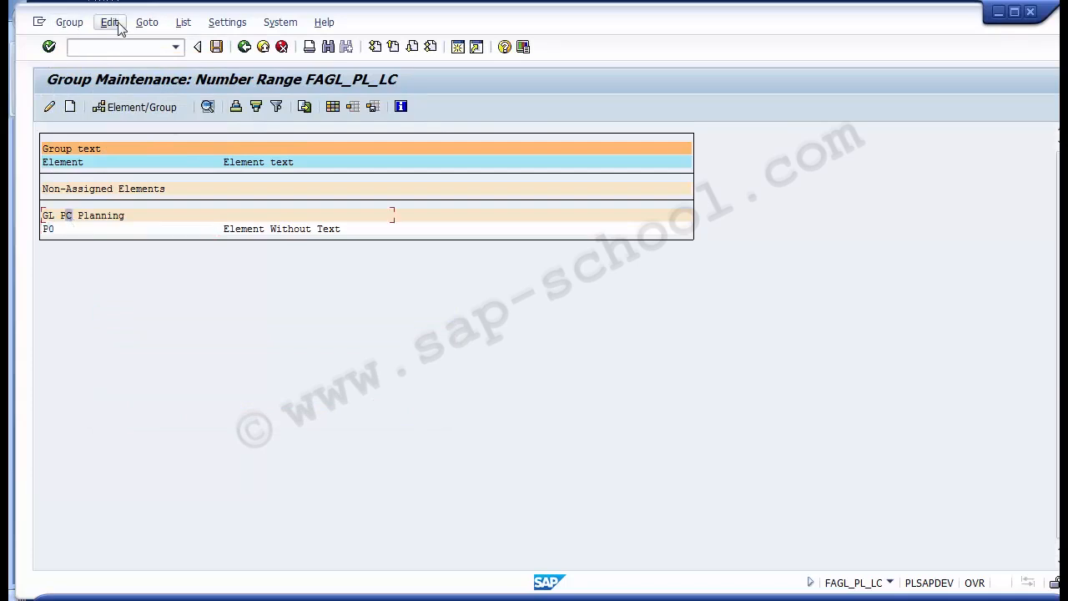
pyautogui.click(69, 25)
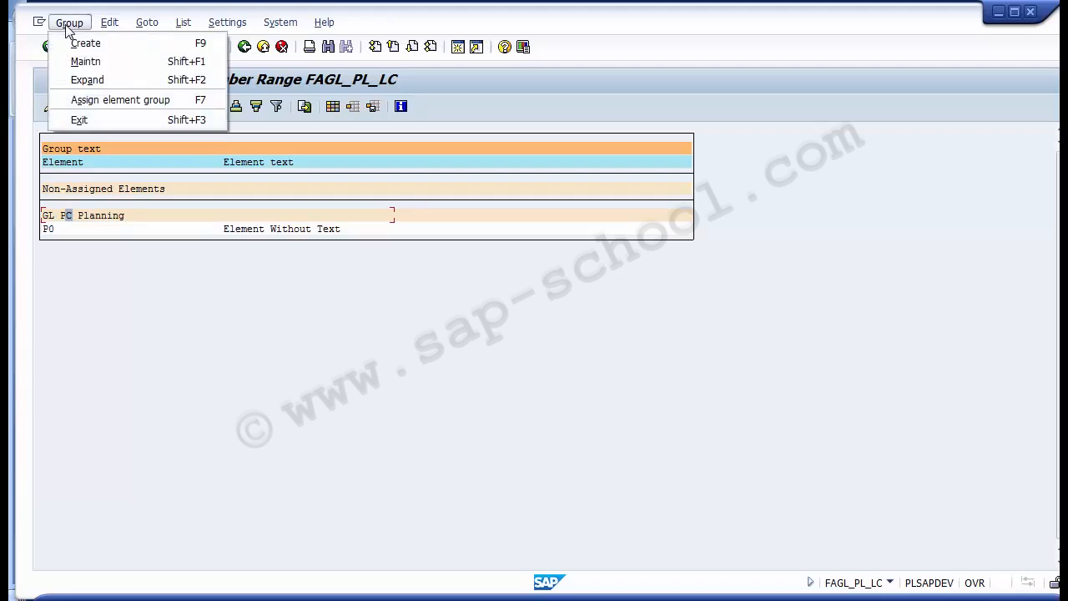
pyautogui.click(77, 61)
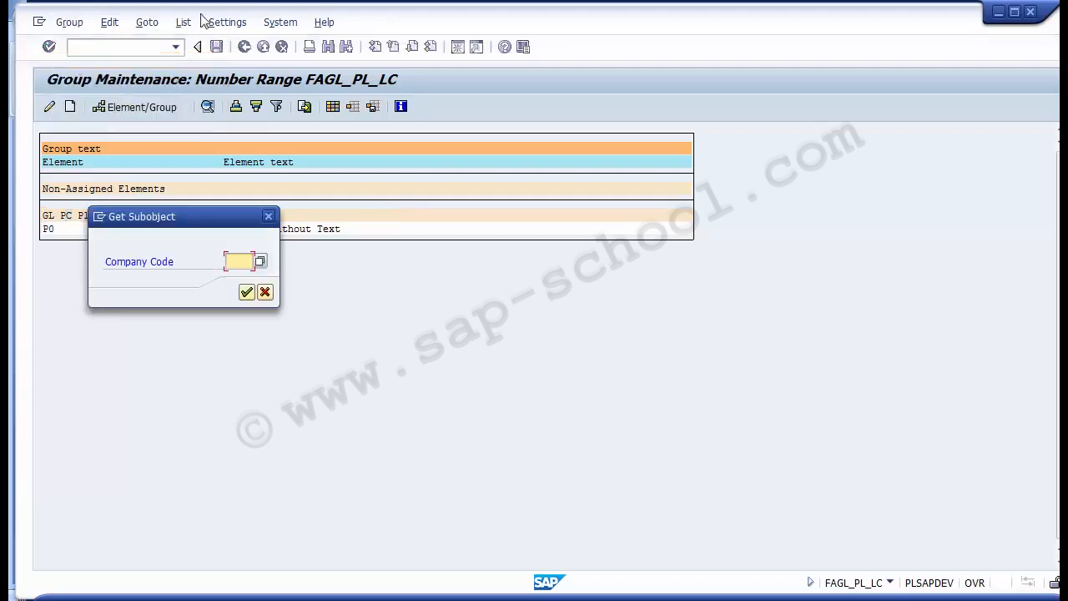
pyautogui.click(267, 216)
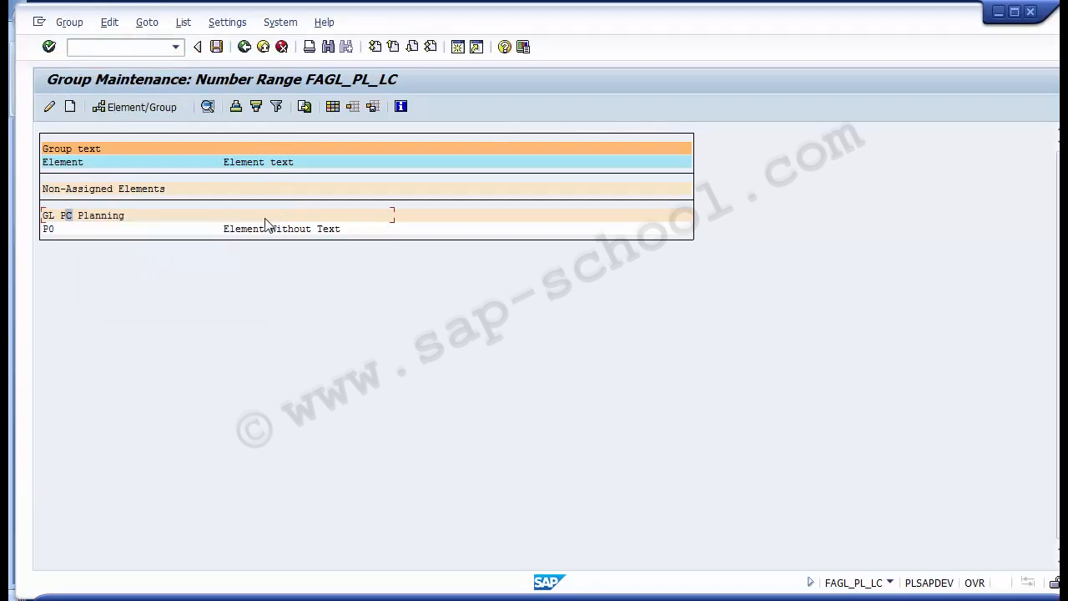
pyautogui.click(244, 46)
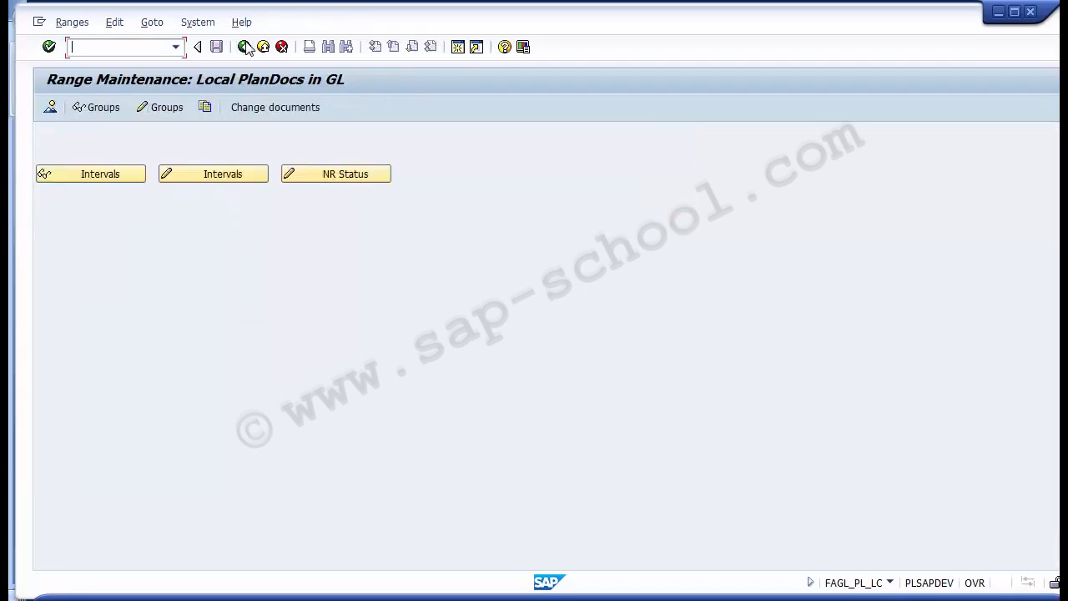
pyautogui.click(244, 45)
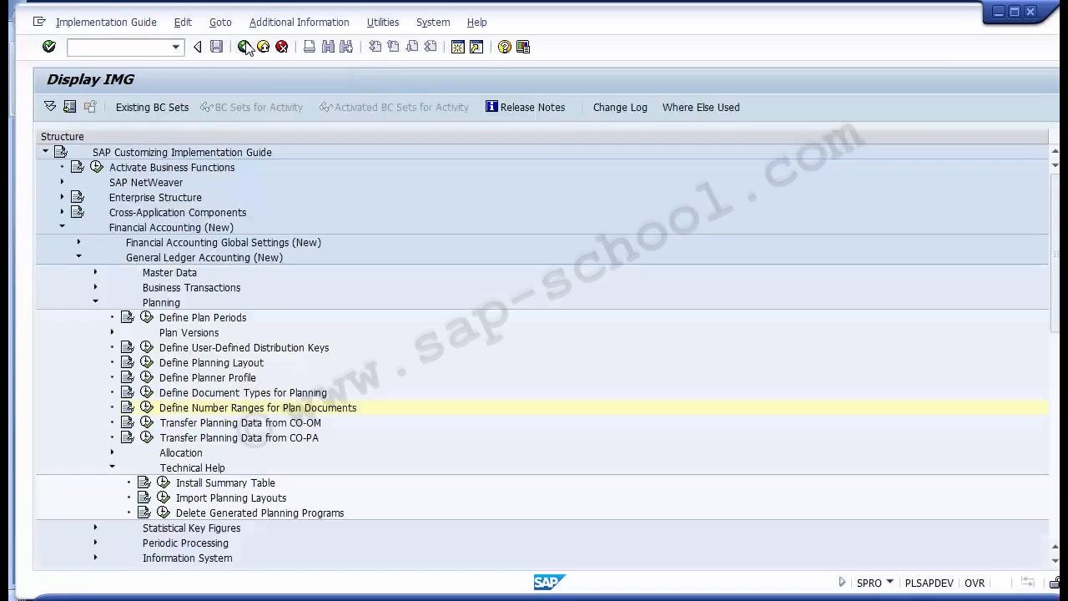
# - Open interval maintenance for the GL PC Planning number range group in company code 1000 from Define Number Ranges for Plan Documents
pyautogui.click(148, 408)
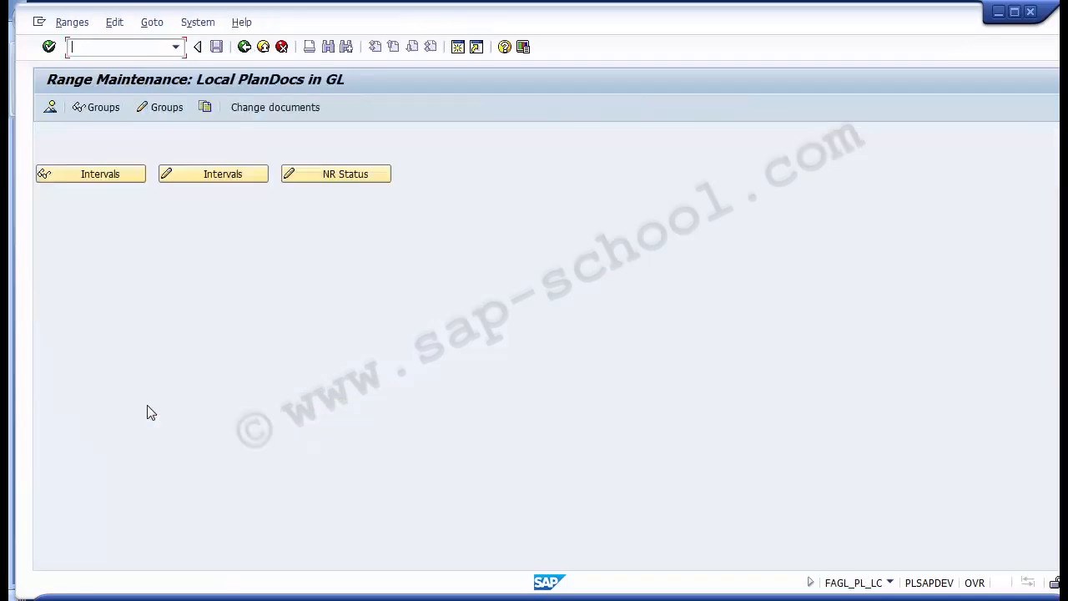
pyautogui.click(162, 113)
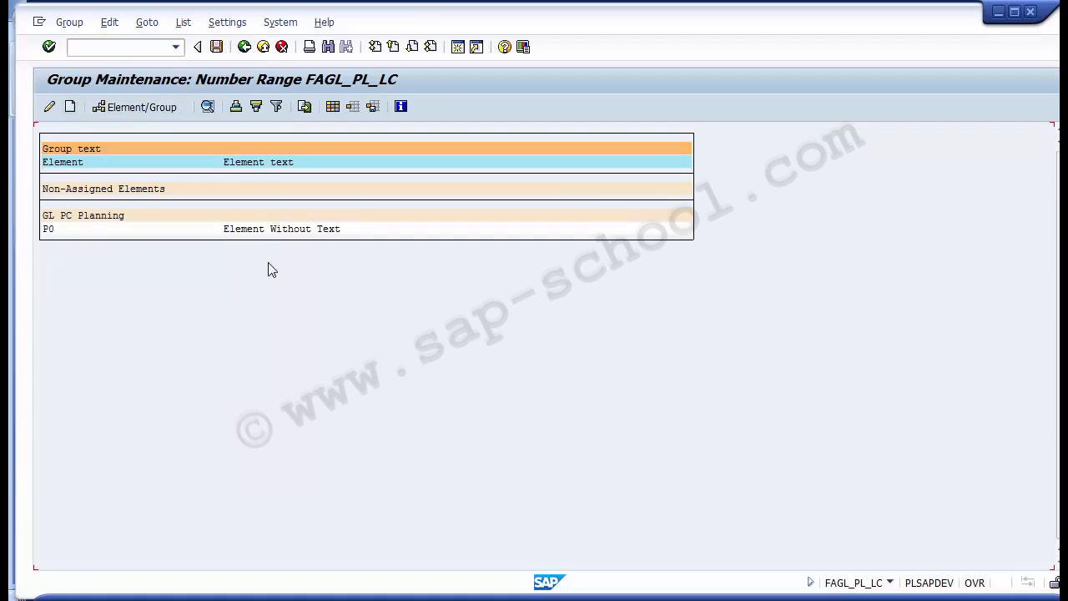
pyautogui.click(72, 216)
pyautogui.click(80, 216)
pyautogui.click(64, 216)
pyautogui.click(82, 218)
pyautogui.click(69, 218)
pyautogui.click(69, 22)
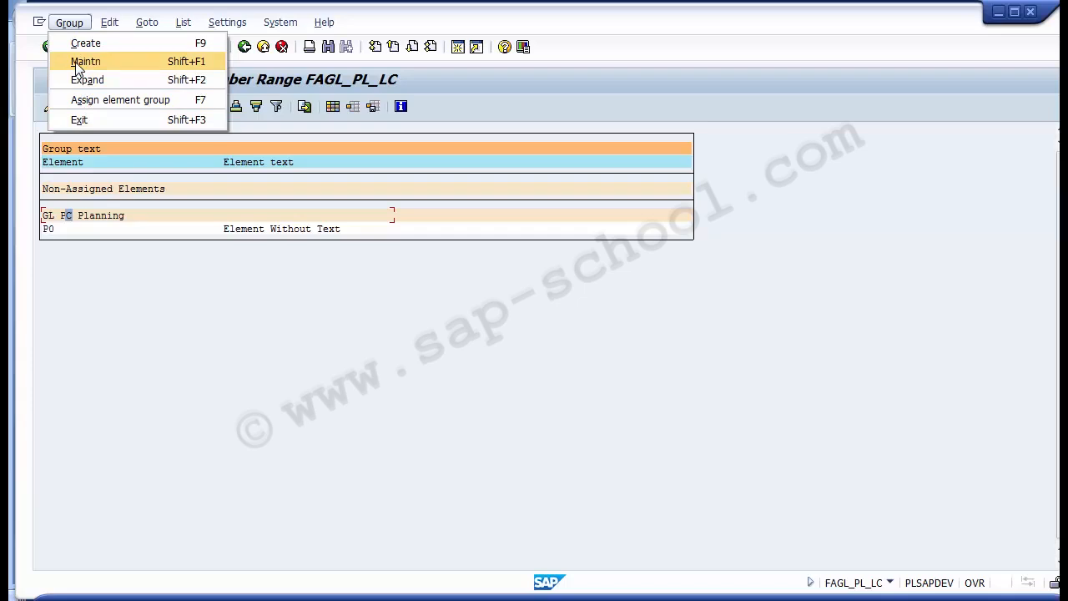
pyautogui.click(77, 62)
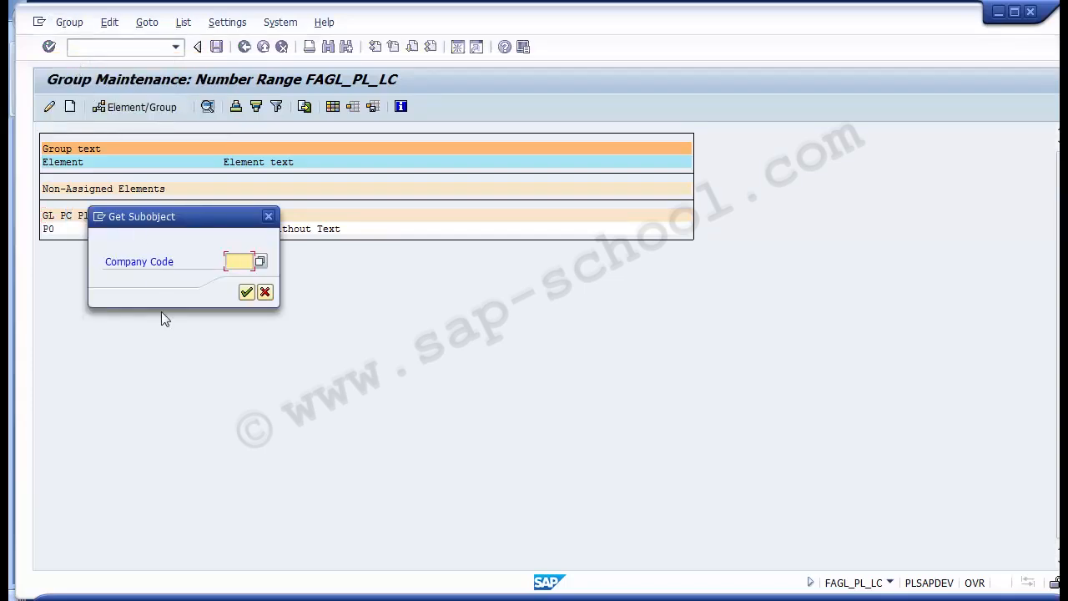
pyautogui.write('10')
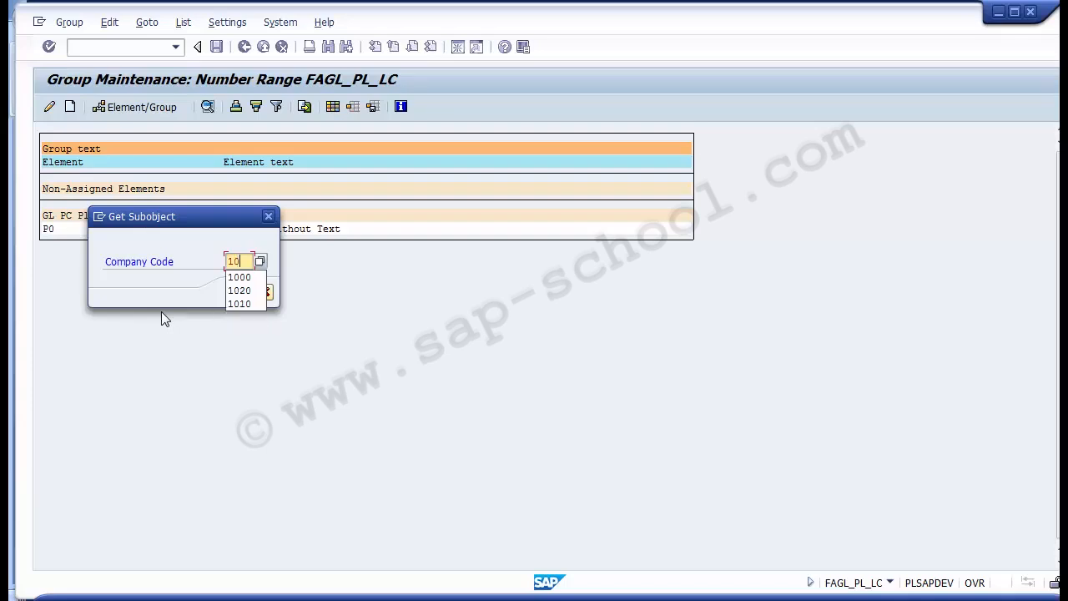
pyautogui.write('00')
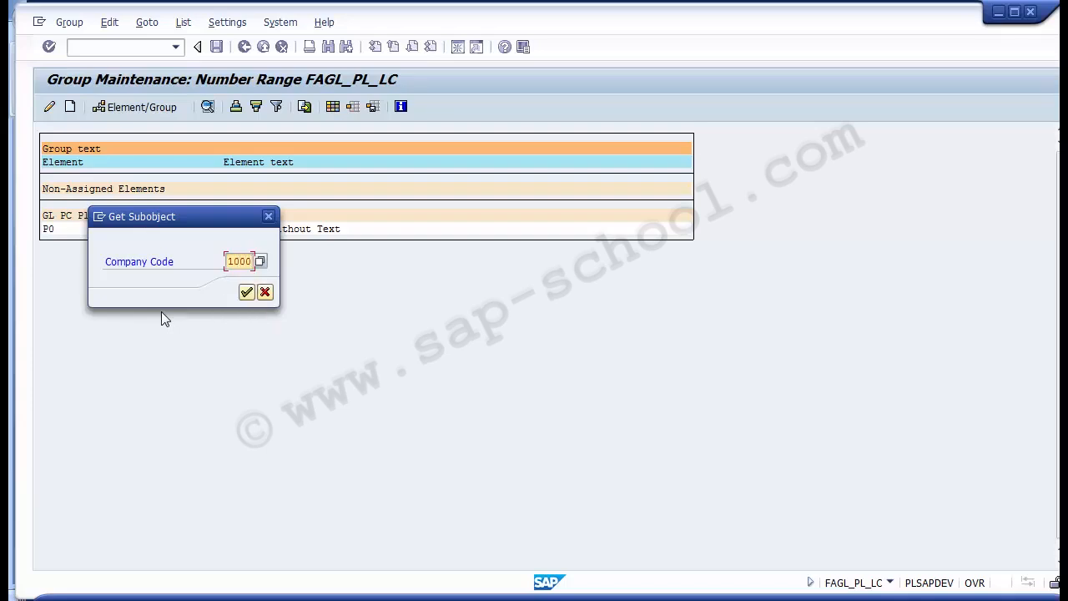
pyautogui.click(246, 292)
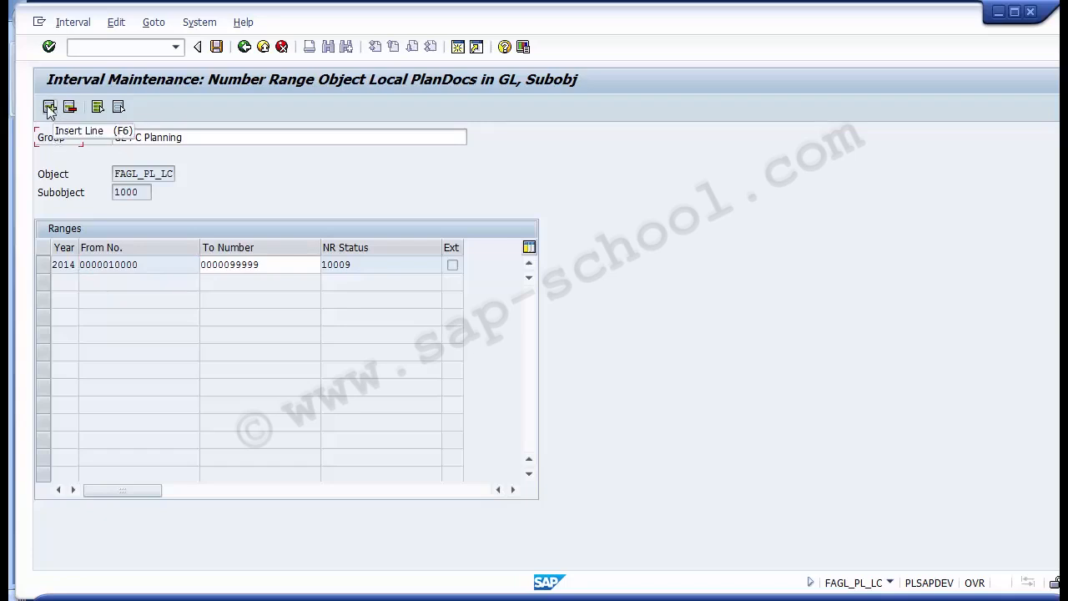
# - Add a number range interval for year 2015 running from 1000000 to 100999999
pyautogui.click(49, 108)
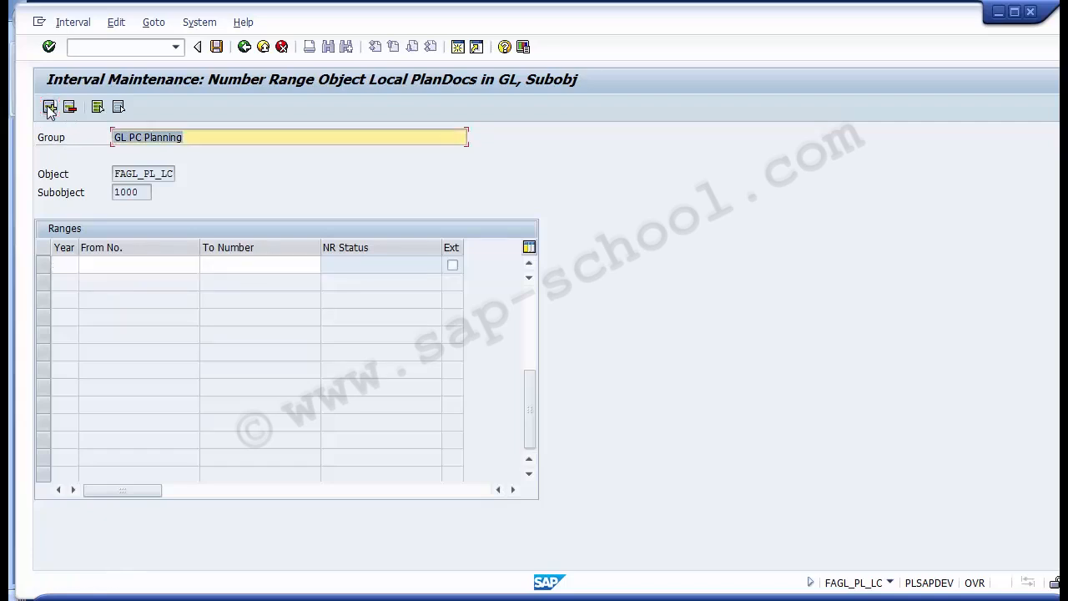
pyautogui.click(67, 265)
pyautogui.click(96, 264)
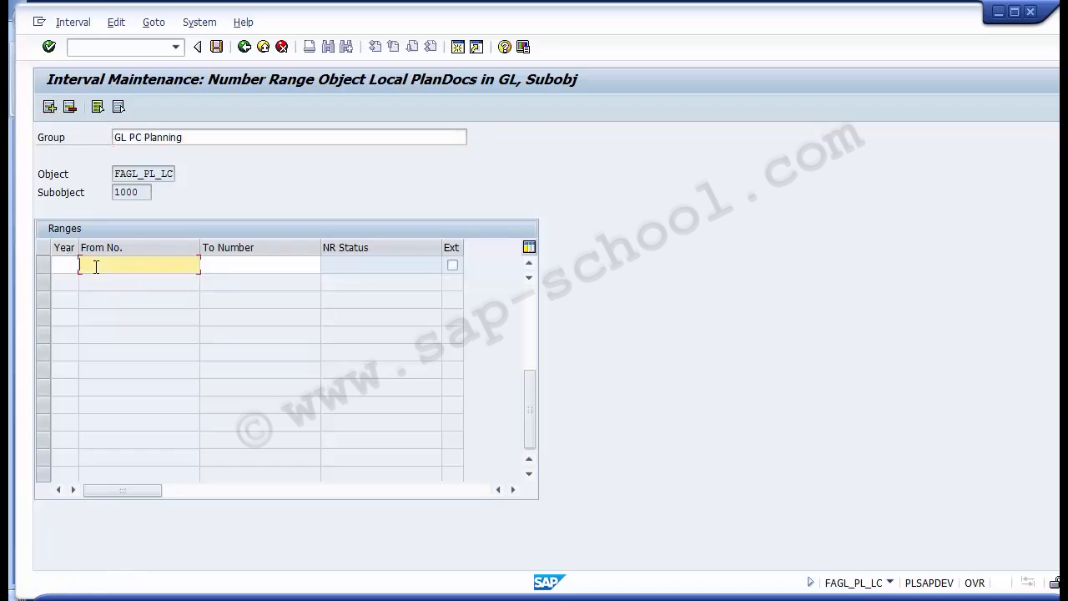
pyautogui.click(205, 264)
pyautogui.click(150, 264)
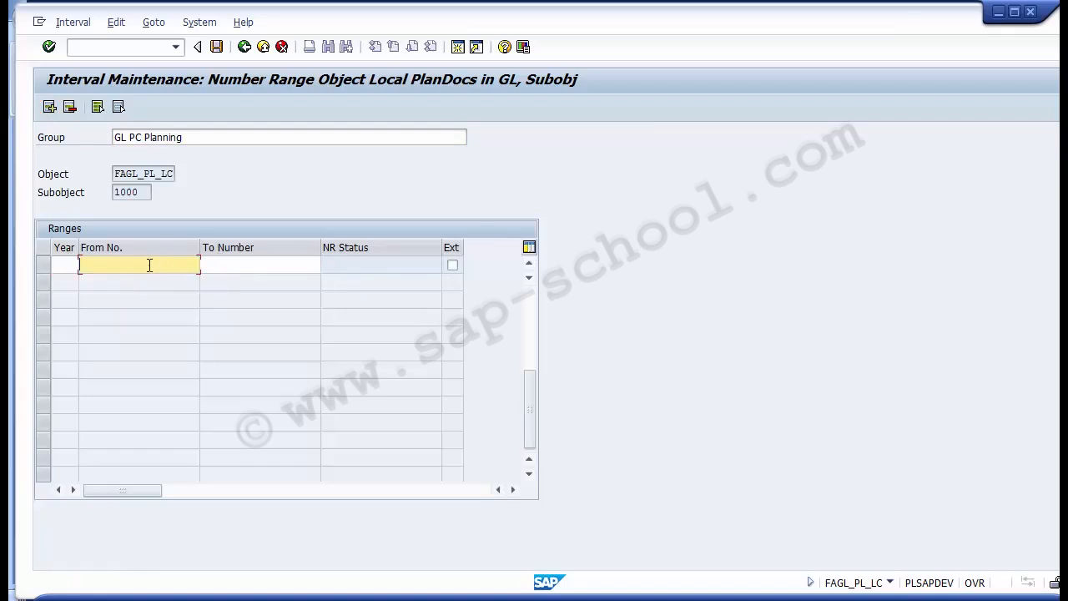
pyautogui.click(61, 266)
pyautogui.write('2015')
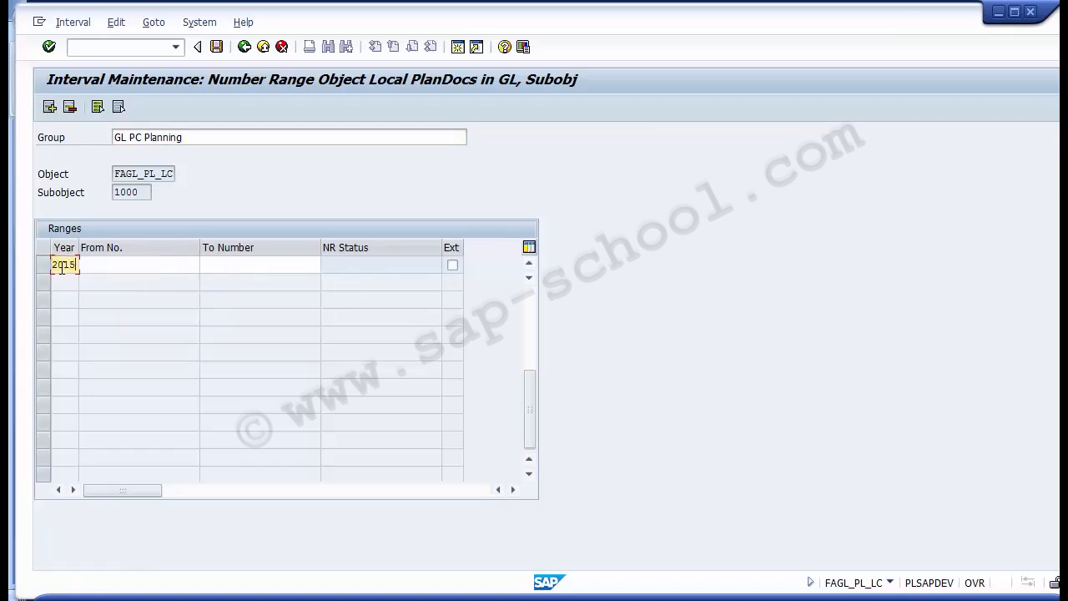
pyautogui.press('Tab')
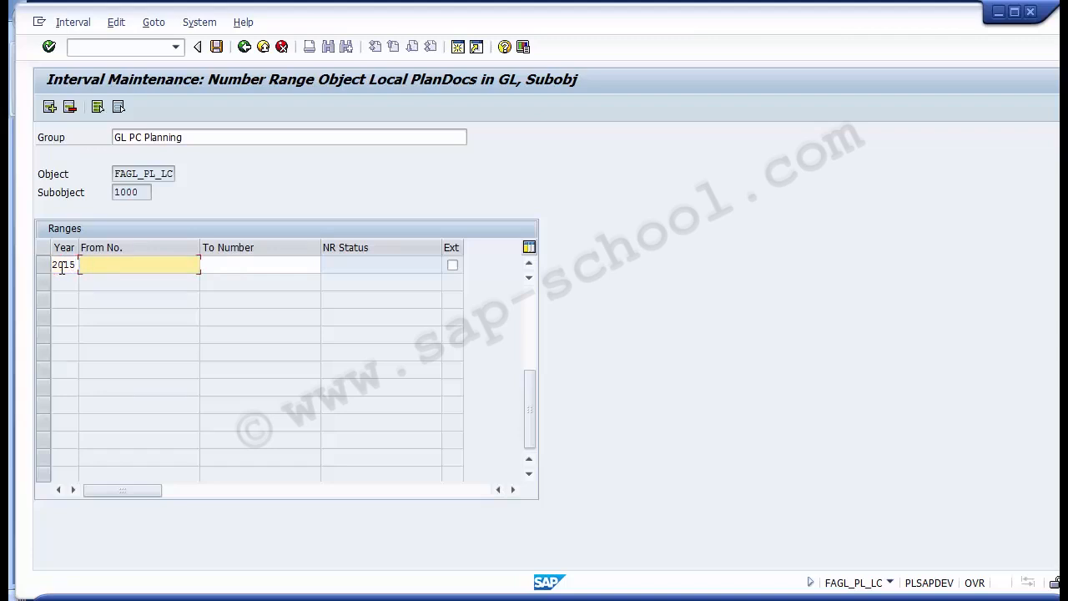
pyautogui.write('1000000')
pyautogui.press('Tab')
pyautogui.write('100')
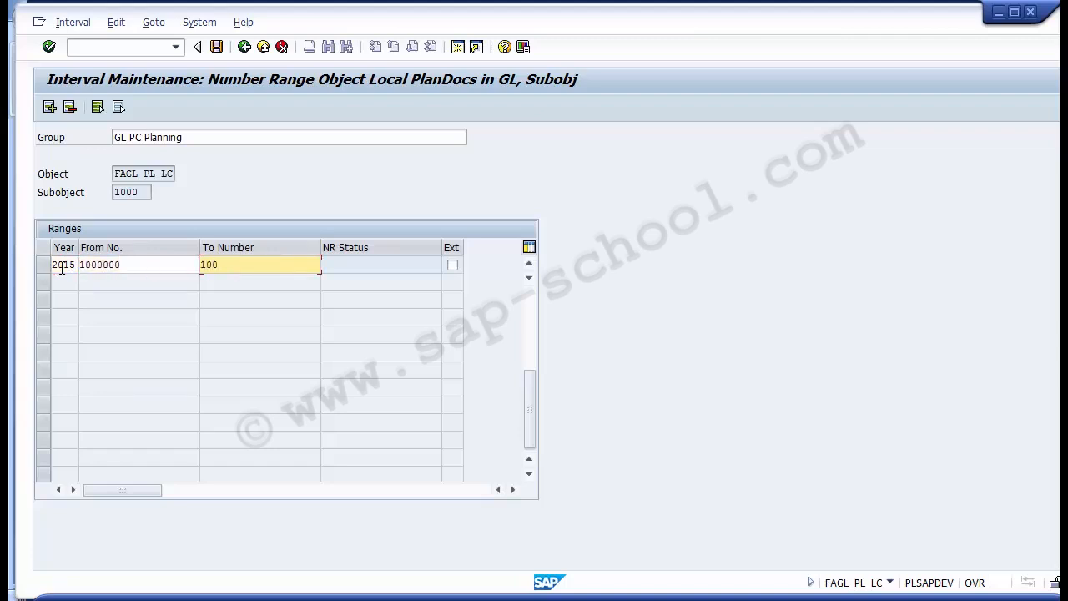
pyautogui.write('999999')
# - Check the limits of the 2015 interval, save it, and acknowledge the number range transport notice
pyautogui.click(131, 264)
pyautogui.click(257, 263)
pyautogui.click(194, 263)
pyautogui.click(208, 263)
pyautogui.click(182, 261)
pyautogui.click(243, 262)
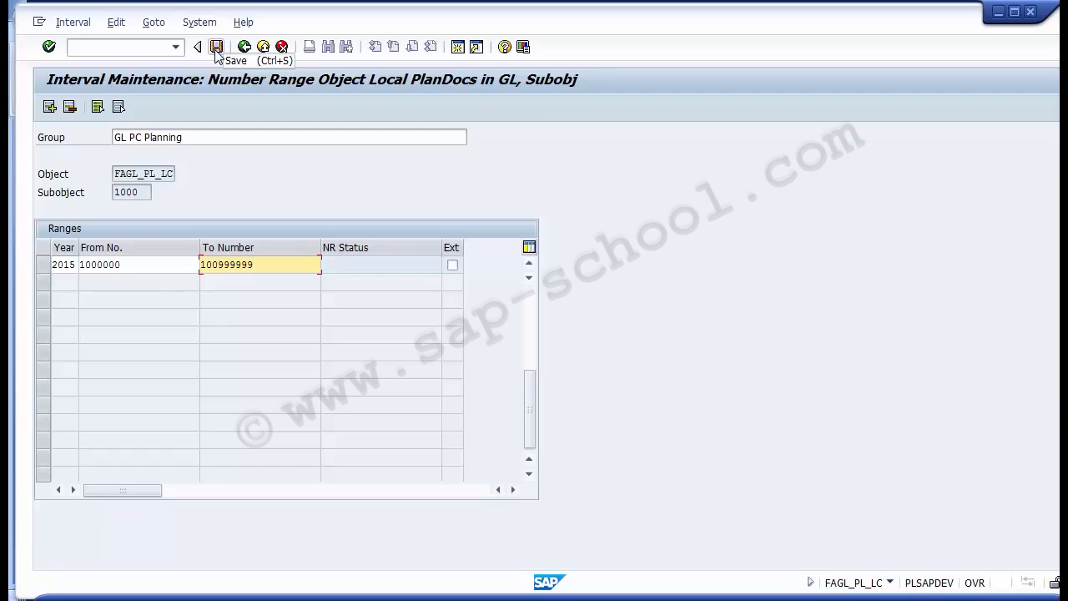
pyautogui.click(217, 47)
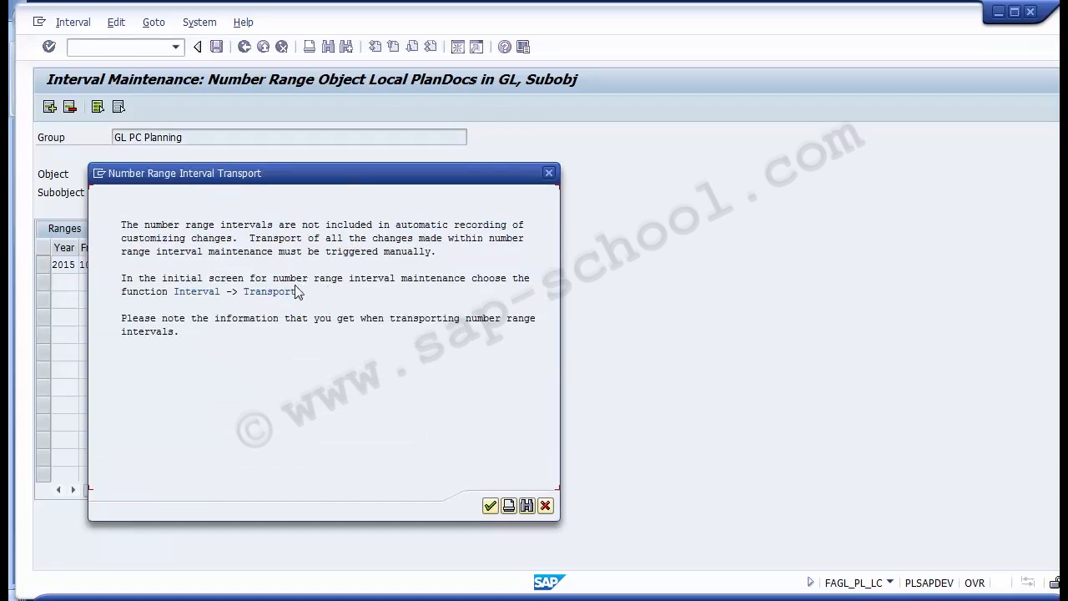
pyautogui.click(489, 506)
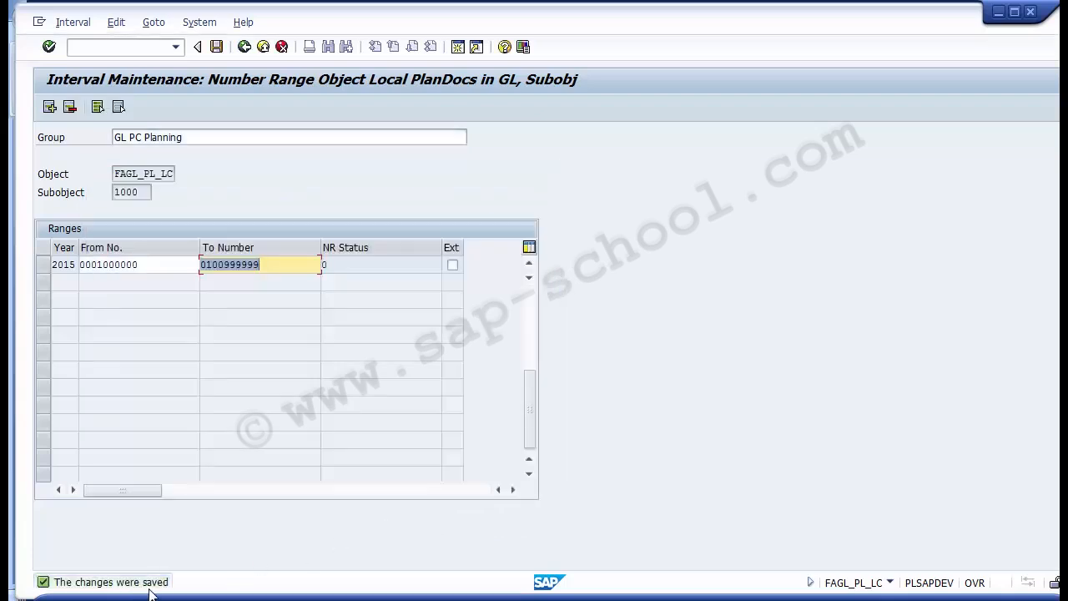
# - Leave the interval, group and range maintenance for local plan documents in the General Ledger
pyautogui.click(244, 48)
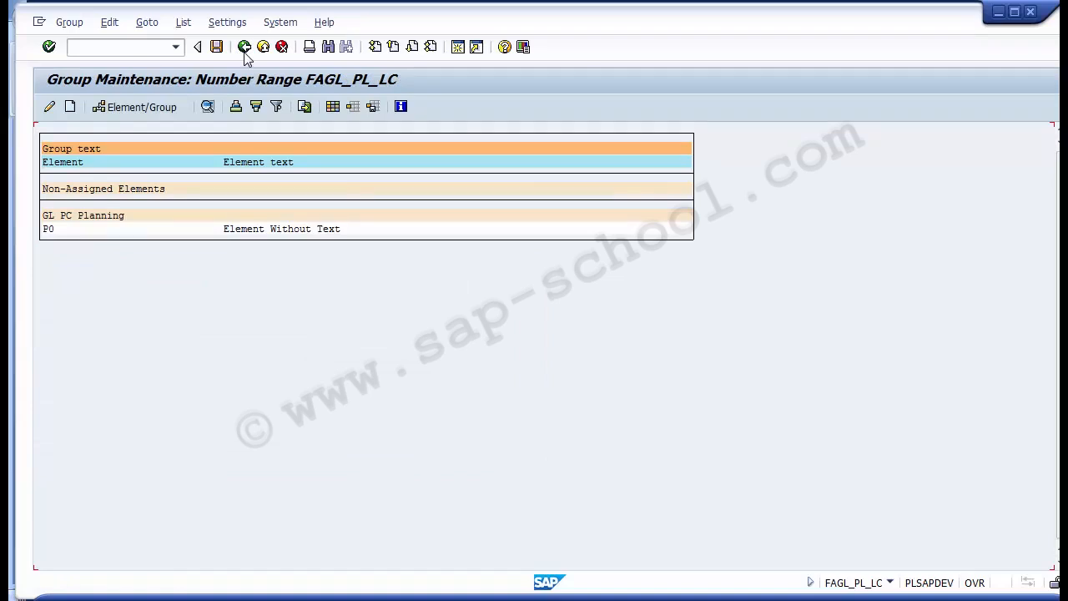
pyautogui.click(244, 48)
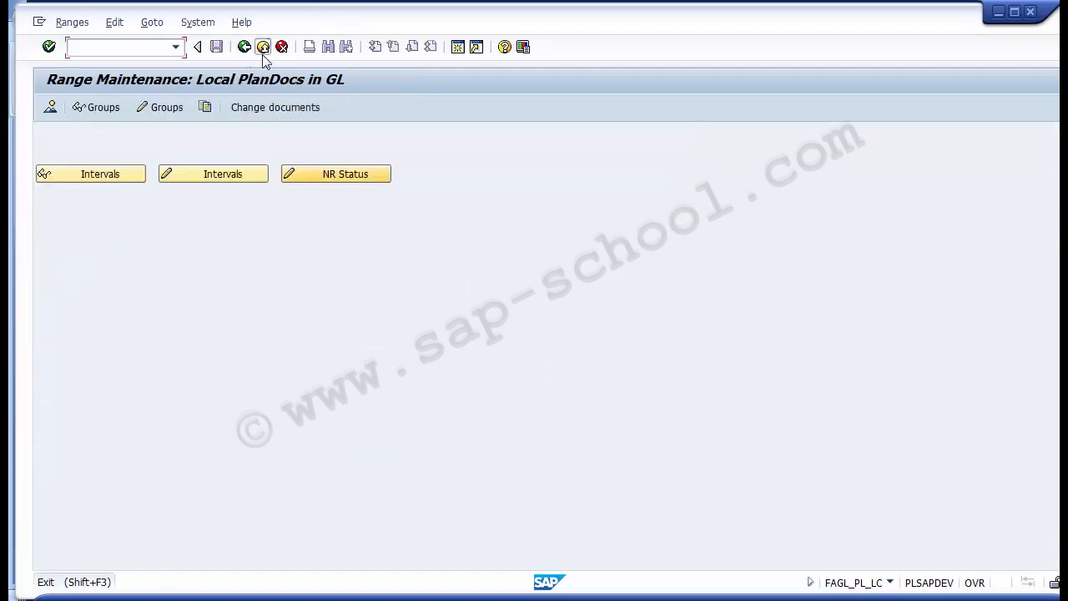
pyautogui.click(263, 47)
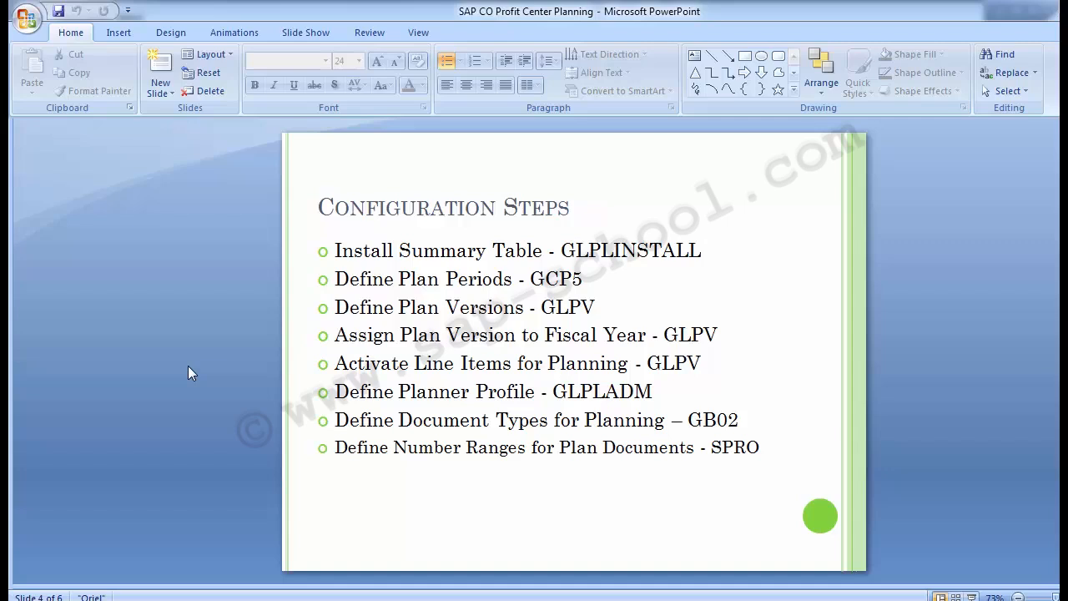
# - Advance the PowerPoint presentation to the Unit Testing slide and read the transaction code for planned values
pyautogui.press('pagedown')
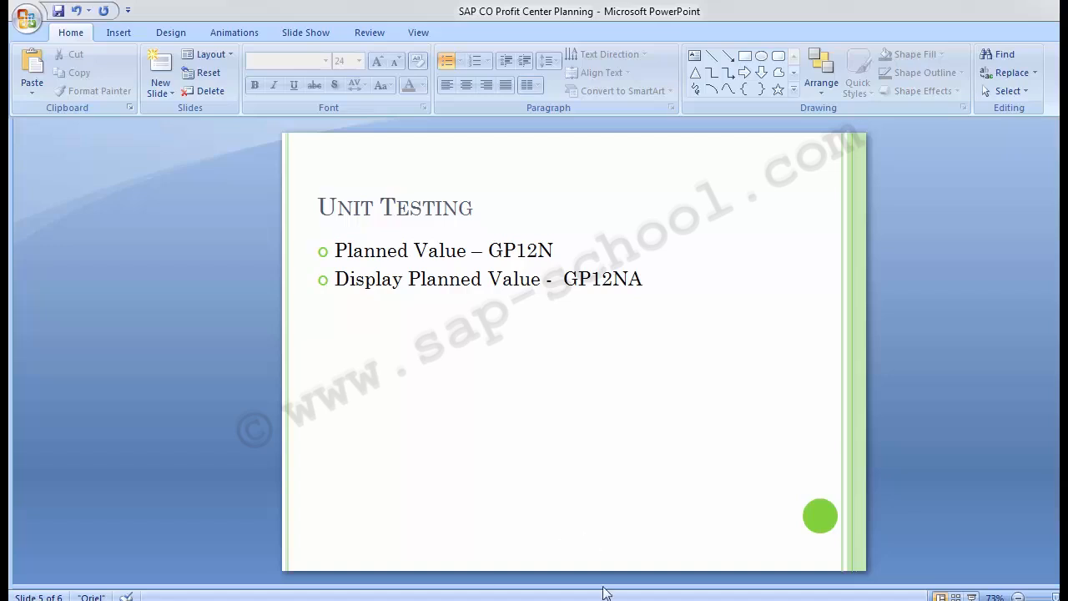
pyautogui.click(338, 247)
pyautogui.moveTo(350, 251); pyautogui.dragTo(554, 251)
pyautogui.click(489, 250)
pyautogui.click(245, 296)
# - Switch to SAP Easy Access and start planned value entry with transaction GP12N
pyautogui.hotkey('alt', 'Tab')
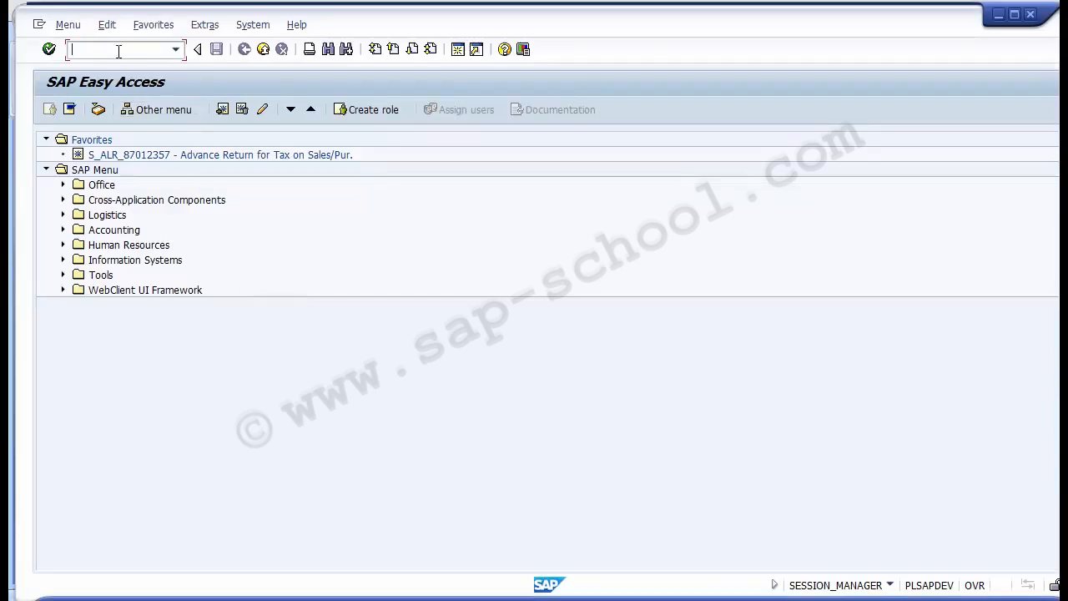
pyautogui.write('GP12N')
pyautogui.press('Return')
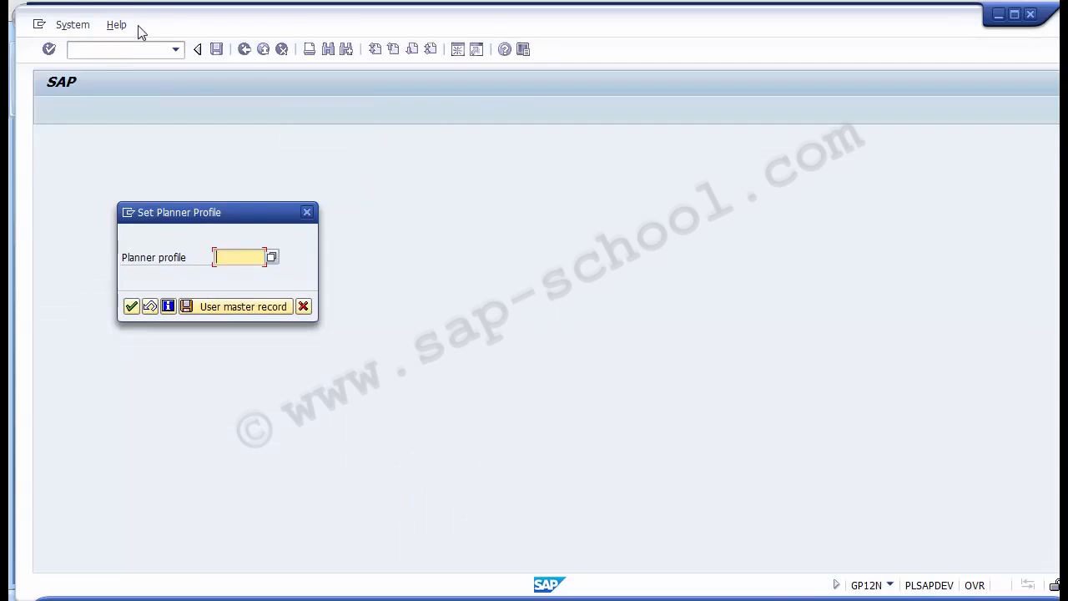
# - Set the planner profile to YSAPFAGL from the list of available profiles and confirm it
pyautogui.click(272, 257)
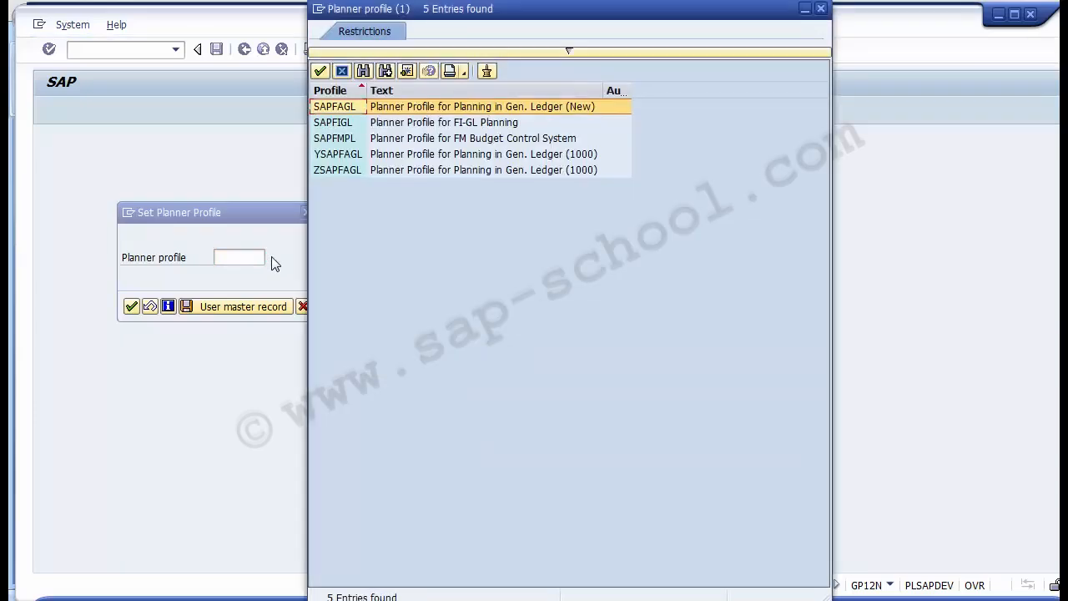
pyautogui.click(330, 90)
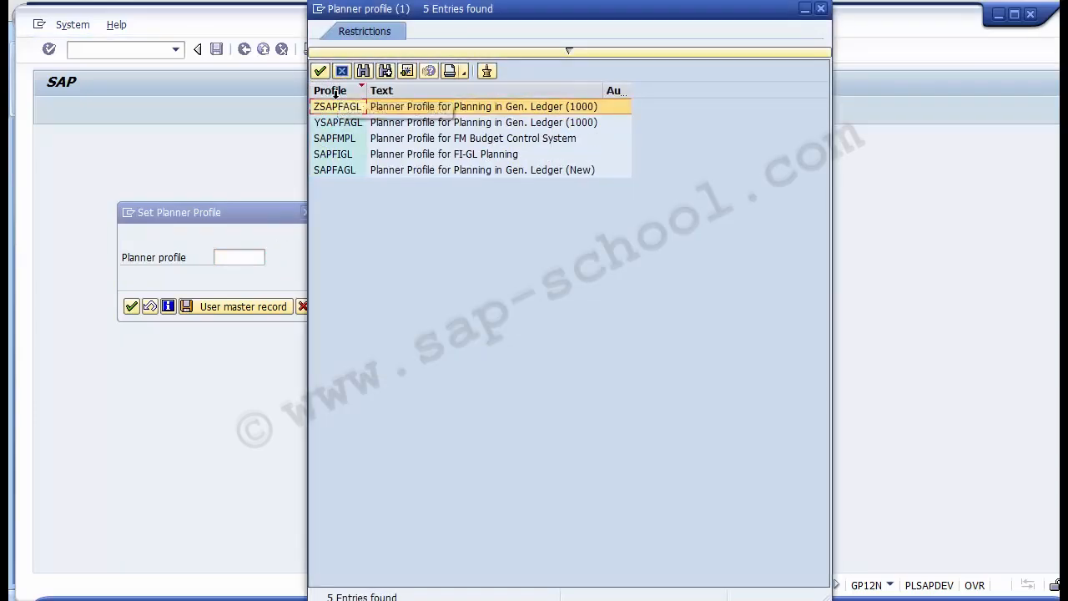
pyautogui.click(331, 91)
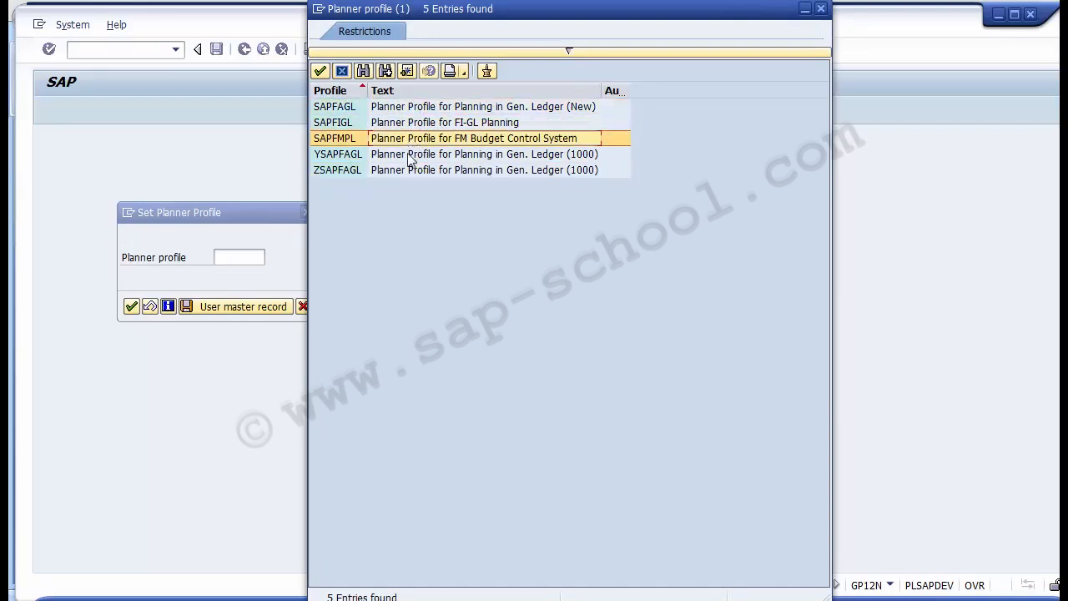
pyautogui.doubleClick(333, 161)
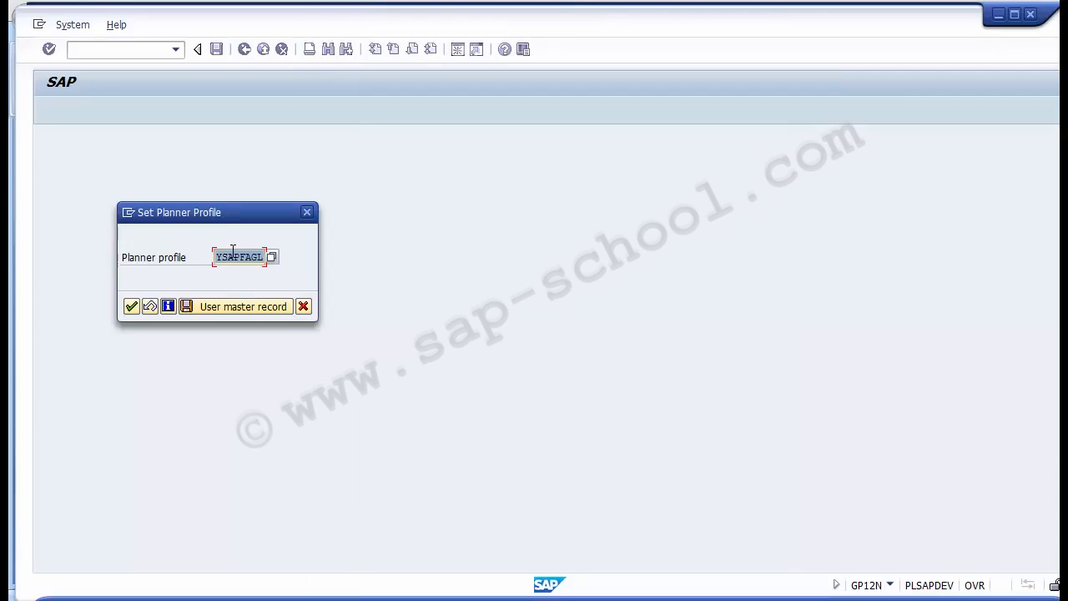
pyautogui.click(131, 307)
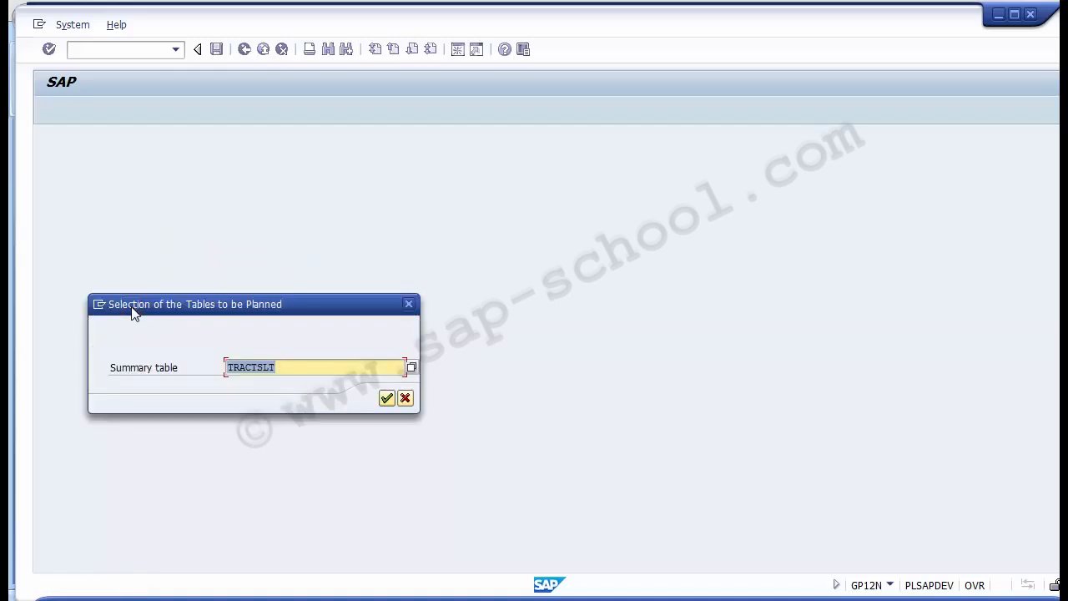
# - Set the summary table to be planned to FAGLFLEXT
pyautogui.moveTo(134, 311); pyautogui.dragTo(208, 235)
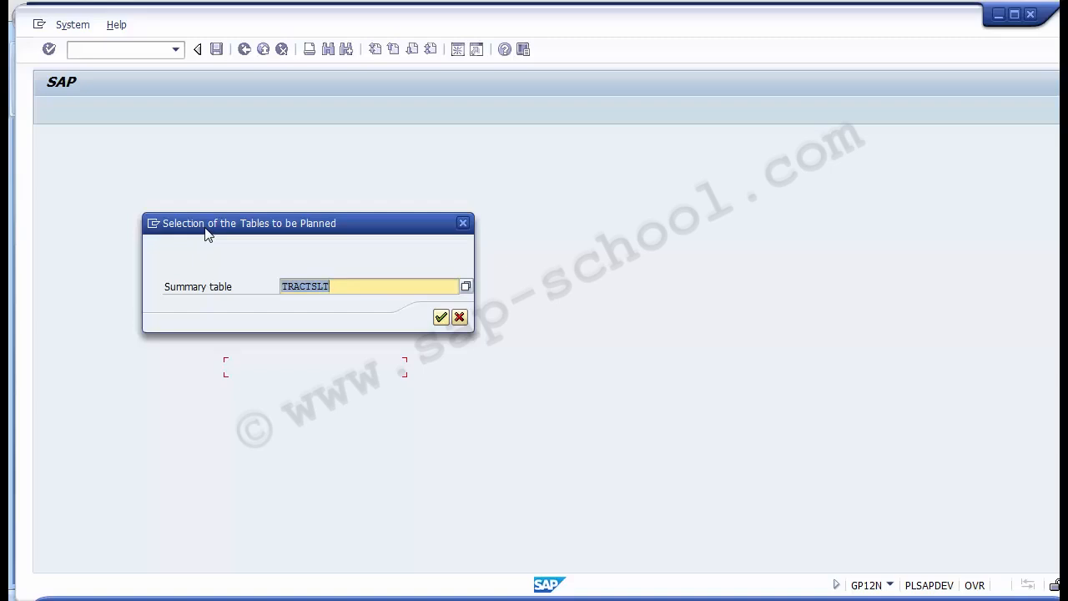
pyautogui.press('BackSpace')
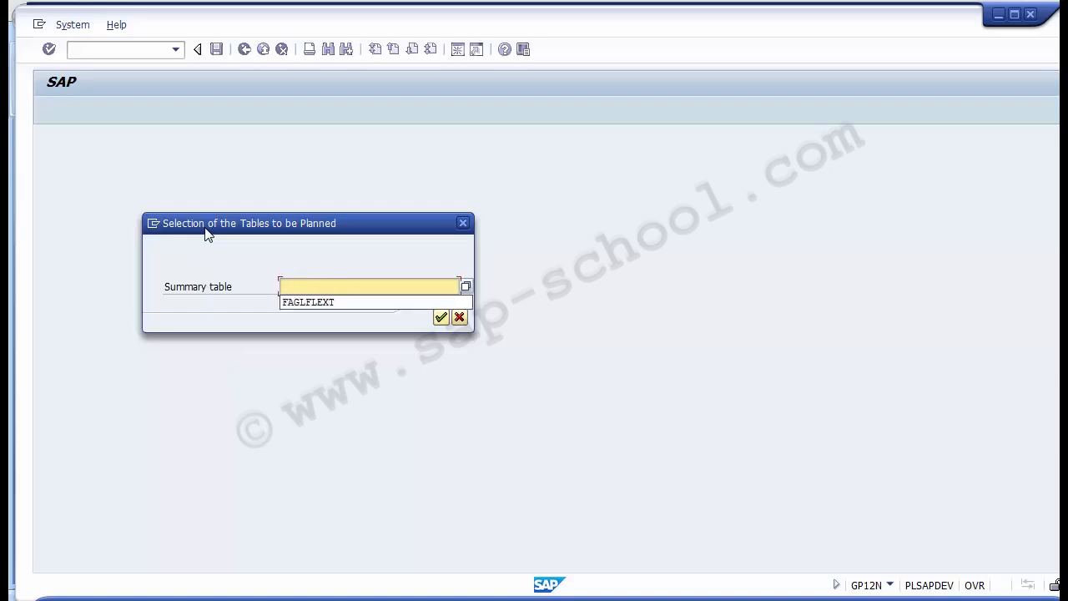
pyautogui.press('Down')
pyautogui.press('Return')
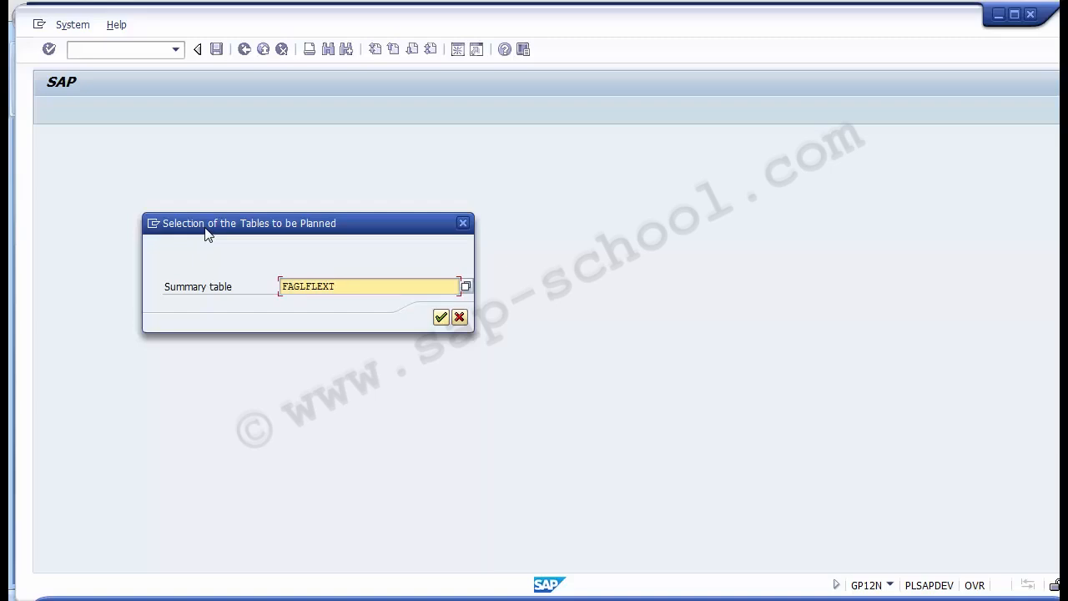
pyautogui.moveTo(351, 284); pyautogui.dragTo(281, 288)
pyautogui.click(282, 289)
pyautogui.moveTo(338, 287)
pyautogui.mouseDown()
pyautogui.moveTo(282, 287)
pyautogui.moveTo(350, 284)
pyautogui.mouseUp()
# - Look through the available summary tables, select FAGLFLEXT (General Ledger: Totals) and confirm the table selection
pyautogui.click(465, 288)
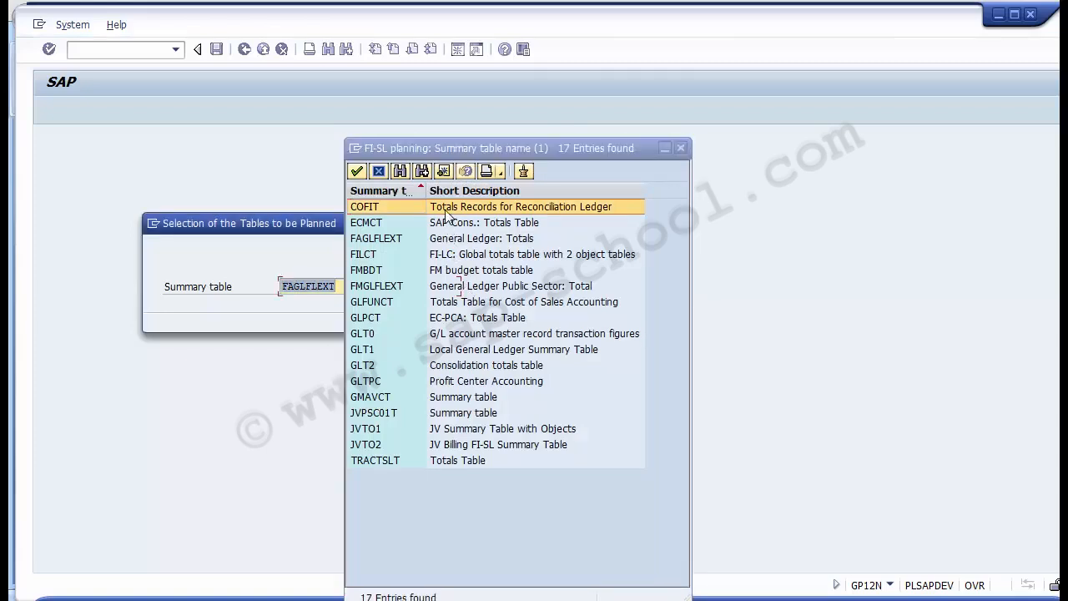
pyautogui.press('Down')
pyautogui.press('Down')
pyautogui.press('Down')
pyautogui.press('Down')
pyautogui.press('Down')
pyautogui.press('Down')
pyautogui.press('Down')
pyautogui.press('Down')
pyautogui.press('Down')
pyautogui.press('Down')
pyautogui.press('Down')
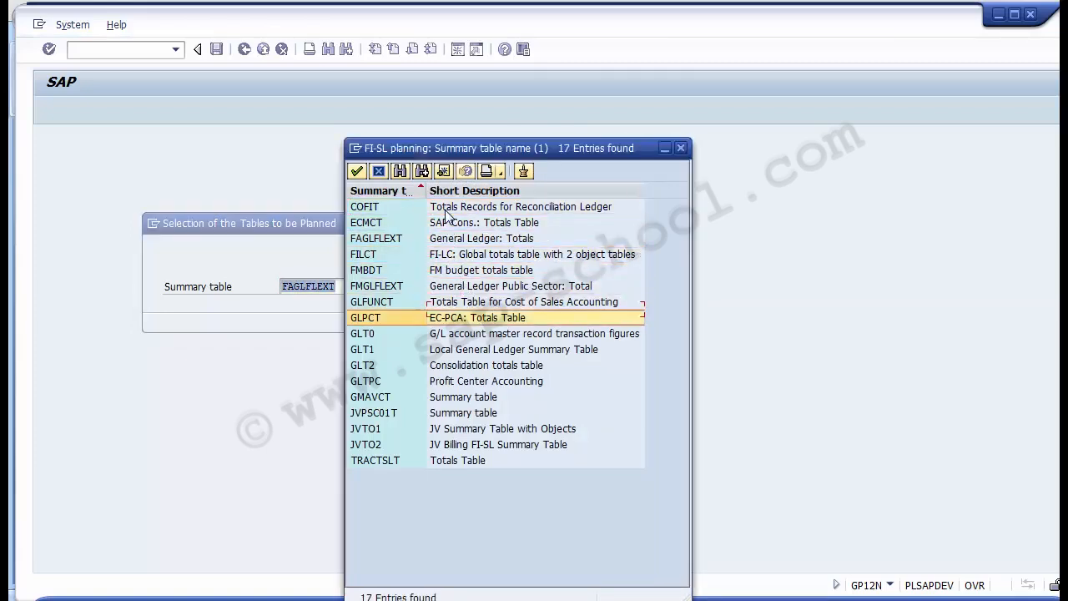
pyautogui.press('Up')
pyautogui.press('Up')
pyautogui.press('Up')
pyautogui.press('Up')
pyautogui.press('Up')
pyautogui.press('Up')
pyautogui.press('Up')
pyautogui.press('Up')
pyautogui.press('Up')
pyautogui.press('Up')
pyautogui.press('Up')
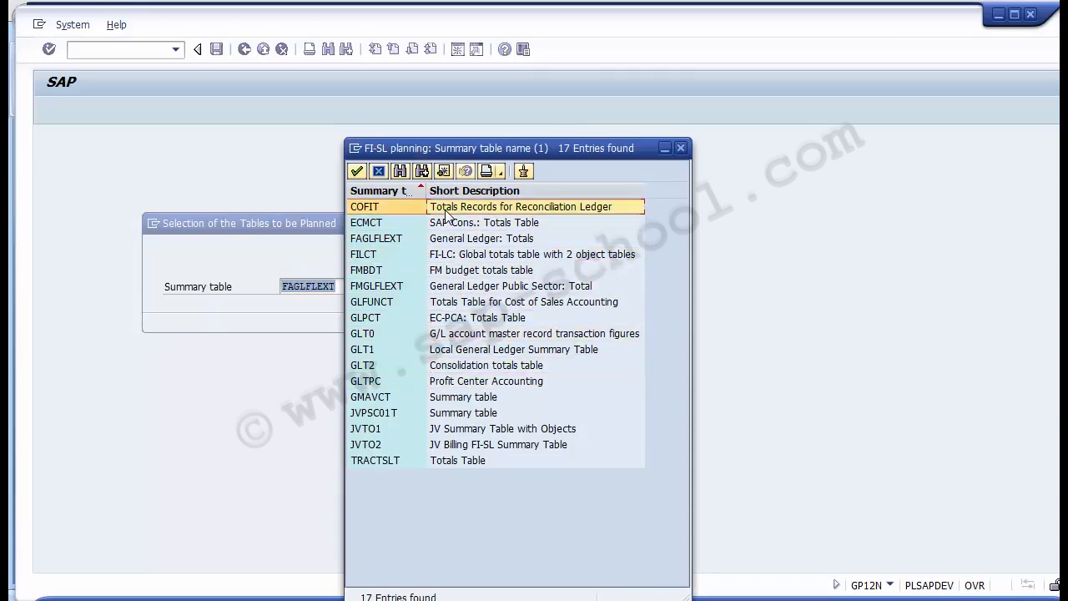
pyautogui.press('Down')
pyautogui.press('Down')
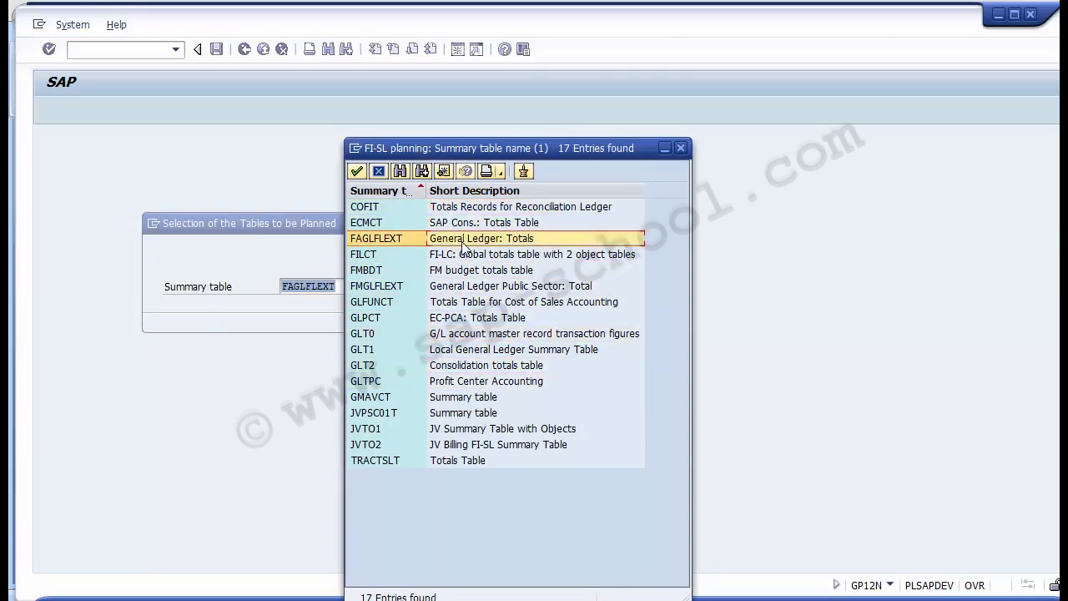
pyautogui.doubleClick(385, 240)
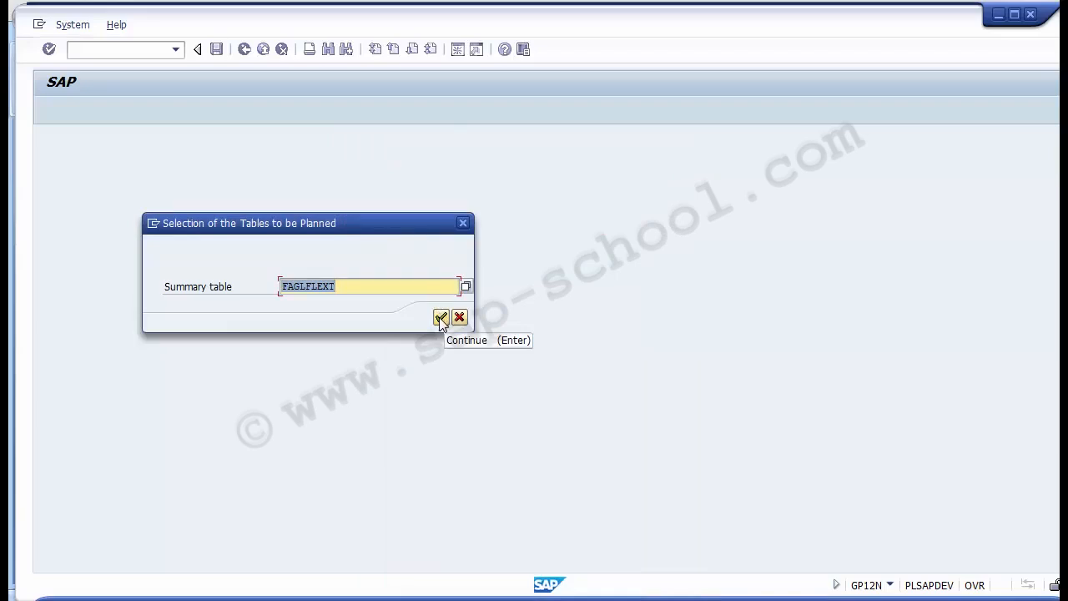
pyautogui.click(440, 318)
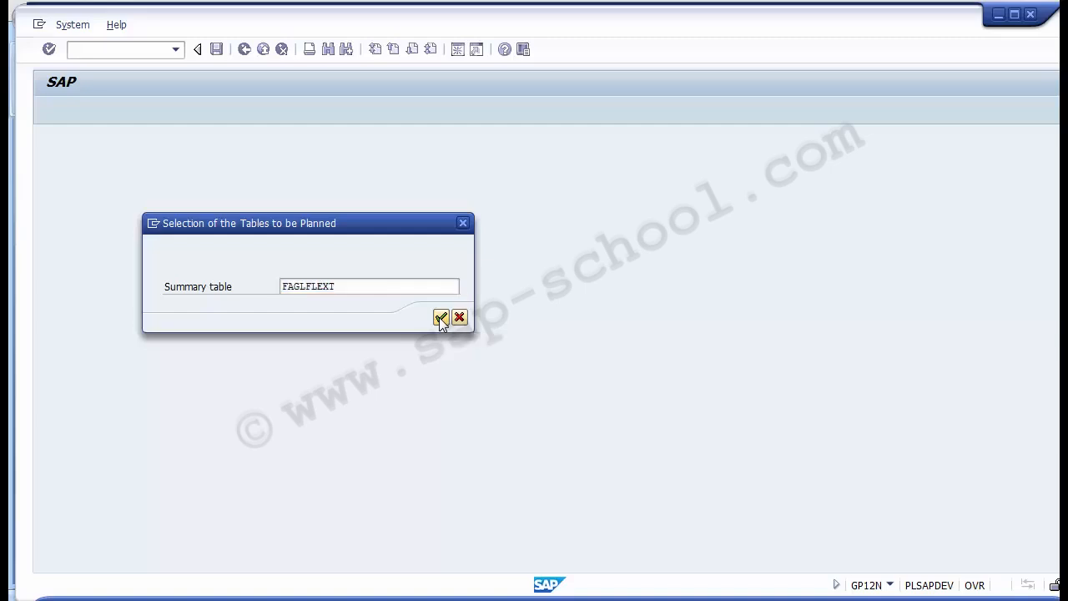
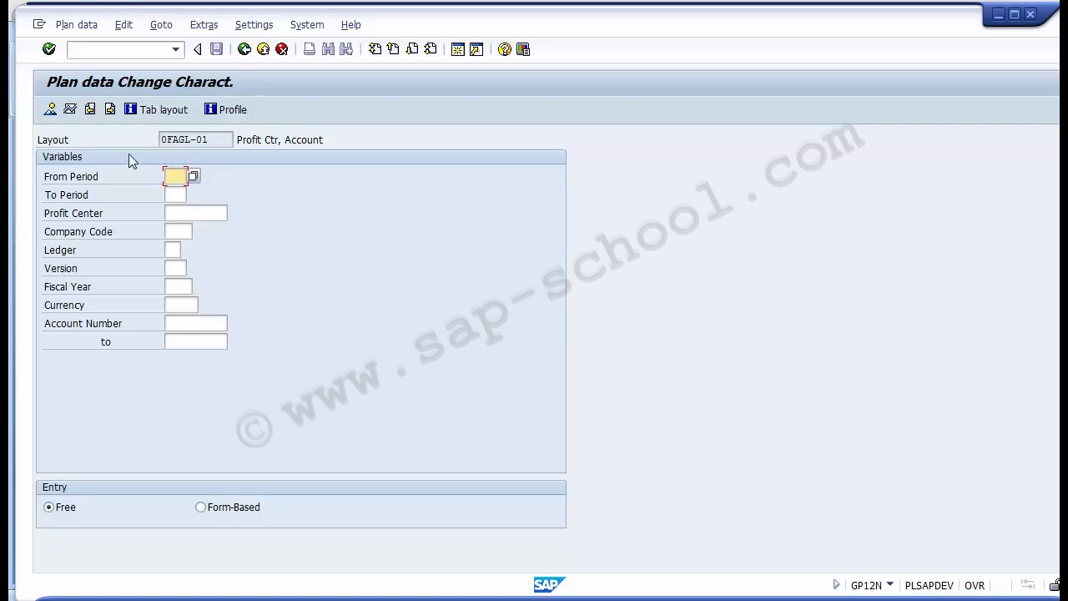
# - Set the planning period range from period 1 to period 12
pyautogui.click(83, 177)
pyautogui.click(173, 176)
pyautogui.write('1')
pyautogui.press('Tab')
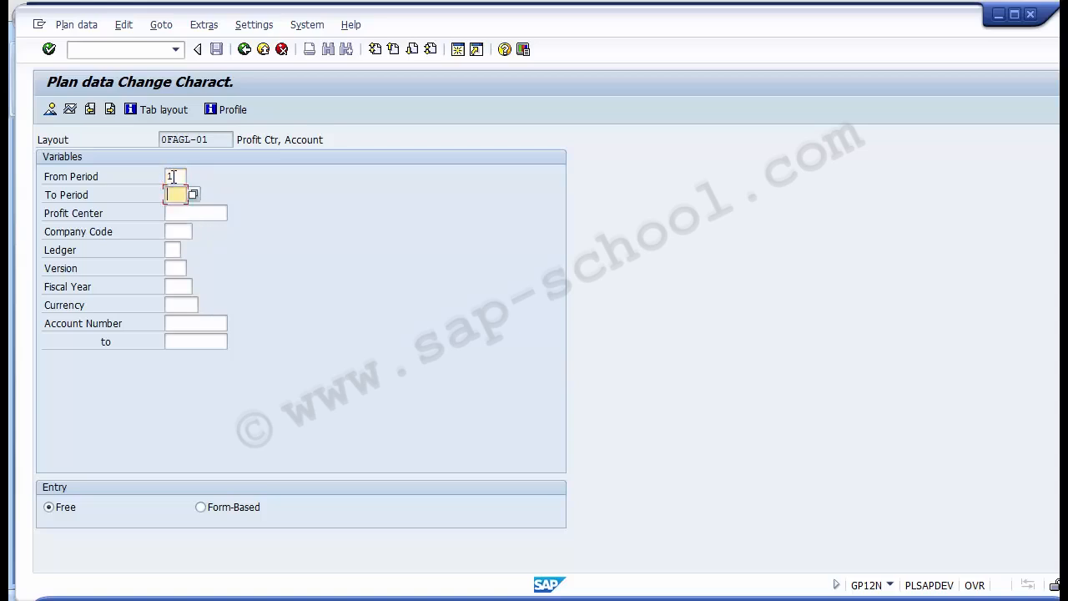
pyautogui.write('3')
pyautogui.click(172, 176)
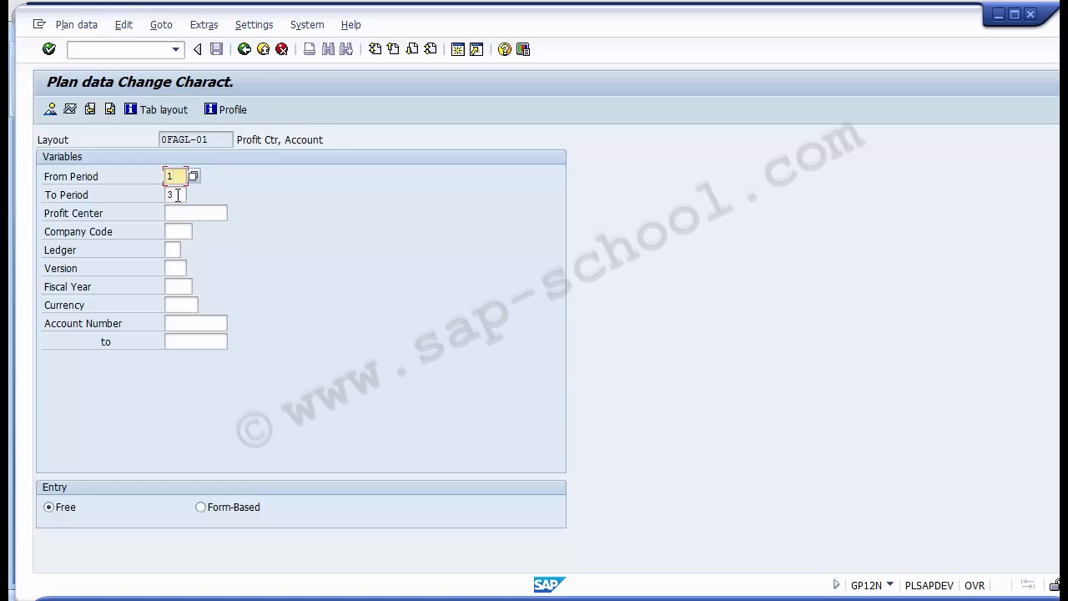
pyautogui.click(177, 195)
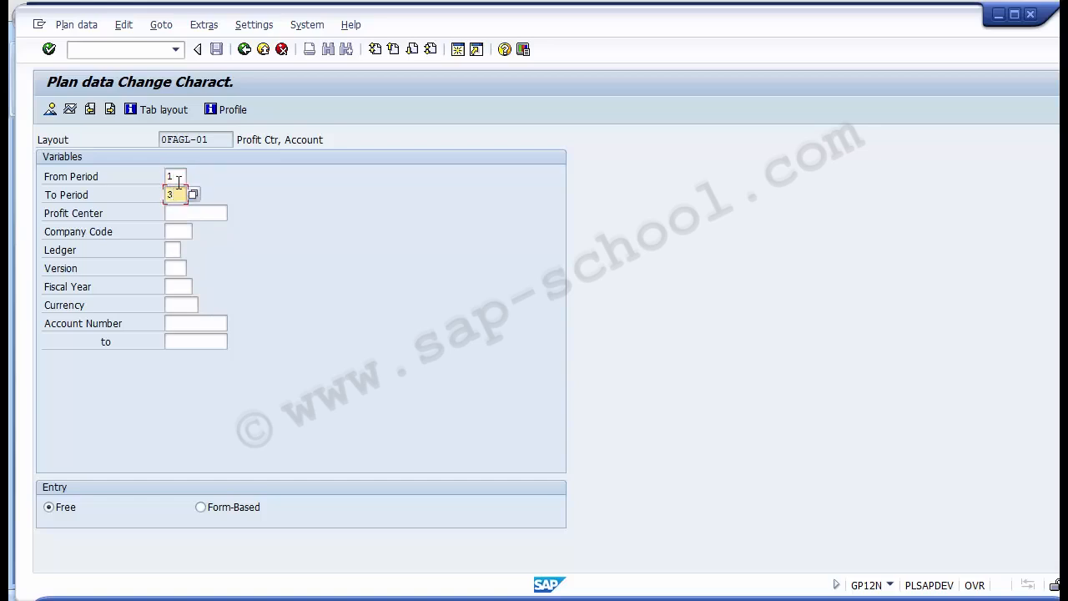
pyautogui.press('BackSpace')
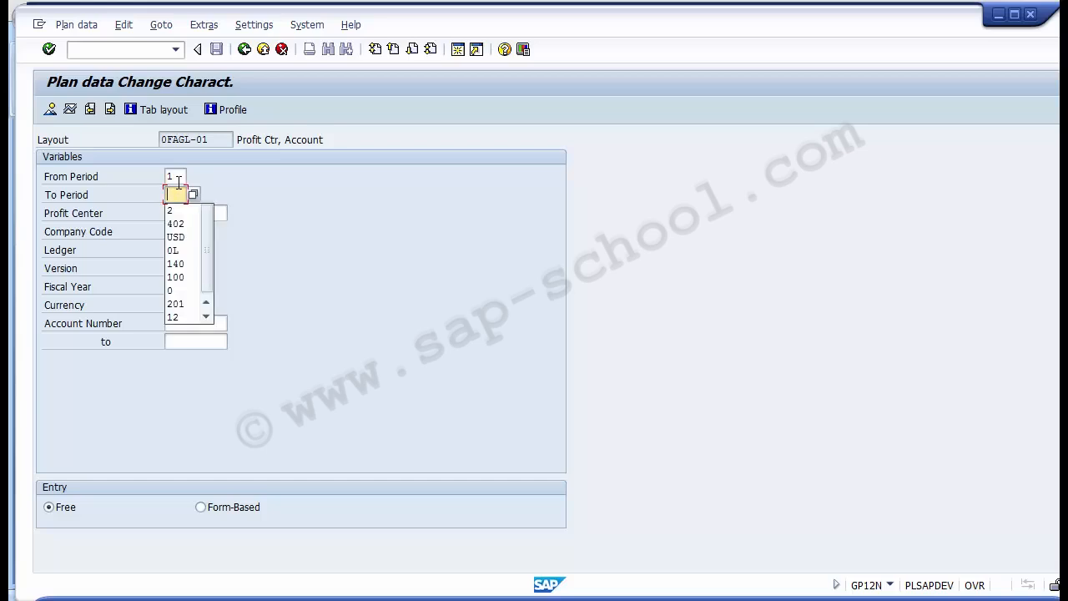
pyautogui.write('12')
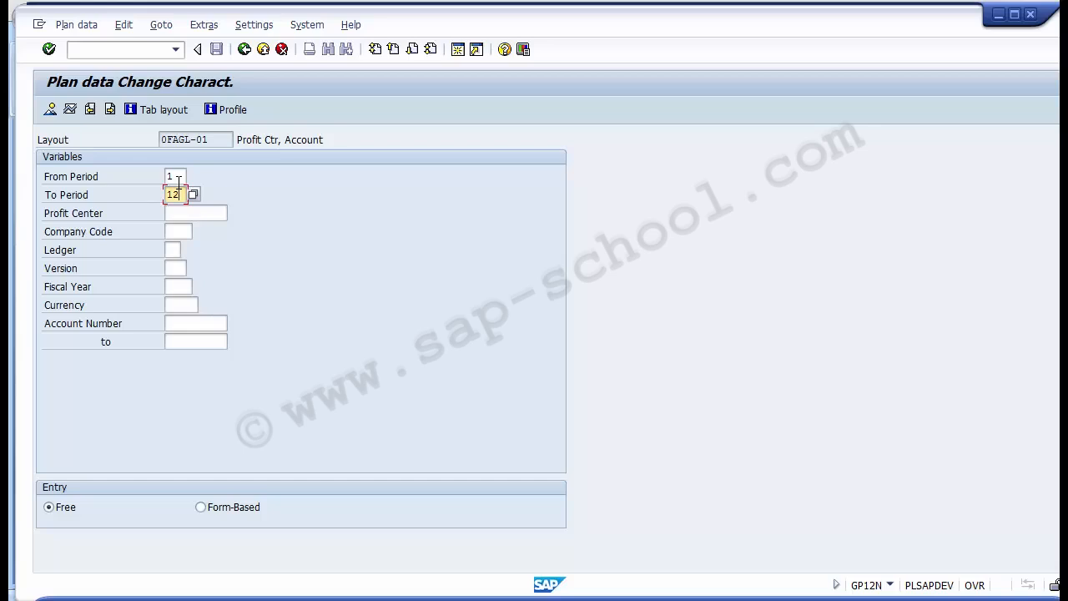
# - Change the end period to 3 and back to 12
pyautogui.press('BackSpace')
pyautogui.press('BackSpace')
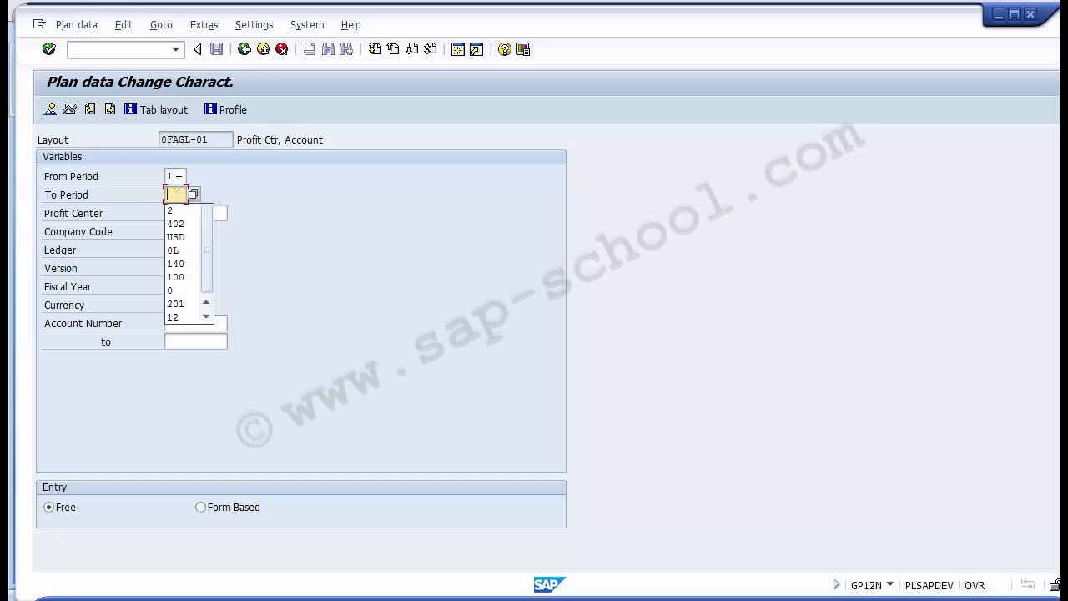
pyautogui.write('3')
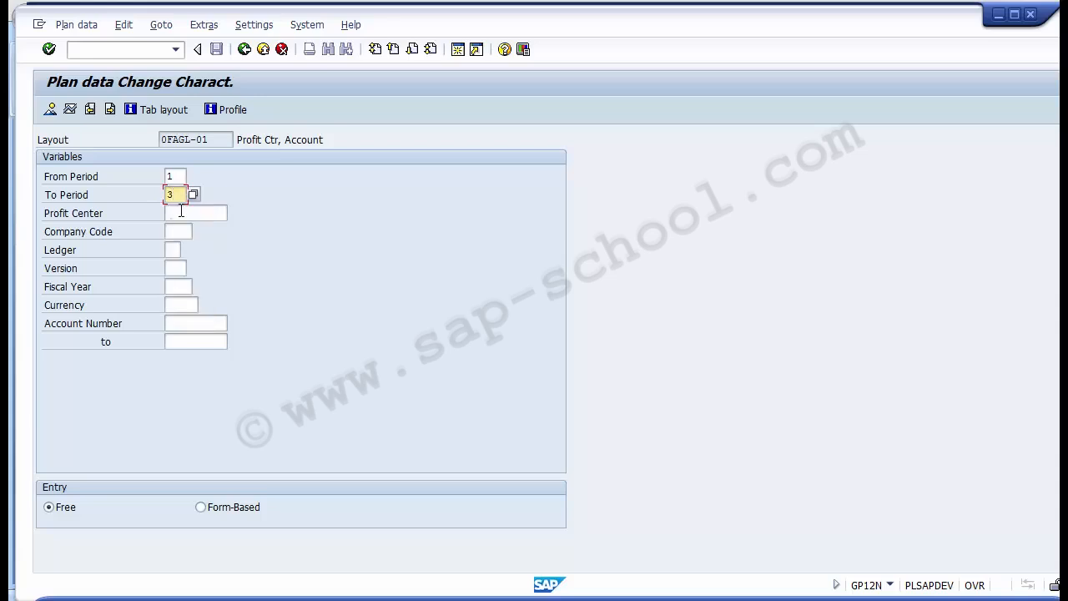
pyautogui.press('BackSpace')
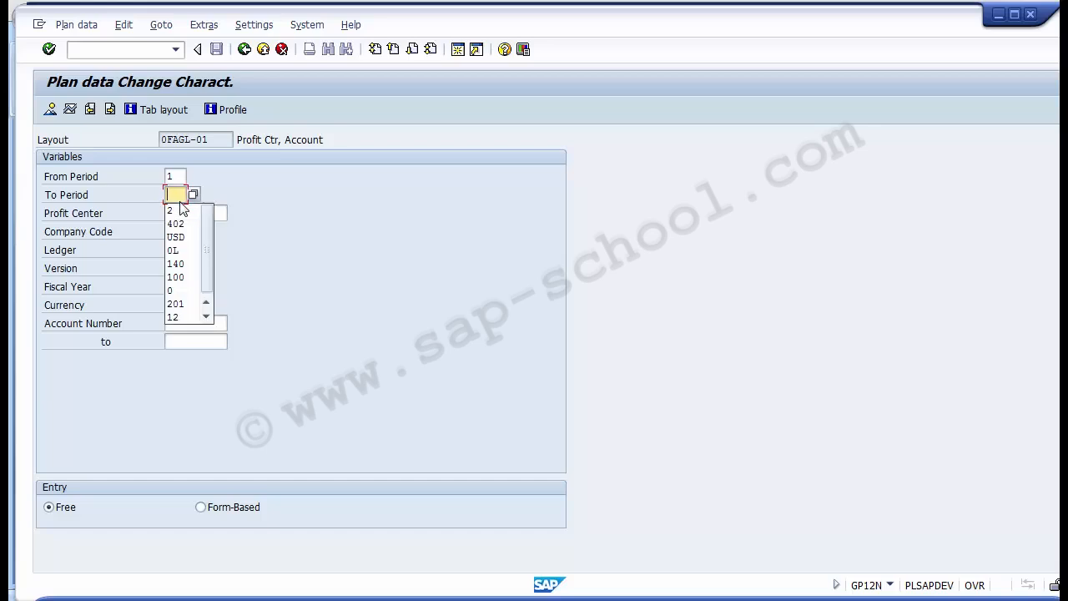
pyautogui.write('12')
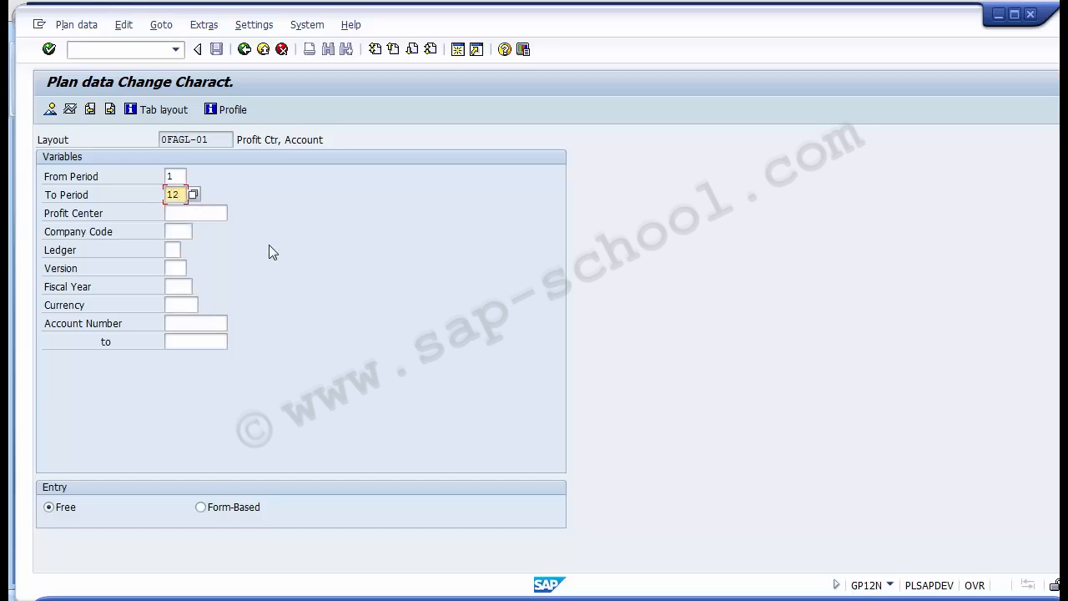
# - Search the profit centers by controlling area 1000 for the Profit Center variable
pyautogui.click(199, 214)
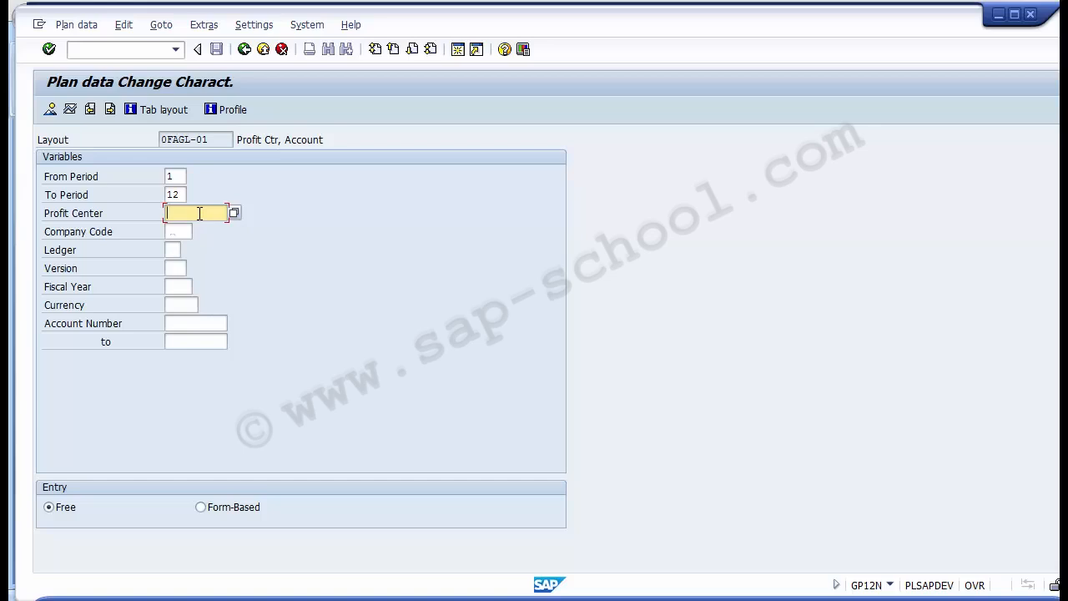
pyautogui.press('F4')
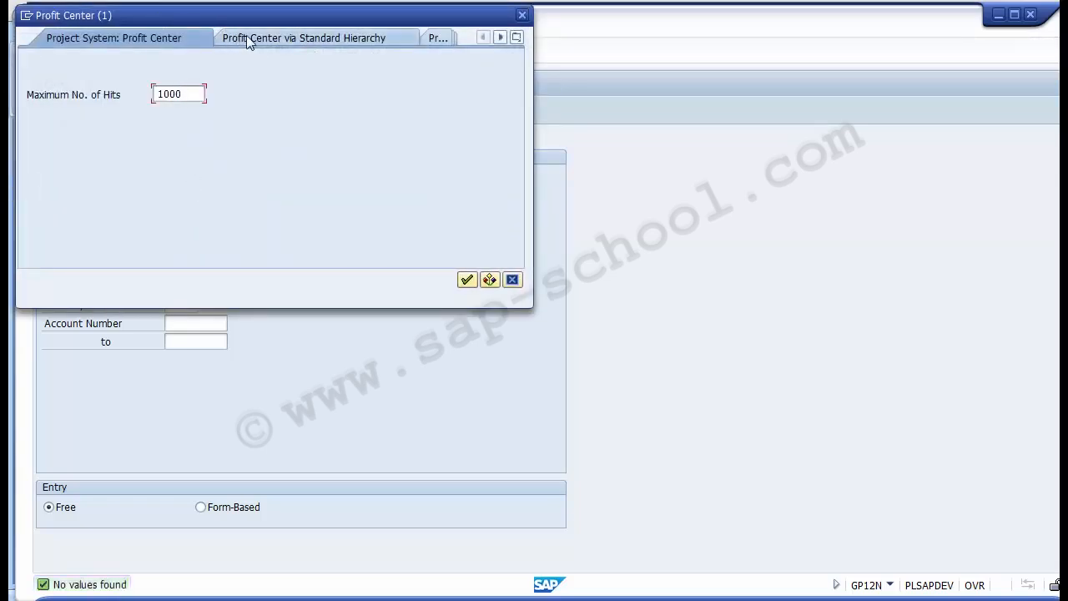
pyautogui.click(498, 40)
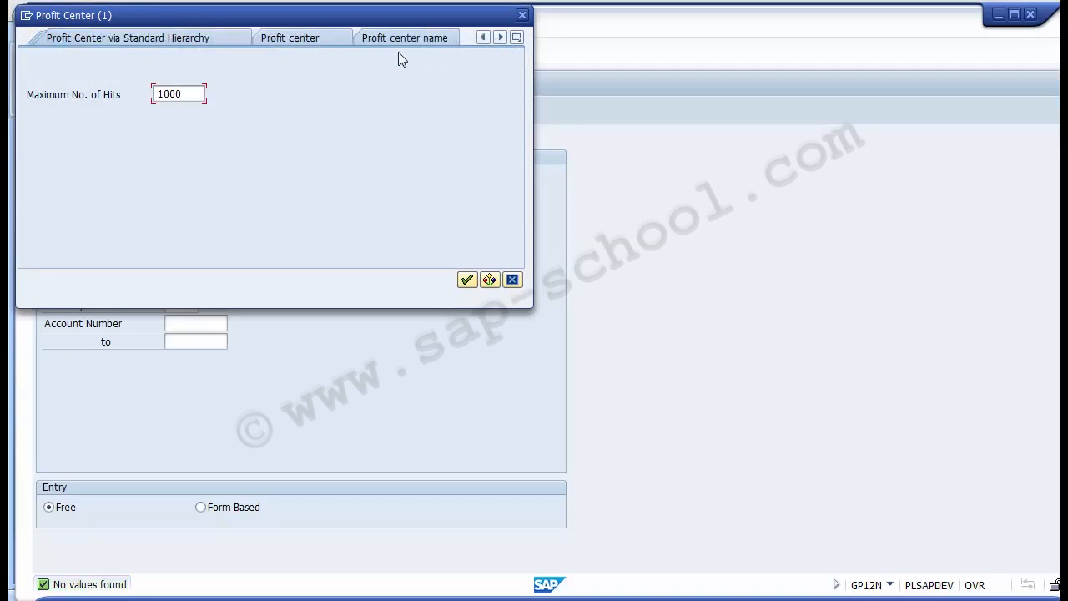
pyautogui.click(303, 40)
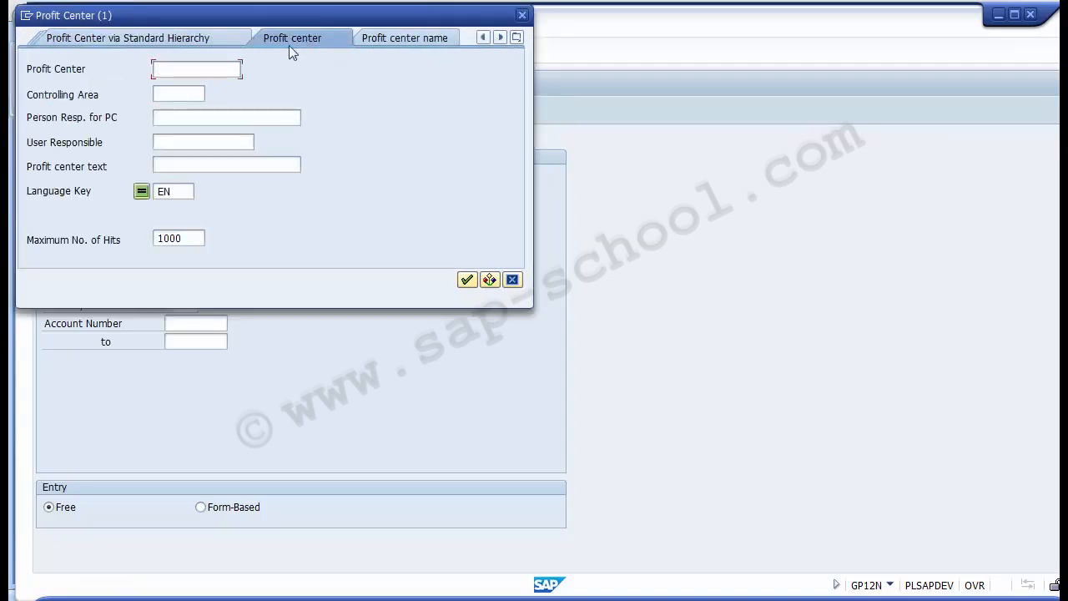
pyautogui.click(194, 95)
pyautogui.write('1000')
pyautogui.press('Return')
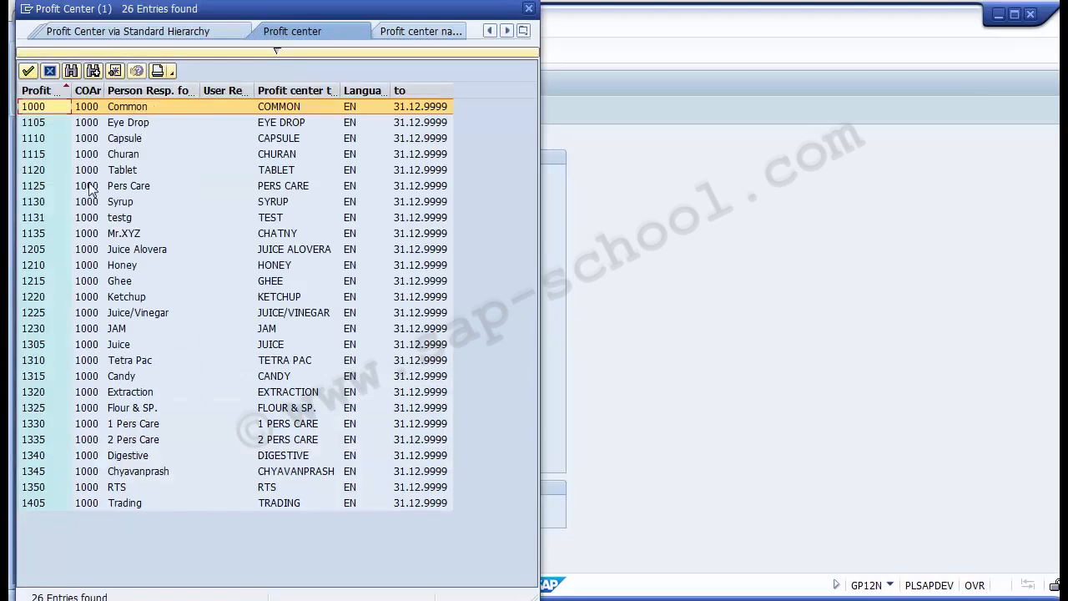
# - Look through the found profit centers and choose 1000 (Common) as the profit center to plan
pyautogui.press('Right')
pyautogui.press('Right')
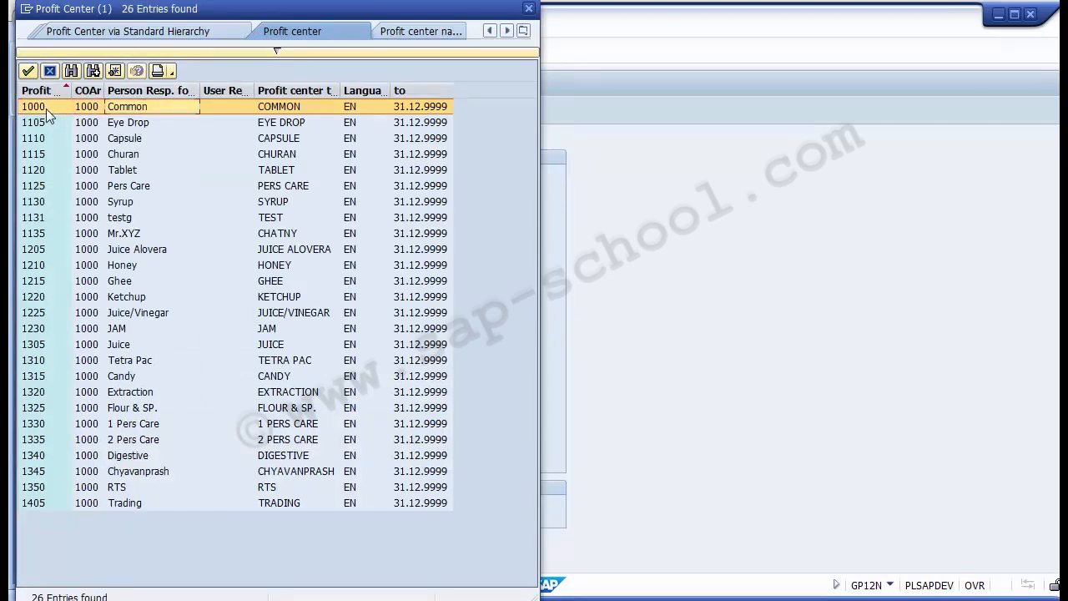
pyautogui.press('Down')
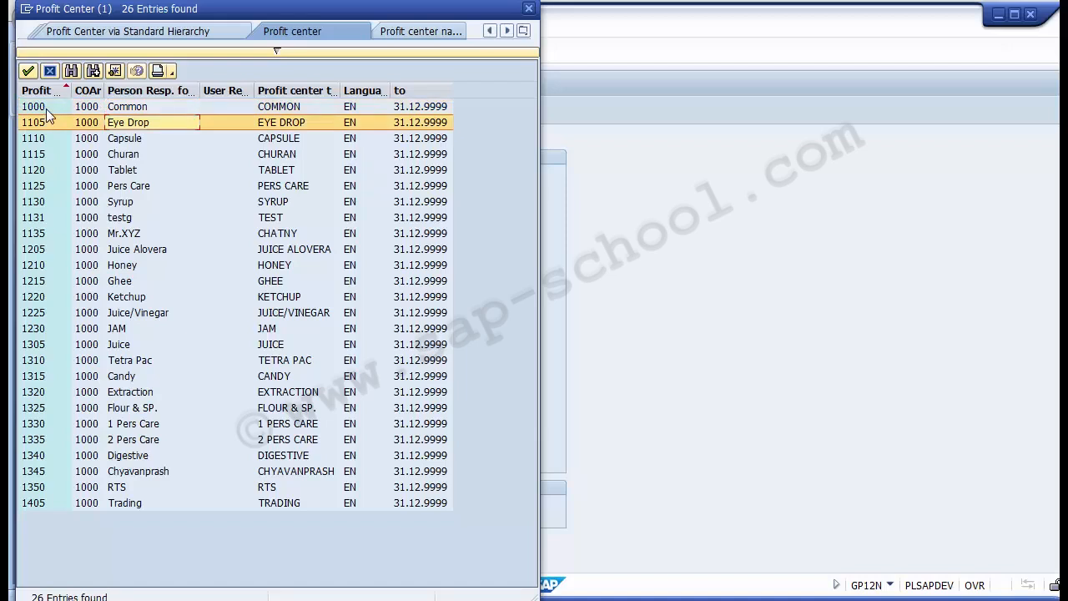
pyautogui.press('Down')
pyautogui.press('Down')
pyautogui.press('Down')
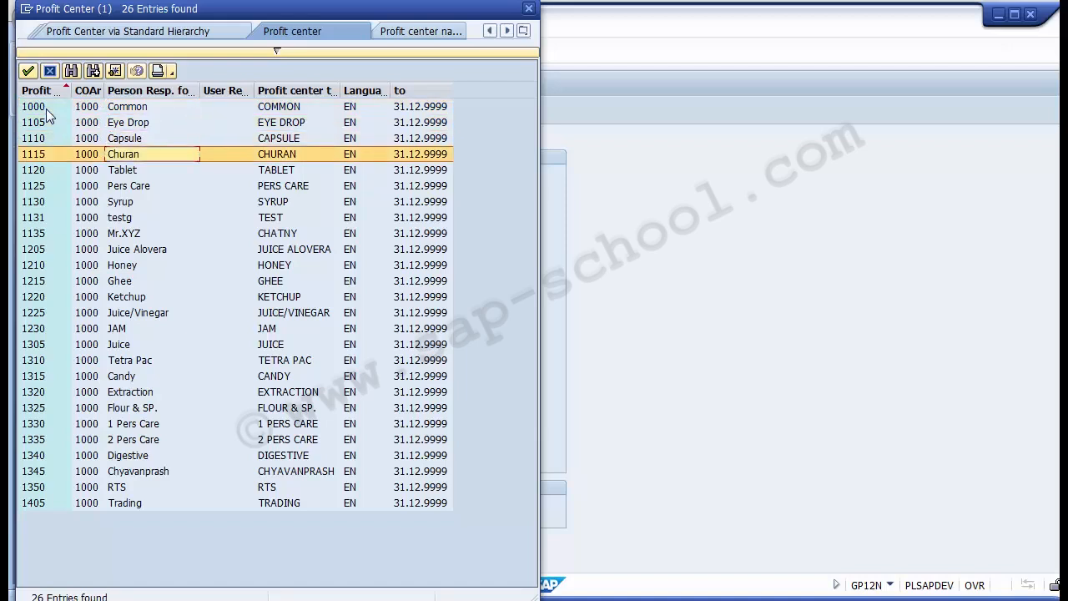
pyautogui.press('Down')
pyautogui.press('Down')
pyautogui.press('Down')
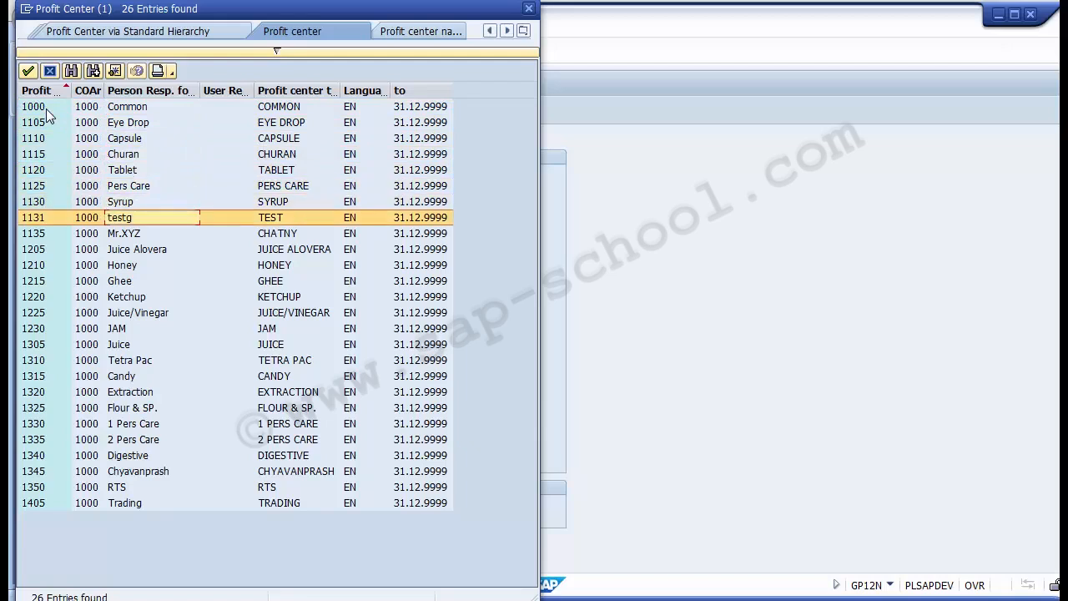
pyautogui.press('Up')
pyautogui.press('Down')
pyautogui.press('Down')
pyautogui.press('Down')
pyautogui.press('Up')
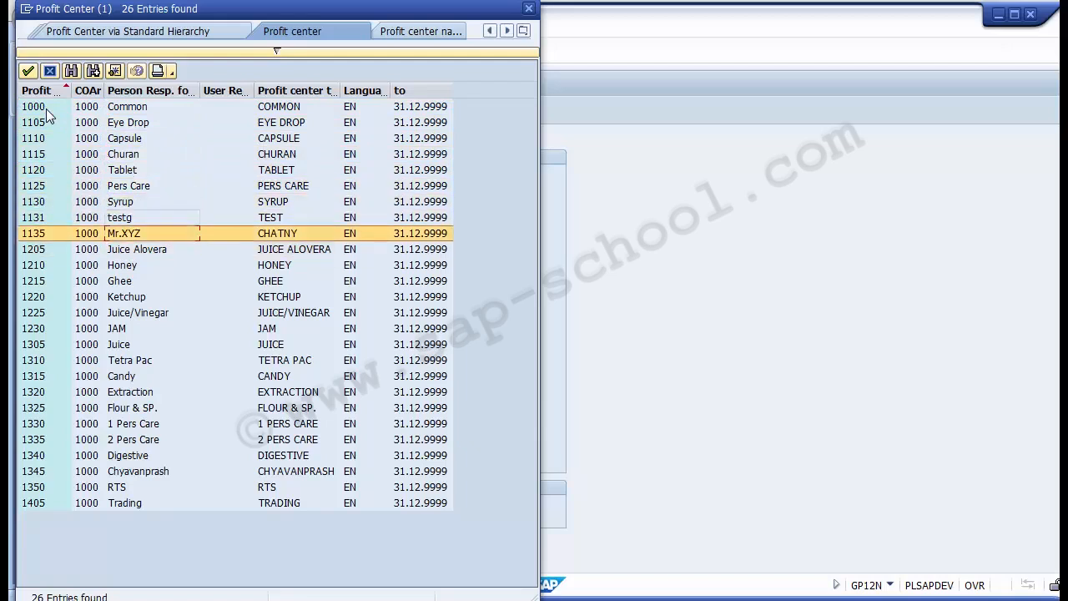
pyautogui.press('Up')
pyautogui.press('Up')
pyautogui.press('Up')
pyautogui.press('Up')
pyautogui.press('Up')
pyautogui.press('Up')
pyautogui.press('Up')
pyautogui.press('Up')
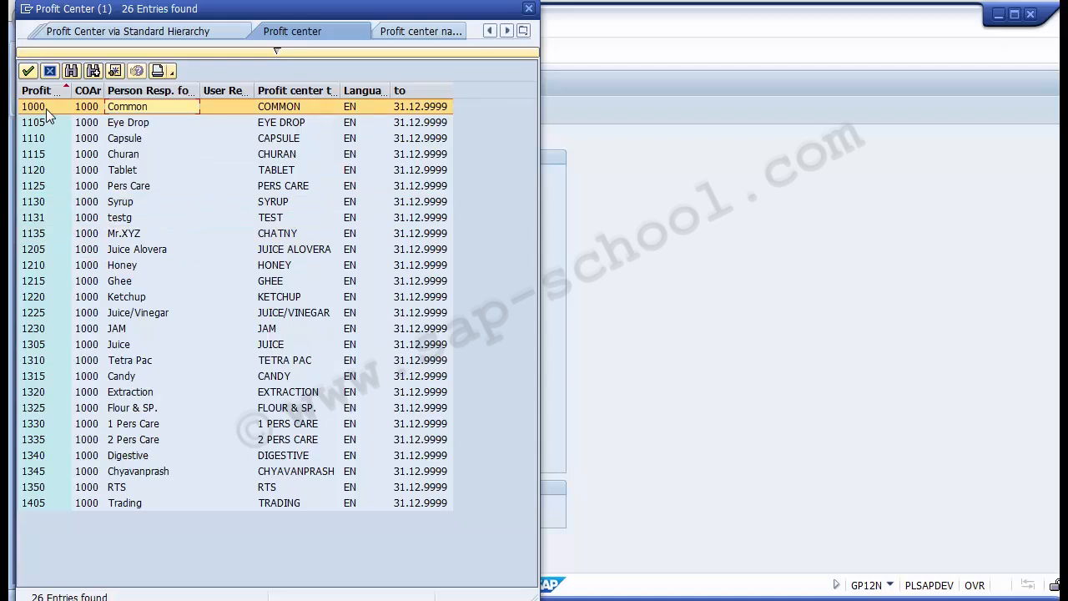
pyautogui.press('Return')
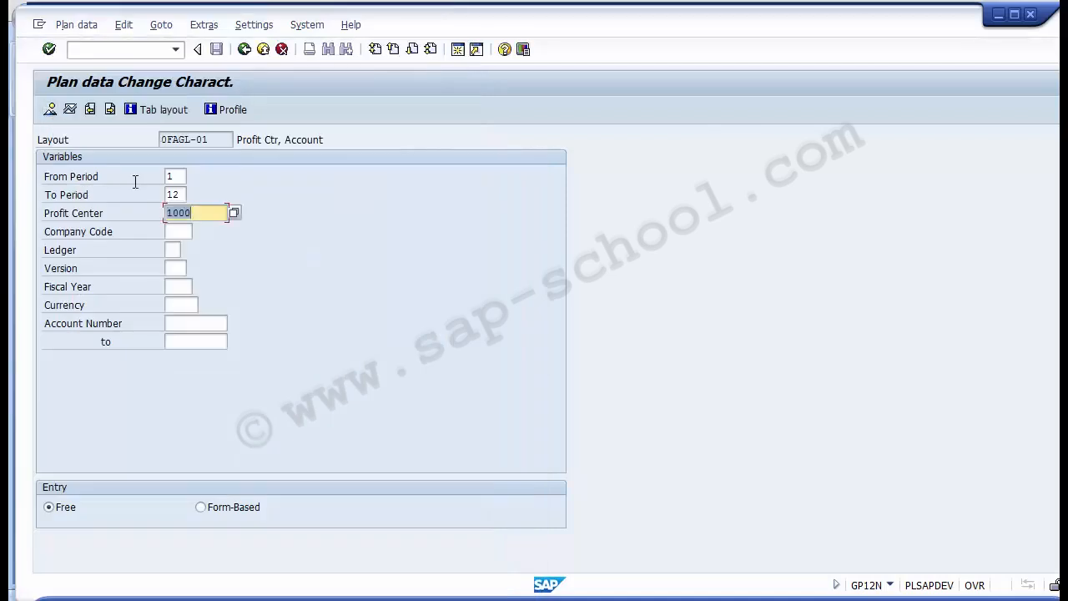
# - Set the company code to 1000 and choose the leading ledger 0L (Companies Act,2013)
pyautogui.click(169, 232)
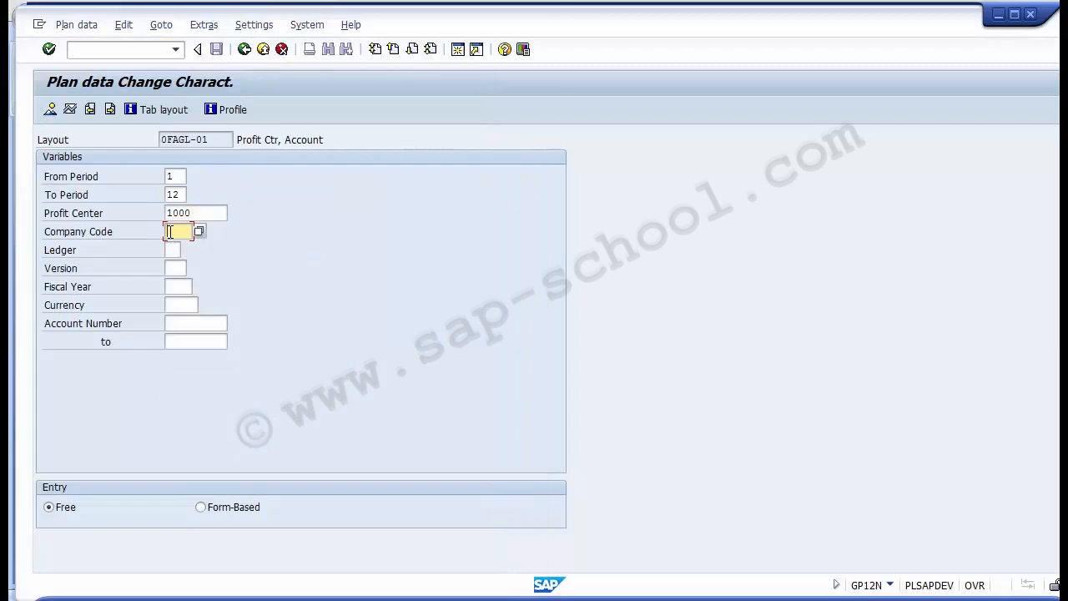
pyautogui.write('1000')
pyautogui.click(172, 248)
pyautogui.click(186, 251)
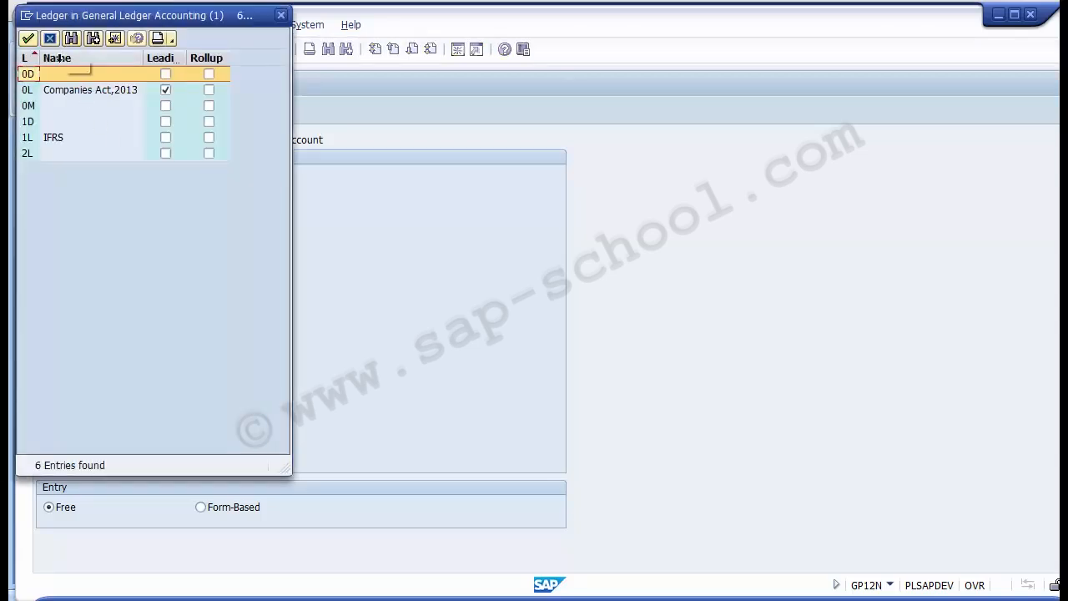
pyautogui.press('Down')
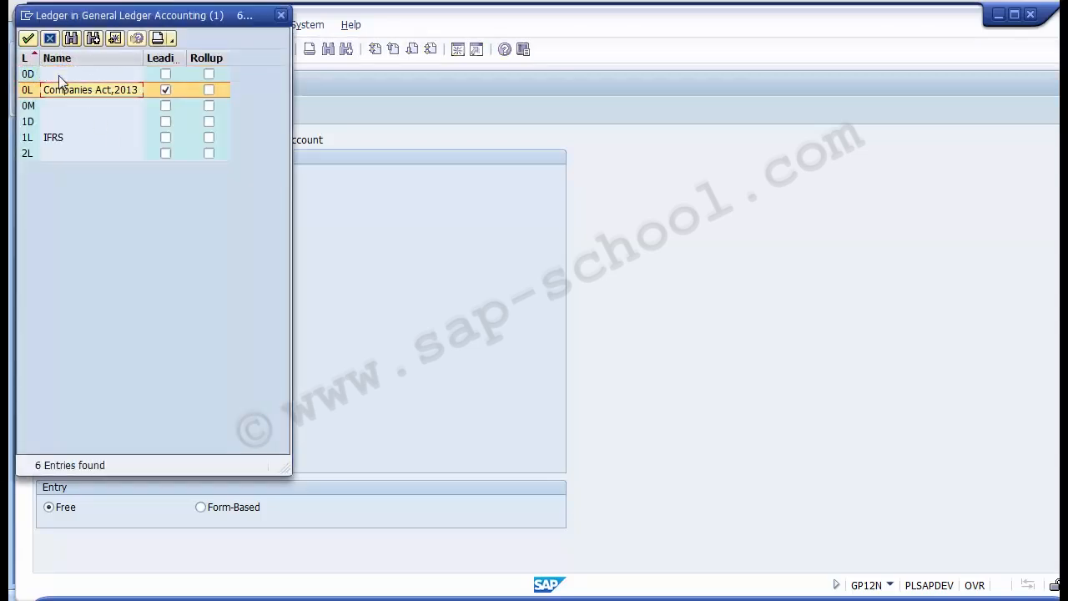
pyautogui.press('Return')
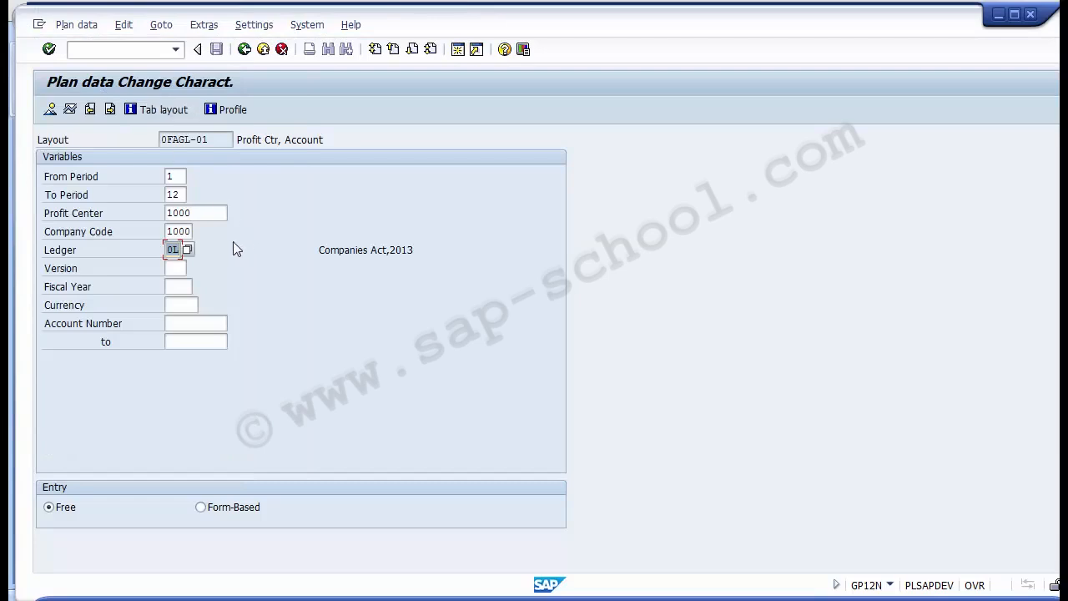
# - Choose plan version 0 (GL-PC Planning) from the versions available for ledger 0L
pyautogui.click(179, 269)
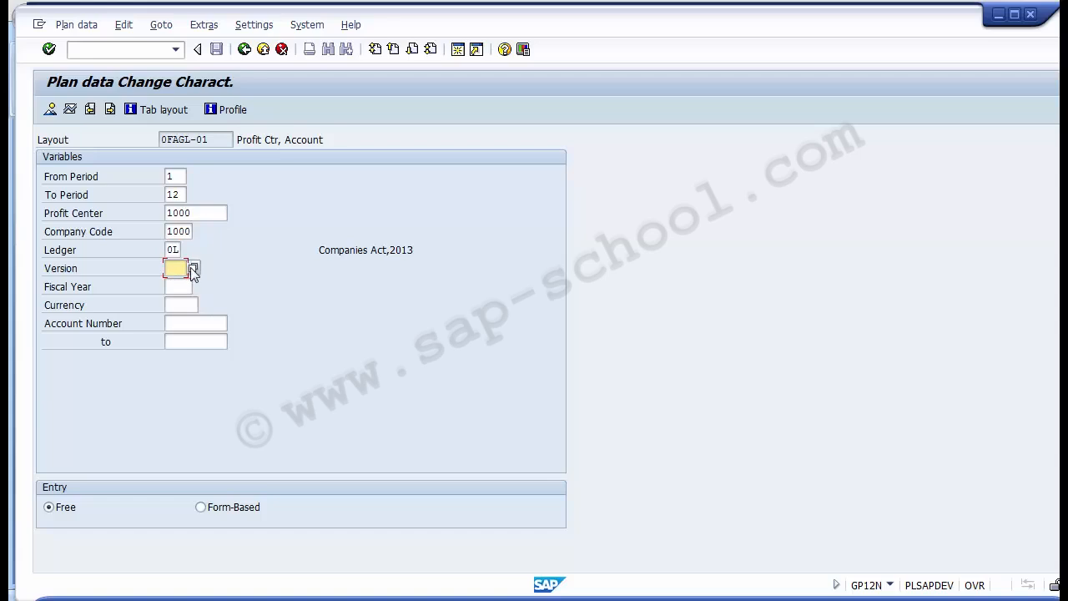
pyautogui.click(193, 269)
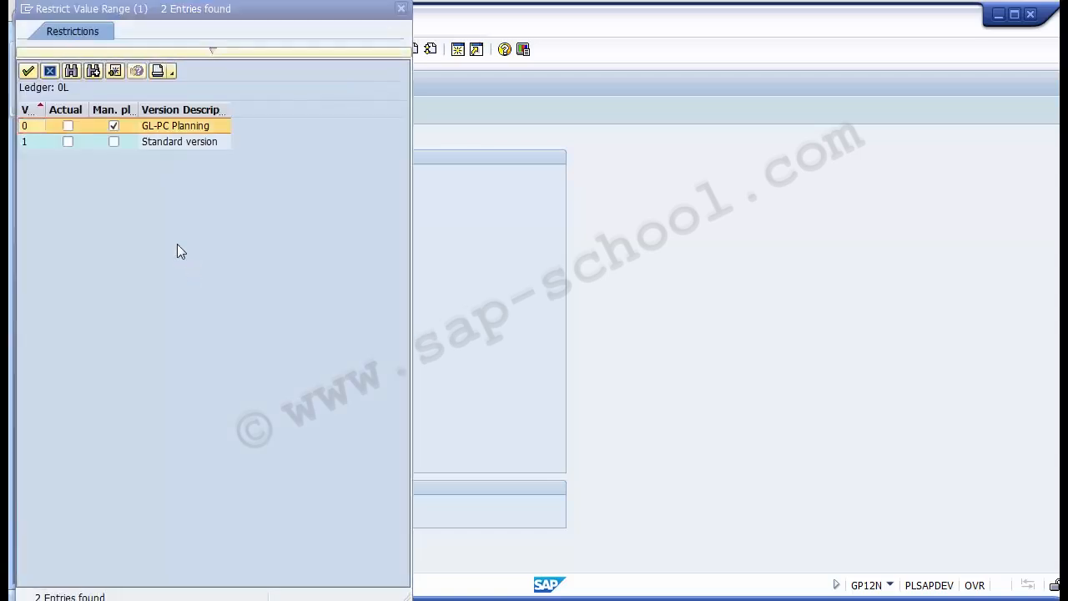
pyautogui.click(166, 129)
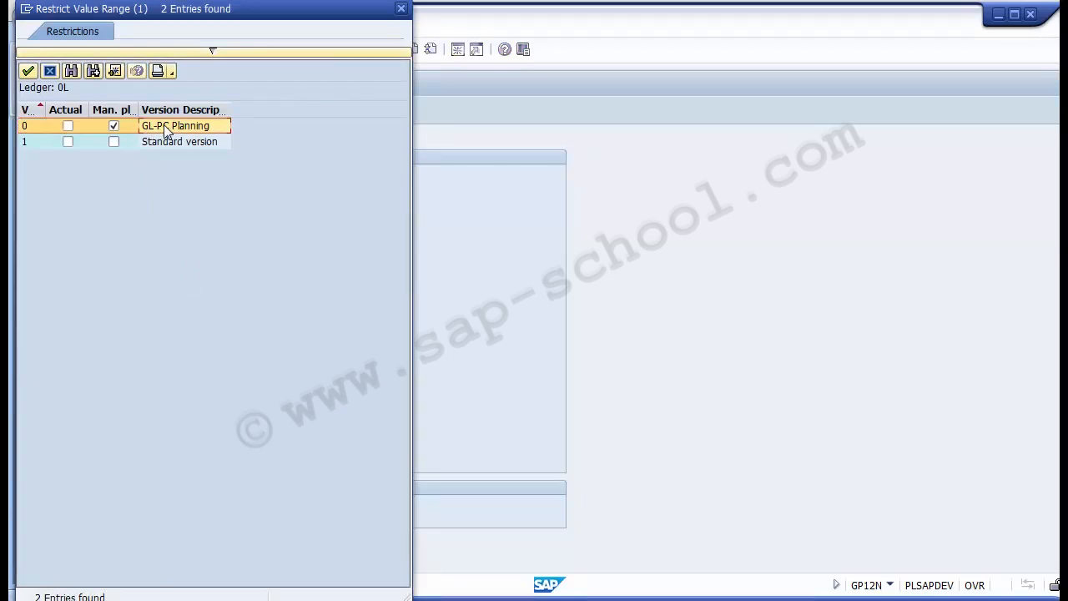
pyautogui.doubleClick(166, 130)
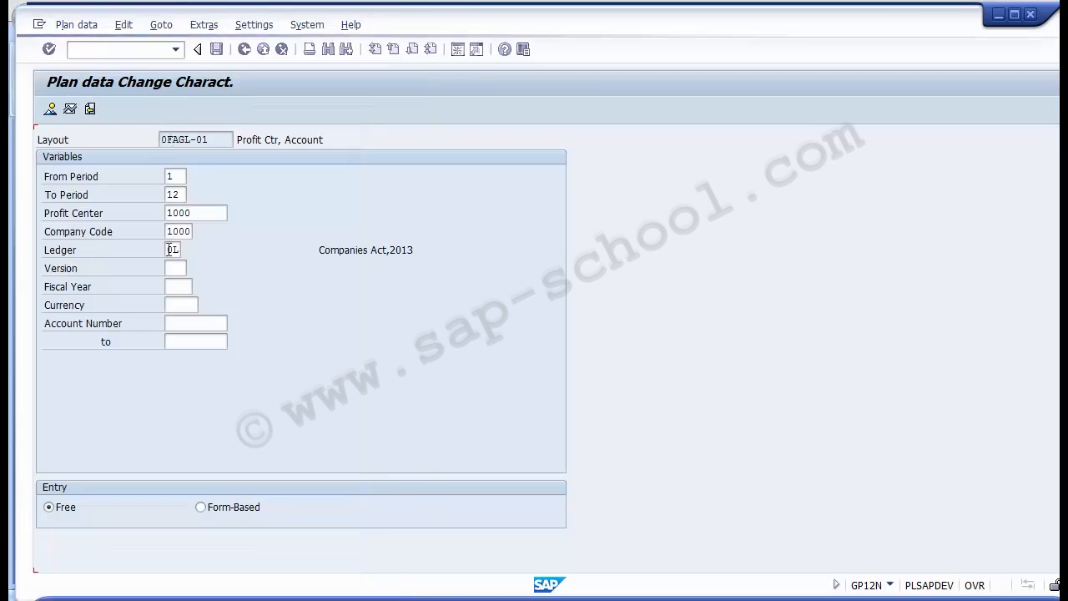
# - Set the fiscal year to 2014 and the currency to USD
pyautogui.click(182, 287)
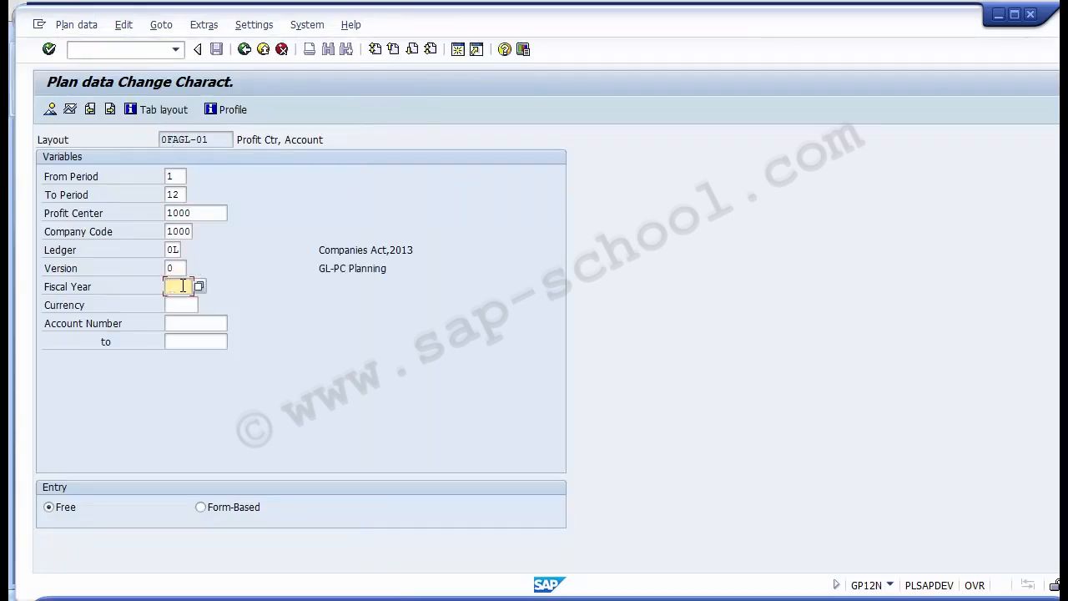
pyautogui.write('2014')
pyautogui.press('Tab')
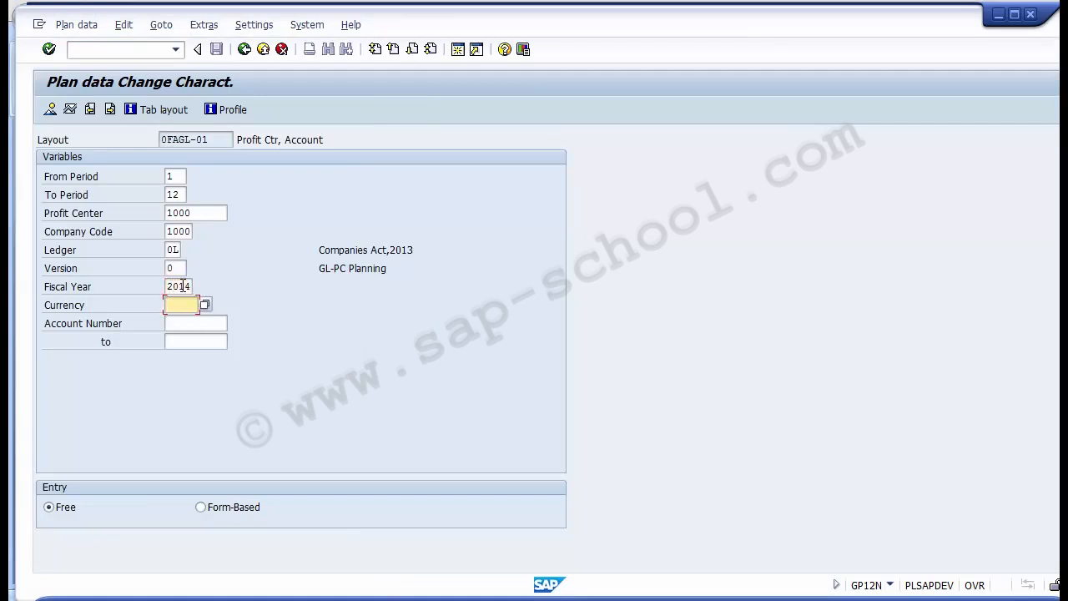
pyautogui.write('USD')
pyautogui.press('Tab')
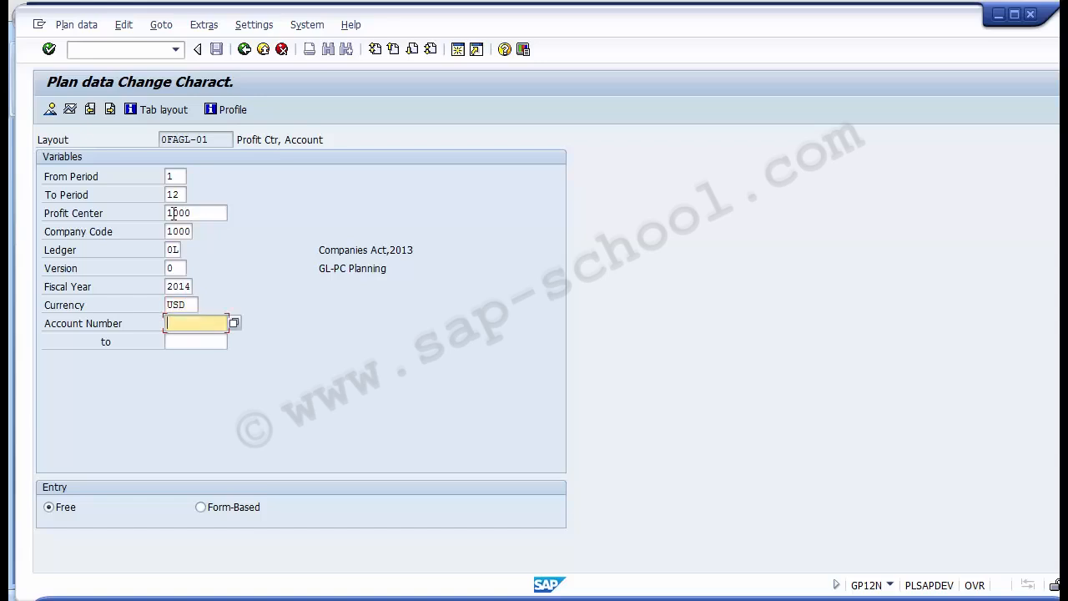
# - Fill the start of the account number range with the six-digit G/L account from the earlier entries
pyautogui.click(181, 325)
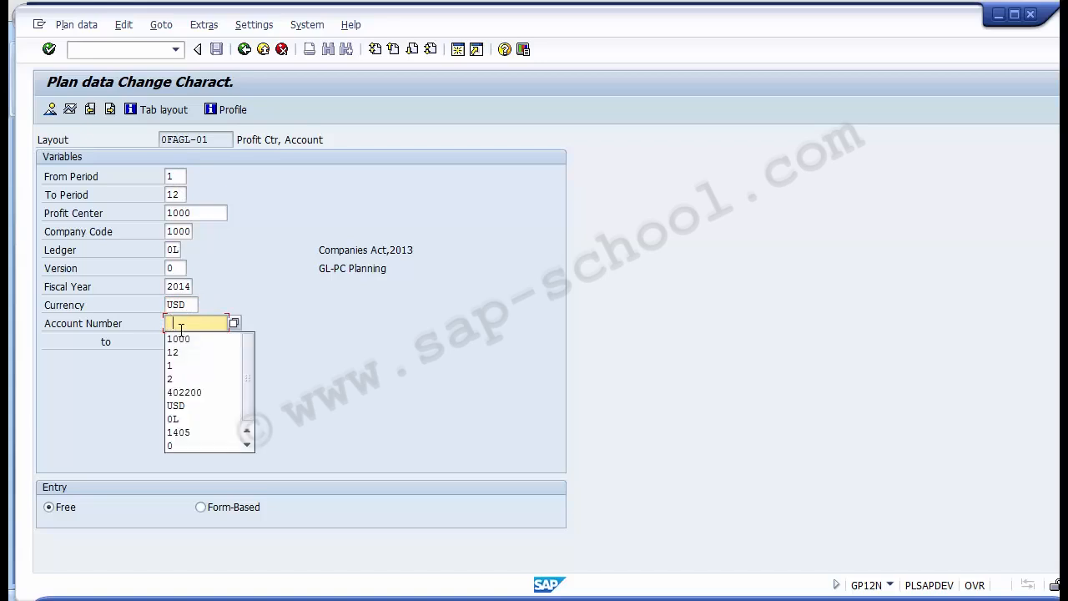
pyautogui.press('Down')
pyautogui.press('Down')
pyautogui.press('Down')
pyautogui.press('Down')
pyautogui.press('Down')
pyautogui.press('Return')
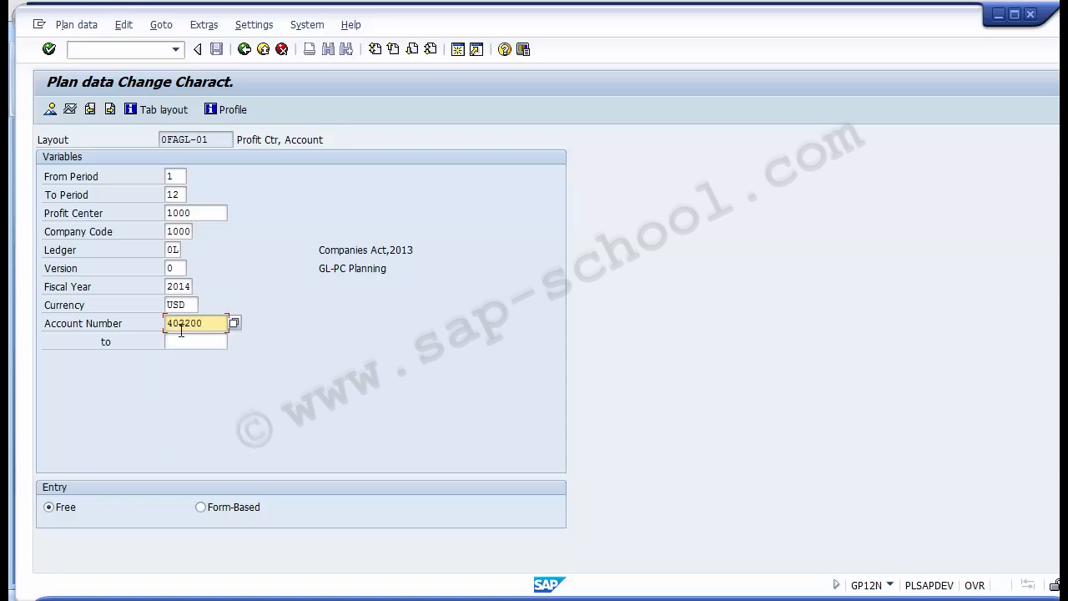
pyautogui.press('Tab')
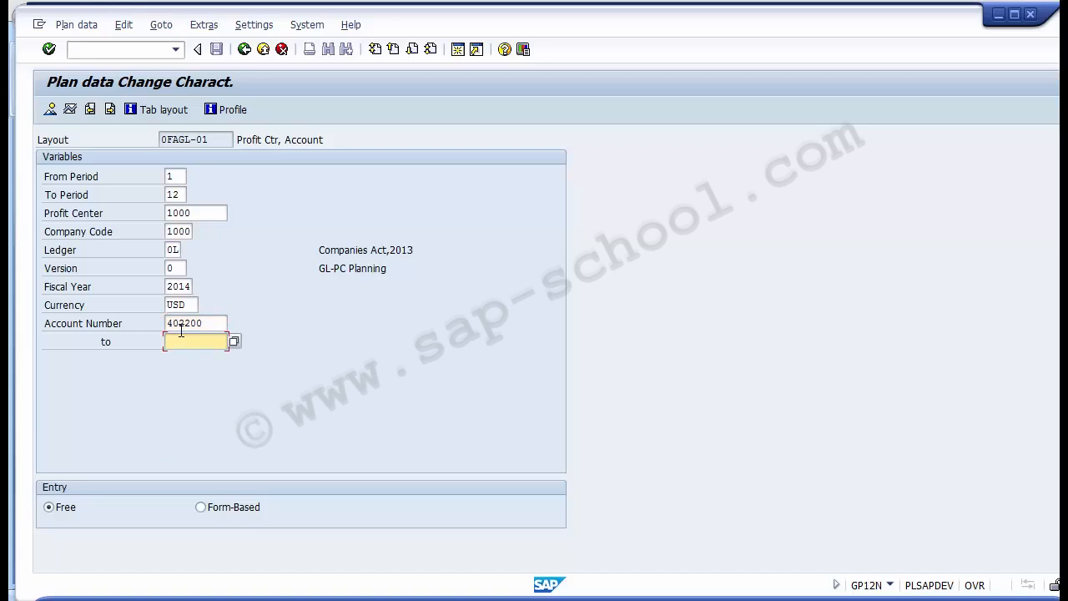
# - Set the end of the account number range to the Exhibition Expenses G/L account
pyautogui.write('40')
pyautogui.press('Down')
pyautogui.press('Return')
pyautogui.press('BackSpace')
pyautogui.press('BackSpace')
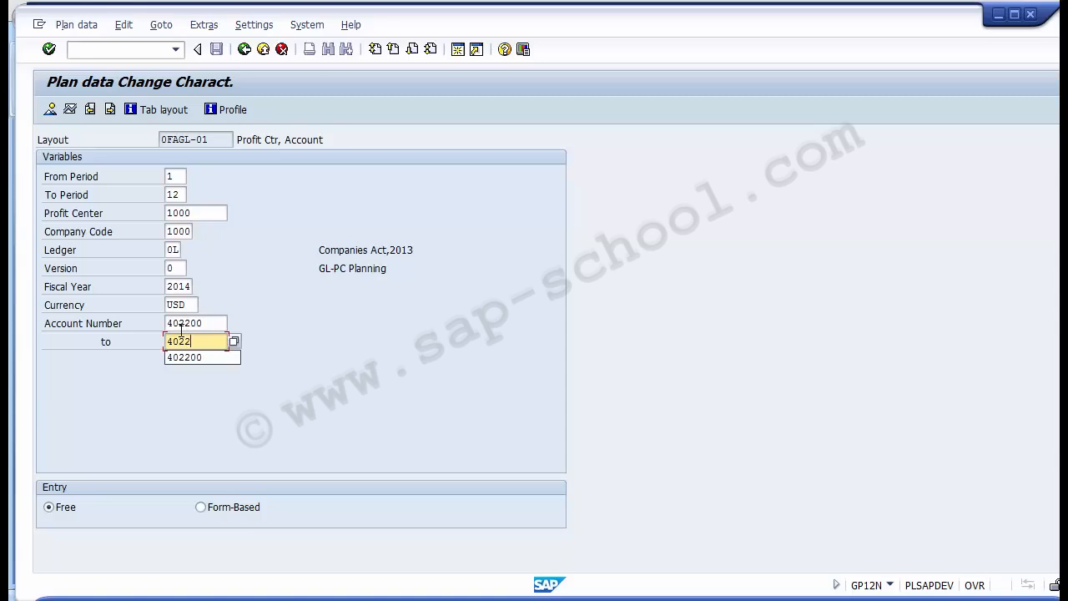
pyautogui.write('20')
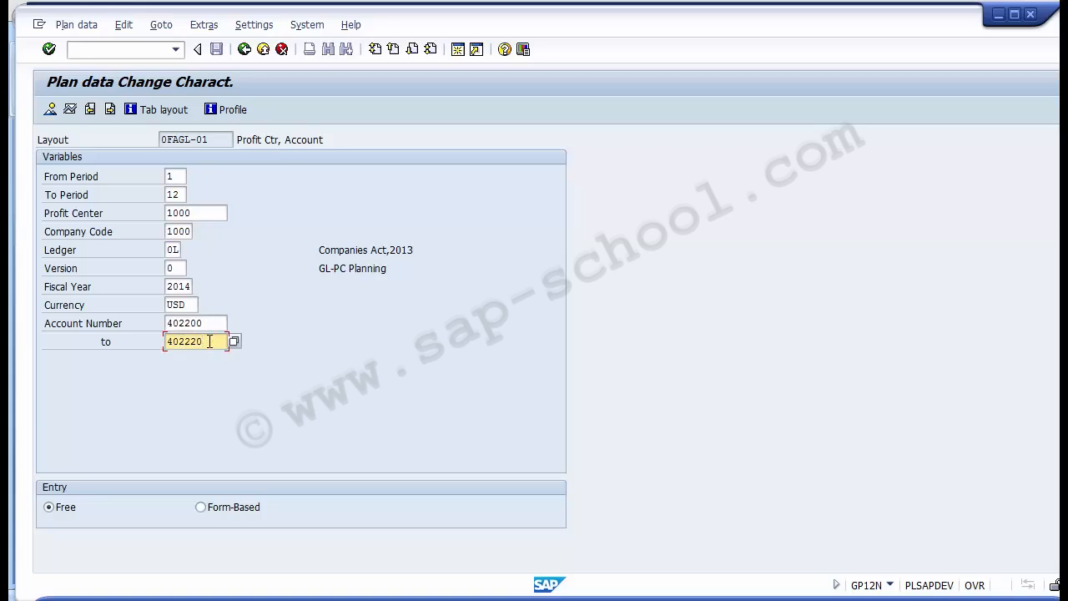
# - Review the planning variables: account number range, periods, profit center, version, fiscal year and currency
pyautogui.click(210, 327)
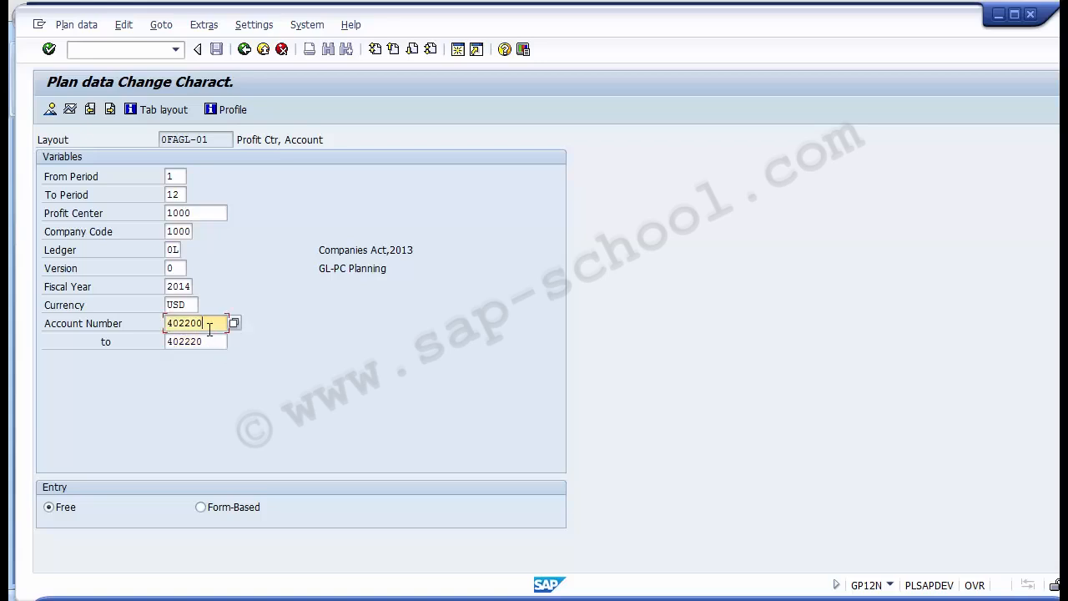
pyautogui.click(210, 341)
pyautogui.click(207, 327)
pyautogui.click(209, 345)
pyautogui.click(208, 326)
pyautogui.click(211, 342)
pyautogui.moveTo(192, 214); pyautogui.dragTo(166, 214)
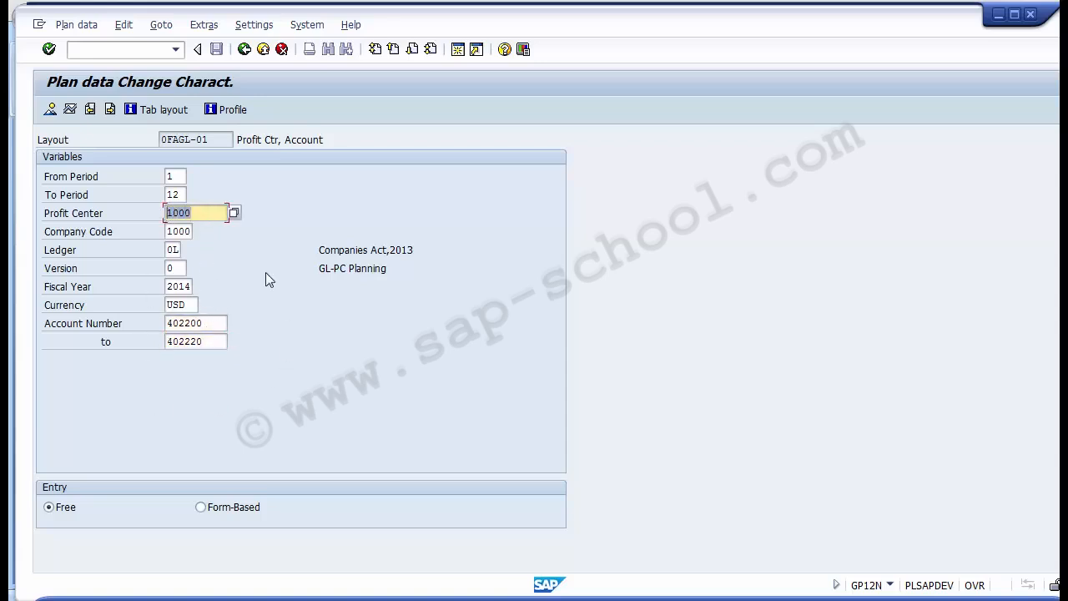
pyautogui.click(183, 176)
pyautogui.click(185, 195)
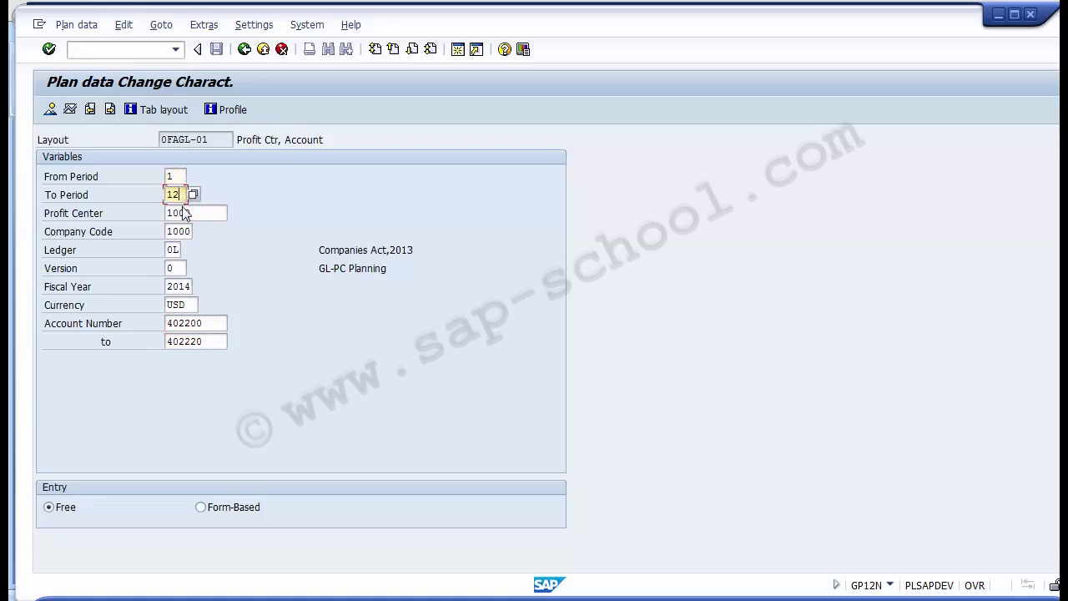
pyautogui.click(185, 214)
pyautogui.click(178, 268)
pyautogui.click(185, 286)
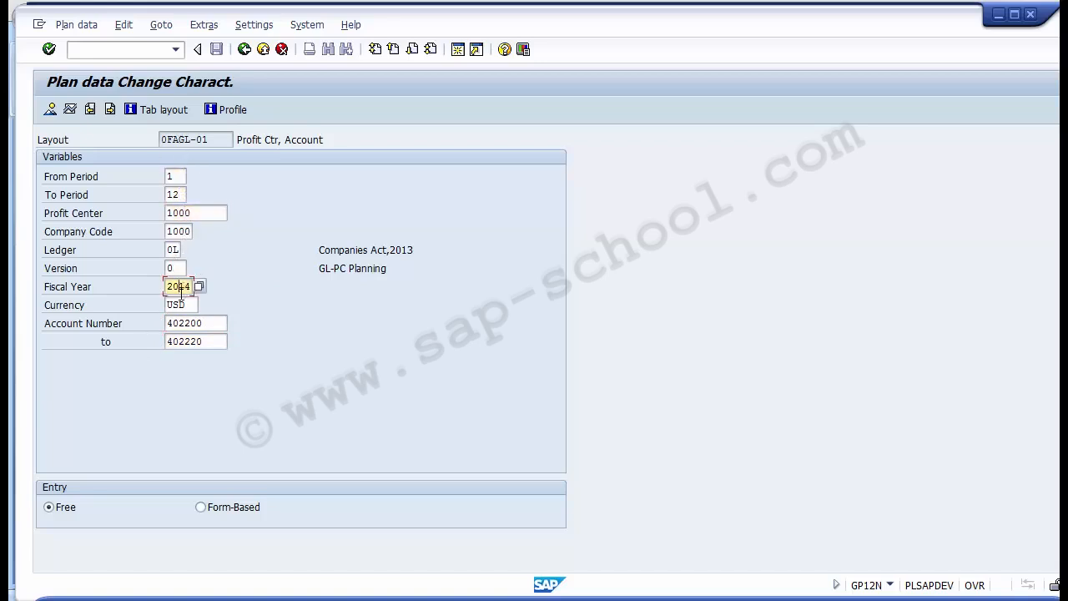
pyautogui.click(188, 304)
pyautogui.click(187, 323)
pyautogui.click(192, 342)
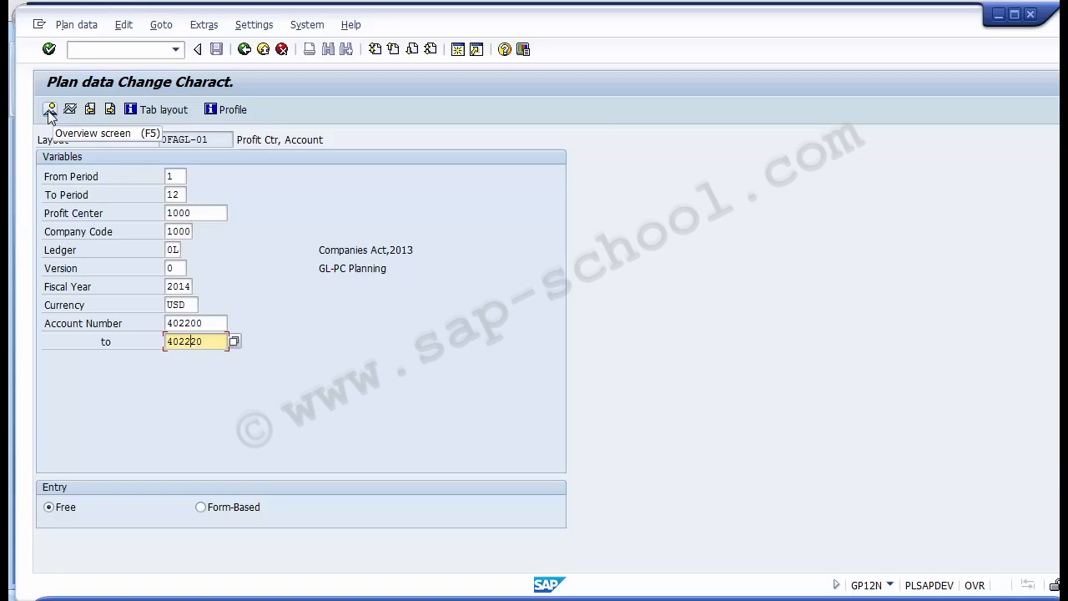
# - Open the overview screen for cumulative plan values, checking the record type and profit center in its header
pyautogui.click(49, 111)
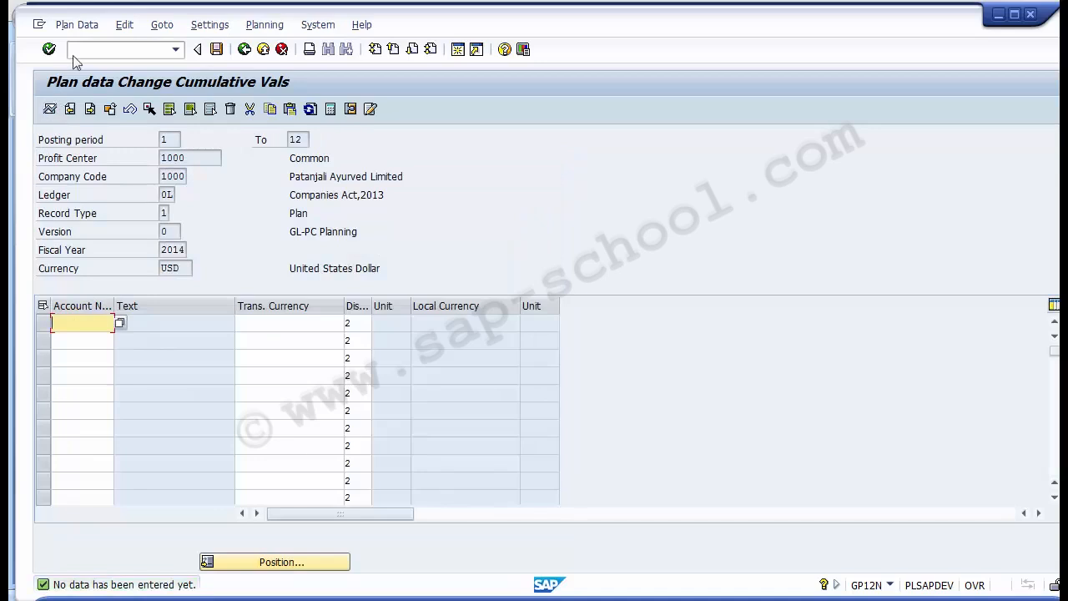
pyautogui.click(396, 213)
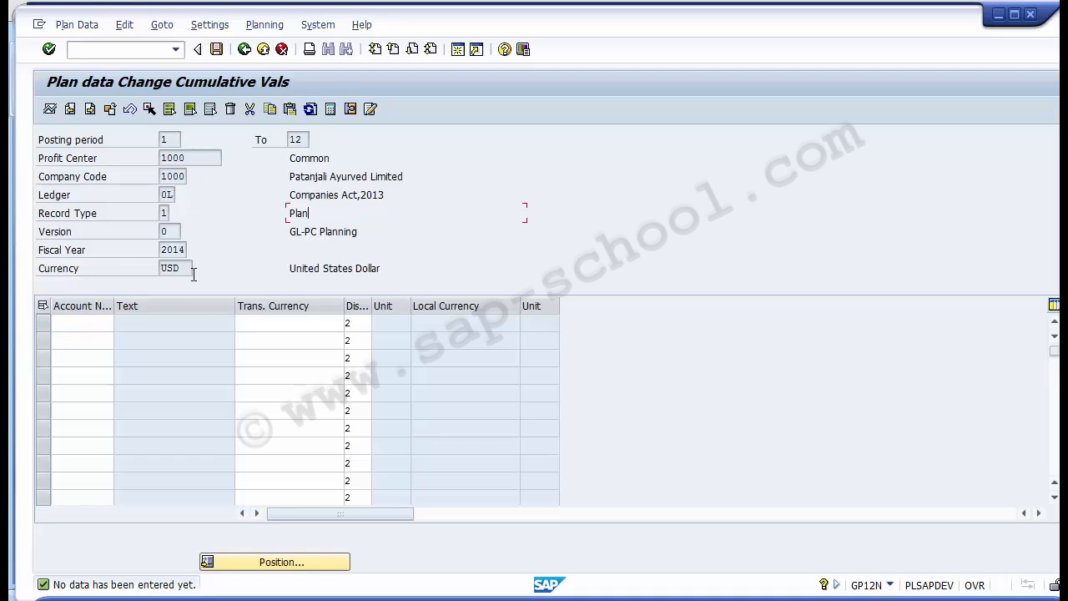
pyautogui.moveTo(184, 163); pyautogui.dragTo(161, 158)
pyautogui.click(85, 324)
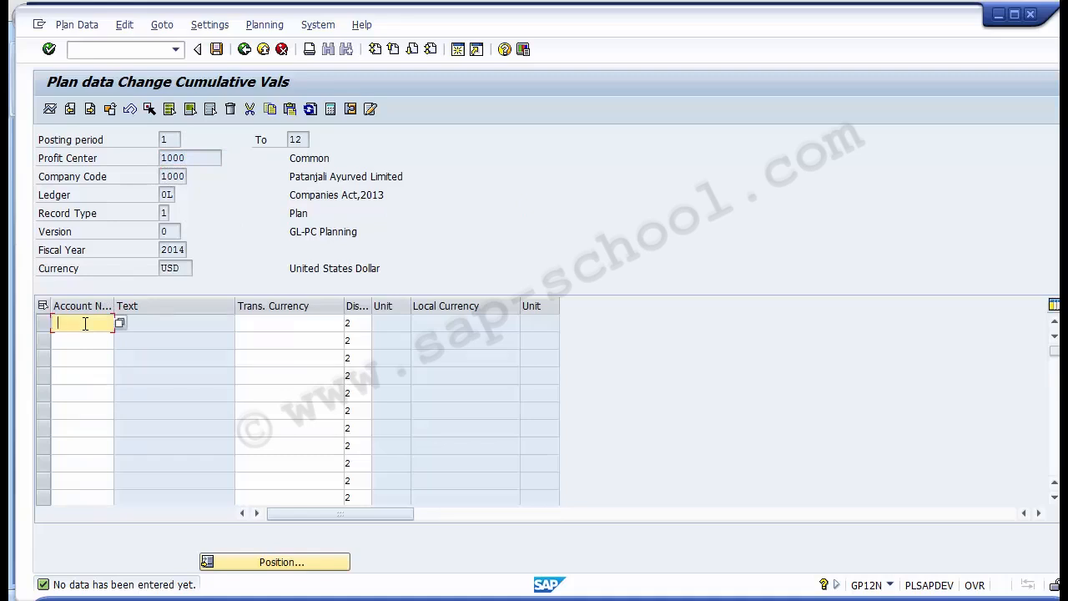
pyautogui.write('400220')
pyautogui.press('BackSpace')
pyautogui.press('BackSpace')
pyautogui.press('BackSpace')
pyautogui.press('BackSpace')
pyautogui.press('BackSpace')
pyautogui.press('BackSpace')
# - Choose the Advertisement G/L account of company code 1000 for the first row and enter 10000 as its transaction currency amount
pyautogui.click(119, 323)
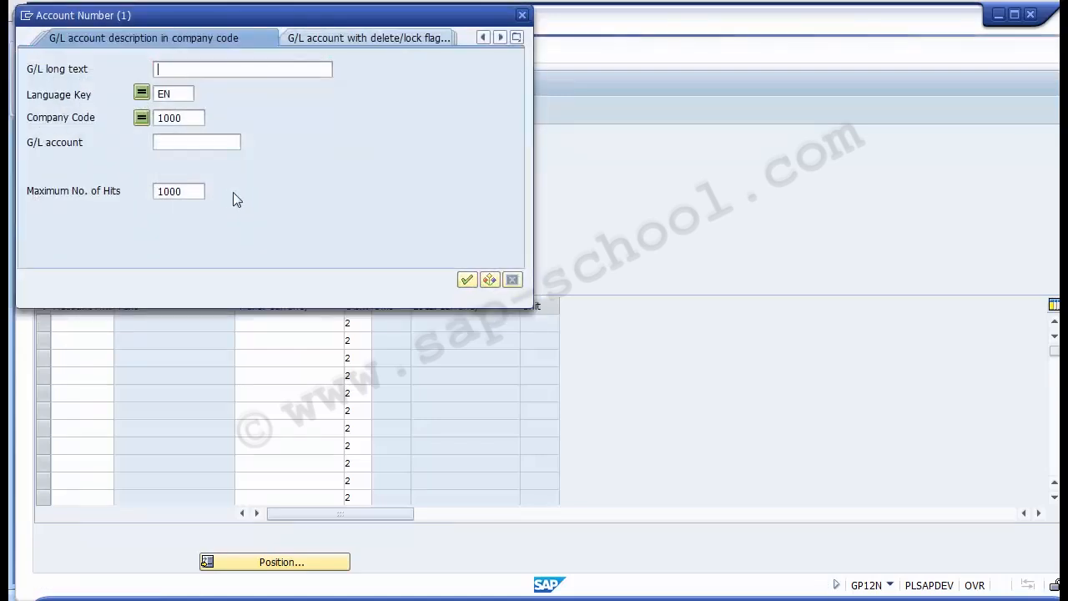
pyautogui.press('Return')
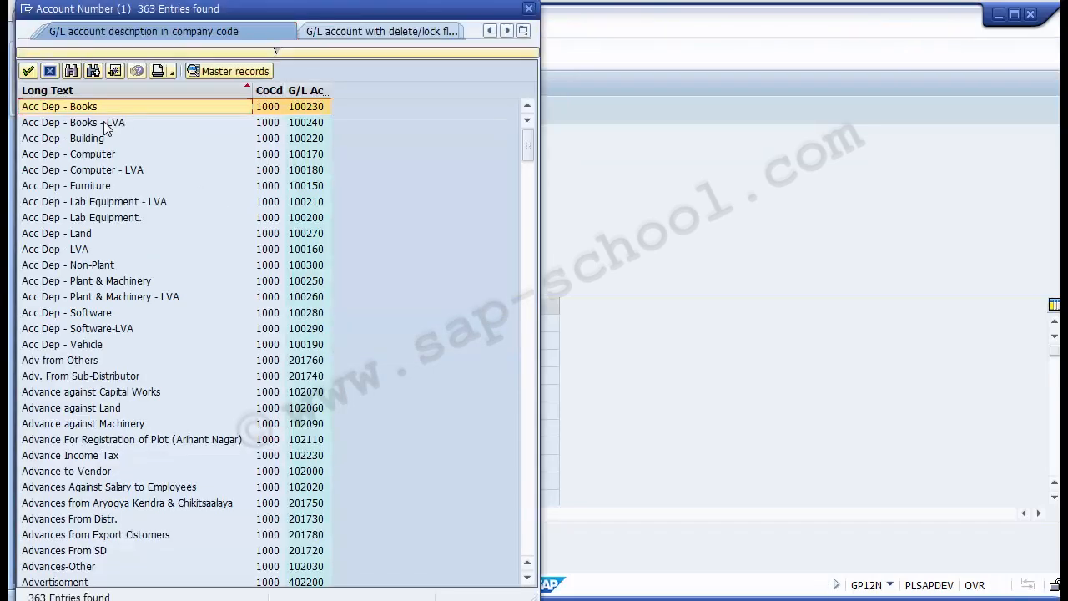
pyautogui.scroll(-10, 105, 128)
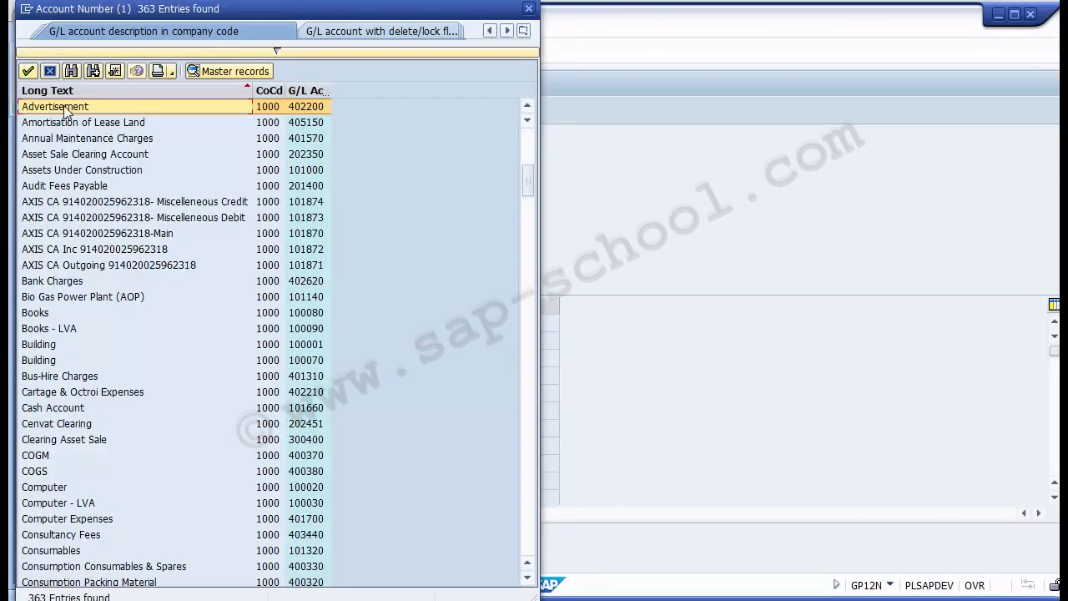
pyautogui.doubleClick(66, 108)
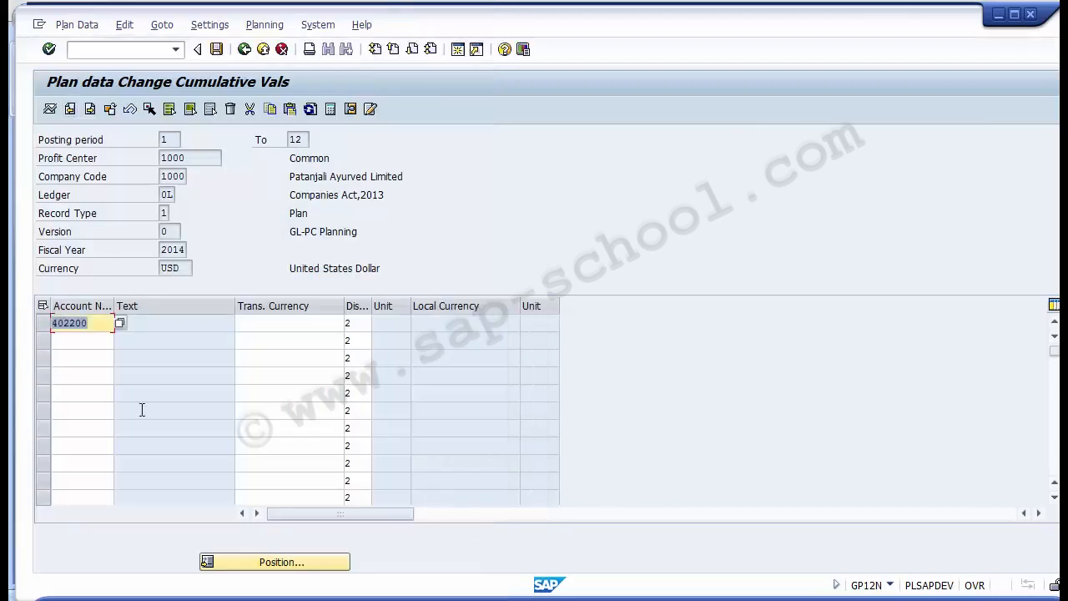
pyautogui.moveTo(96, 322); pyautogui.dragTo(53, 327)
pyautogui.click(282, 324)
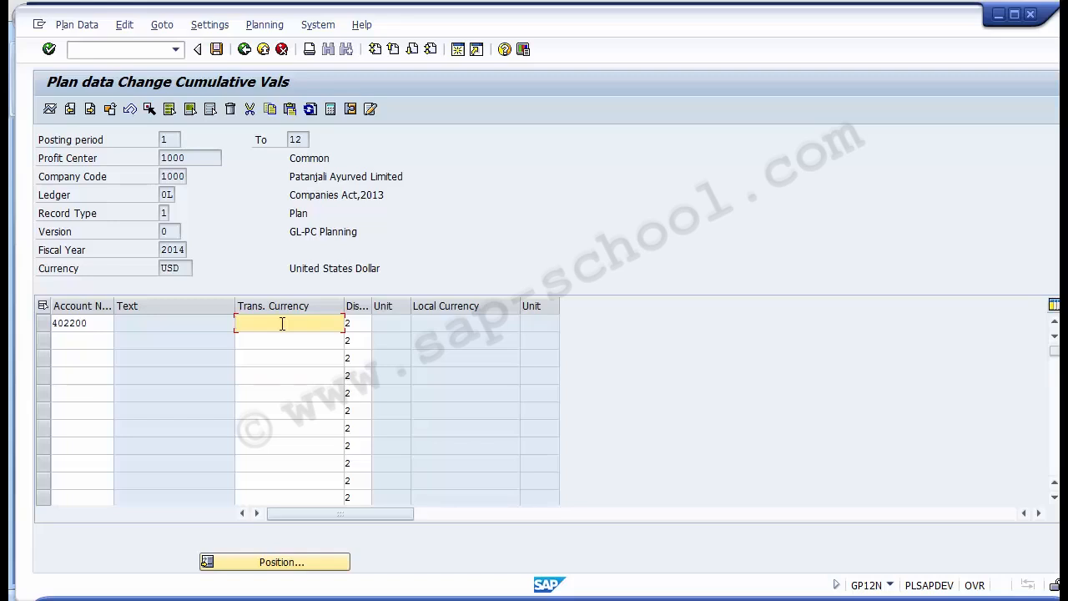
pyautogui.write('10000')
# - Review the plan's header values from posting period to fiscal year, and the account and amount in the first row
pyautogui.click(169, 138)
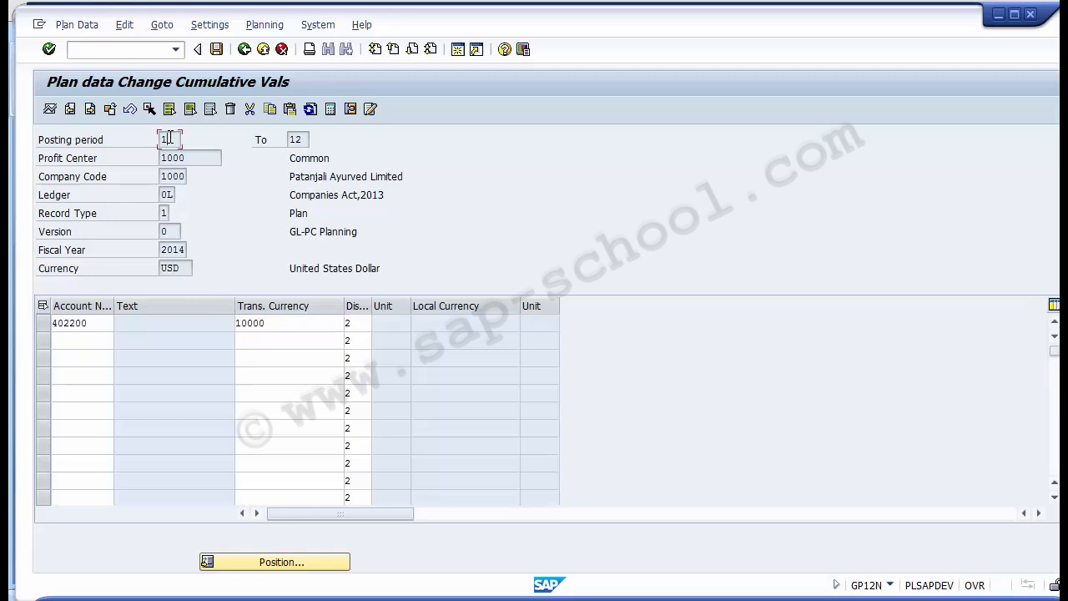
pyautogui.click(302, 139)
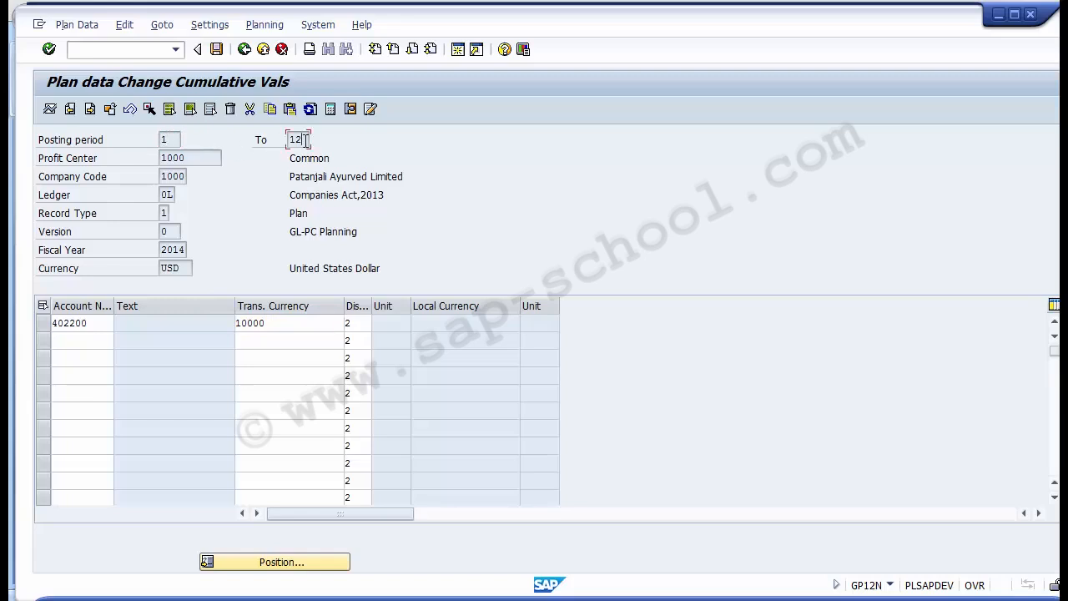
pyautogui.click(212, 158)
pyautogui.moveTo(288, 158); pyautogui.dragTo(338, 158)
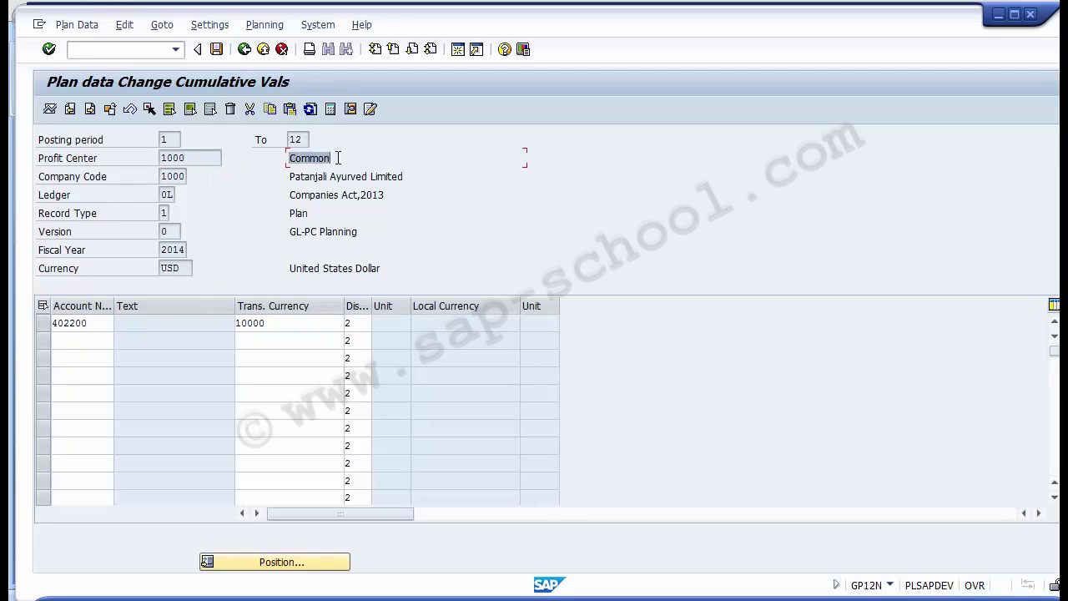
pyautogui.click(184, 176)
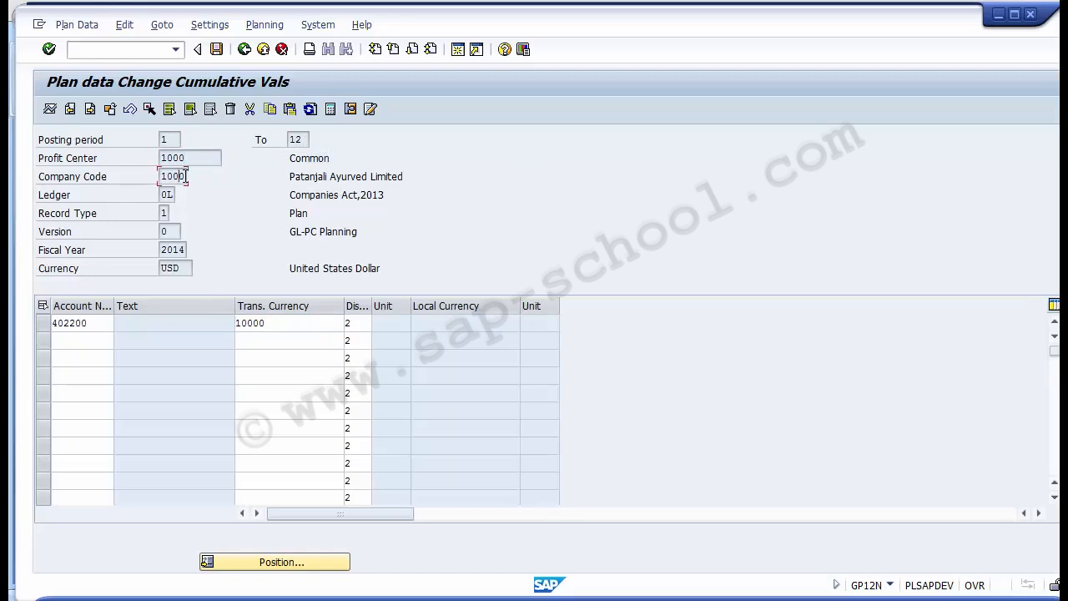
pyautogui.click(175, 195)
pyautogui.click(166, 214)
pyautogui.click(164, 231)
pyautogui.moveTo(162, 249); pyautogui.dragTo(162, 271)
pyautogui.click(105, 325)
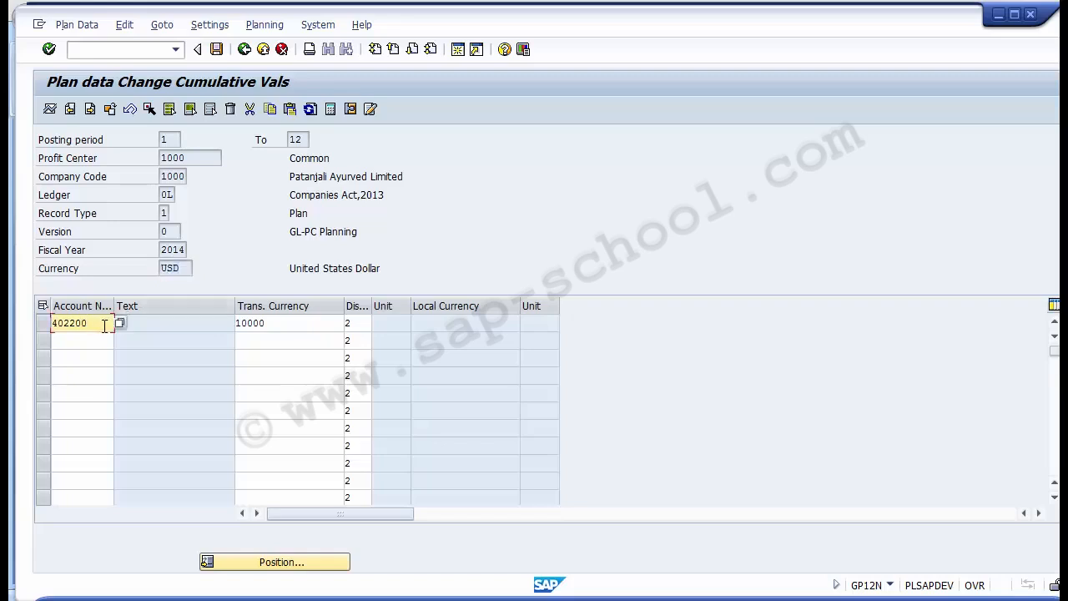
pyautogui.moveTo(104, 326); pyautogui.dragTo(48, 323)
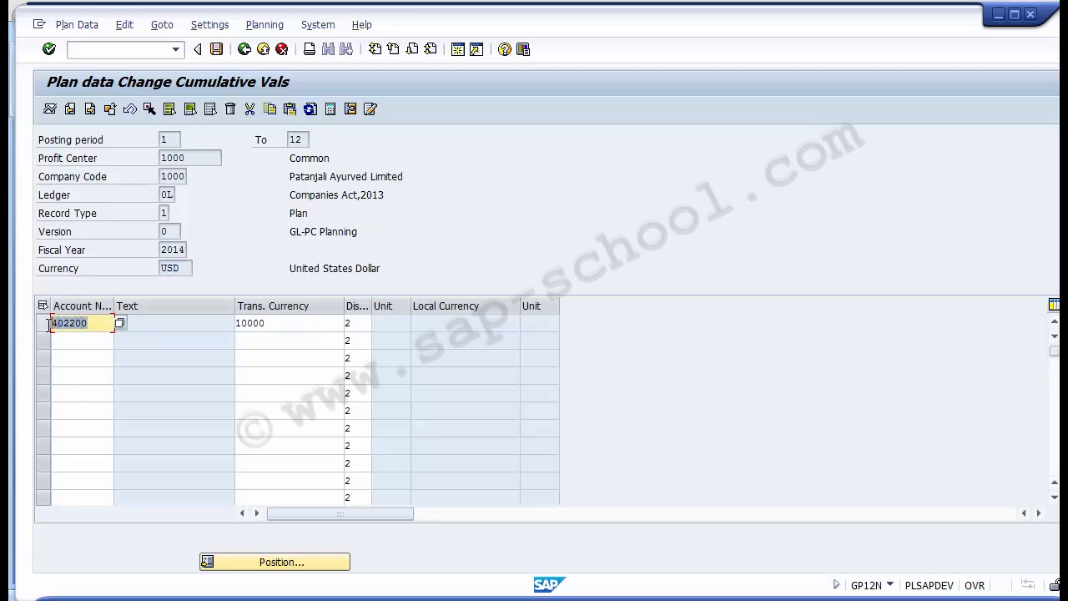
pyautogui.click(294, 325)
pyautogui.moveTo(253, 324); pyautogui.dragTo(236, 322)
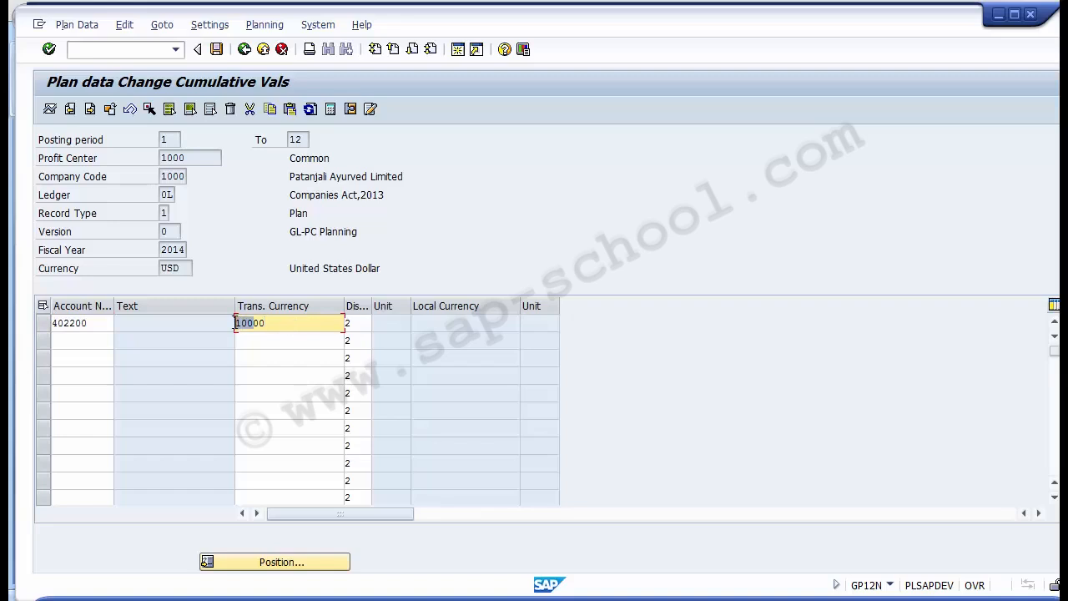
pyautogui.click(279, 320)
pyautogui.moveTo(252, 322); pyautogui.dragTo(236, 322)
pyautogui.click(283, 324)
# - Examine the available distribution keys for the Advertisement row, including Distribution as before, and close the list
pyautogui.click(359, 324)
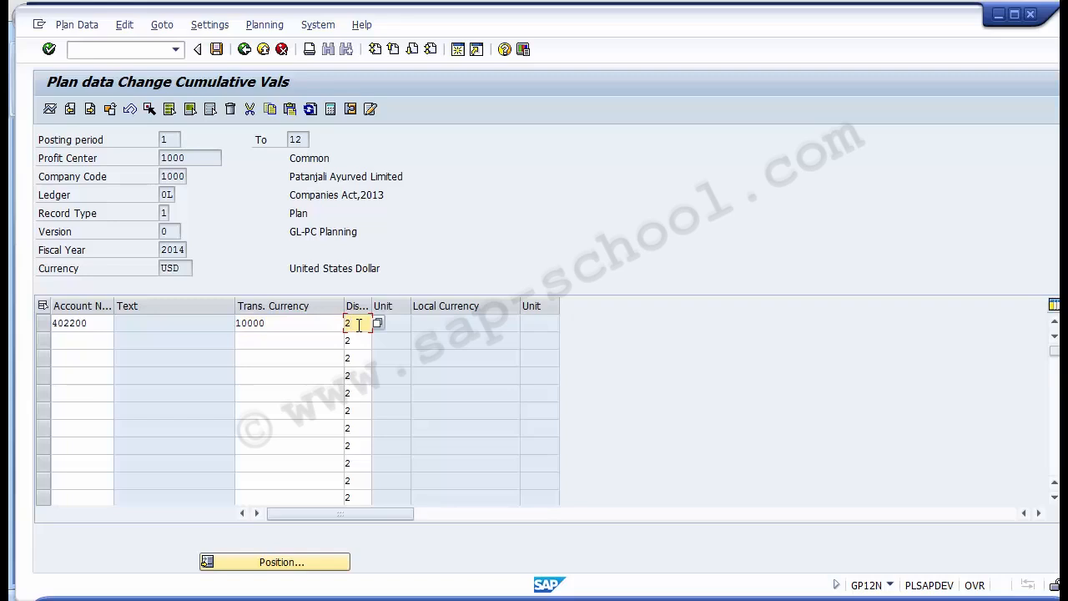
pyautogui.press('F4')
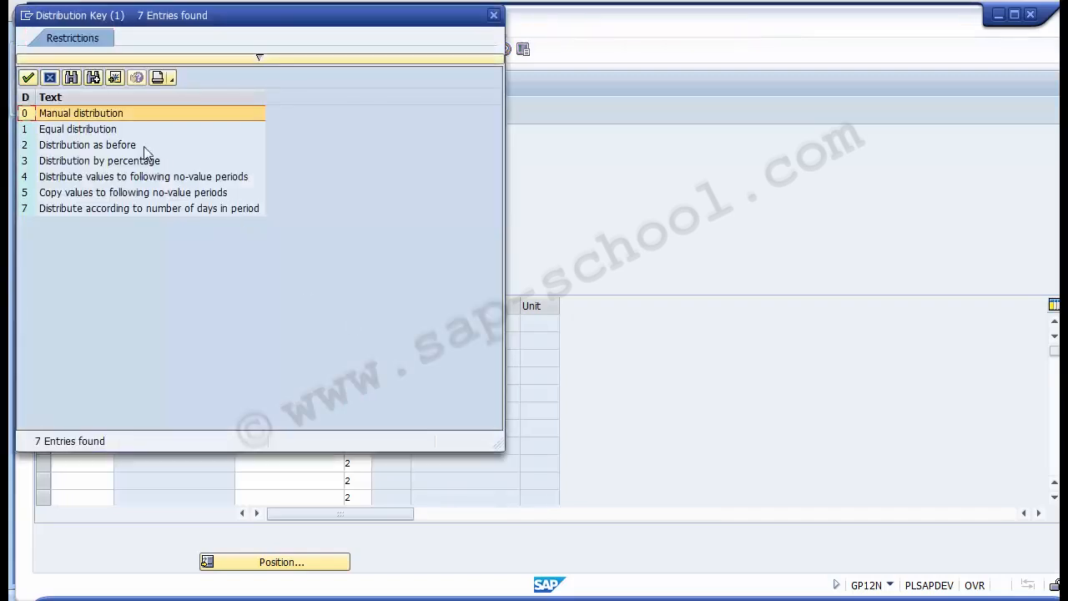
pyautogui.click(120, 147)
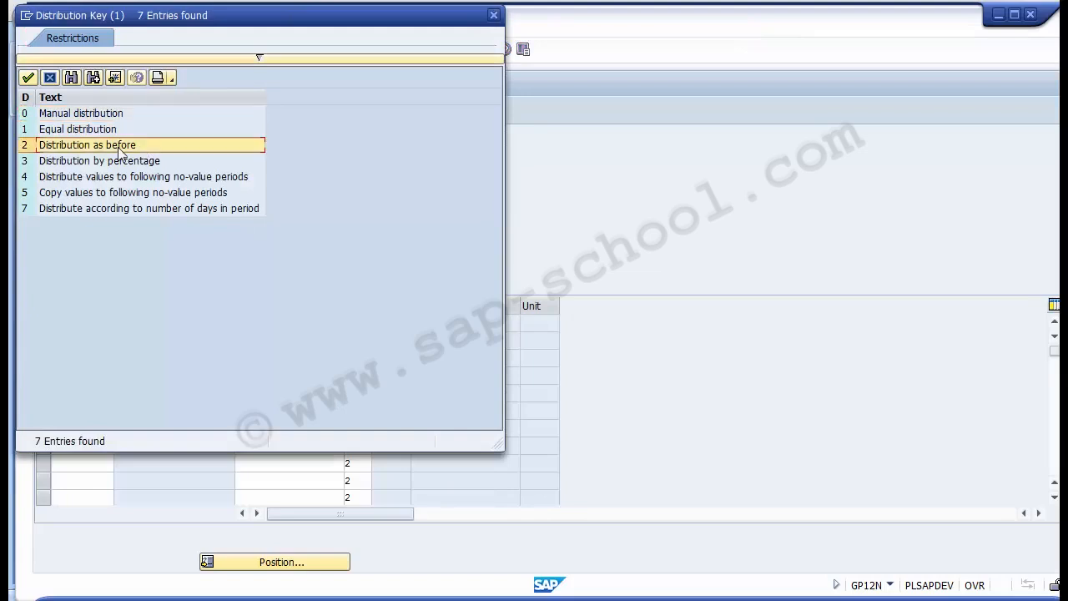
pyautogui.click(46, 77)
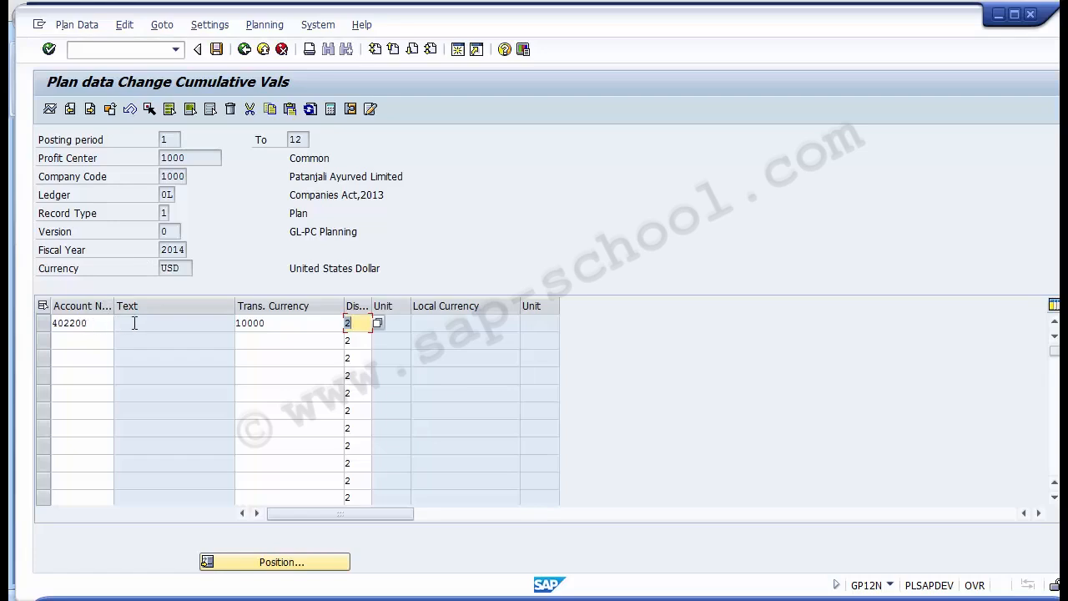
# - Post the planned values for the Advertisement account
pyautogui.click(292, 334)
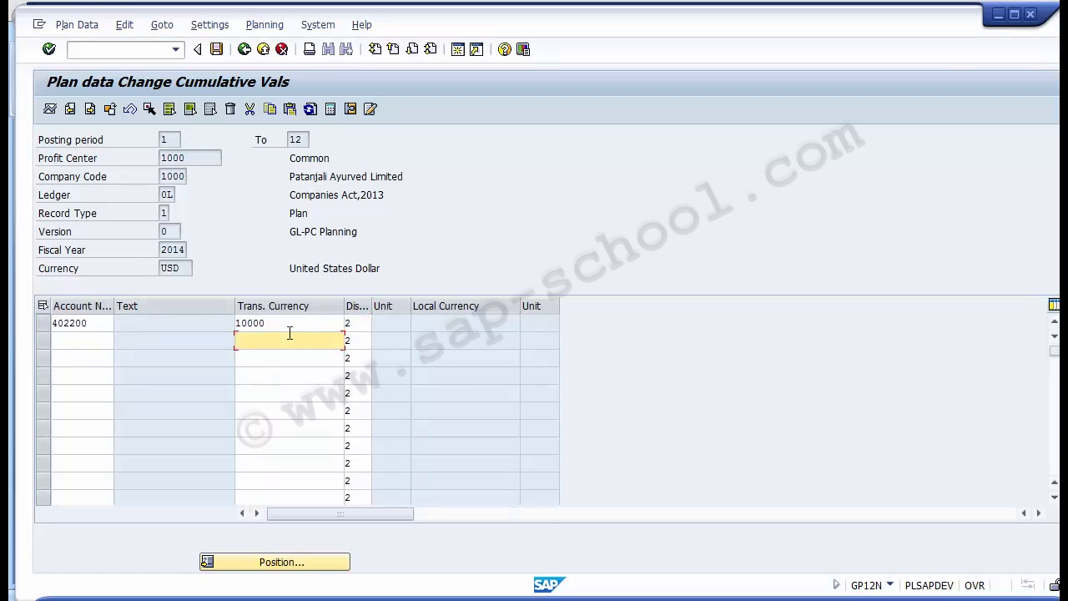
pyautogui.click(216, 50)
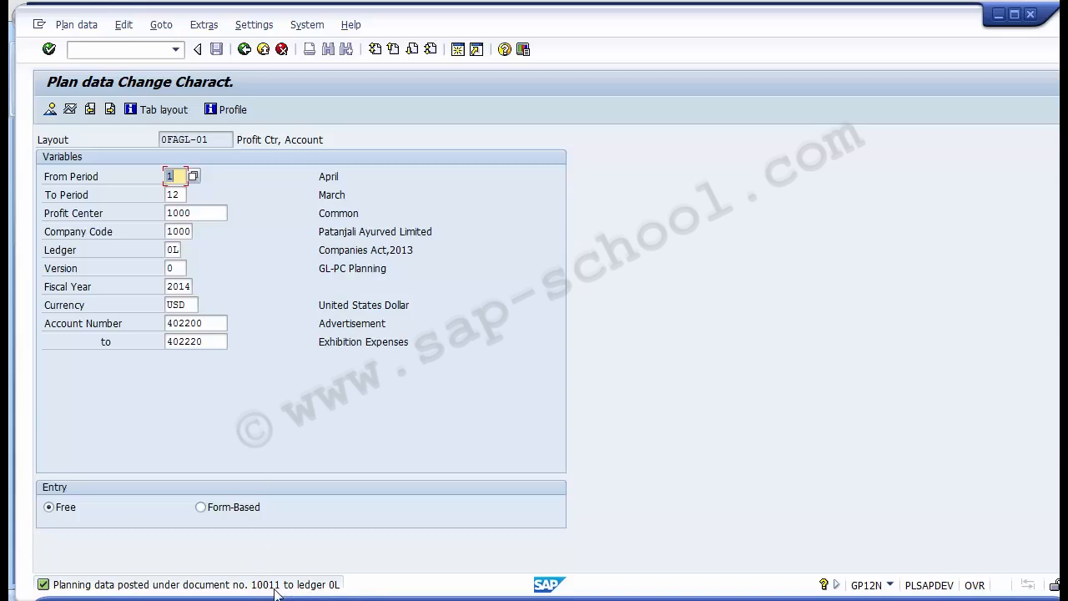
# - Switch from changing plan data to displaying it for layout 0FAGL-01
pyautogui.click(77, 25)
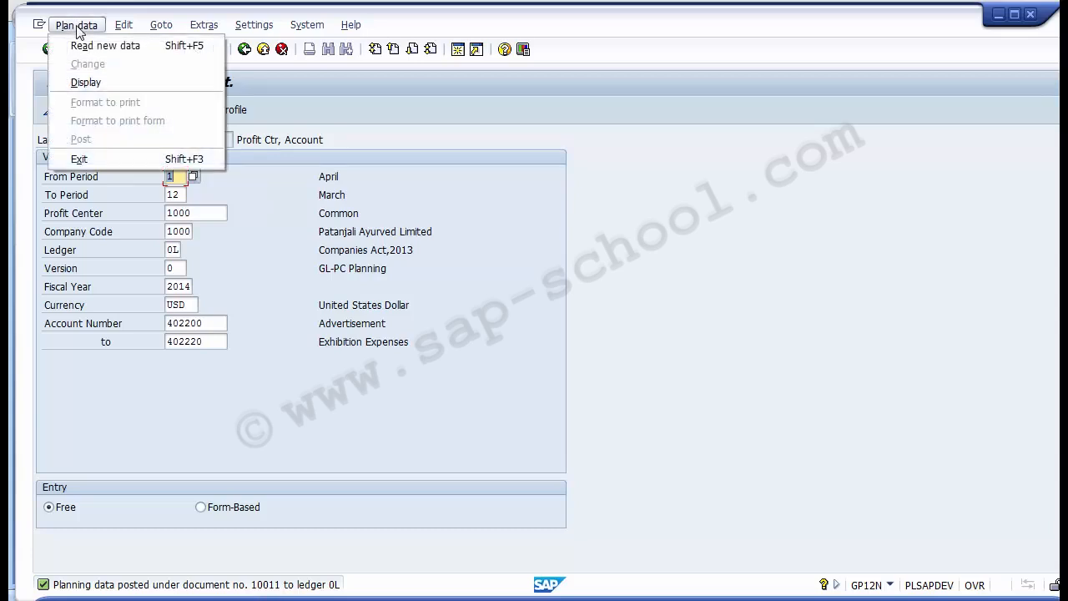
pyautogui.click(284, 261)
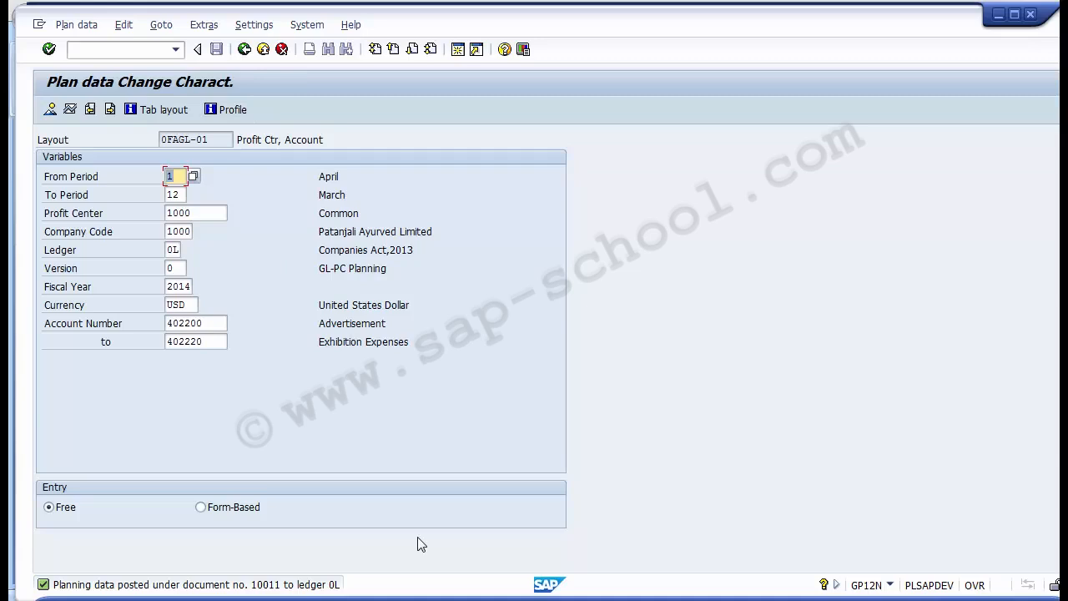
pyautogui.click(82, 30)
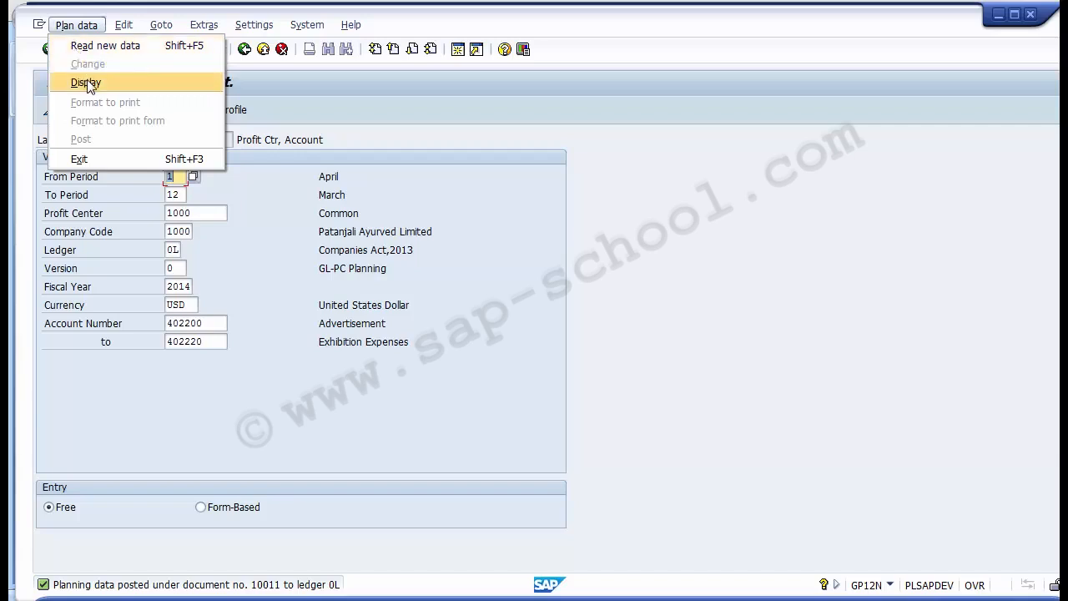
pyautogui.click(70, 33)
pyautogui.click(70, 31)
pyautogui.click(52, 82)
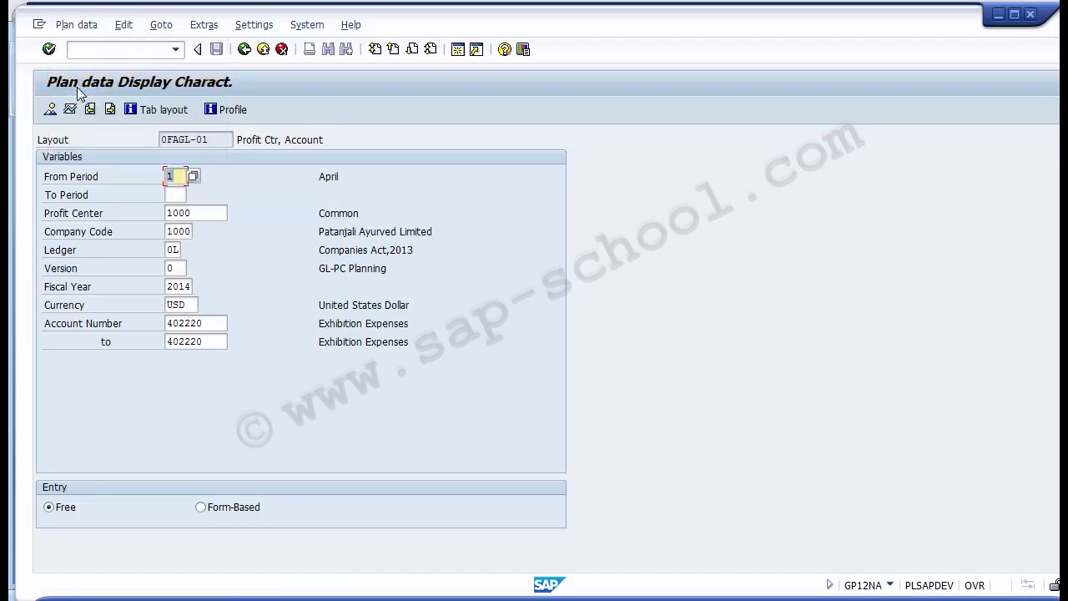
# - Set the end period to 12, open the overview of cumulative values, and check the account row
pyautogui.click(175, 194)
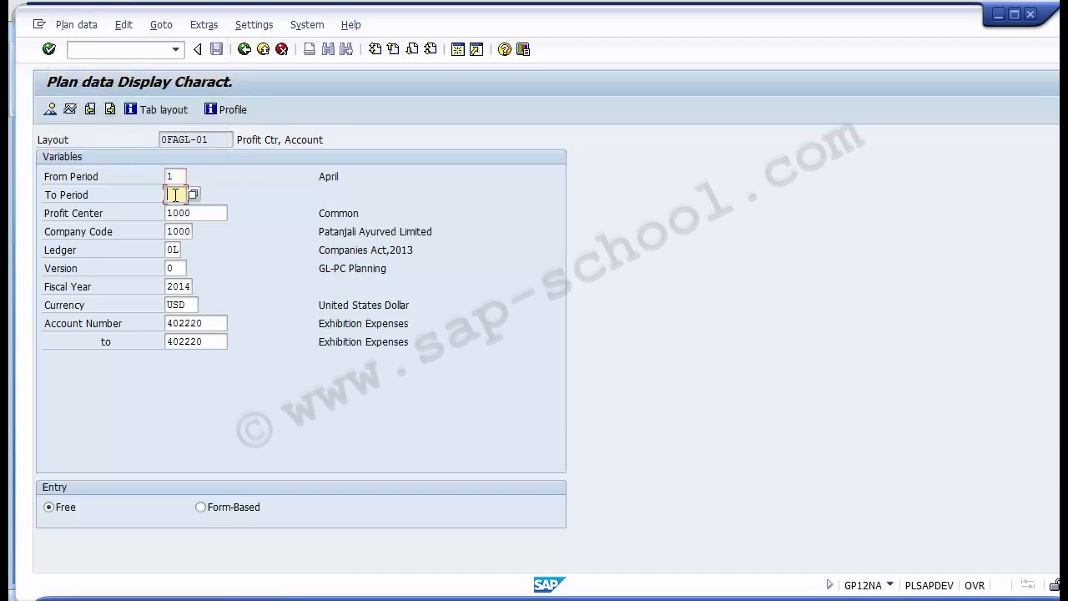
pyautogui.write('12')
pyautogui.click(49, 111)
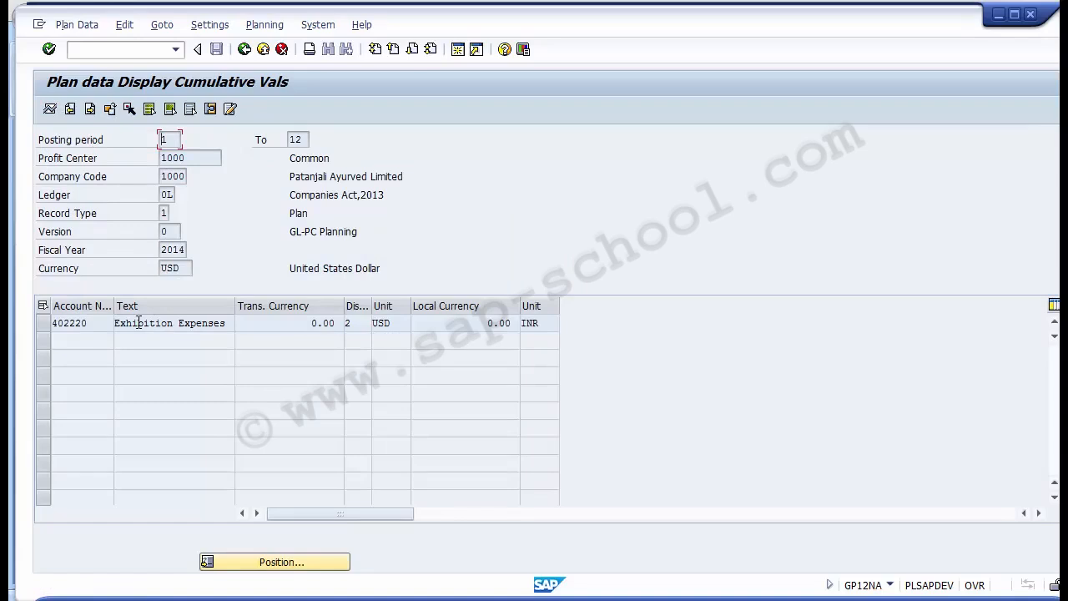
pyautogui.moveTo(87, 323); pyautogui.dragTo(69, 323)
pyautogui.moveTo(229, 324); pyautogui.dragTo(115, 324)
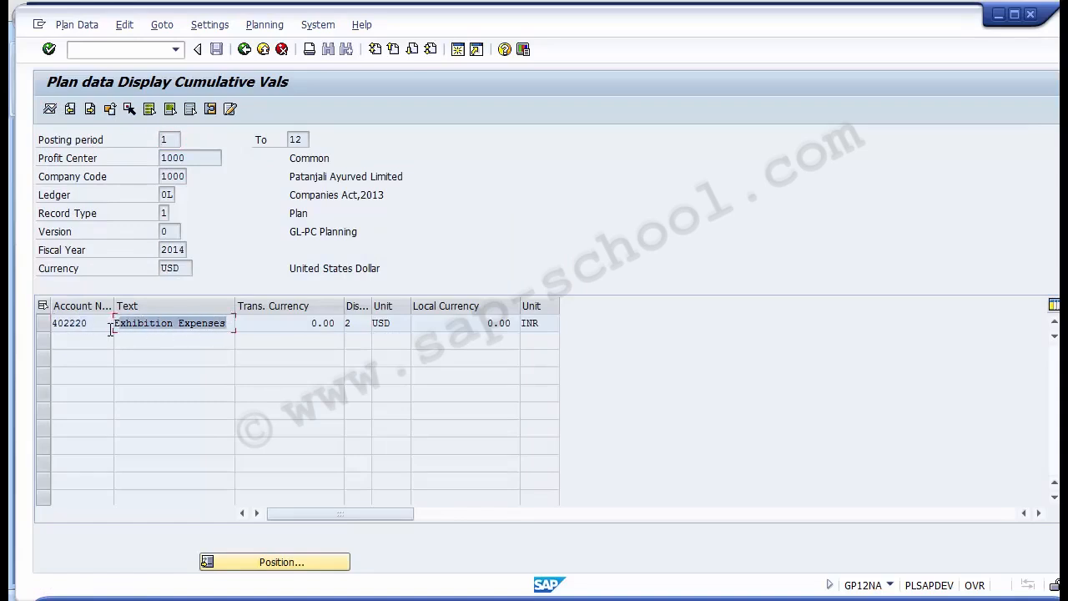
# - Return to the plan display selection and set both ends of the G/L account range to 402200
pyautogui.click(245, 49)
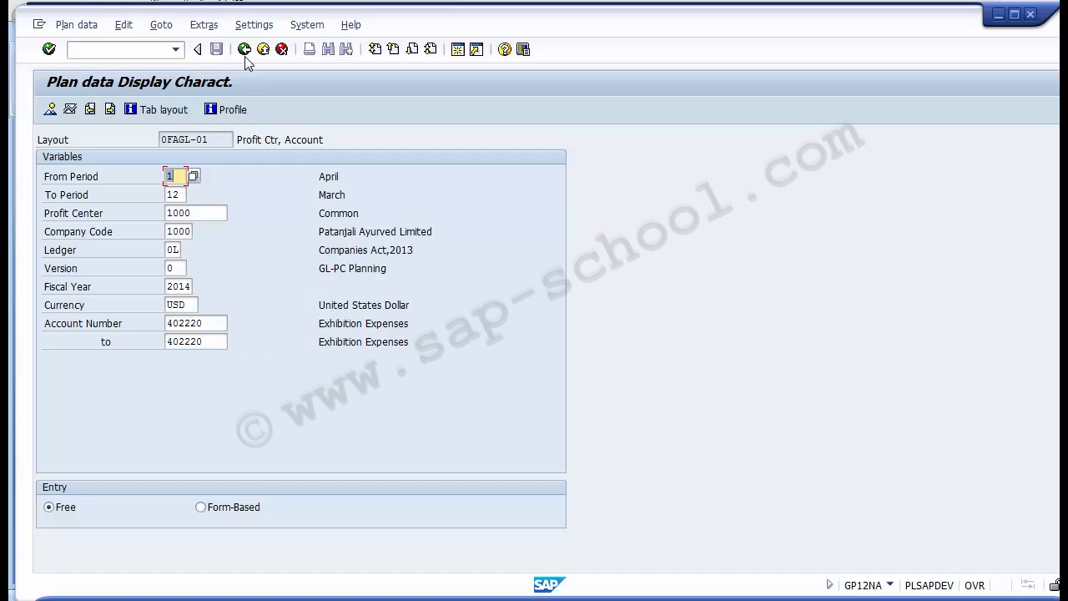
pyautogui.click(220, 341)
pyautogui.press('BackSpace')
pyautogui.press('BackSpace')
pyautogui.press('BackSpace')
pyautogui.press('BackSpace')
pyautogui.press('BackSpace')
pyautogui.press('BackSpace')
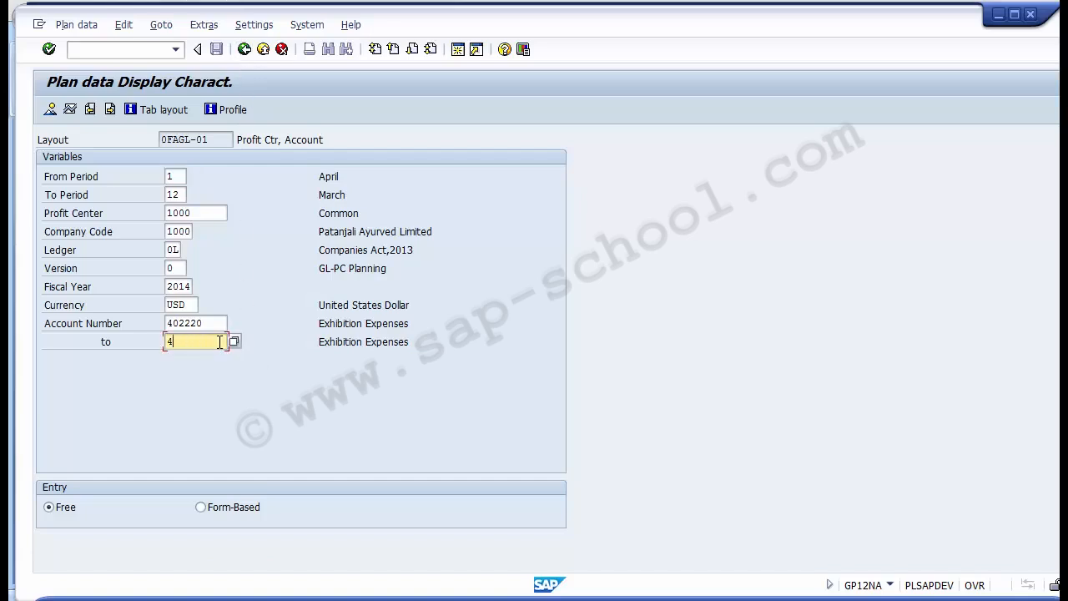
pyautogui.click(211, 322)
pyautogui.press('BackSpace')
pyautogui.press('BackSpace')
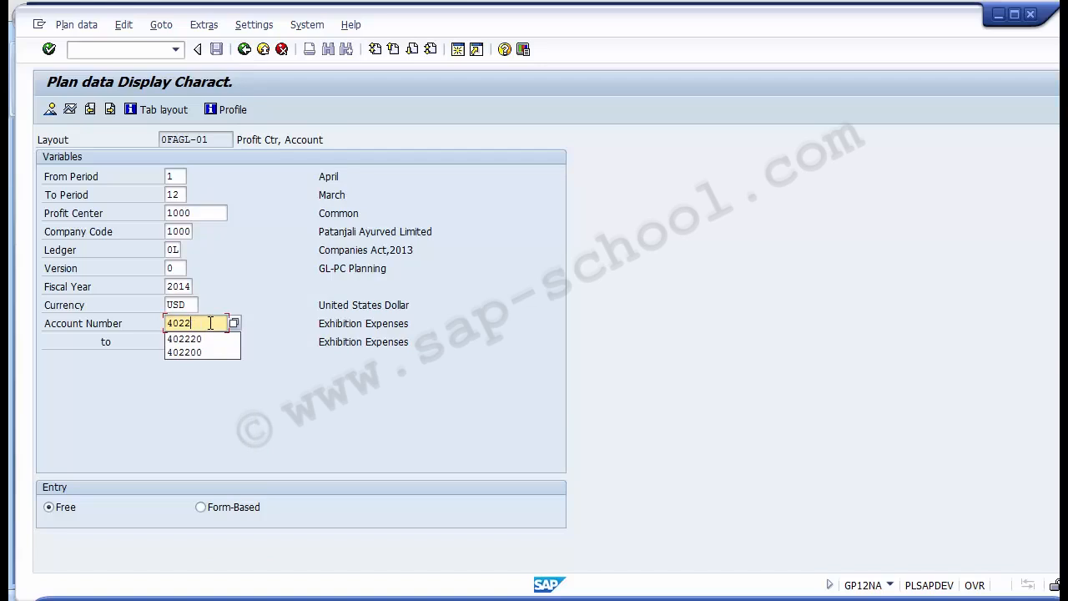
pyautogui.write('00')
pyautogui.doubleClick(210, 323)
pyautogui.hotkey('ctrl', 'c')
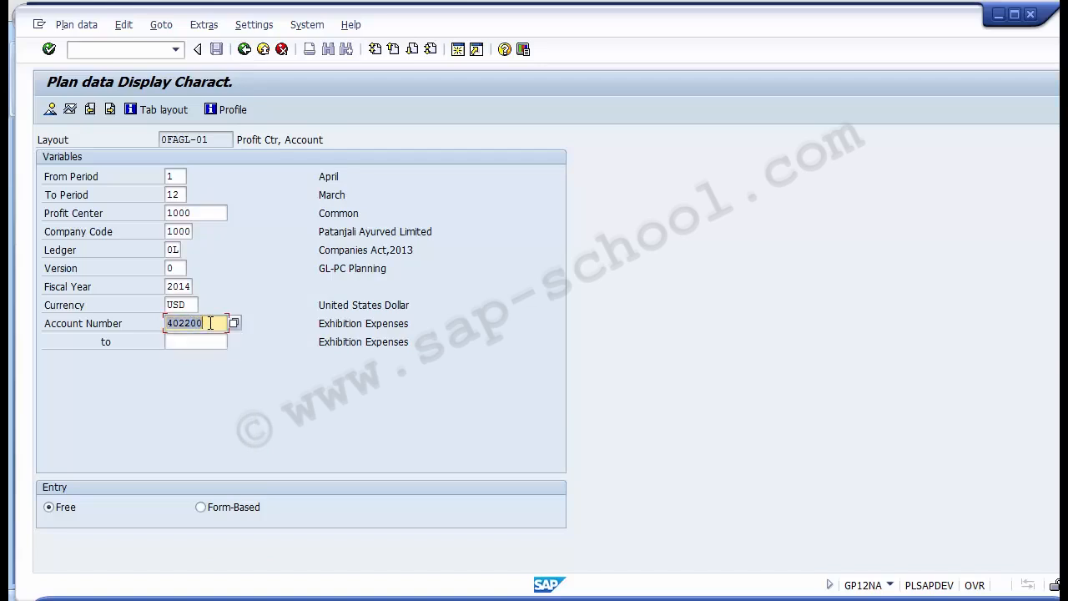
pyautogui.press('Tab')
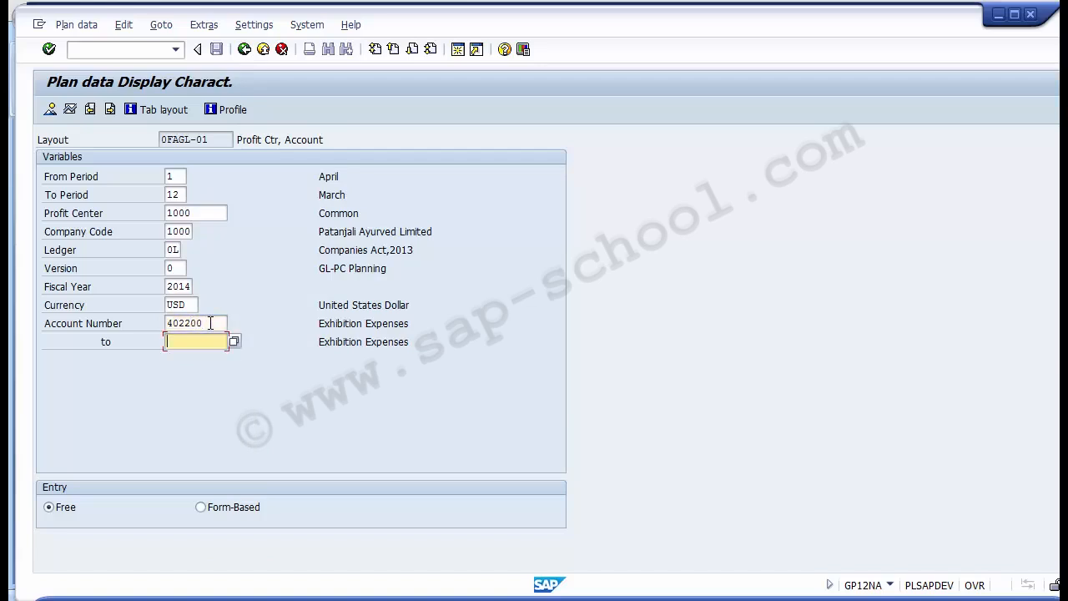
pyautogui.hotkey('ctrl', 'v')
pyautogui.press('Return')
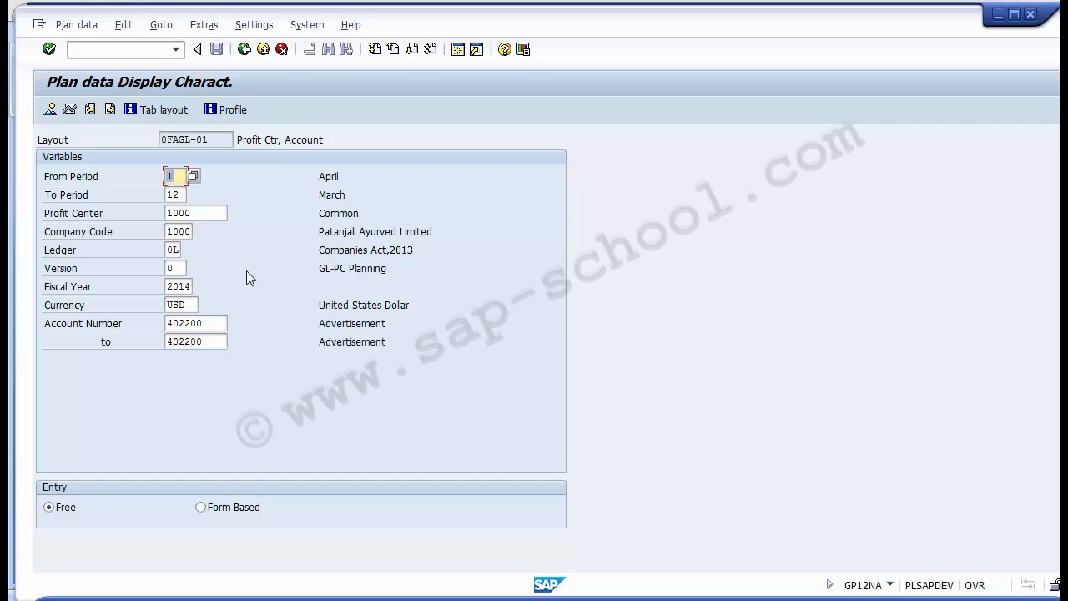
# - Open the overview of cumulative values, examine the Advertisement row's account, transaction currency and local currency amounts, and go back
pyautogui.click(50, 109)
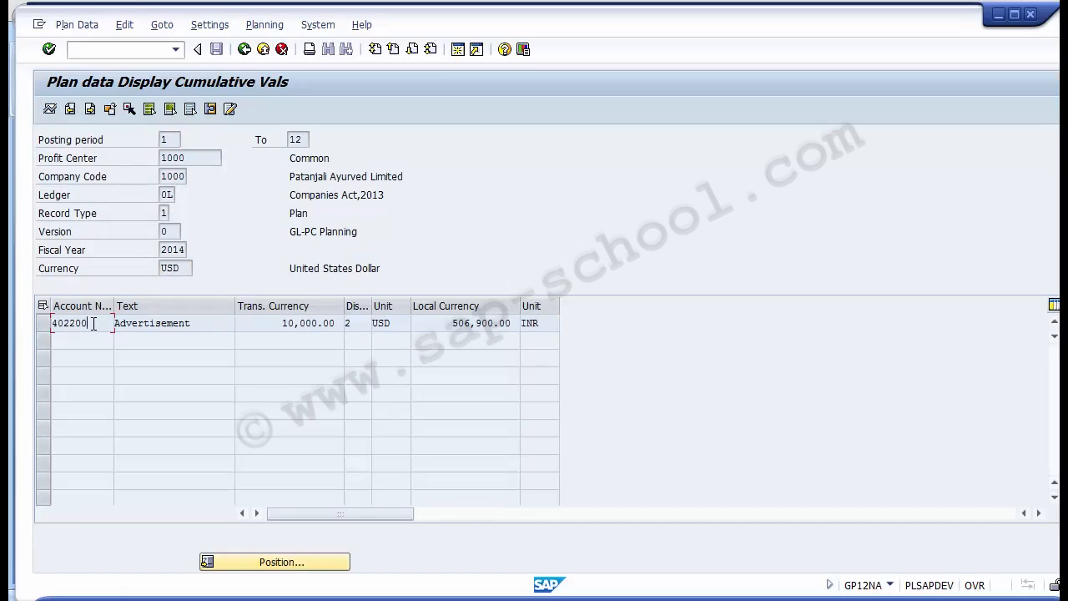
pyautogui.moveTo(90, 322); pyautogui.dragTo(52, 323)
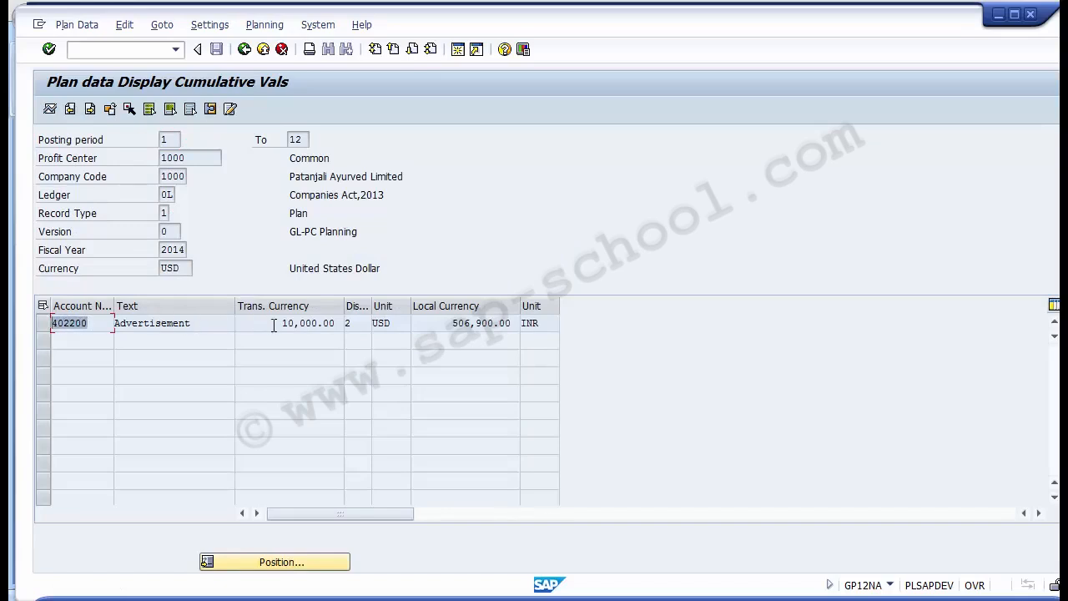
pyautogui.moveTo(275, 323); pyautogui.dragTo(373, 326)
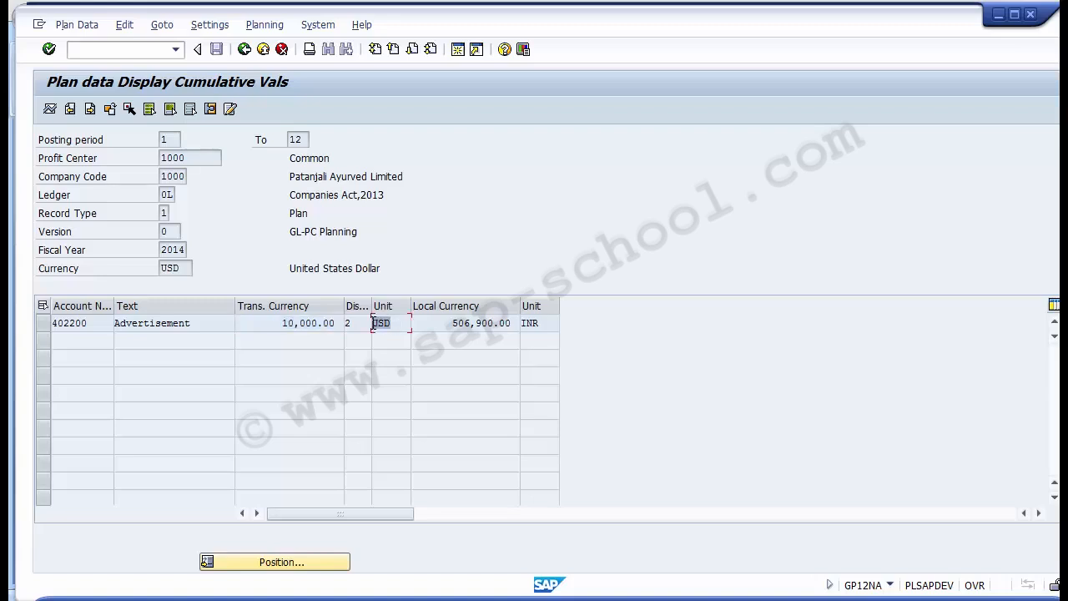
pyautogui.moveTo(202, 326); pyautogui.dragTo(100, 327)
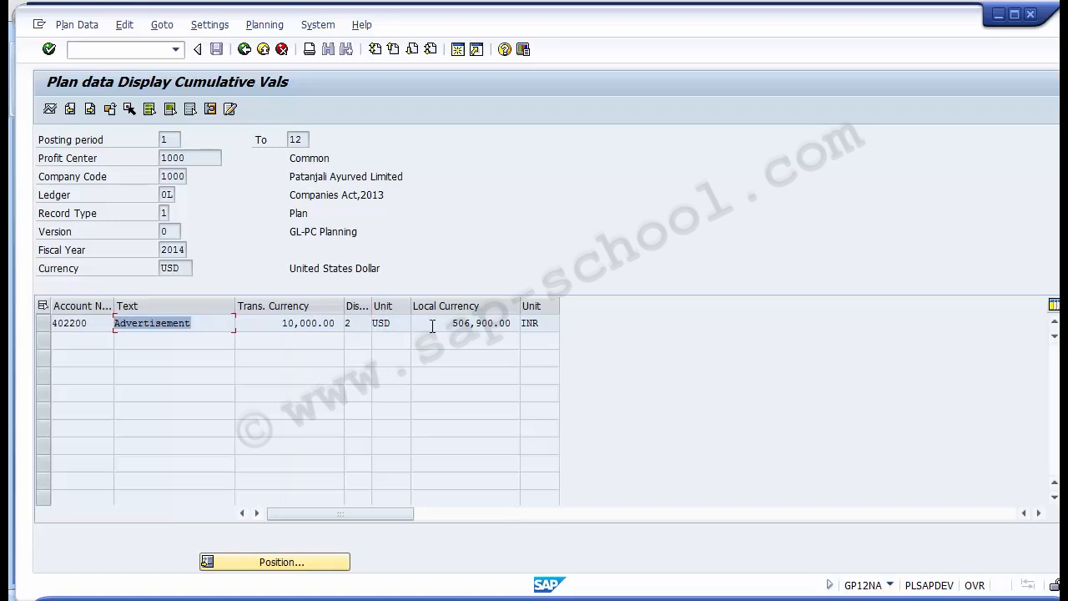
pyautogui.moveTo(436, 325); pyautogui.dragTo(515, 323)
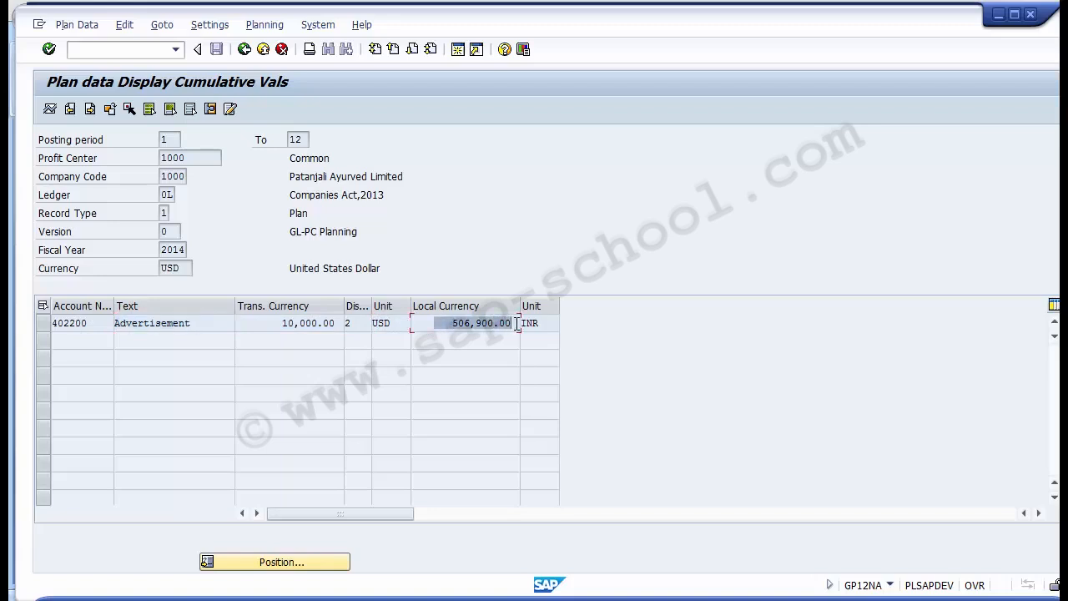
pyautogui.click(439, 233)
pyautogui.click(243, 50)
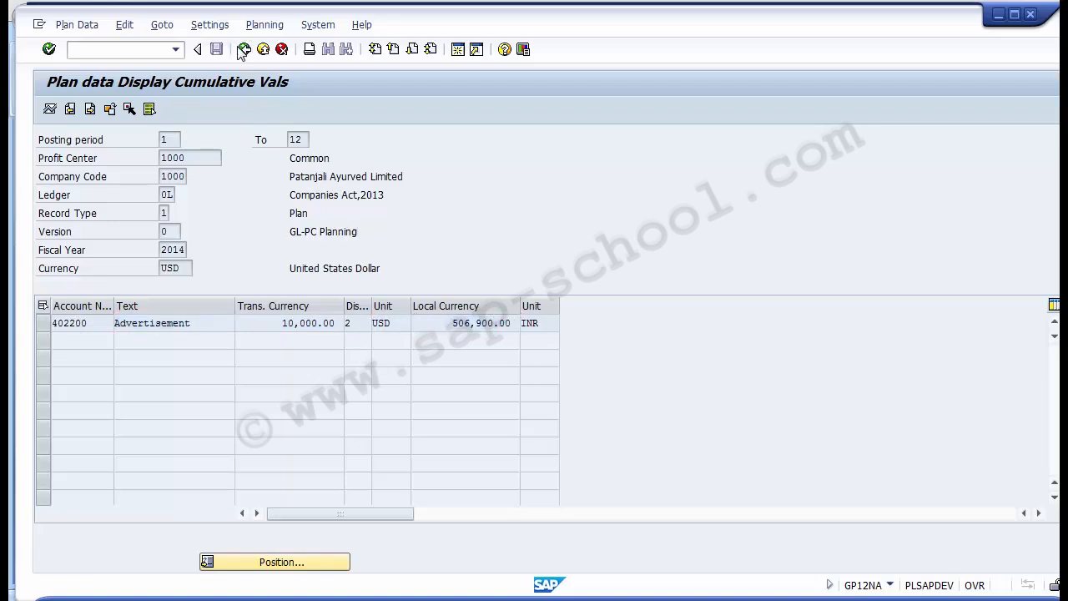
# - Switch to the PowerPoint slide on unit testing, check the transaction code for displaying planned values, and return to SAP
pyautogui.click(457, 598)
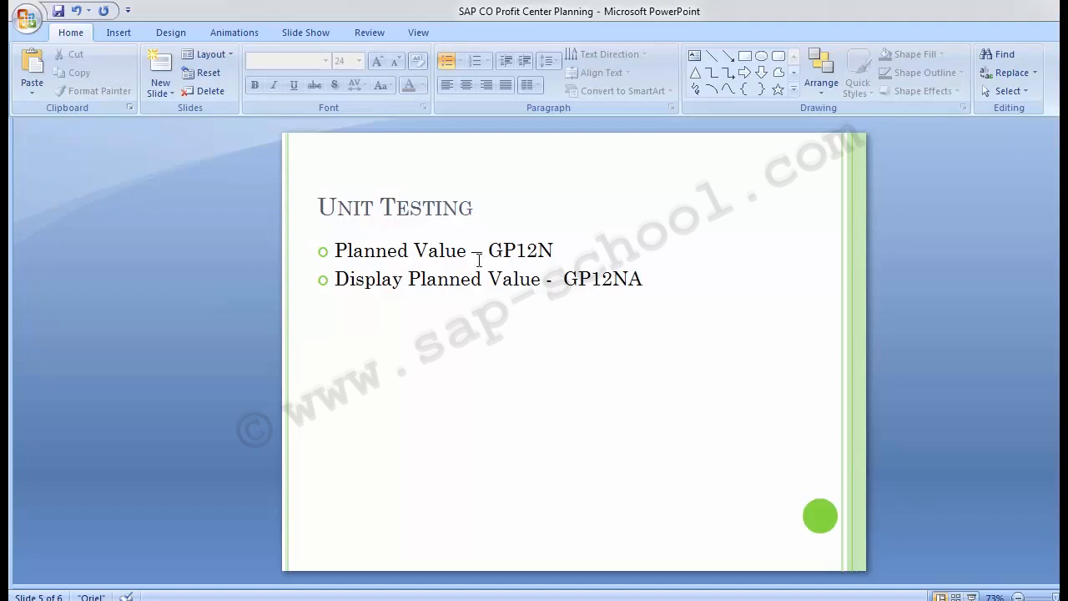
pyautogui.moveTo(564, 275); pyautogui.dragTo(648, 282)
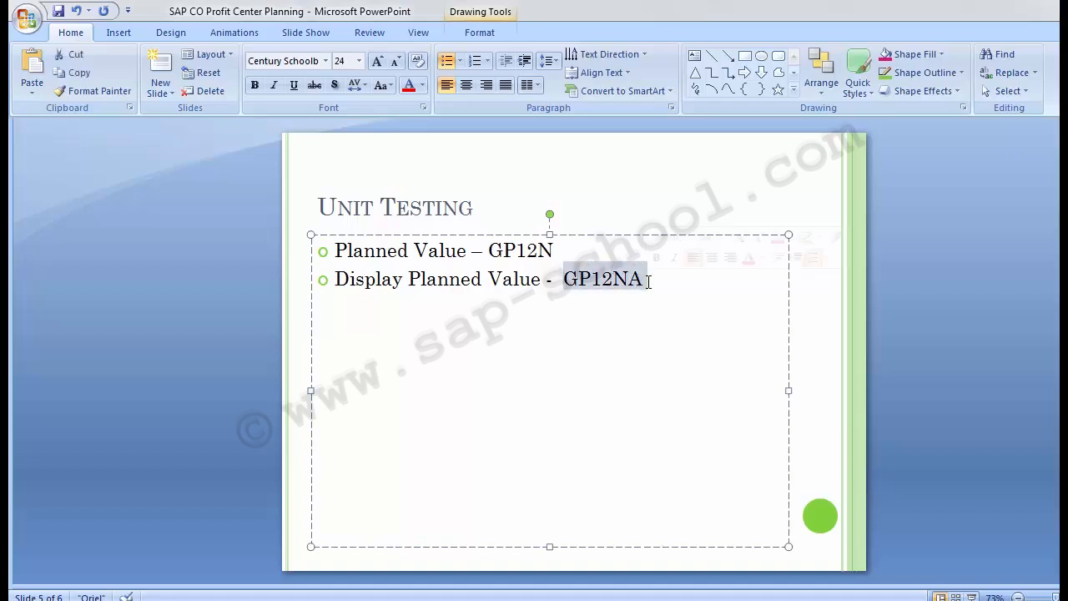
pyautogui.click(209, 351)
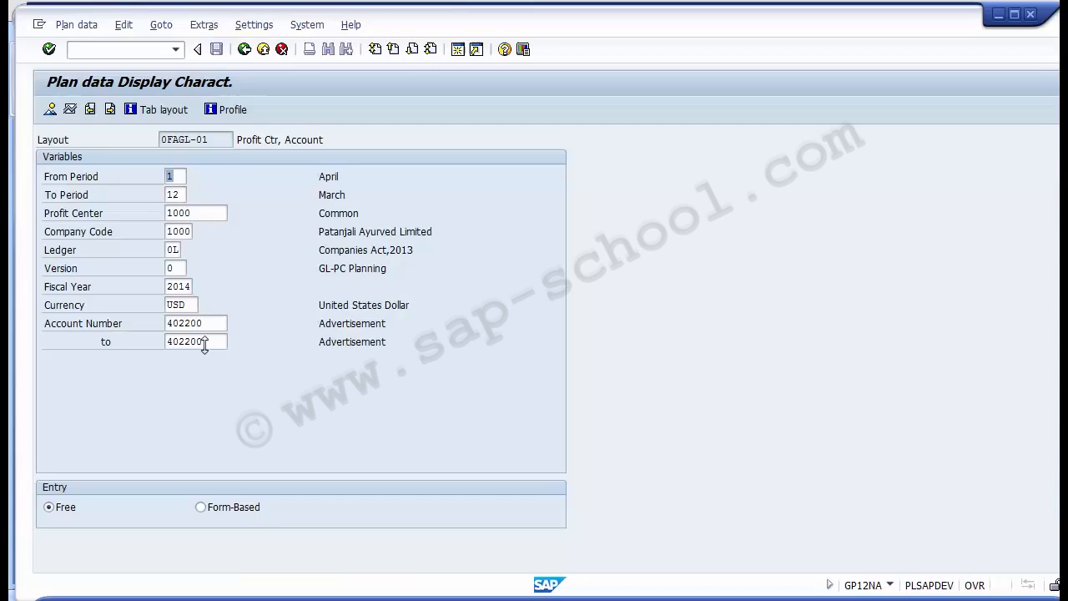
# - Leave the plan display transaction and return to the SAP Easy Access screen
pyautogui.click(104, 49)
pyautogui.write('/n')
pyautogui.press('Return')
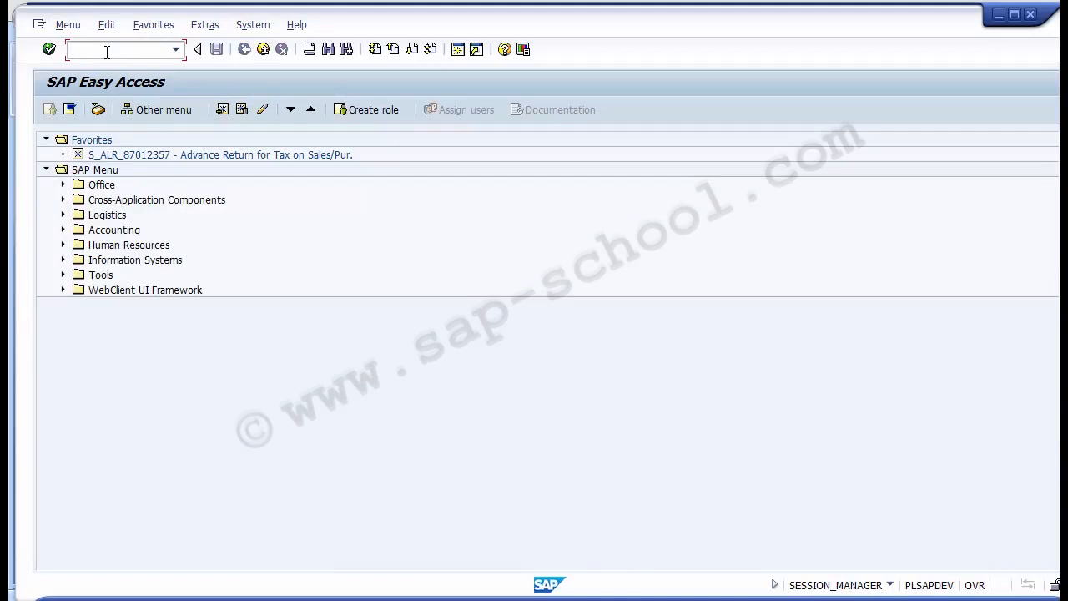
# - Try to run transaction GL12NA
pyautogui.write('G')
pyautogui.write('L')
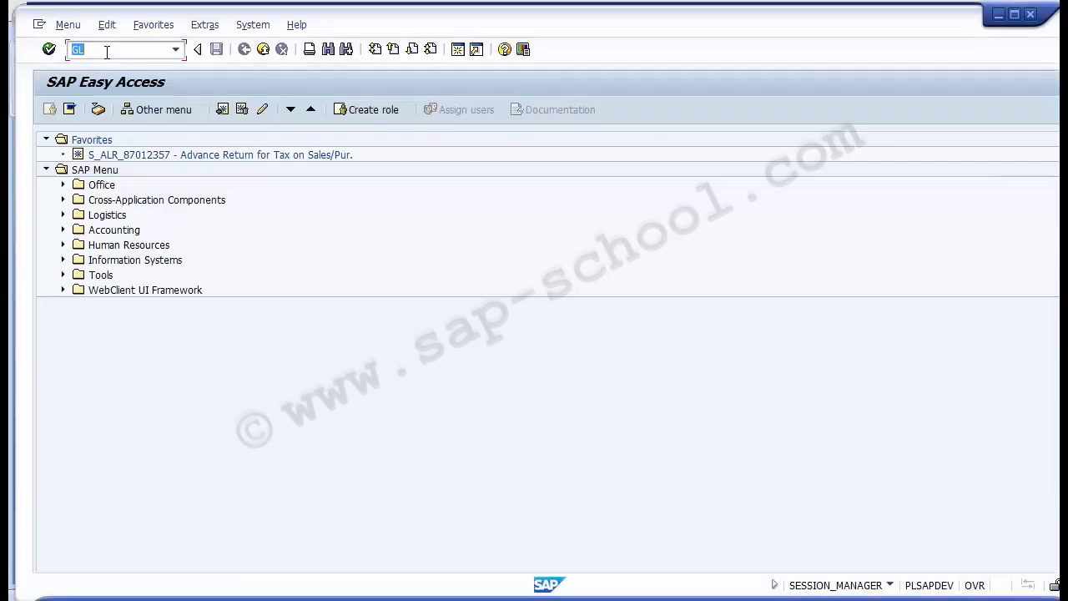
pyautogui.press('BackSpace')
pyautogui.write('1')
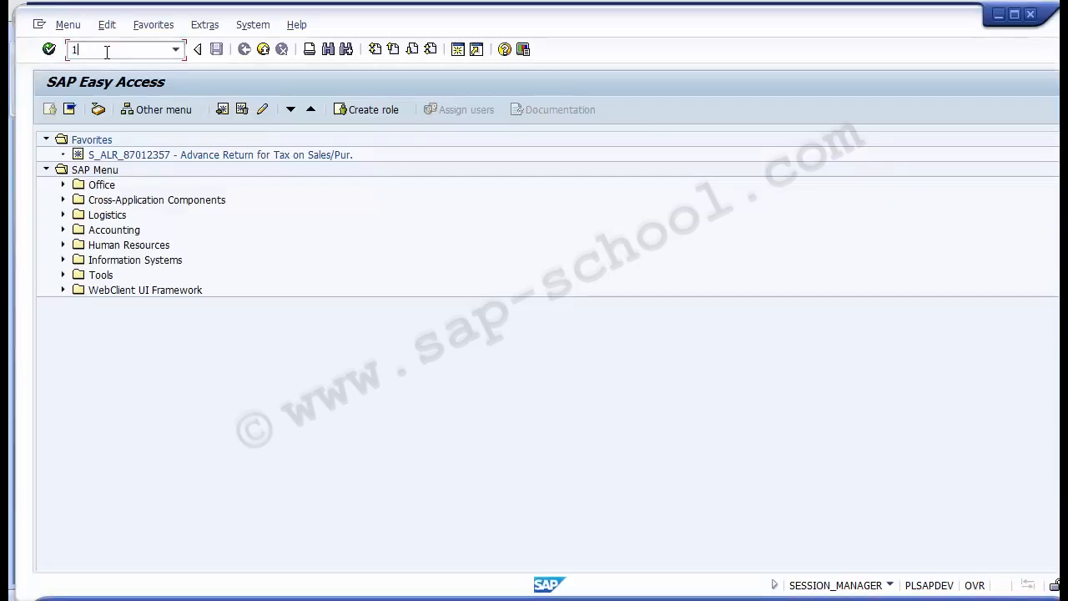
pyautogui.write('2NA')
pyautogui.press('Home')
pyautogui.write('GL')
pyautogui.press('Return')
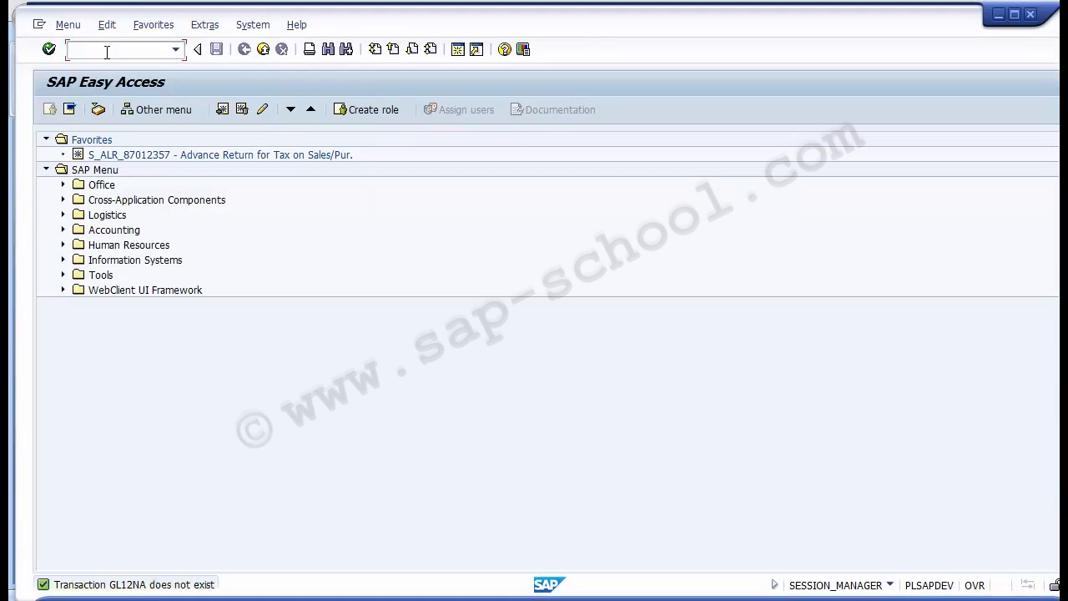
# - Run transaction GP12NA to display the planned values for layout 0FAGL-01
pyautogui.press('Down')
pyautogui.press('Down')
pyautogui.press('Down')
pyautogui.click(107, 51)
pyautogui.write('A')
pyautogui.press('Return')
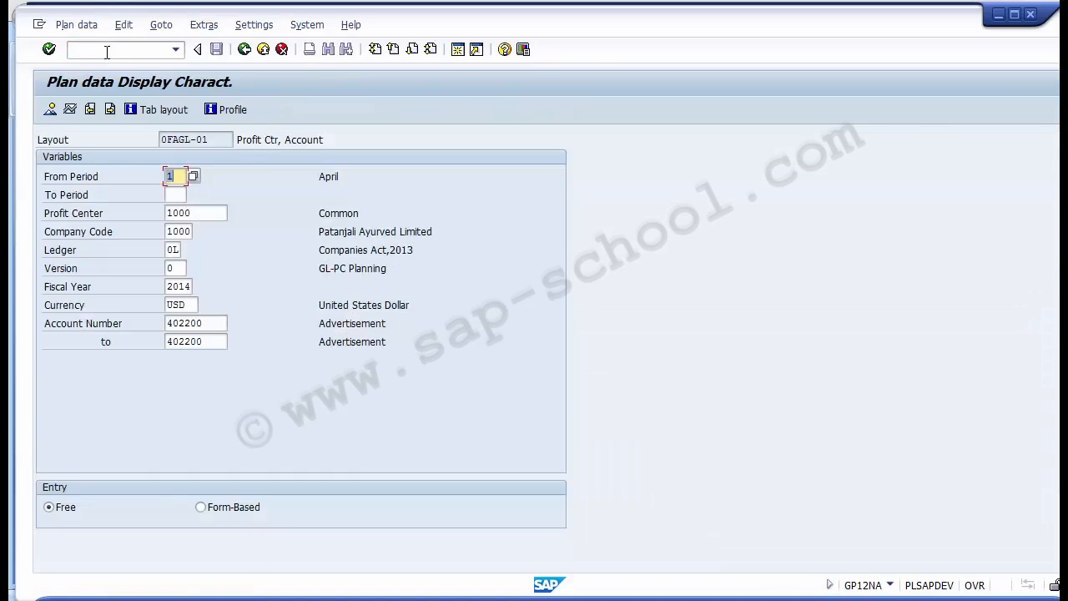
# - Set the end period to 12 and check the profit center and account number range selected for the display
pyautogui.press('Tab')
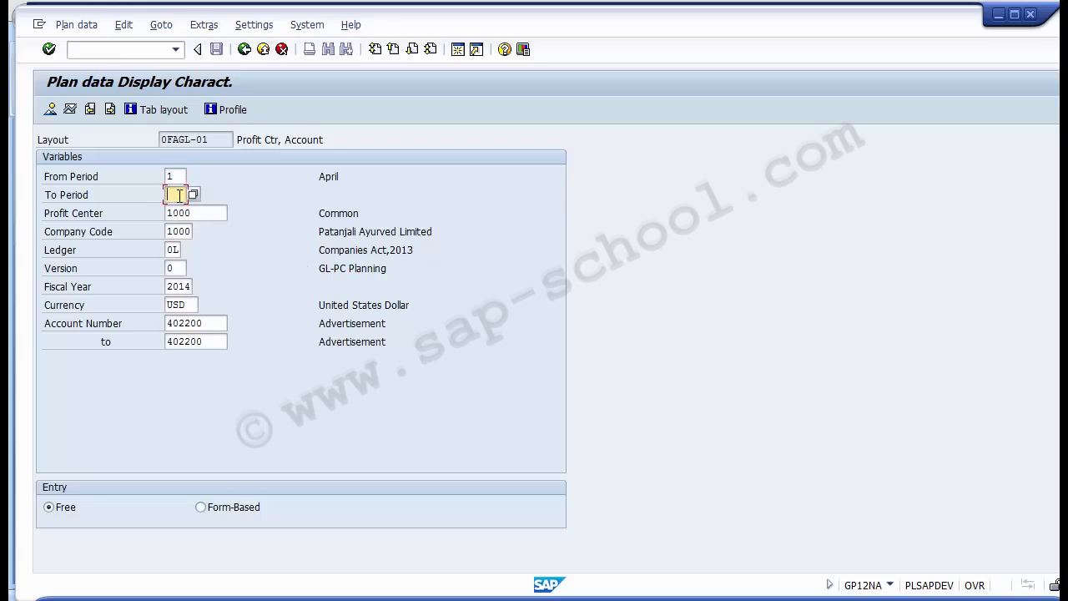
pyautogui.write('12')
pyautogui.click(193, 212)
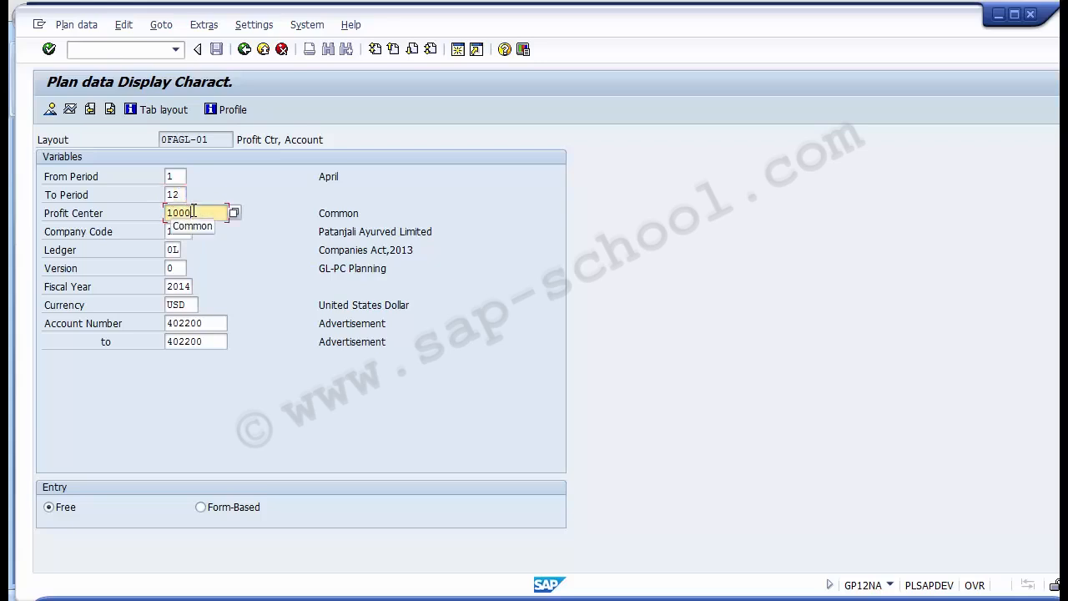
pyautogui.click(219, 323)
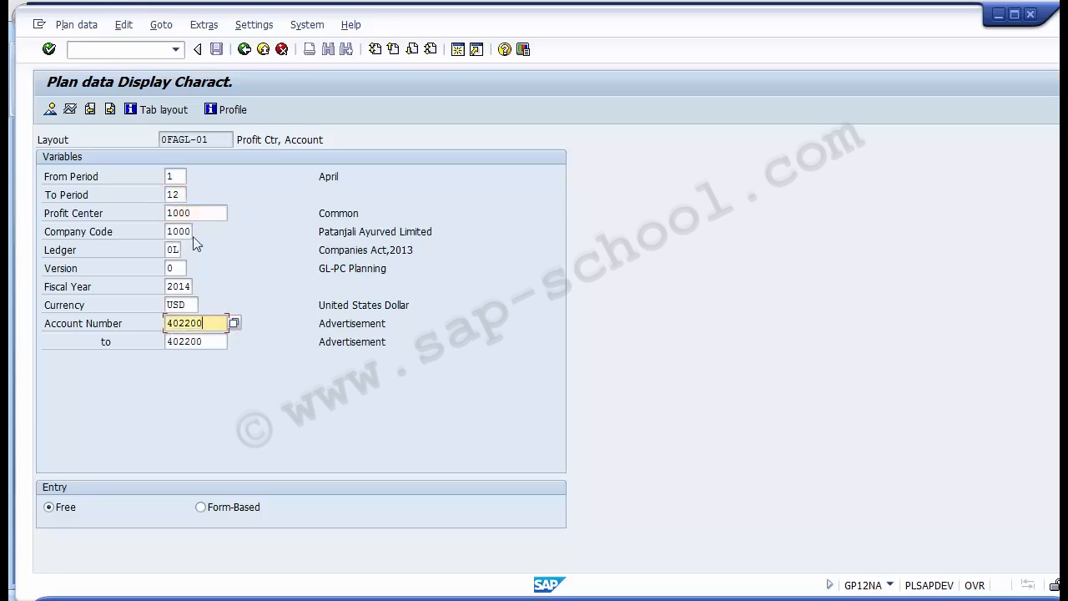
pyautogui.click(201, 212)
pyautogui.moveTo(201, 212); pyautogui.dragTo(164, 213)
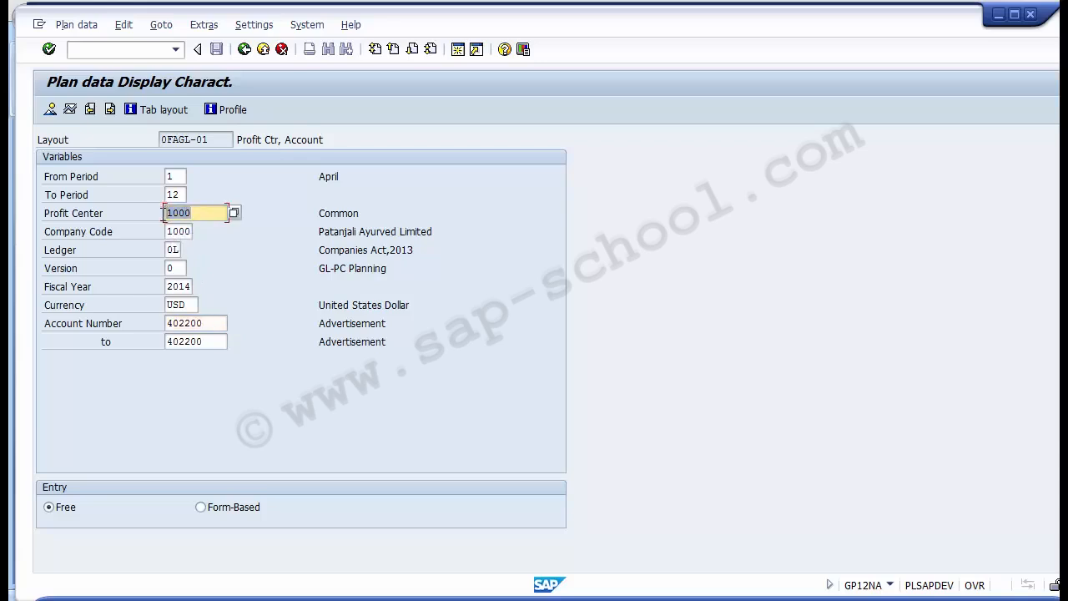
pyautogui.click(213, 323)
pyautogui.moveTo(214, 323); pyautogui.dragTo(166, 322)
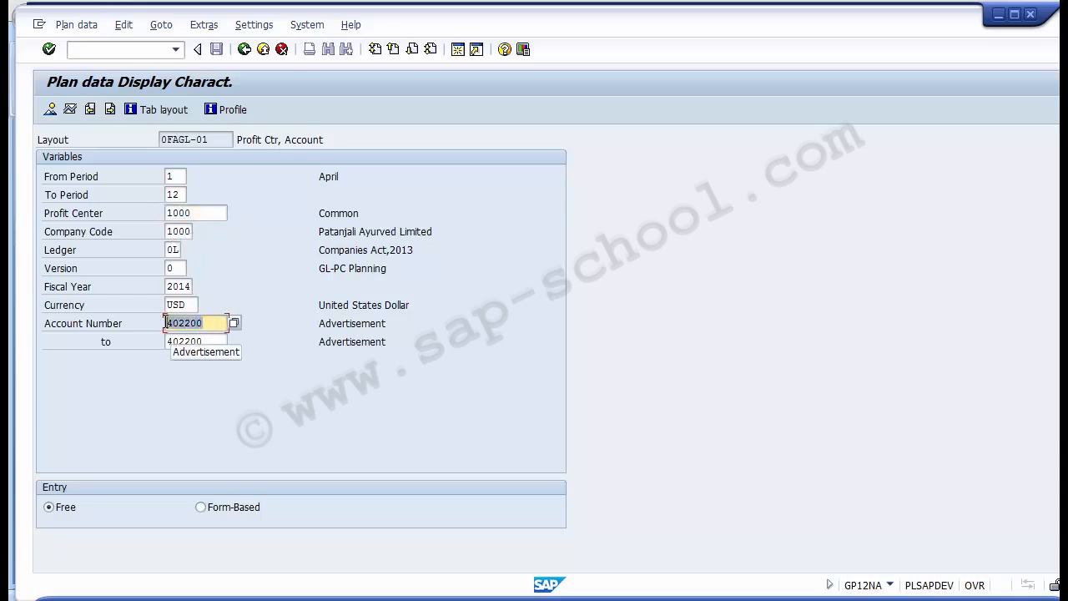
pyautogui.click(207, 212)
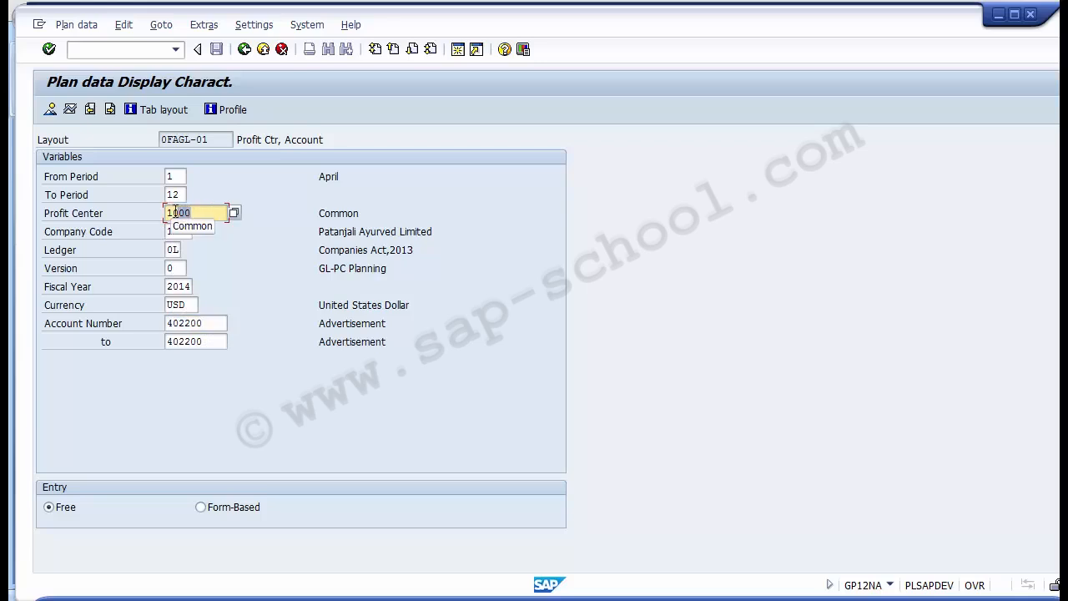
pyautogui.moveTo(208, 212); pyautogui.dragTo(164, 213)
pyautogui.moveTo(221, 323); pyautogui.dragTo(166, 341)
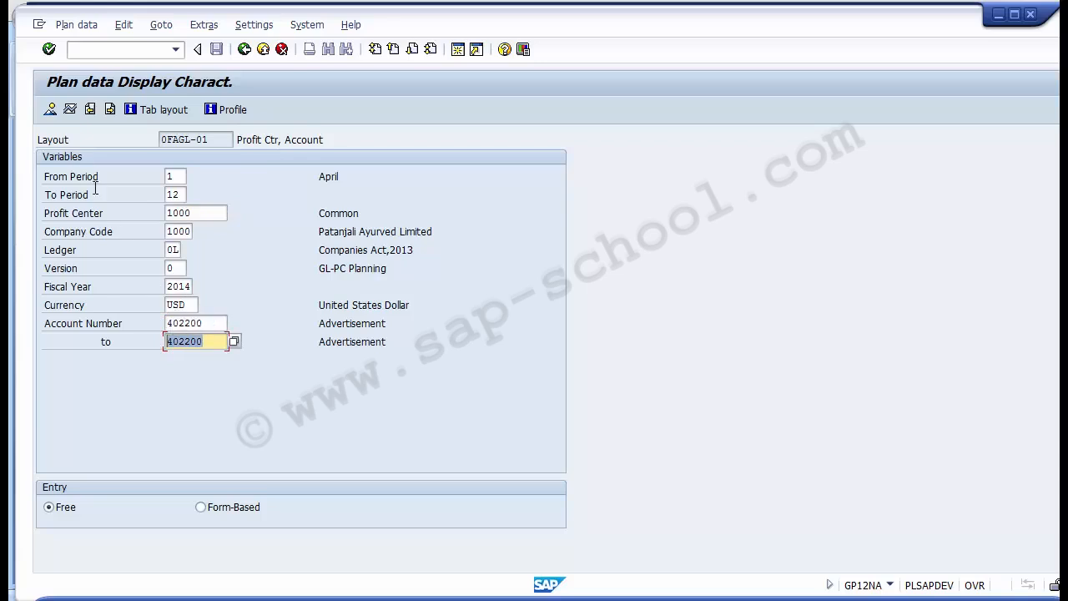
# - Open the cumulative values overview, check the Advertisement row's planned transaction currency amount and its profit center, and exit the display
pyautogui.click(51, 114)
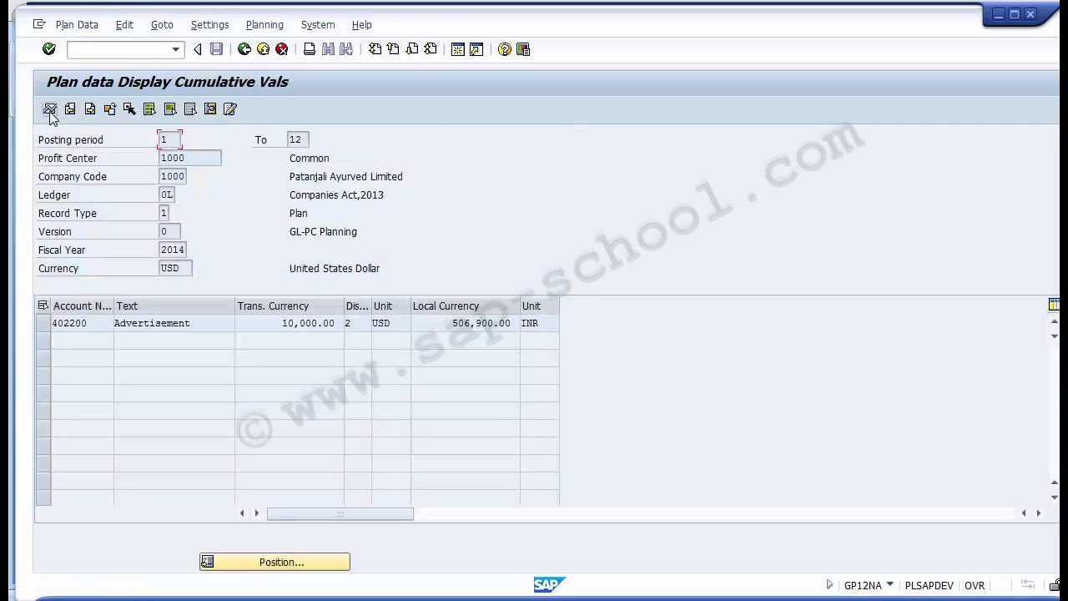
pyautogui.moveTo(87, 324); pyautogui.dragTo(50, 320)
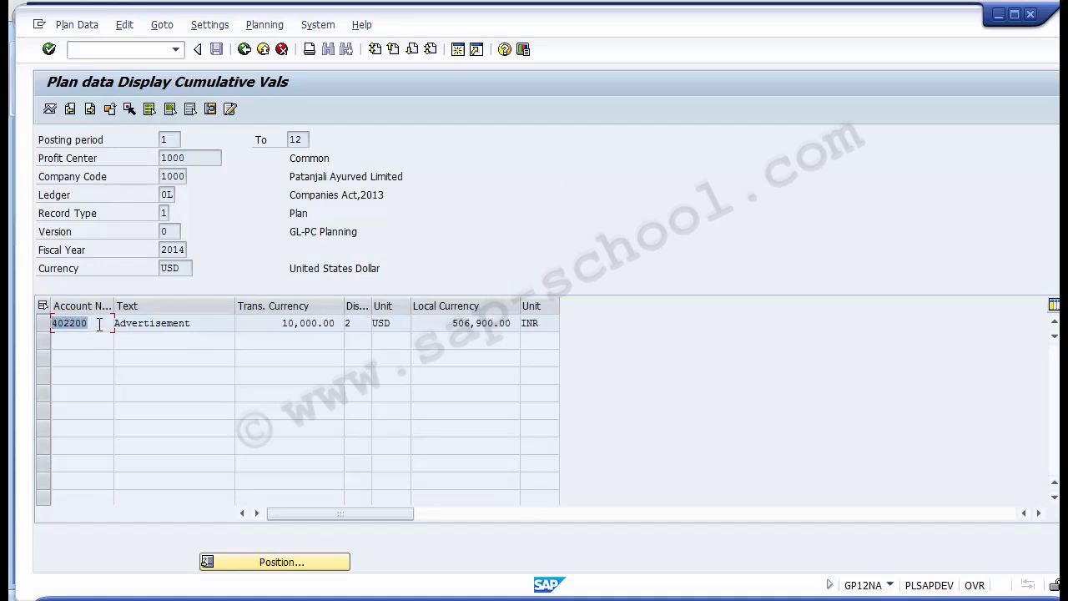
pyautogui.click(203, 325)
pyautogui.moveTo(203, 324); pyautogui.dragTo(92, 330)
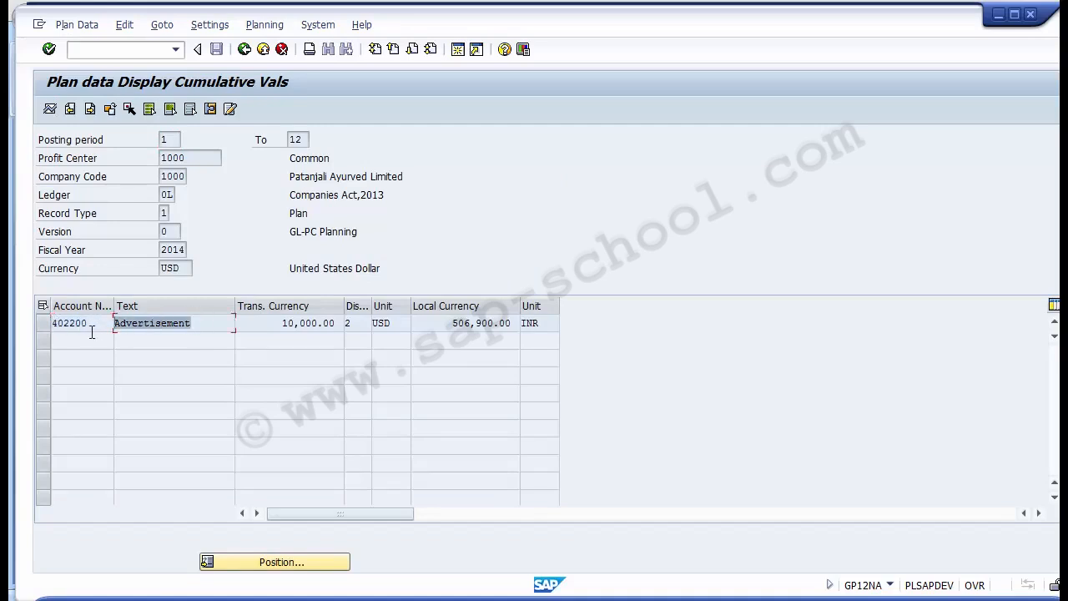
pyautogui.click(283, 324)
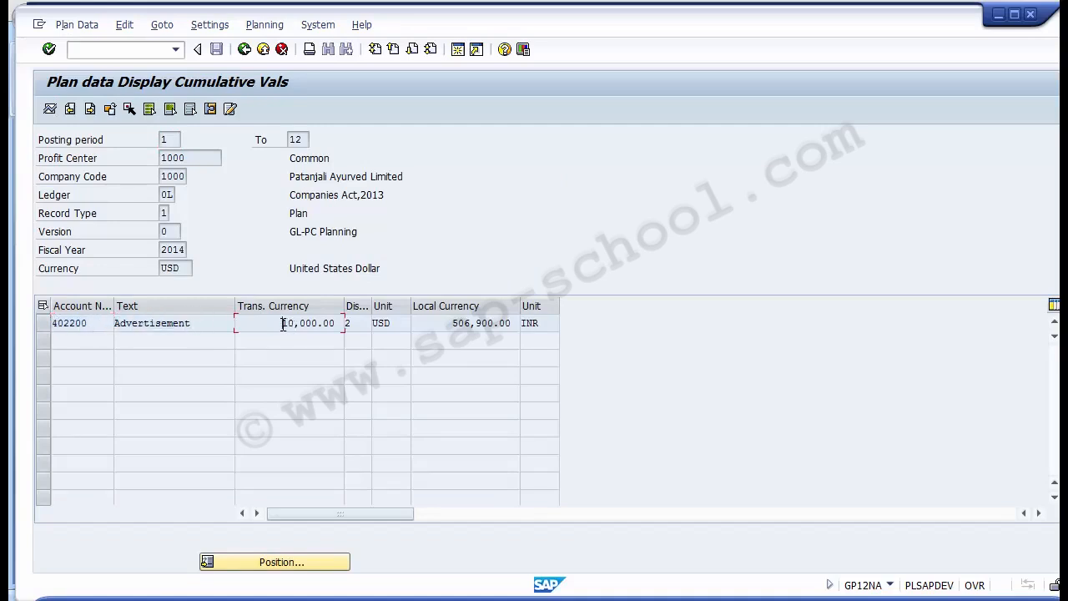
pyautogui.moveTo(285, 324); pyautogui.dragTo(313, 324)
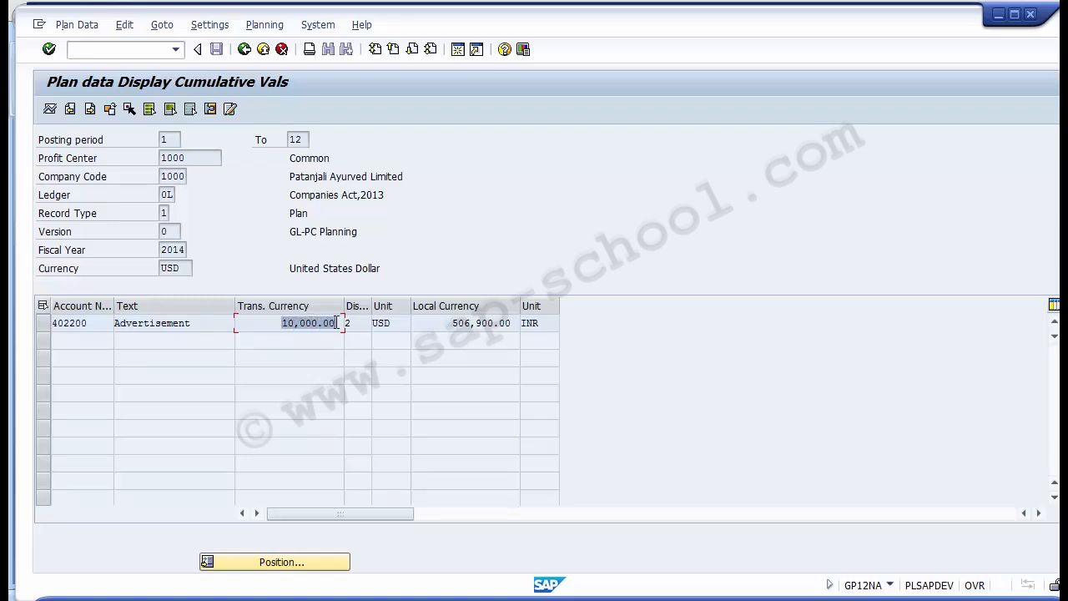
pyautogui.click(204, 159)
pyautogui.moveTo(204, 158); pyautogui.dragTo(157, 158)
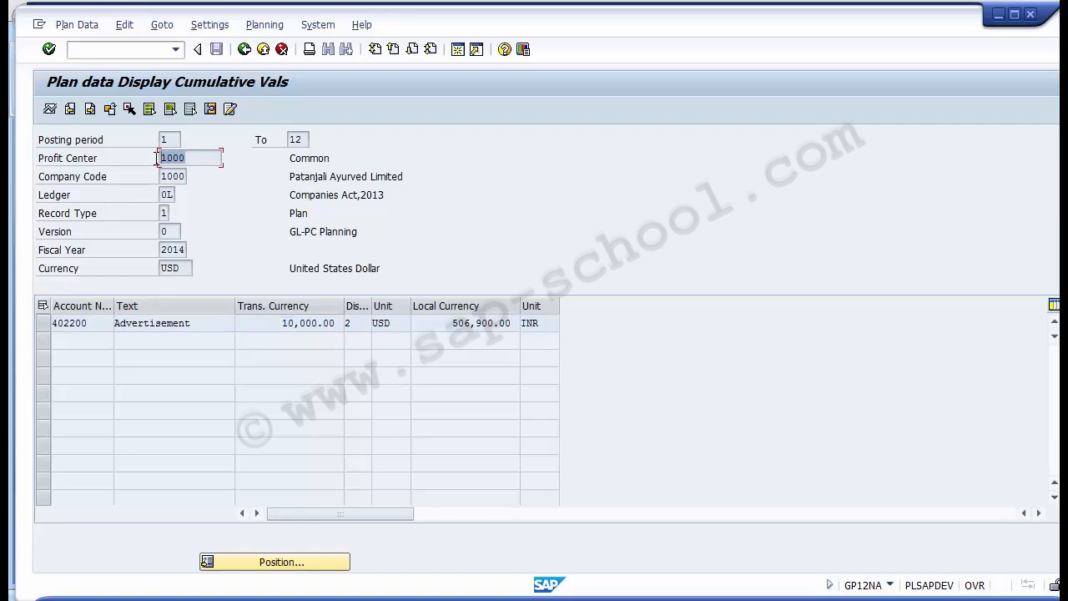
pyautogui.click(260, 53)
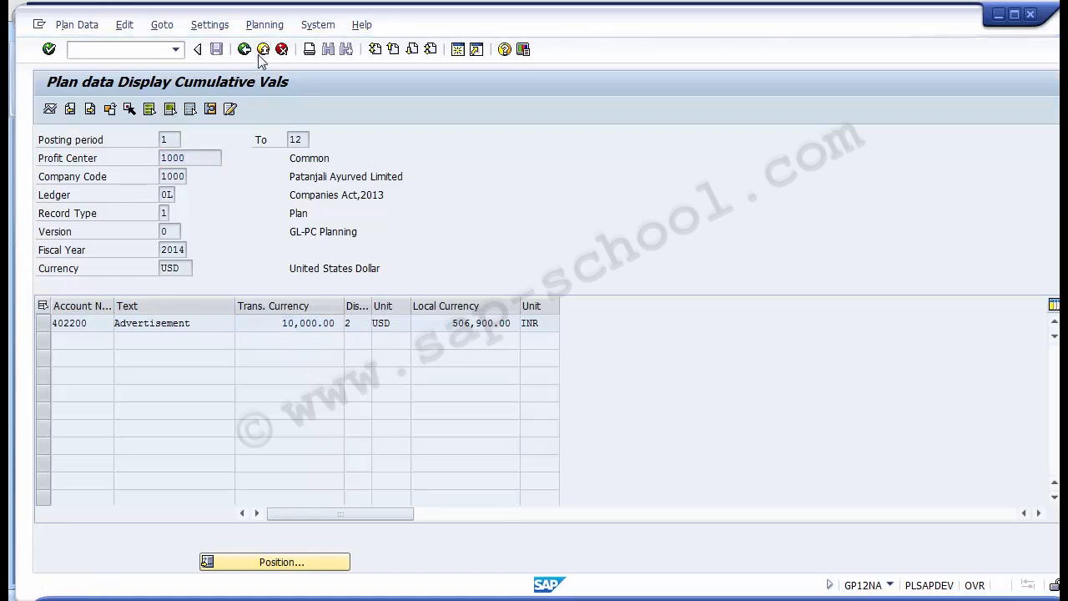